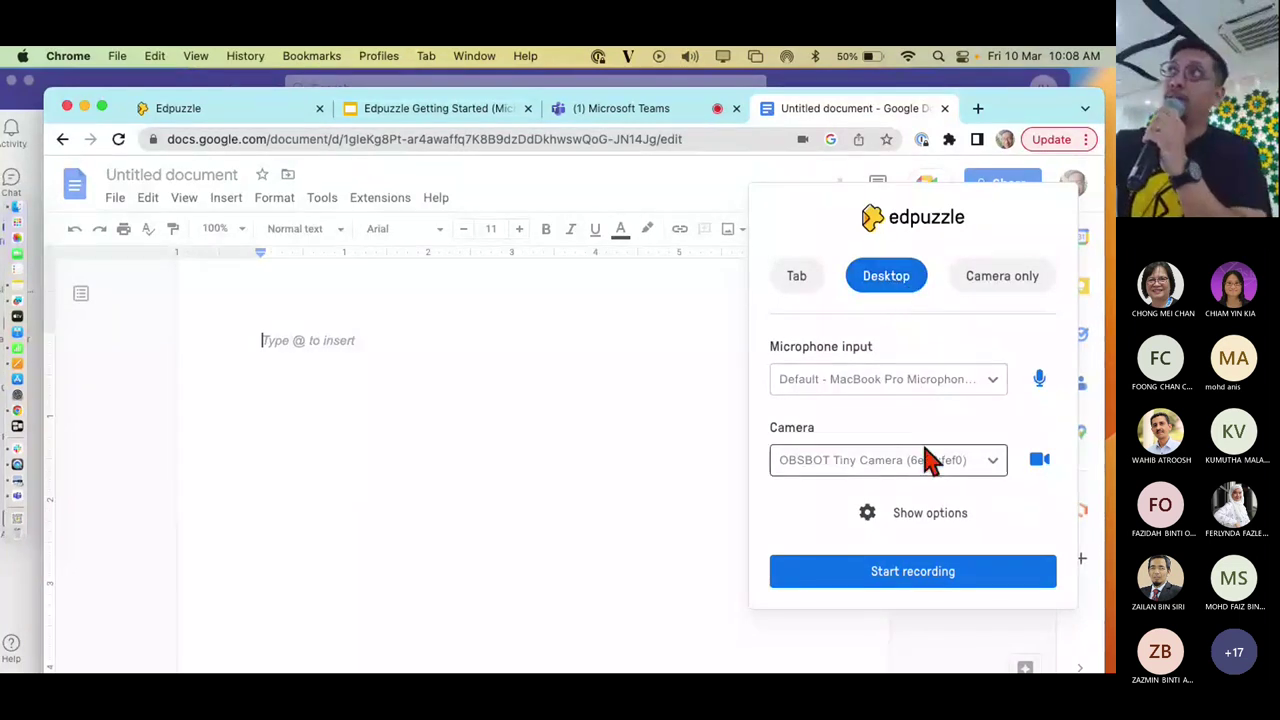
Start an Edpuzzle desktop recording with camera and microphone, sharing the entire screen
{"action": "left_click", "coordinate": [918, 580]}
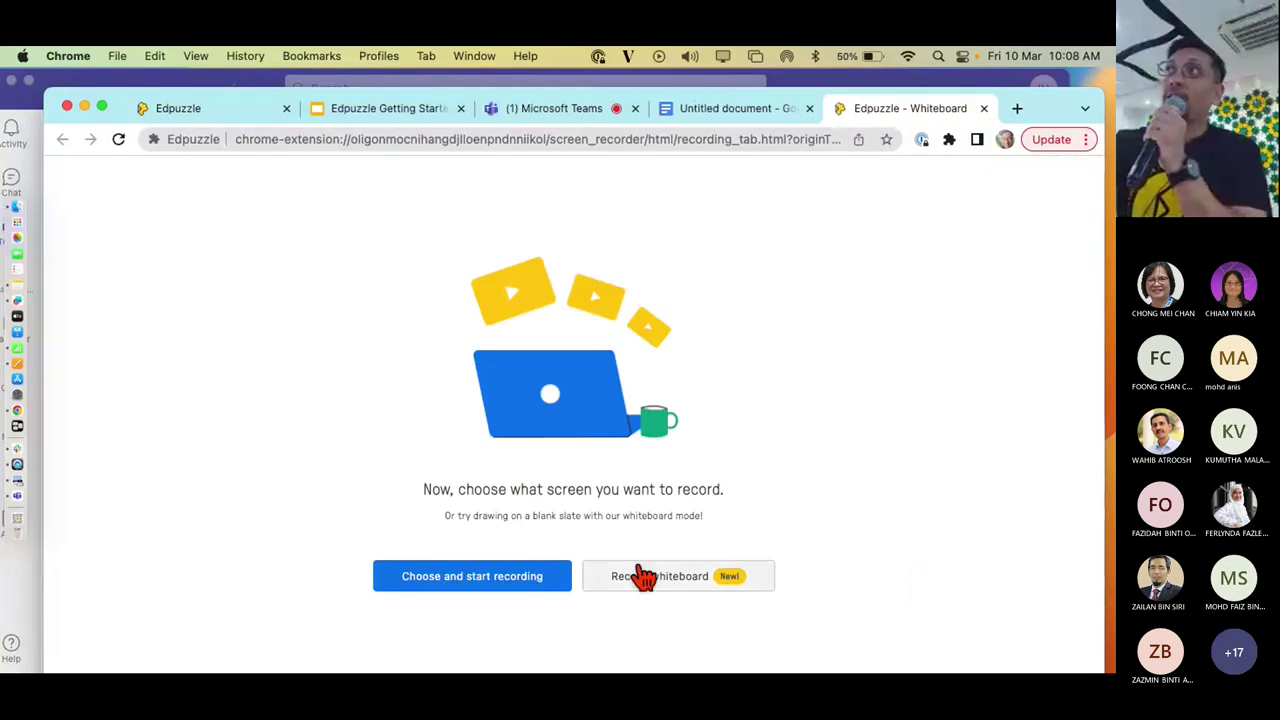
{"action": "left_click", "coordinate": [497, 585]}
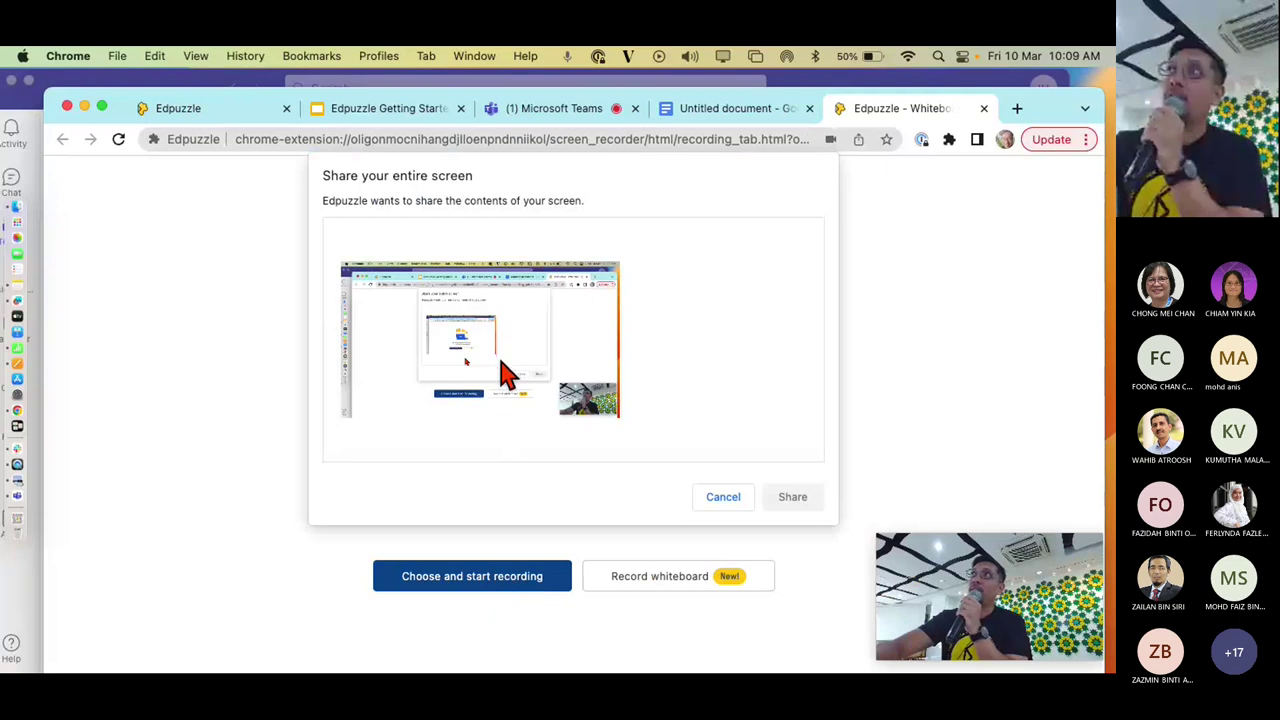
{"action": "left_click", "coordinate": [507, 370]}
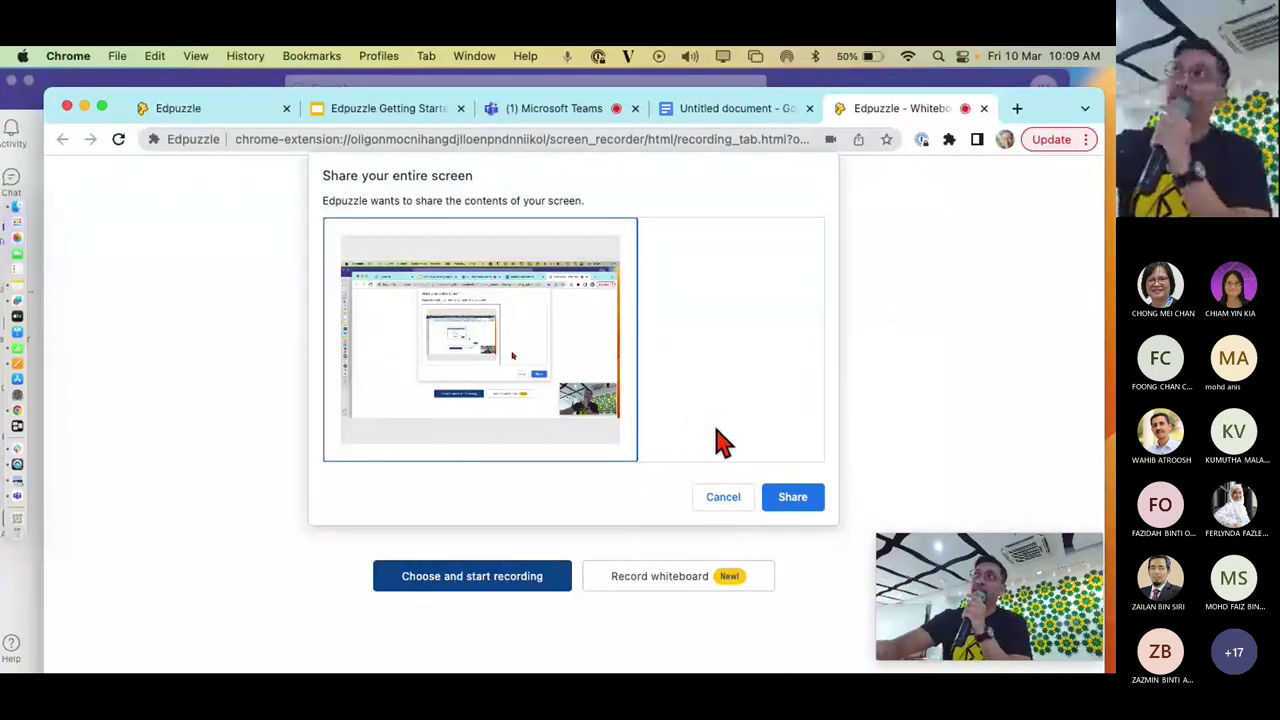
{"action": "left_click", "coordinate": [797, 514]}
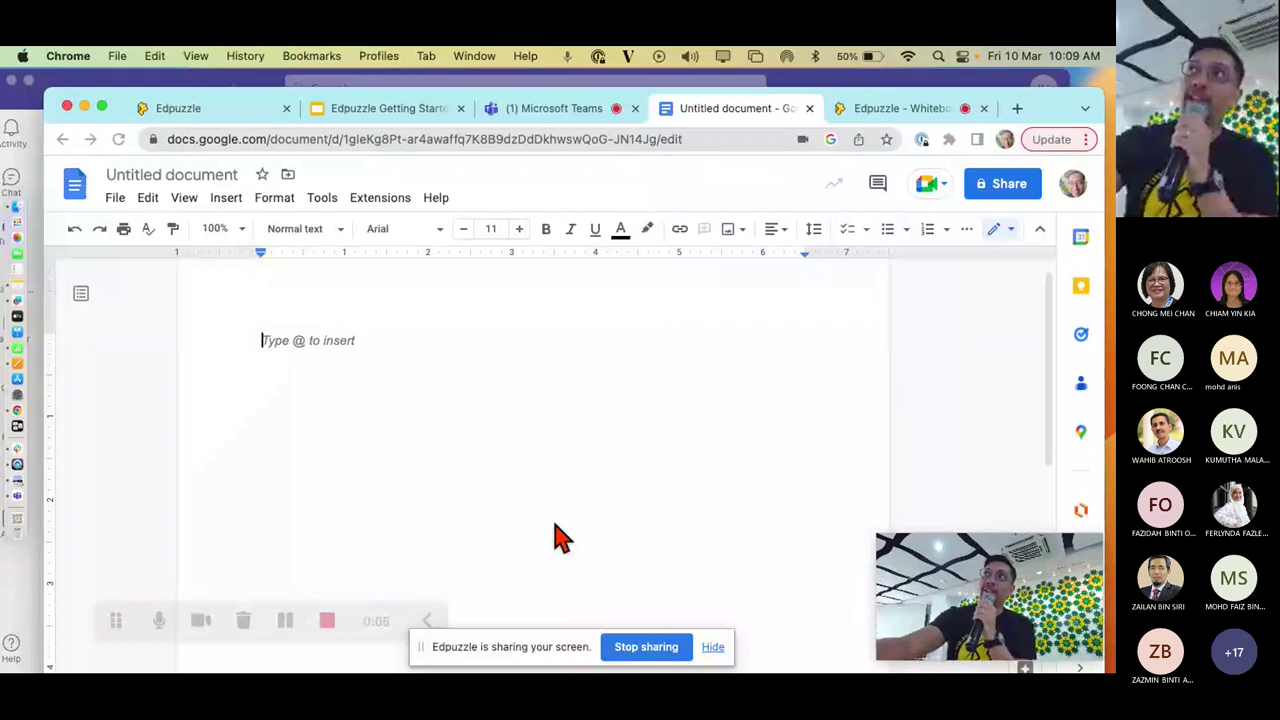
Enter the sample text "hbhbhbljhbhbphigvyvytv" in the blank document and stop the screen recording
{"action": "left_click", "coordinate": [445, 425]}
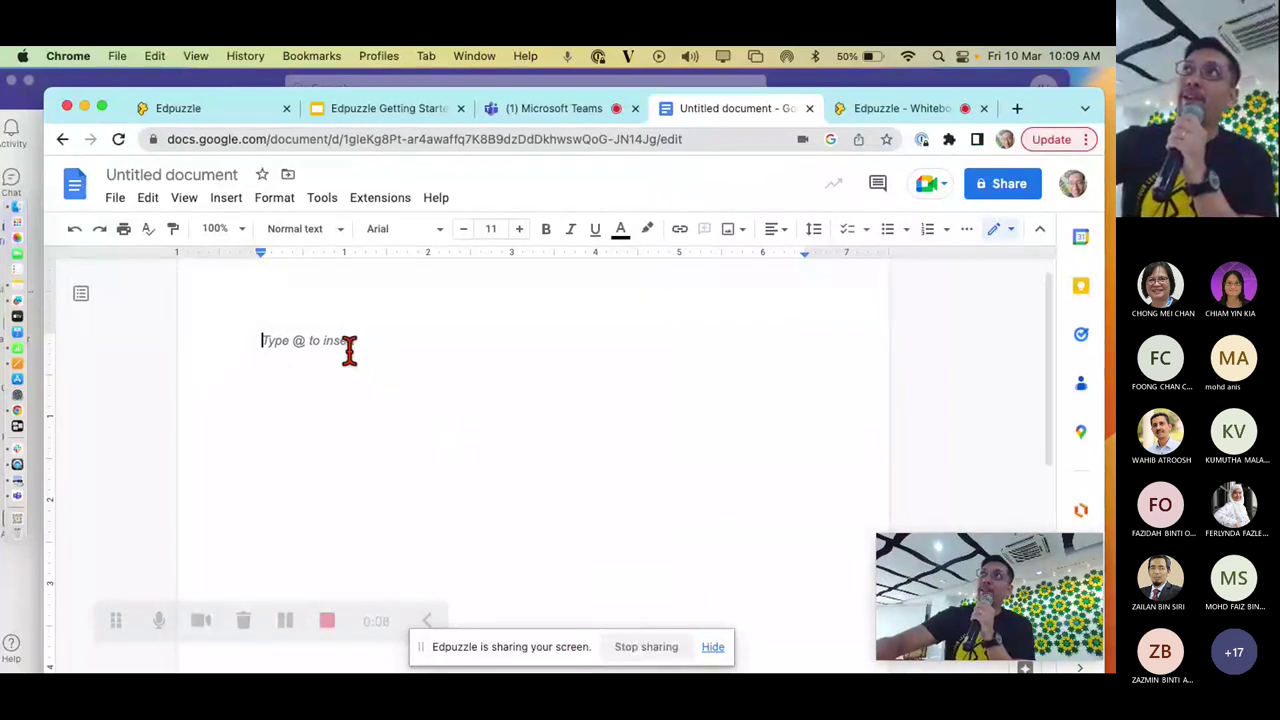
{"action": "type", "text": "hbhbhbljhbhbphi"}
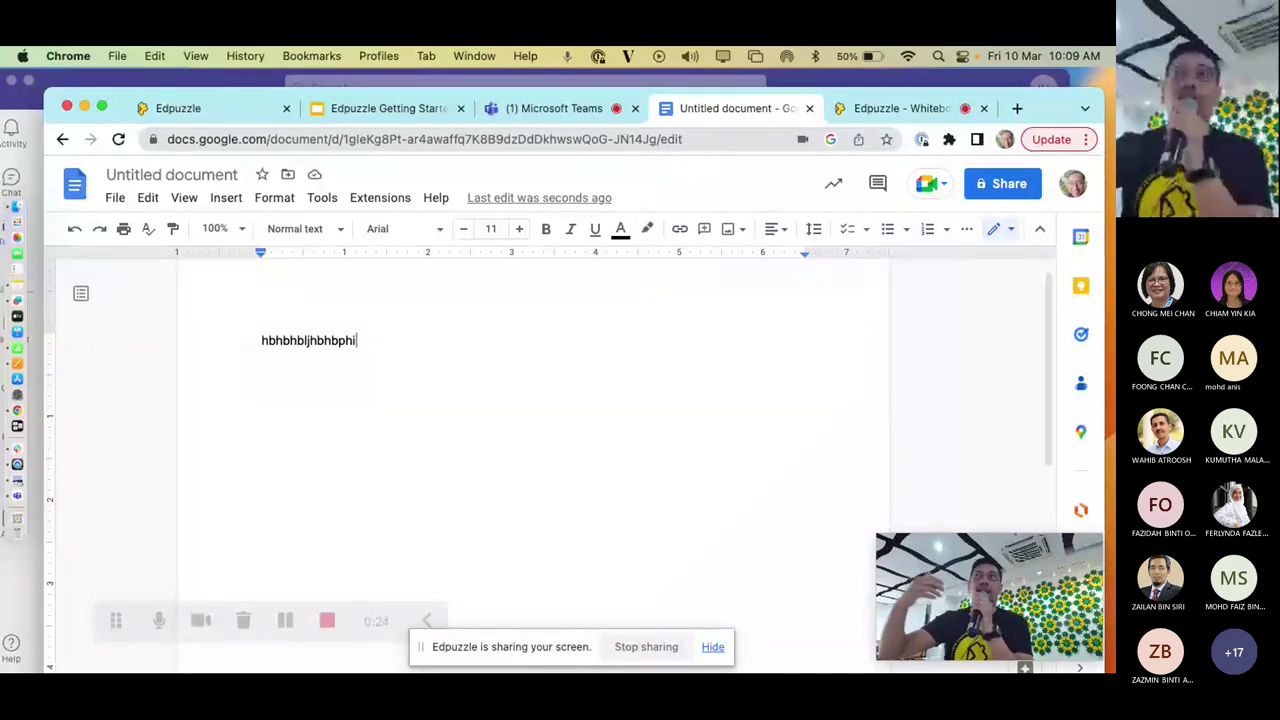
{"action": "type", "text": "gvyvytv"}
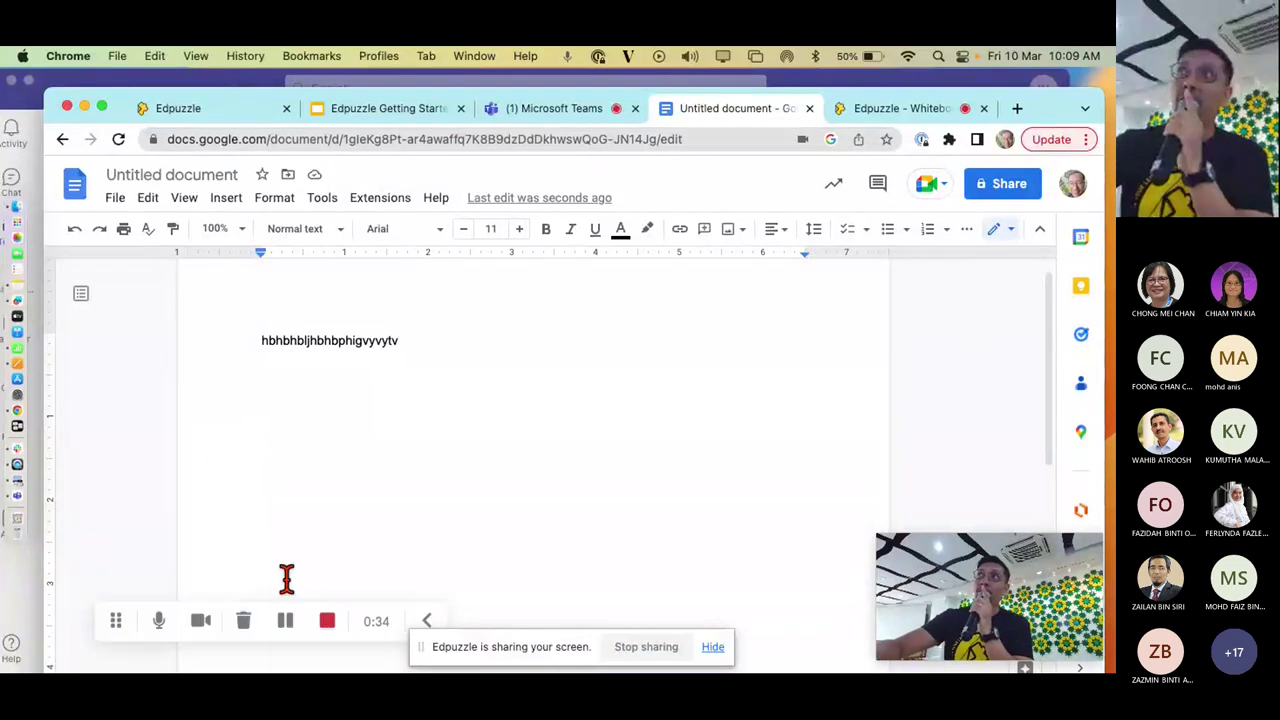
{"action": "left_click", "coordinate": [328, 624]}
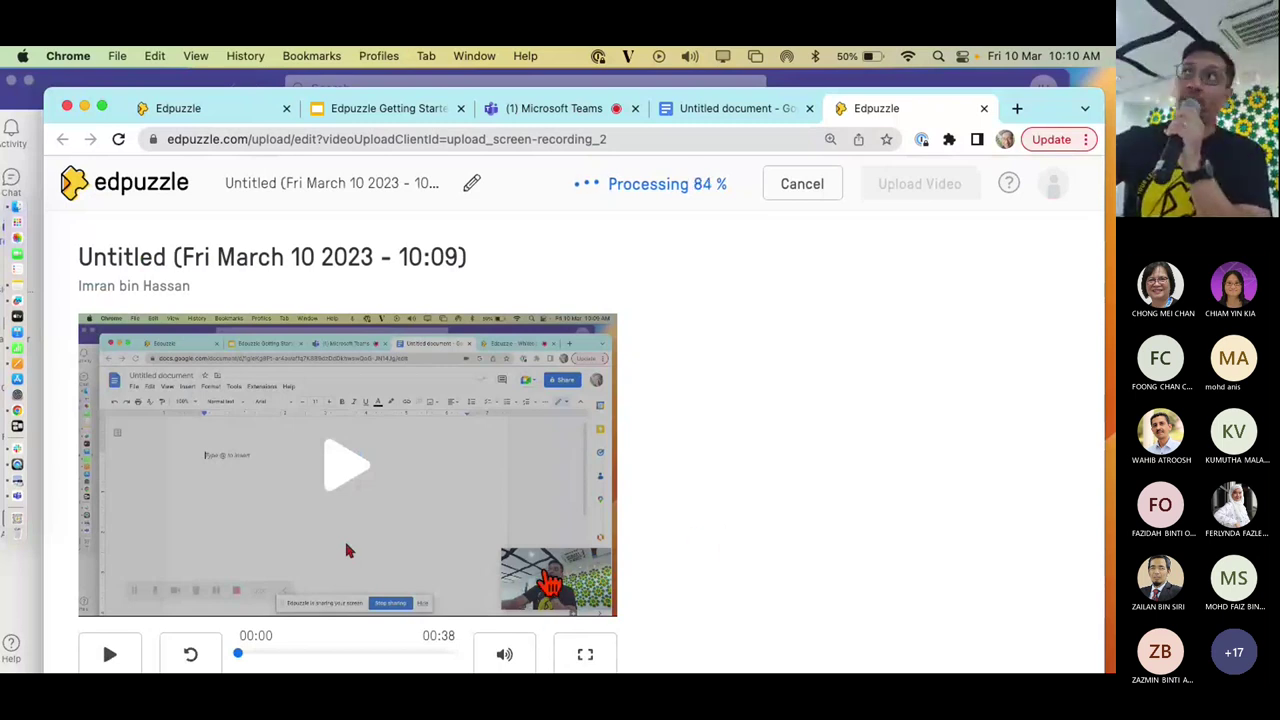
Play back part of the new recording, pause it, and check the chat of the Microsoft Teams meeting
{"action": "left_click", "coordinate": [110, 654]}
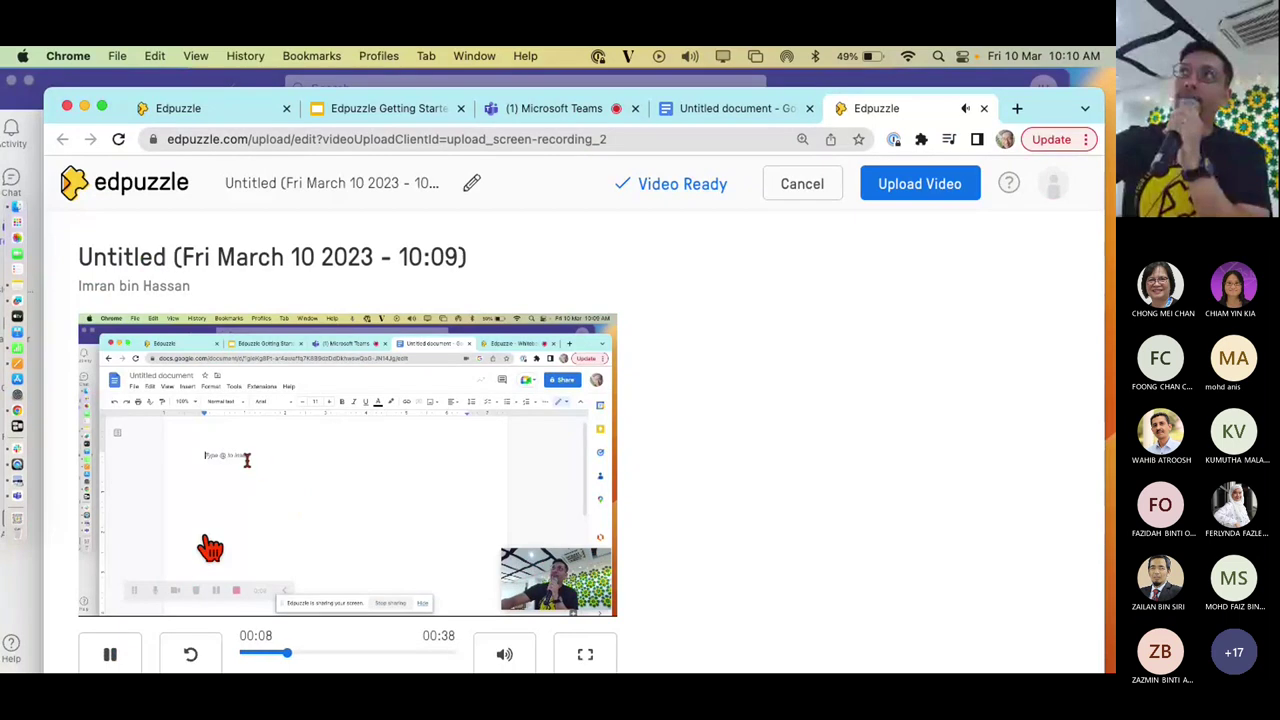
{"action": "left_click", "coordinate": [109, 656]}
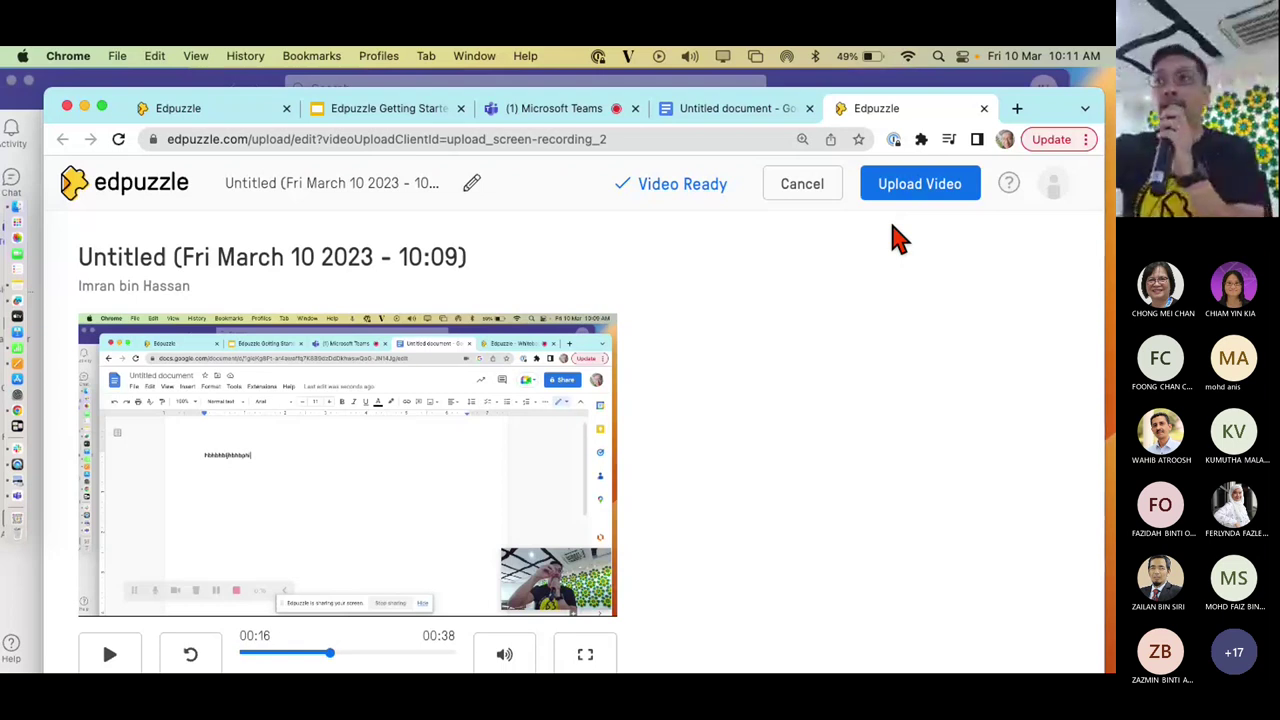
{"action": "left_click", "coordinate": [537, 115]}
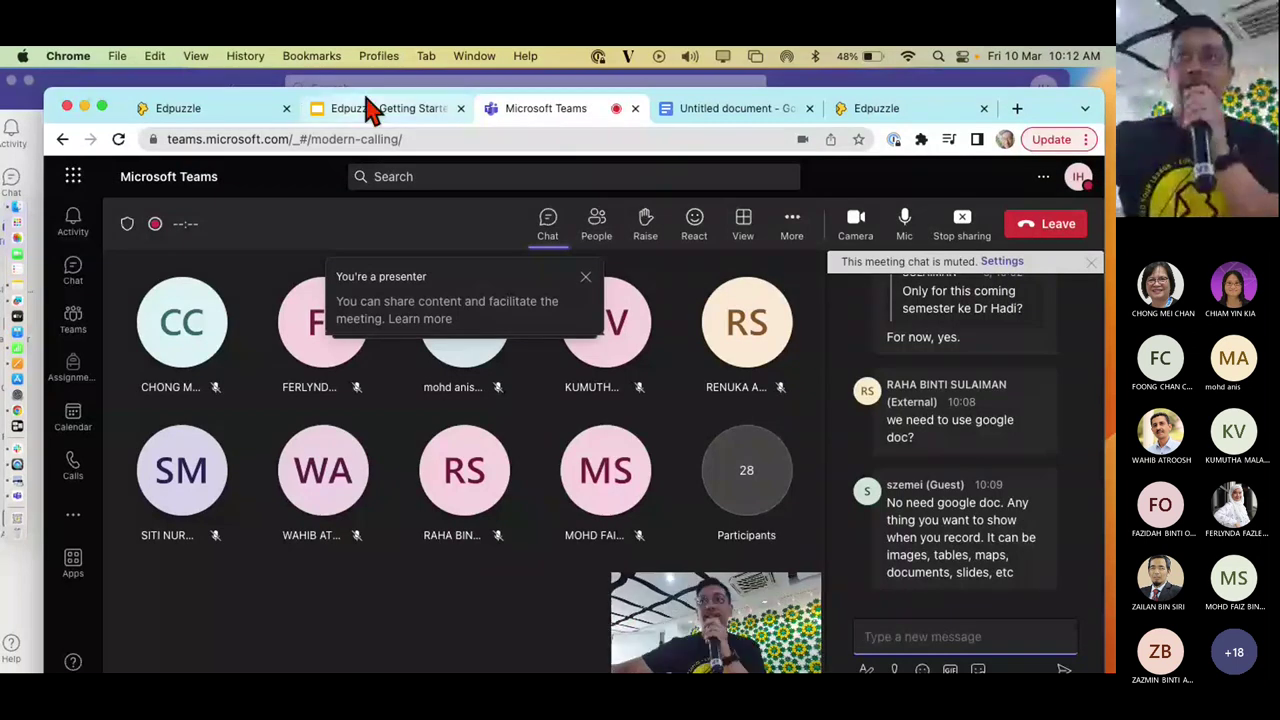
Return to Edpuzzle's upload page, search the community videos for "rates of reactions" from Discover, and preview "Reactions Rates and Dates"
{"action": "left_click", "coordinate": [207, 112]}
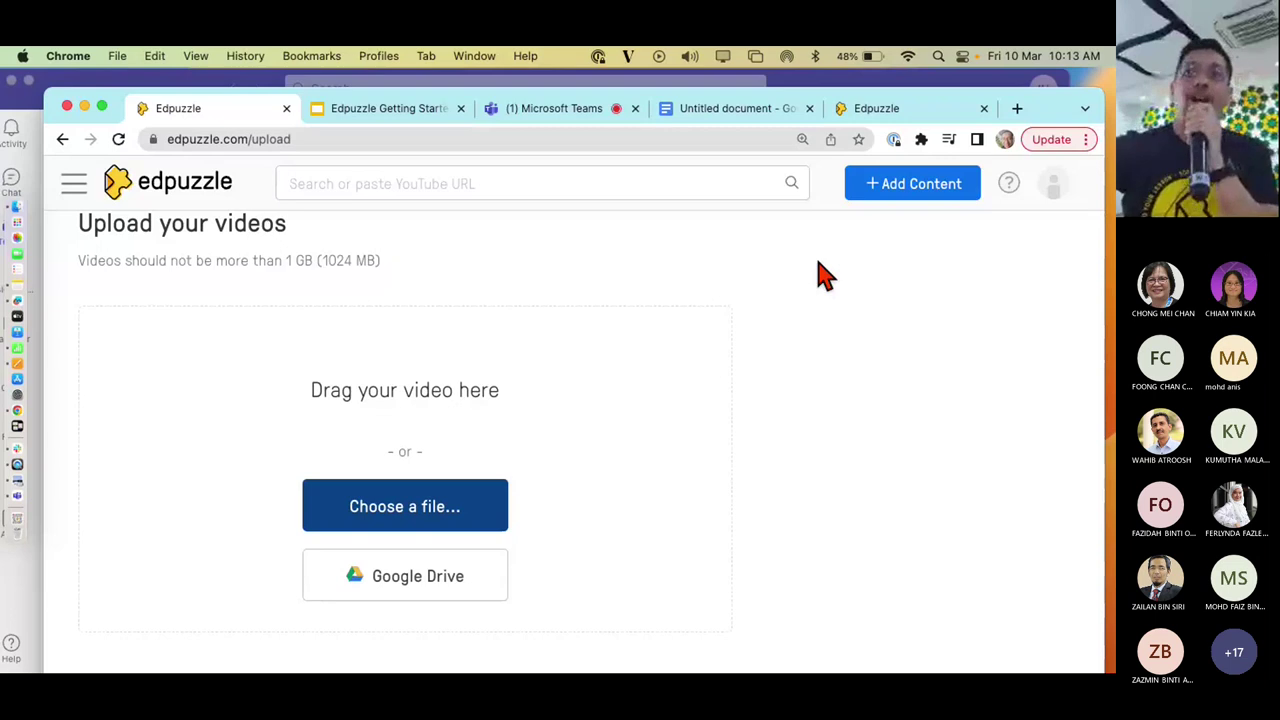
{"action": "left_click", "coordinate": [193, 195]}
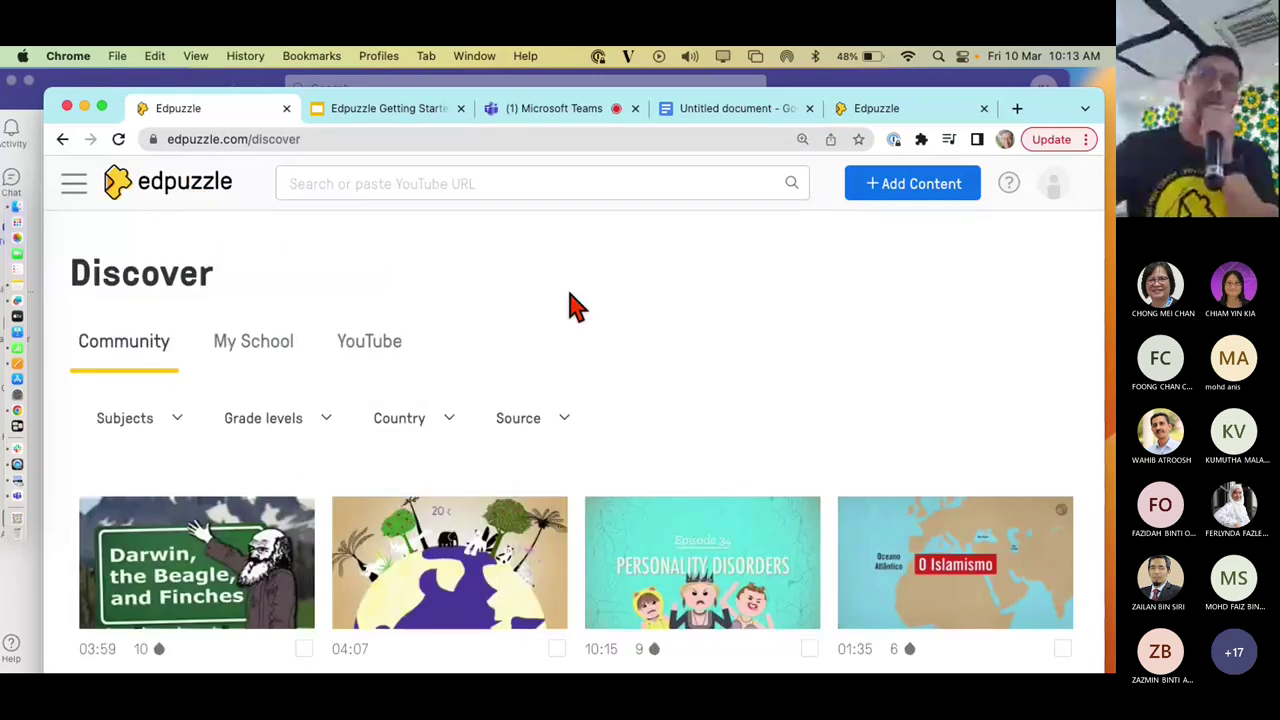
{"action": "left_click", "coordinate": [365, 181]}
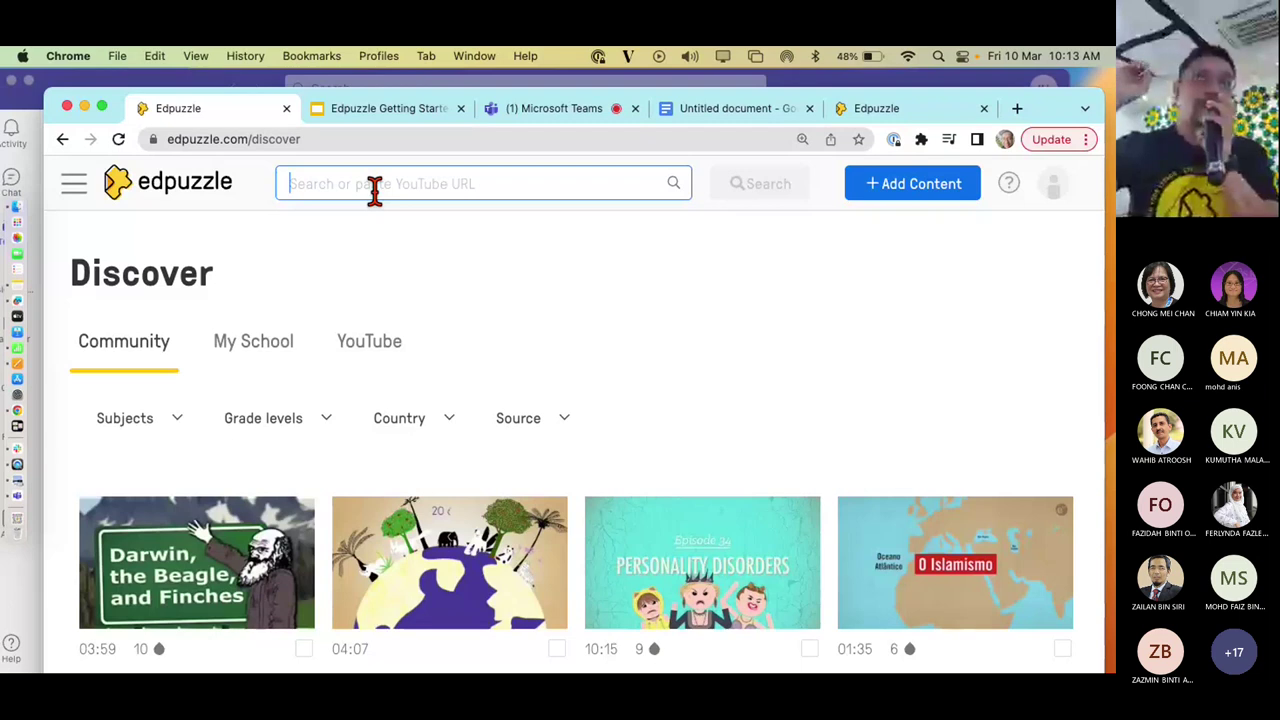
{"action": "type", "text": "rates"}
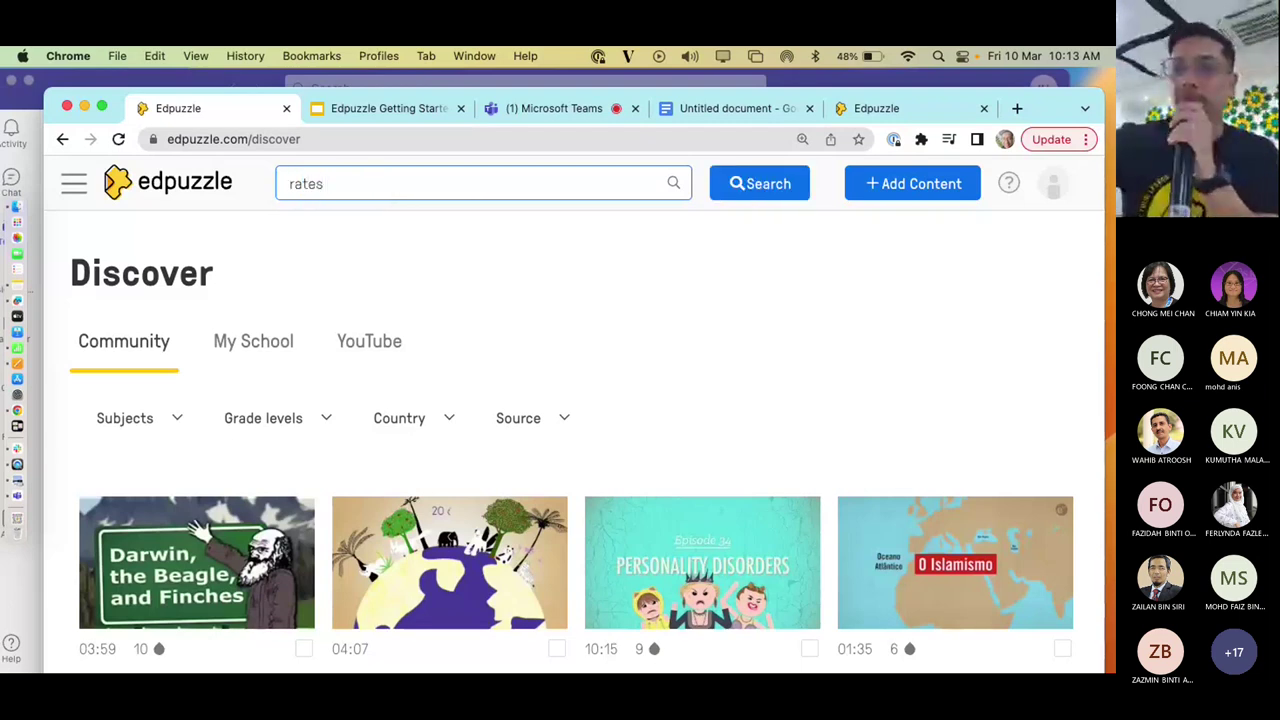
{"action": "type", "text": " of"}
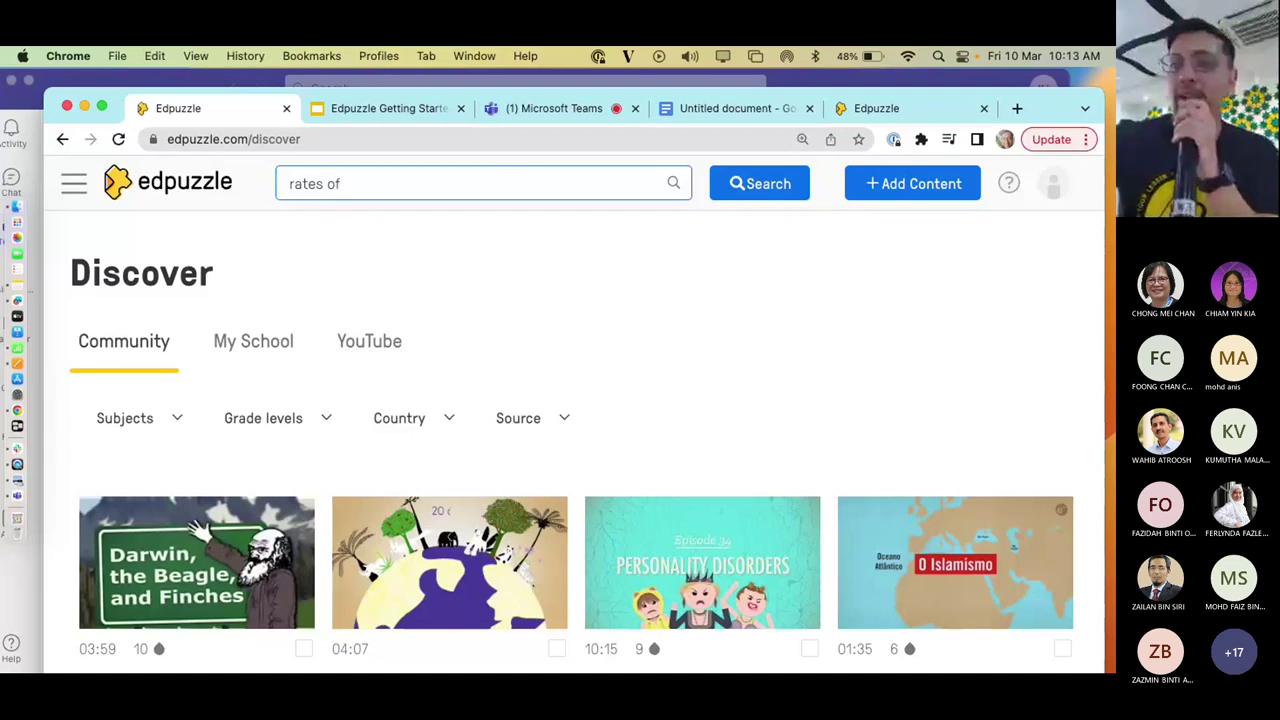
{"action": "type", "text": " reactio"}
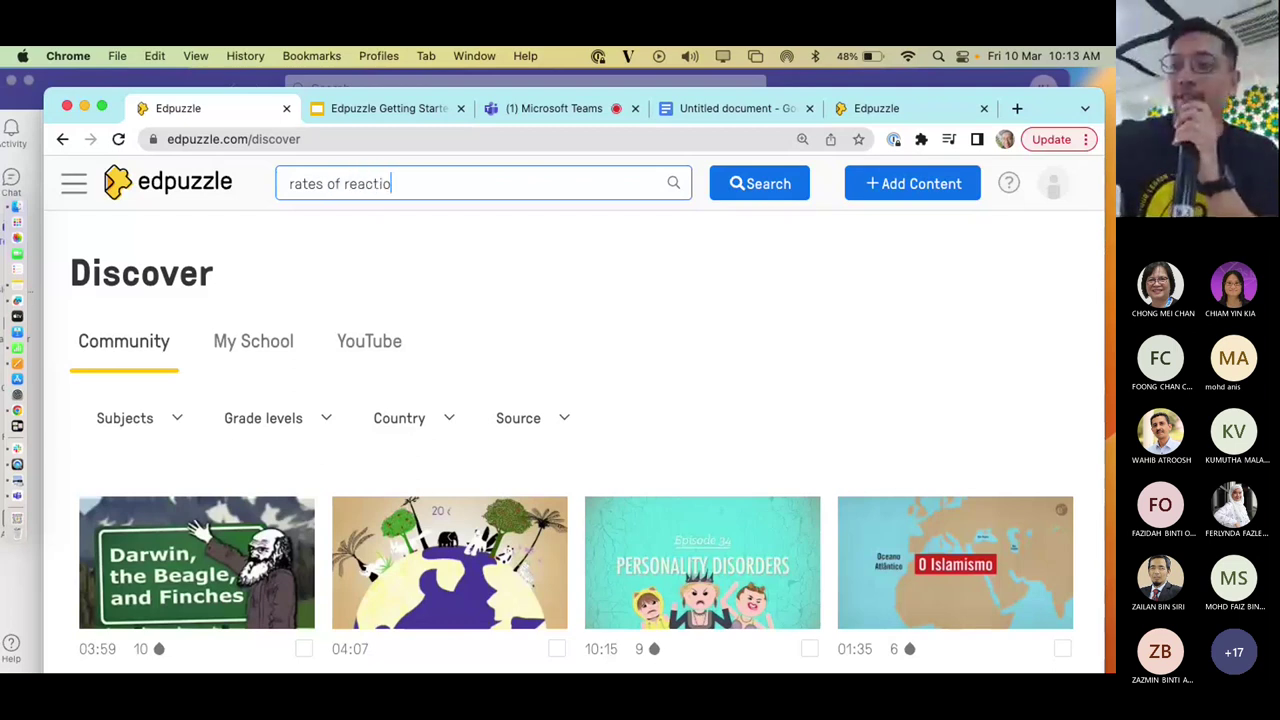
{"action": "type", "text": "ns"}
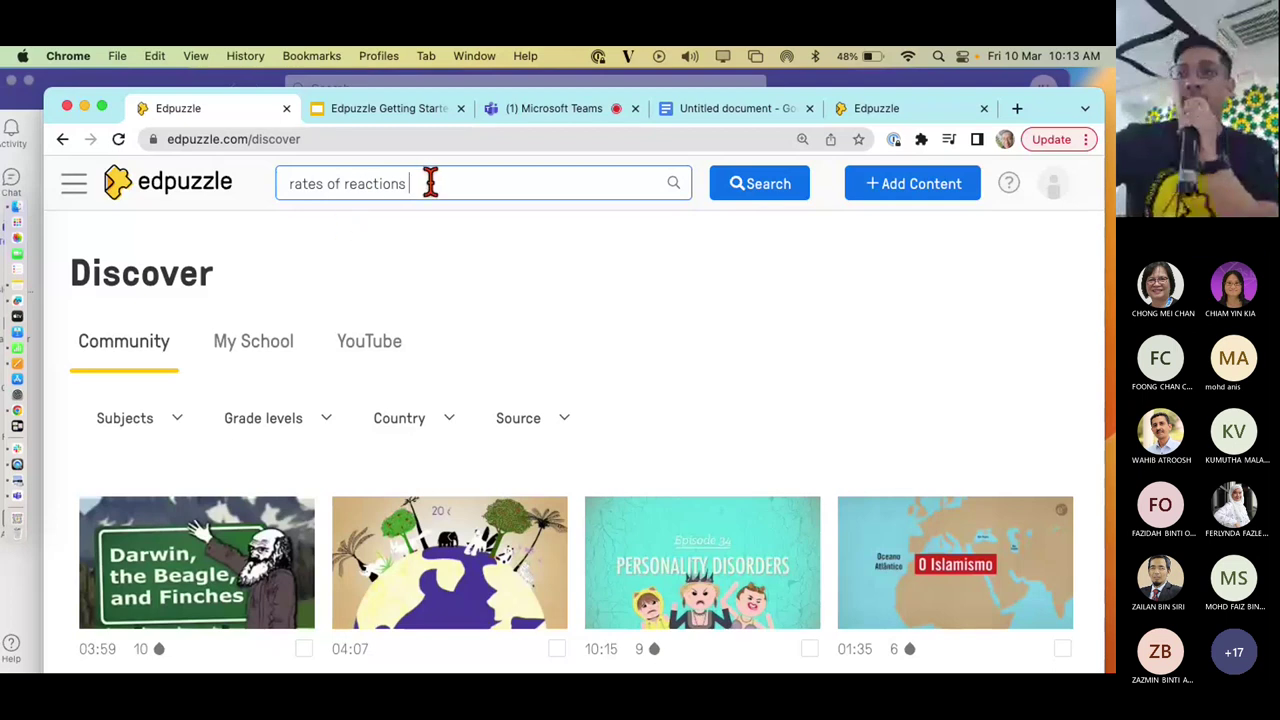
{"action": "key", "text": "Return"}
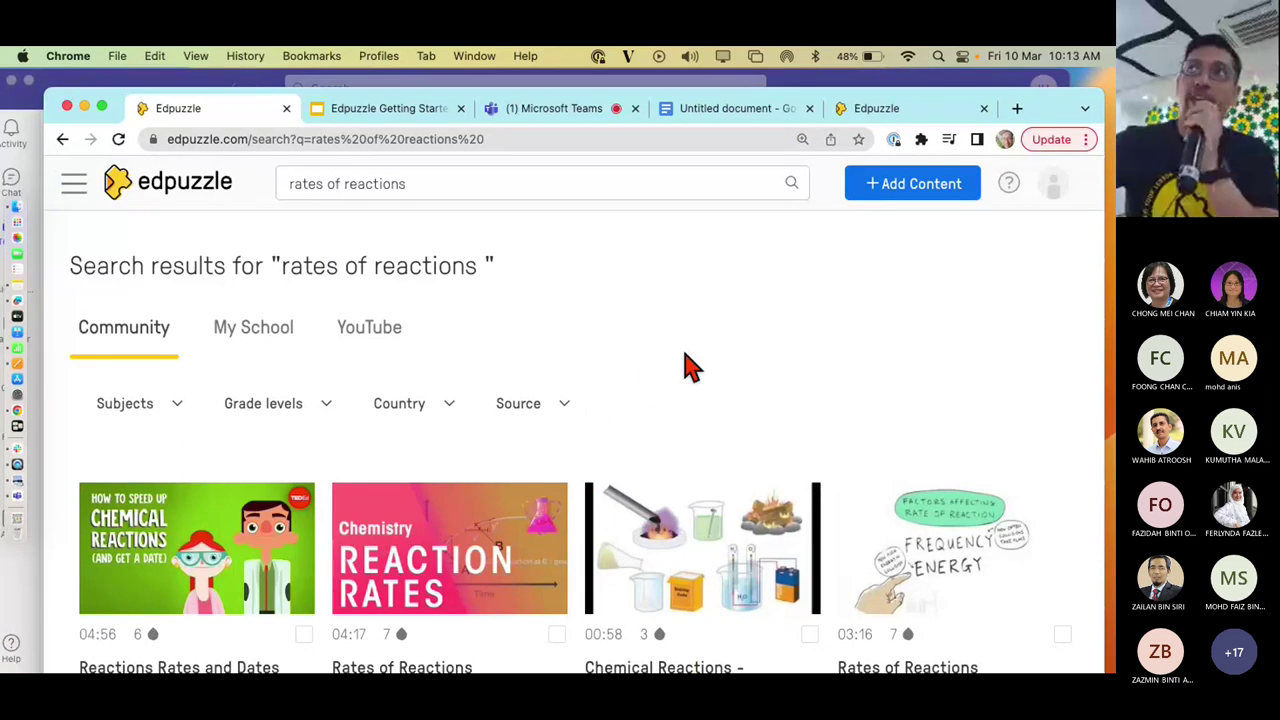
{"action": "left_click", "coordinate": [240, 548]}
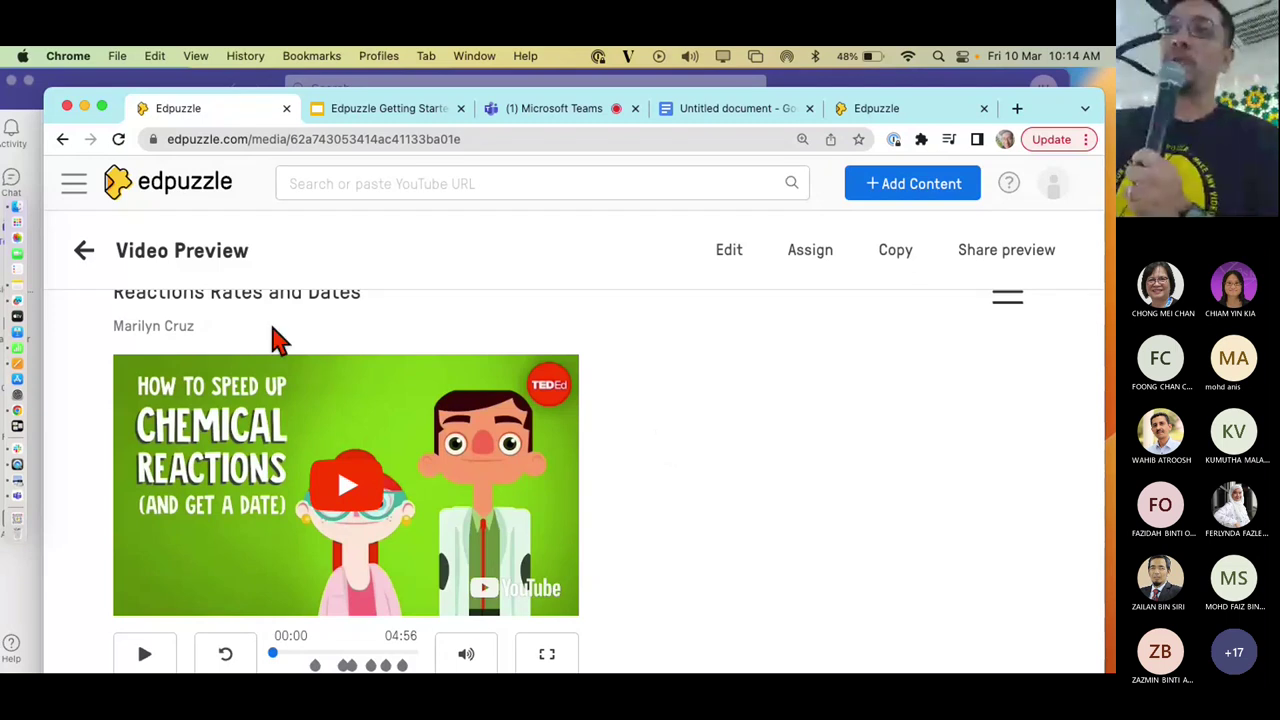
Open the Science collection of Edpuzzle Originals and look through its elementary and middle school topics
{"action": "left_click", "coordinate": [75, 195]}
{"action": "left_click", "coordinate": [183, 311]}
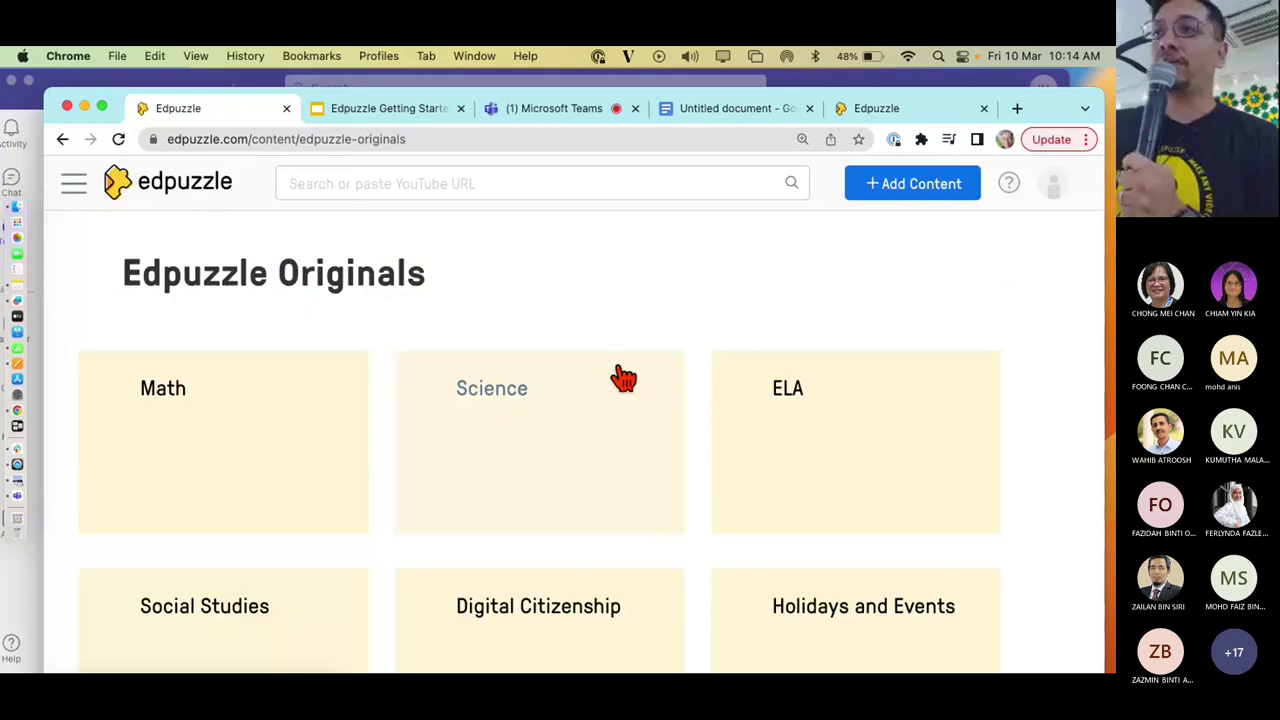
{"action": "left_click", "coordinate": [521, 404]}
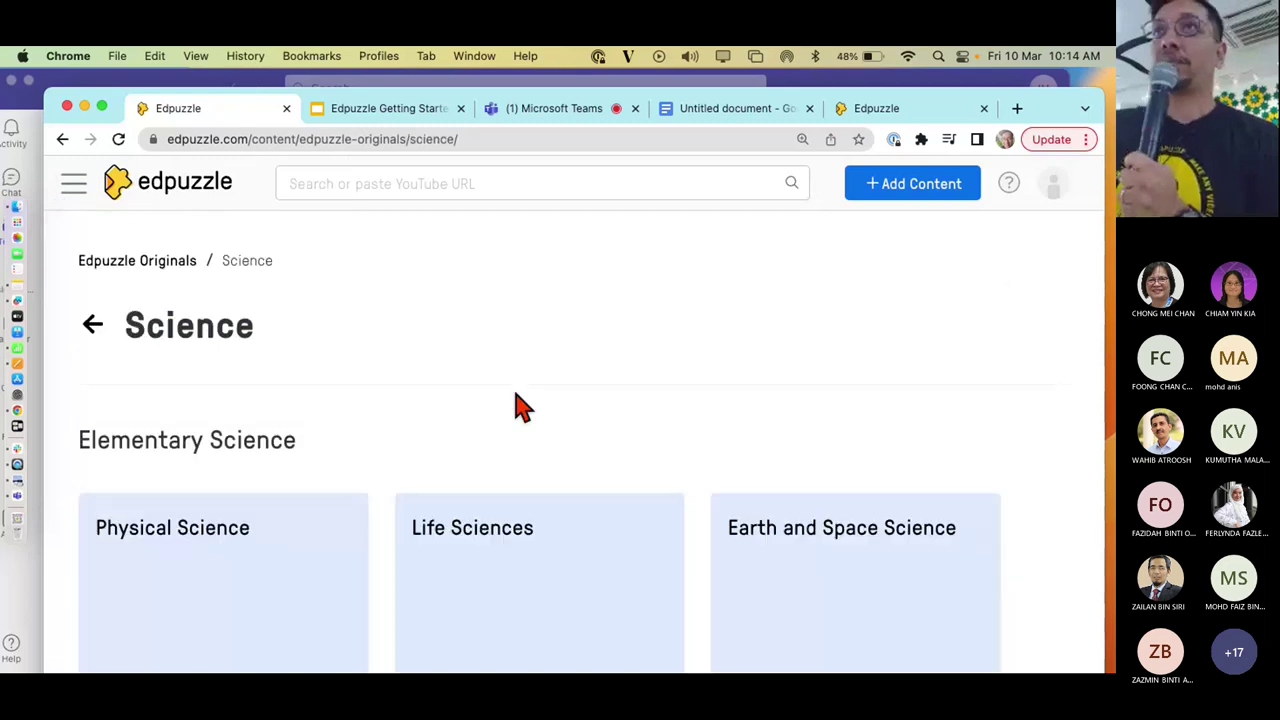
{"action": "scroll", "coordinate": [521, 404], "scroll_direction": "down", "scroll_amount": 5}
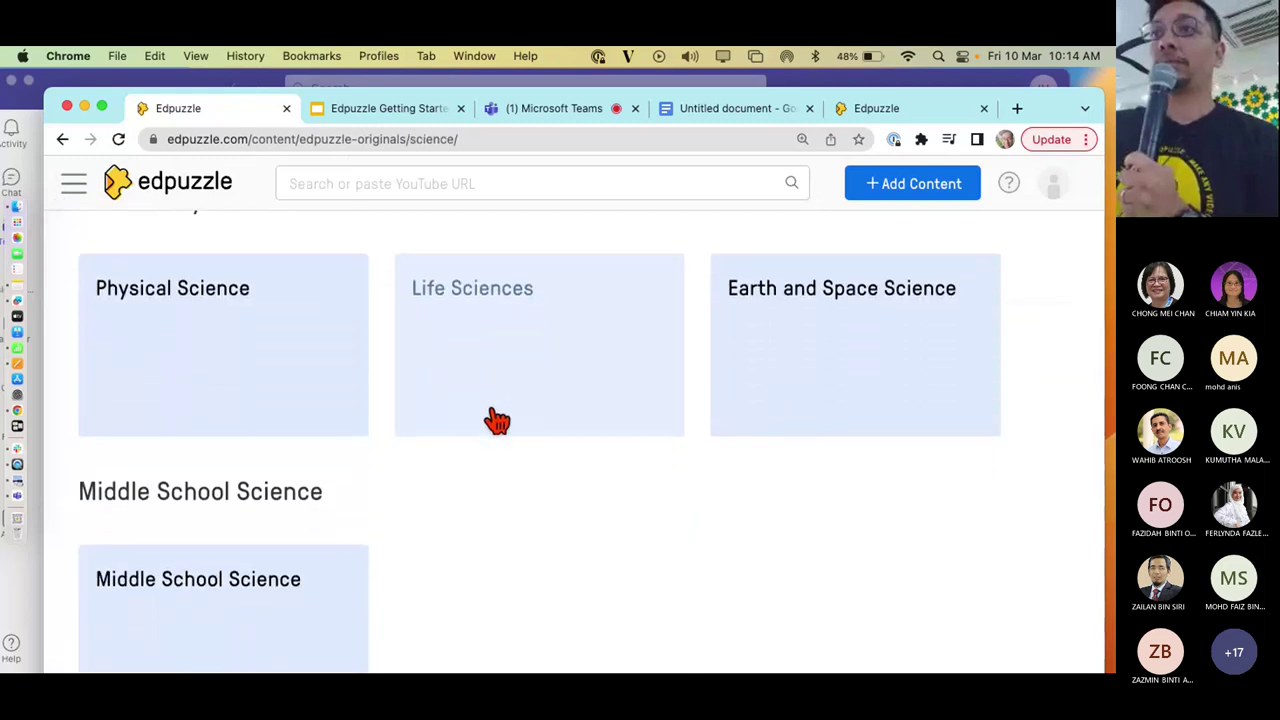
{"action": "scroll", "coordinate": [423, 474], "scroll_direction": "down", "scroll_amount": 1}
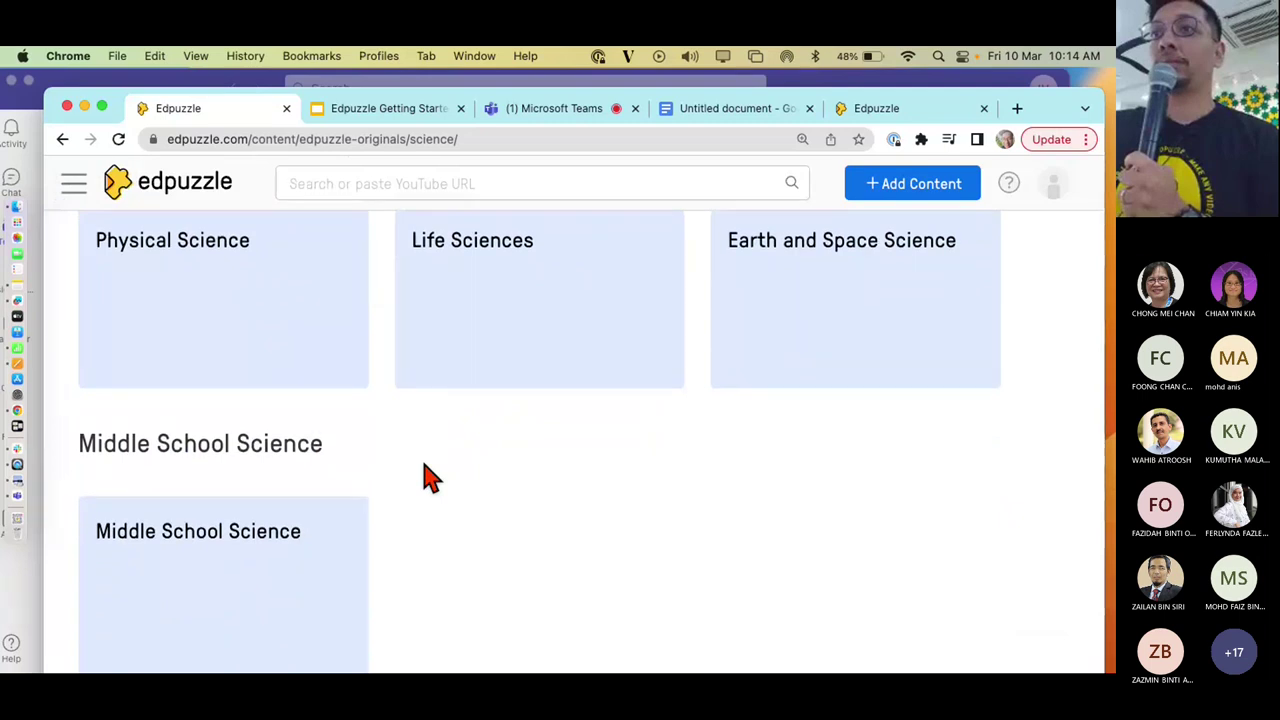
{"action": "scroll", "coordinate": [423, 474], "scroll_direction": "up", "scroll_amount": 3}
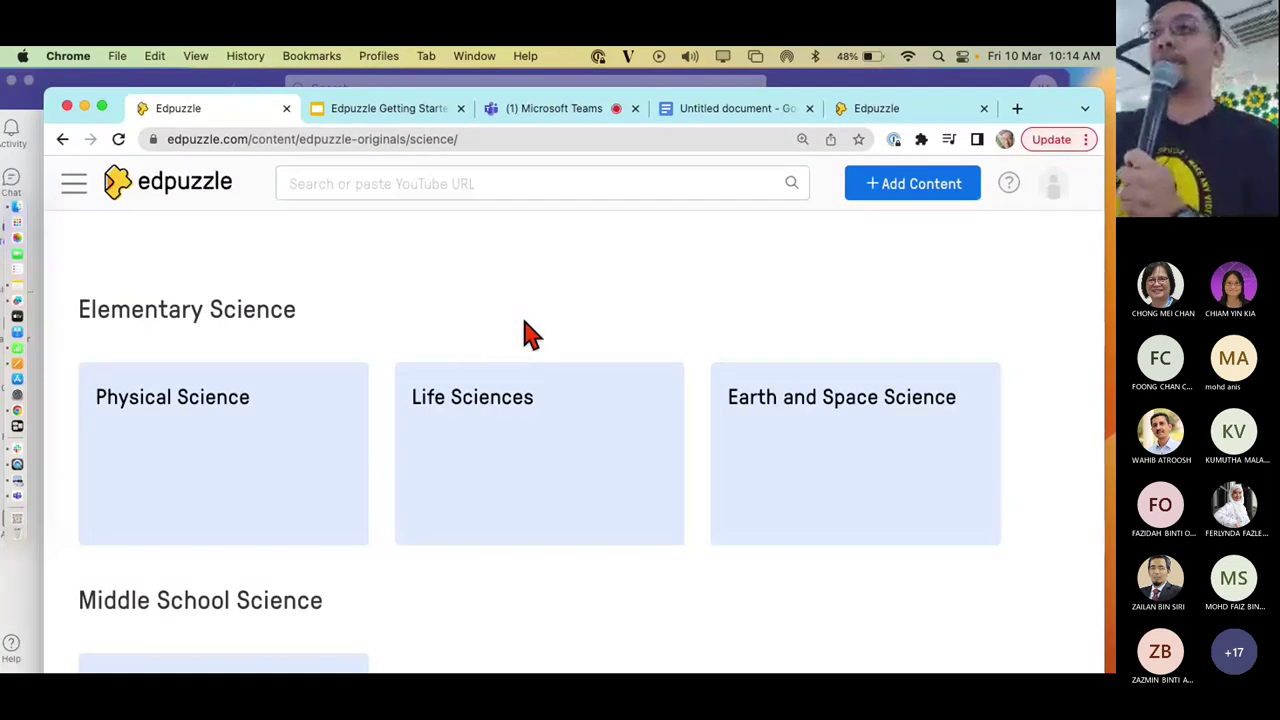
Open "Engineering an Urban Habitat for 1-Million Bats!" from Ecosystems under Life Sciences and copy it to the account's own content
{"action": "left_click", "coordinate": [477, 417]}
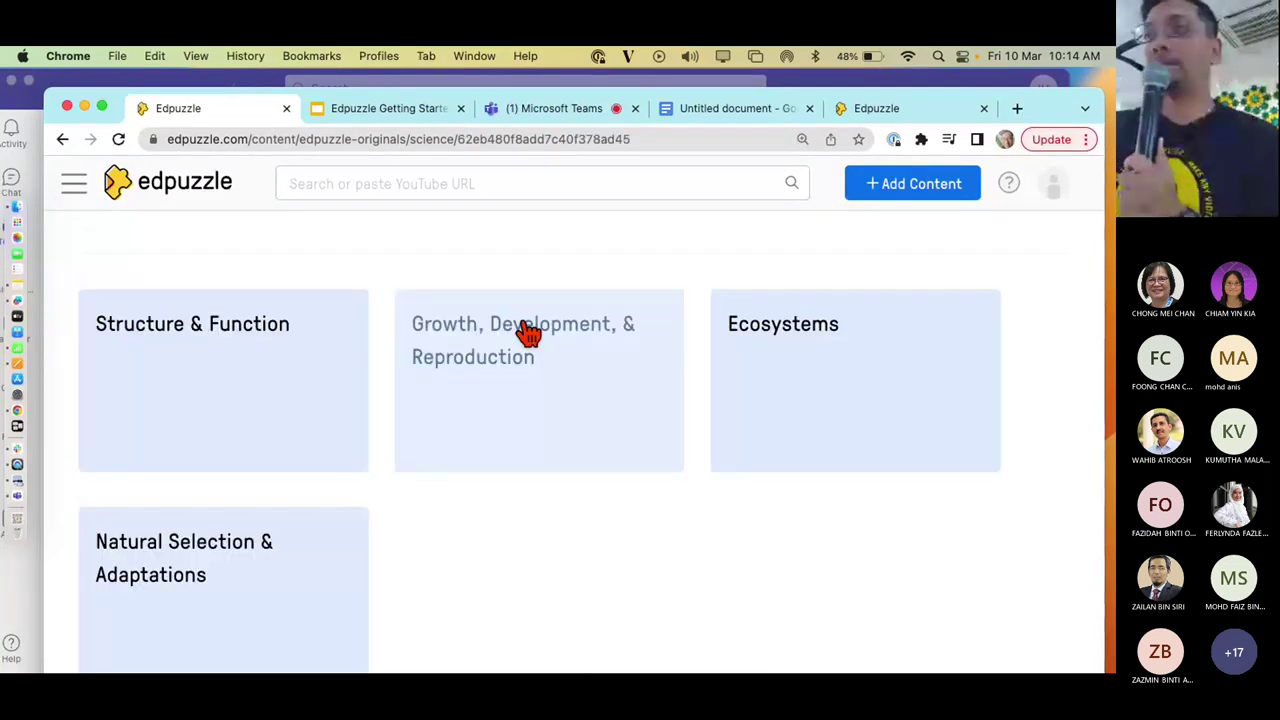
{"action": "left_click", "coordinate": [749, 325]}
{"action": "scroll", "coordinate": [500, 337], "scroll_direction": "down", "scroll_amount": 1}
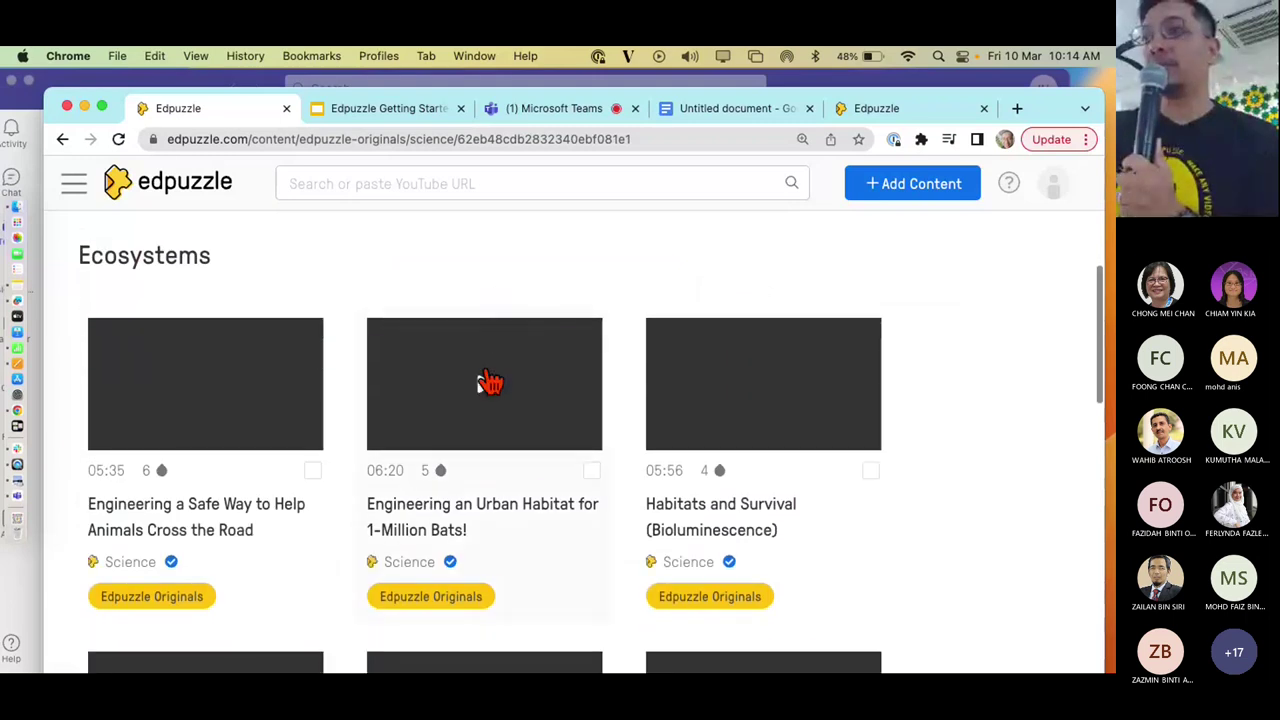
{"action": "left_click", "coordinate": [490, 383]}
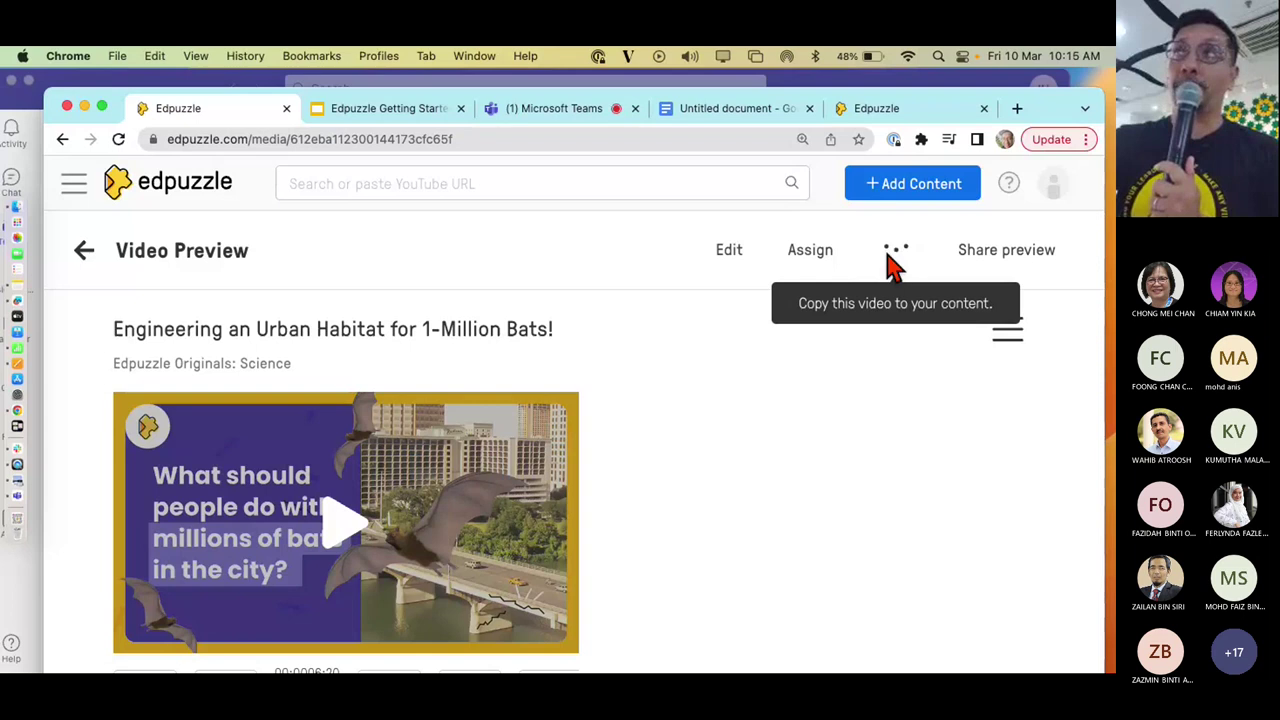
{"action": "left_click", "coordinate": [893, 262]}
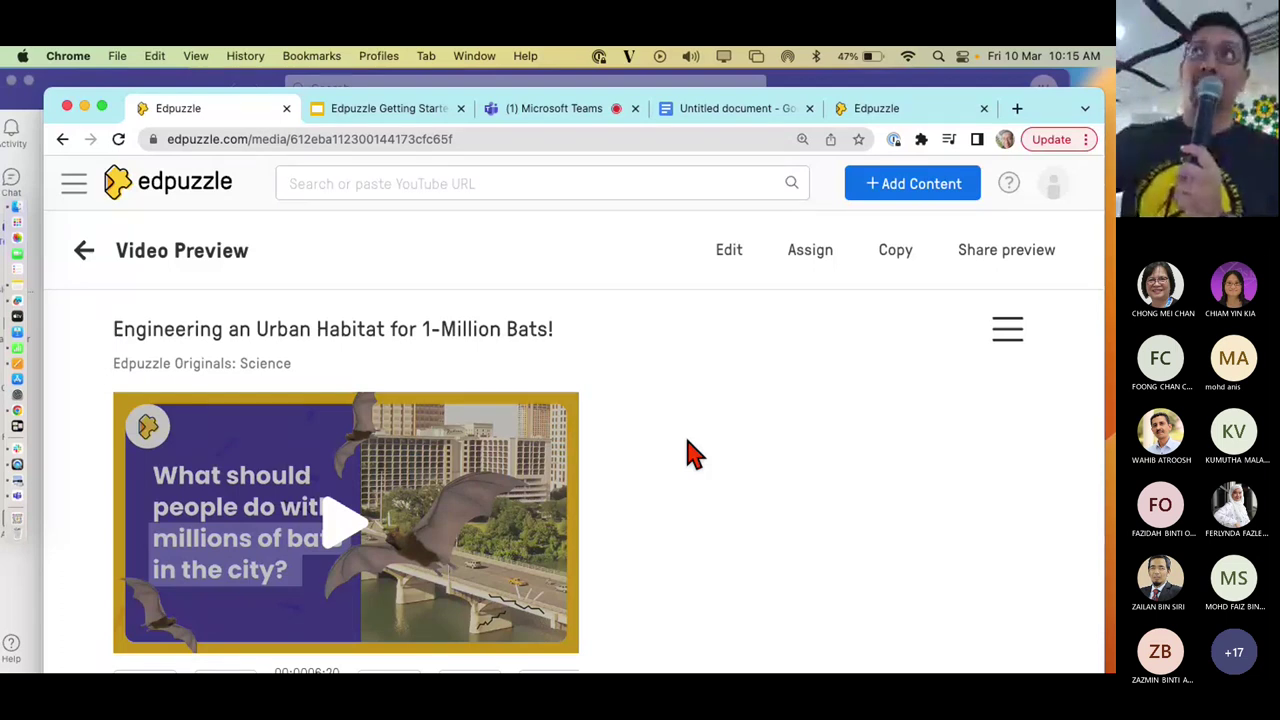
Open My Content and select the copied video "Engineering an Urban Habitat for 1-Million Bats!"
{"action": "left_click", "coordinate": [74, 192]}
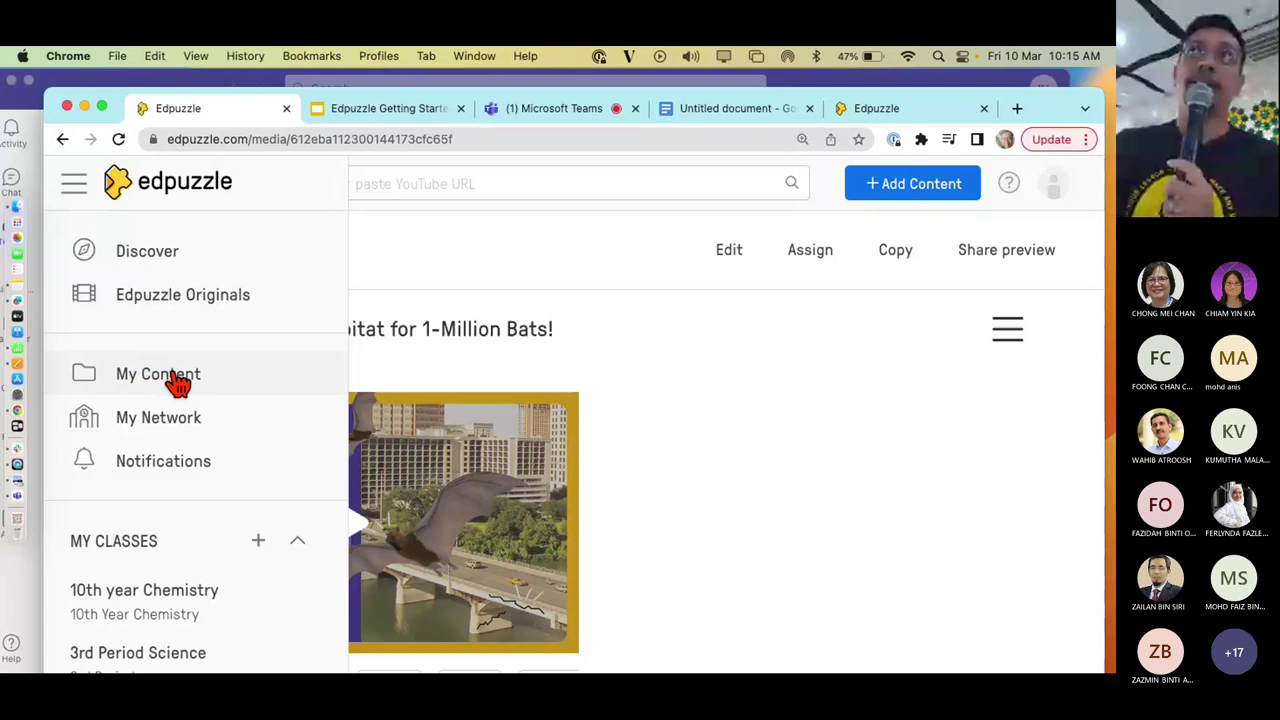
{"action": "left_click", "coordinate": [76, 188]}
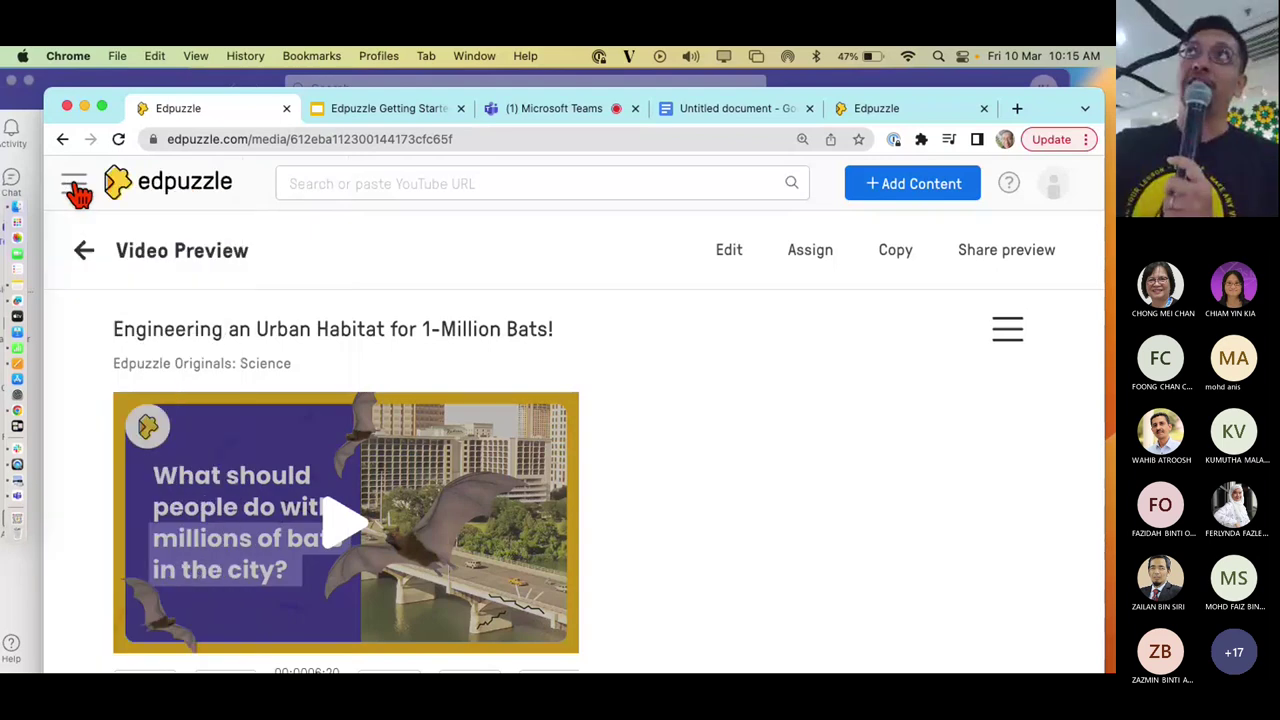
{"action": "left_click", "coordinate": [76, 188]}
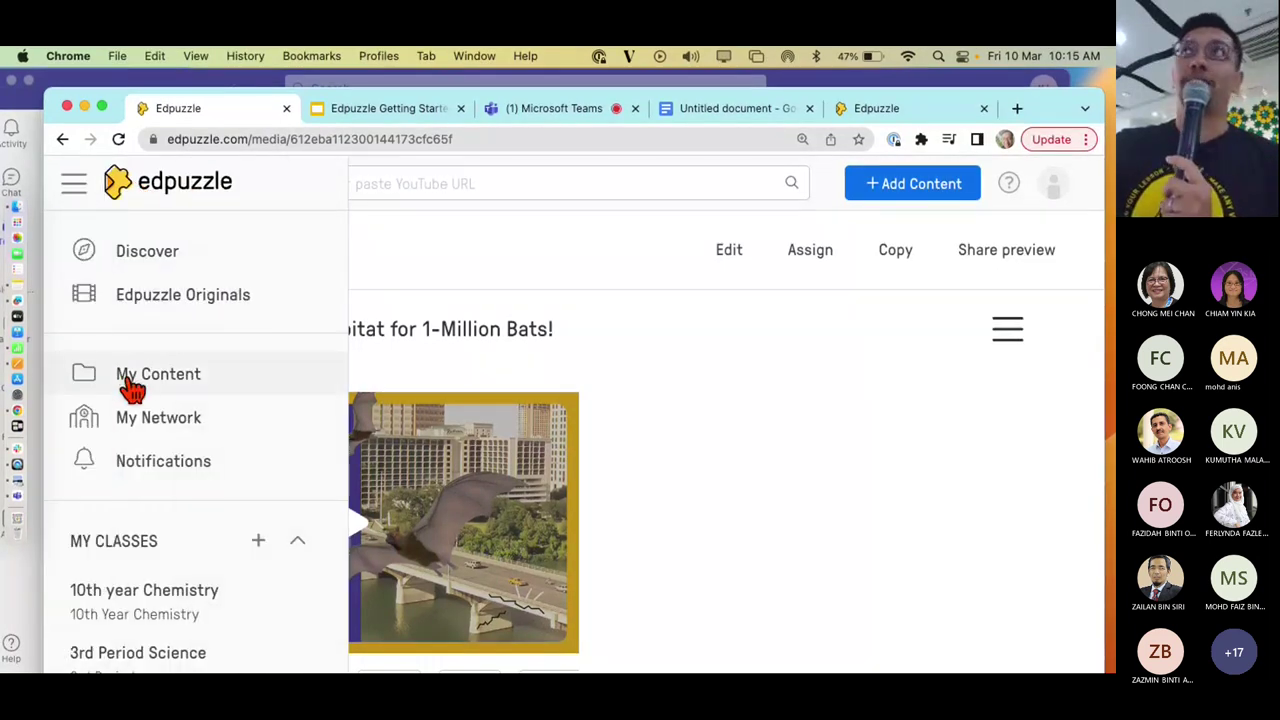
{"action": "left_click", "coordinate": [133, 380]}
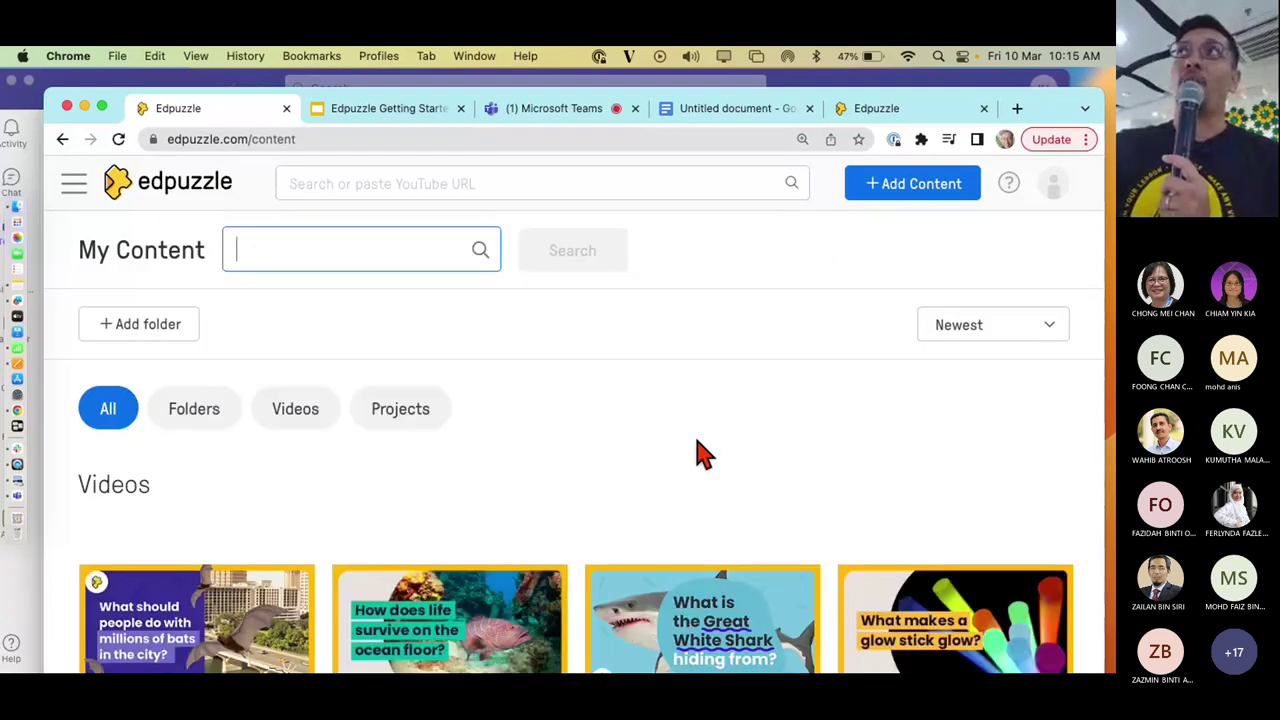
{"action": "scroll", "coordinate": [705, 455], "scroll_direction": "down", "scroll_amount": 1}
{"action": "scroll", "coordinate": [705, 455], "scroll_direction": "down", "scroll_amount": 2}
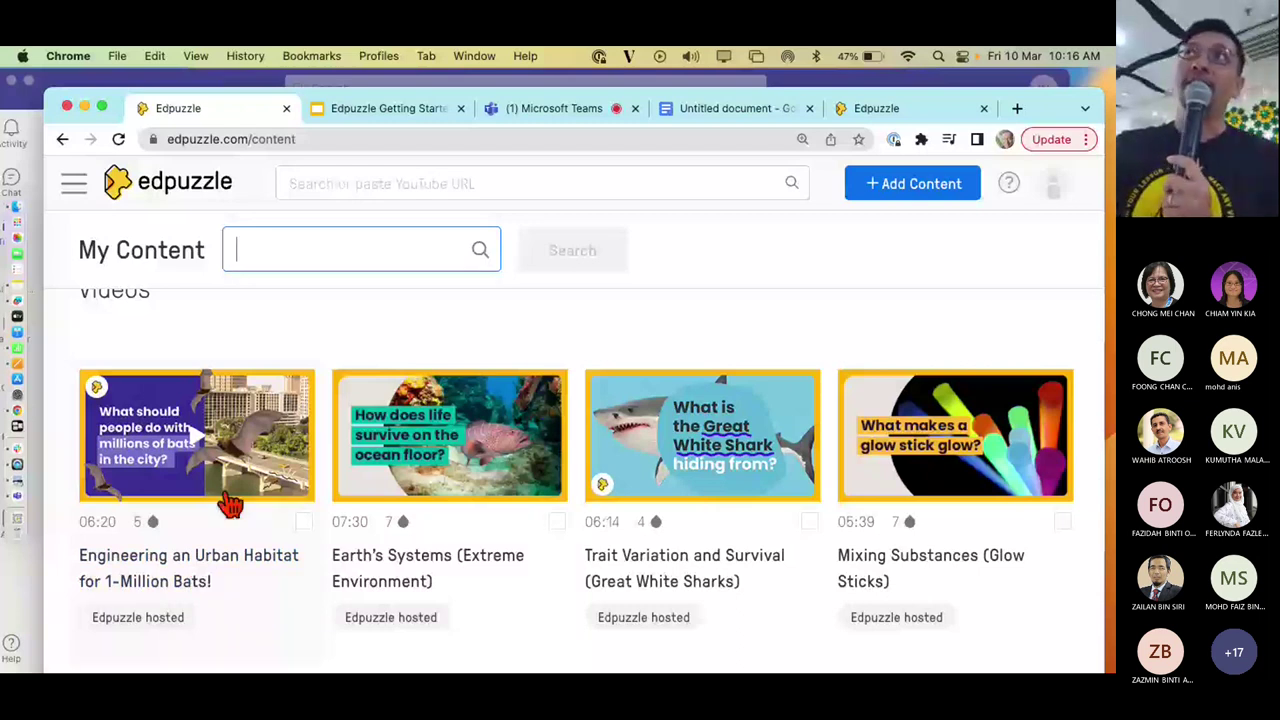
{"action": "left_click", "coordinate": [304, 522]}
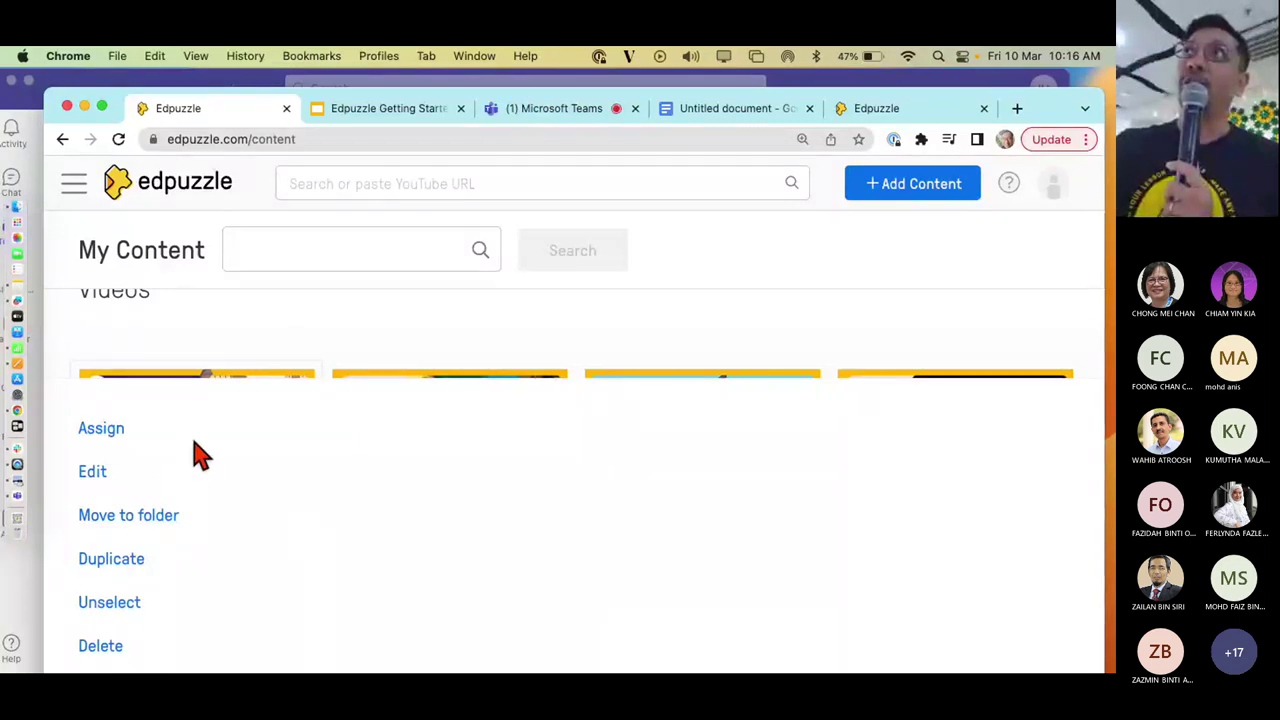
Open the selected video "Engineering an Urban Habitat for 1-Million Bats!" in the video editor
{"action": "scroll", "coordinate": [316, 325], "scroll_direction": "down", "scroll_amount": 3}
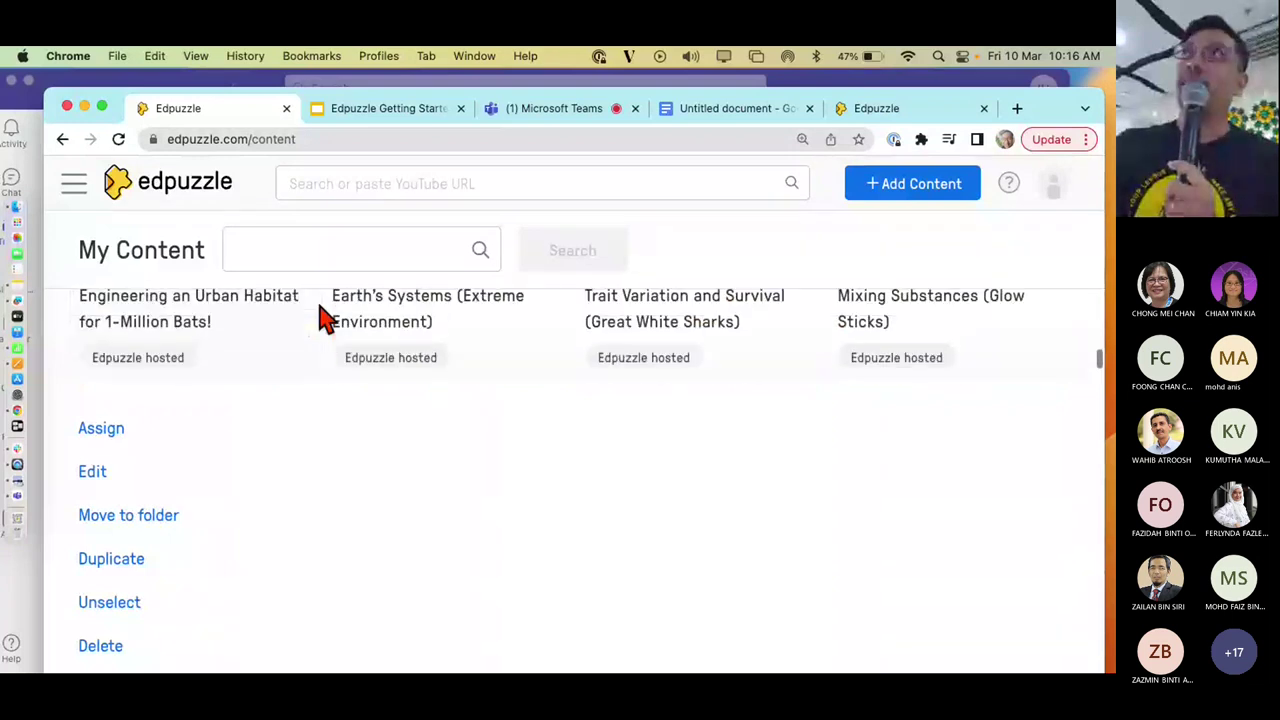
{"action": "scroll", "coordinate": [322, 316], "scroll_direction": "up", "scroll_amount": 2}
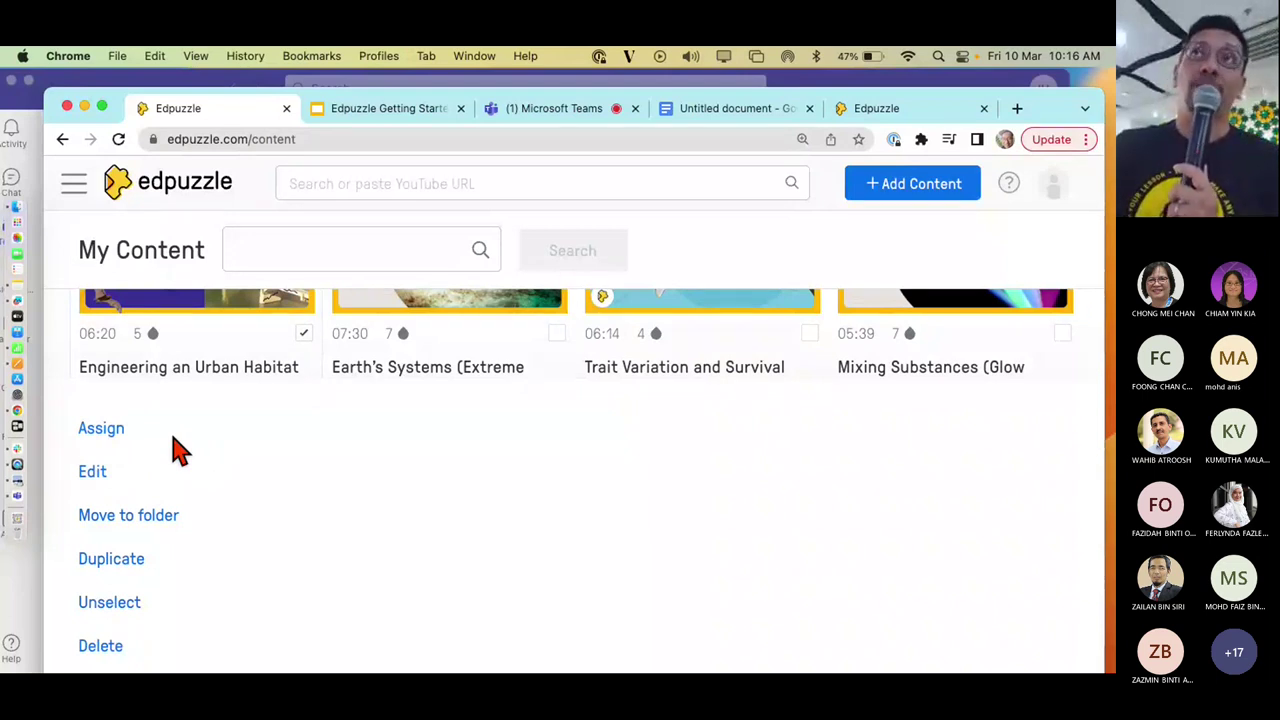
{"action": "left_click", "coordinate": [92, 474]}
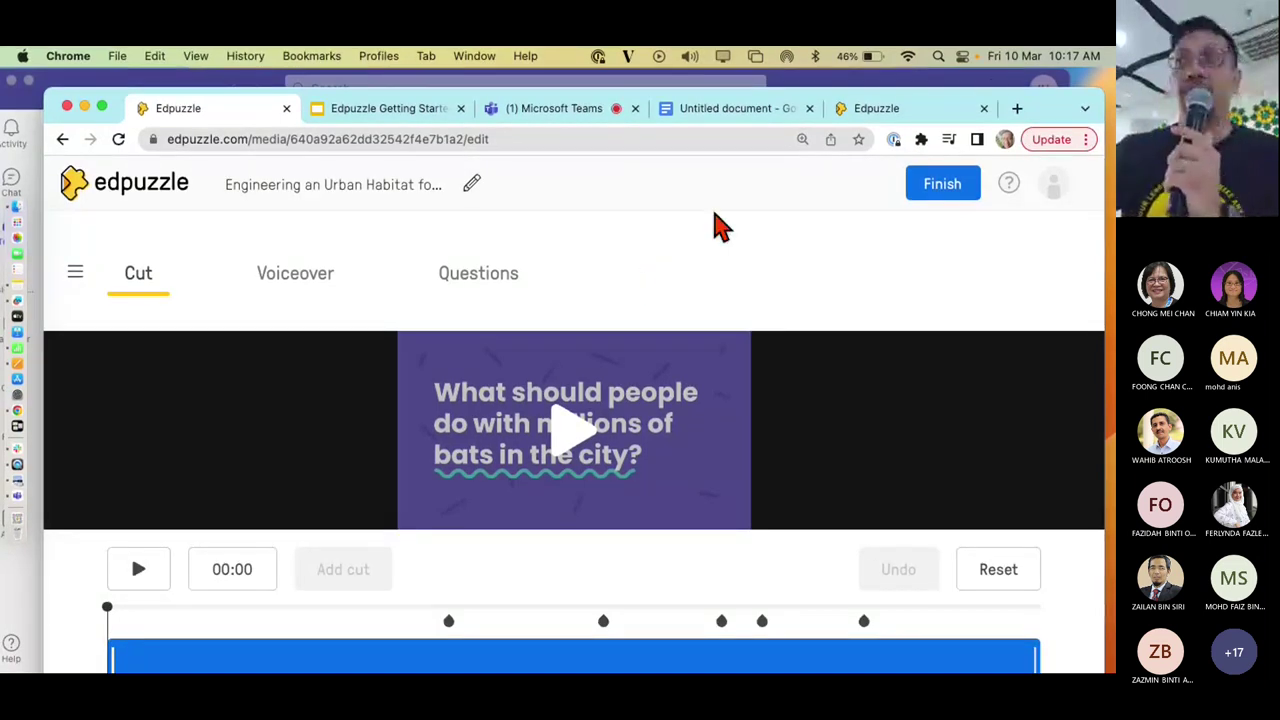
Check the Microsoft Teams meeting chat for participants' messages and return to the Edpuzzle video editor
{"action": "left_click_drag", "start_coordinate": [1050, 99], "coordinate": [1043, 81]}
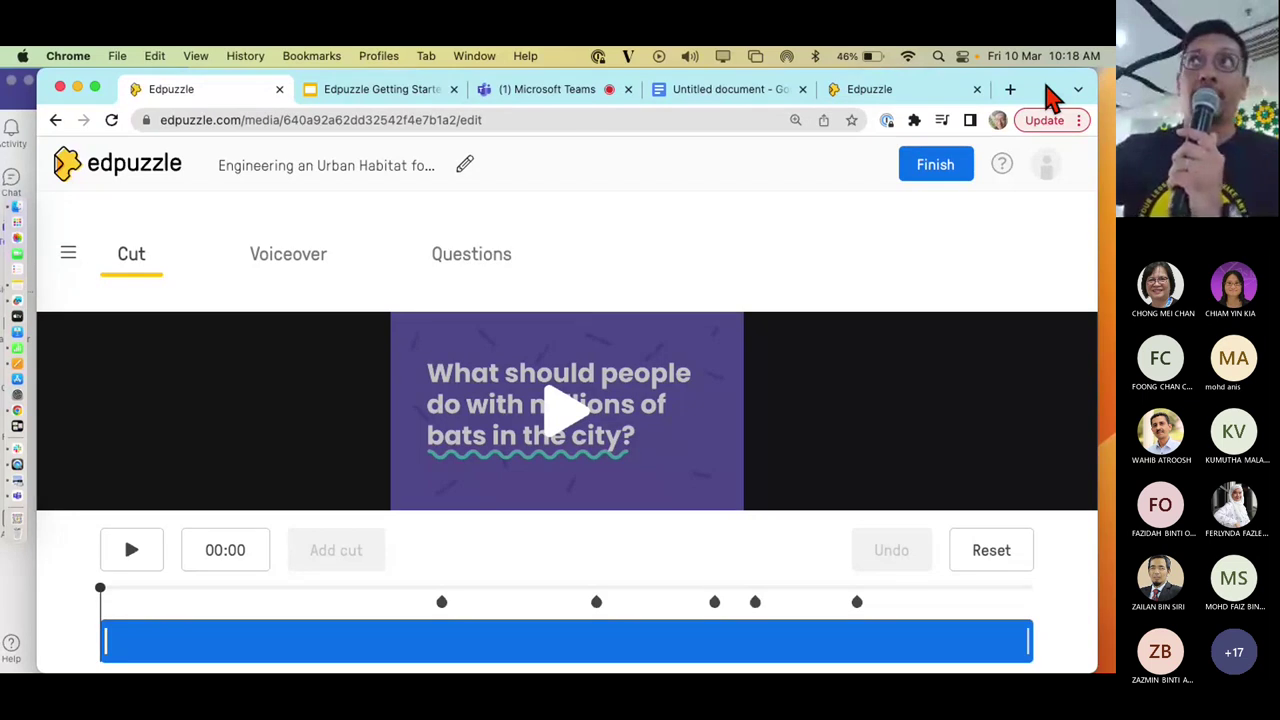
{"action": "left_click", "coordinate": [588, 98]}
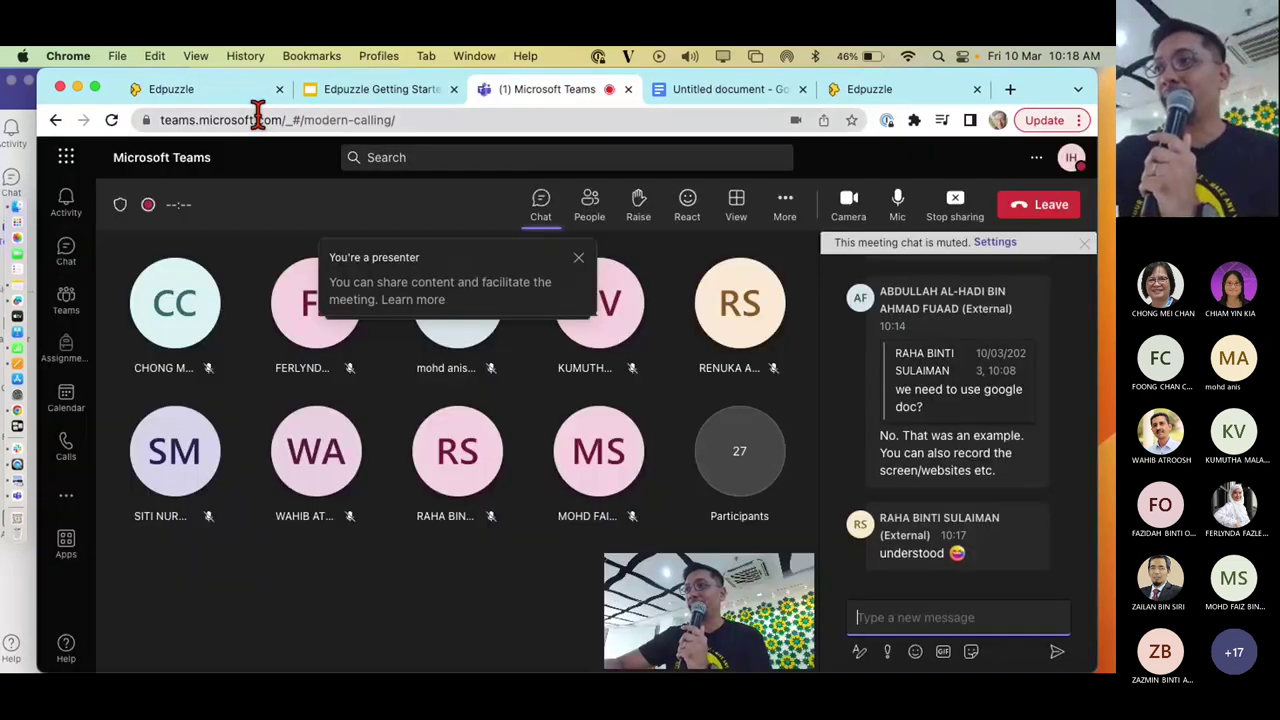
{"action": "left_click", "coordinate": [197, 98]}
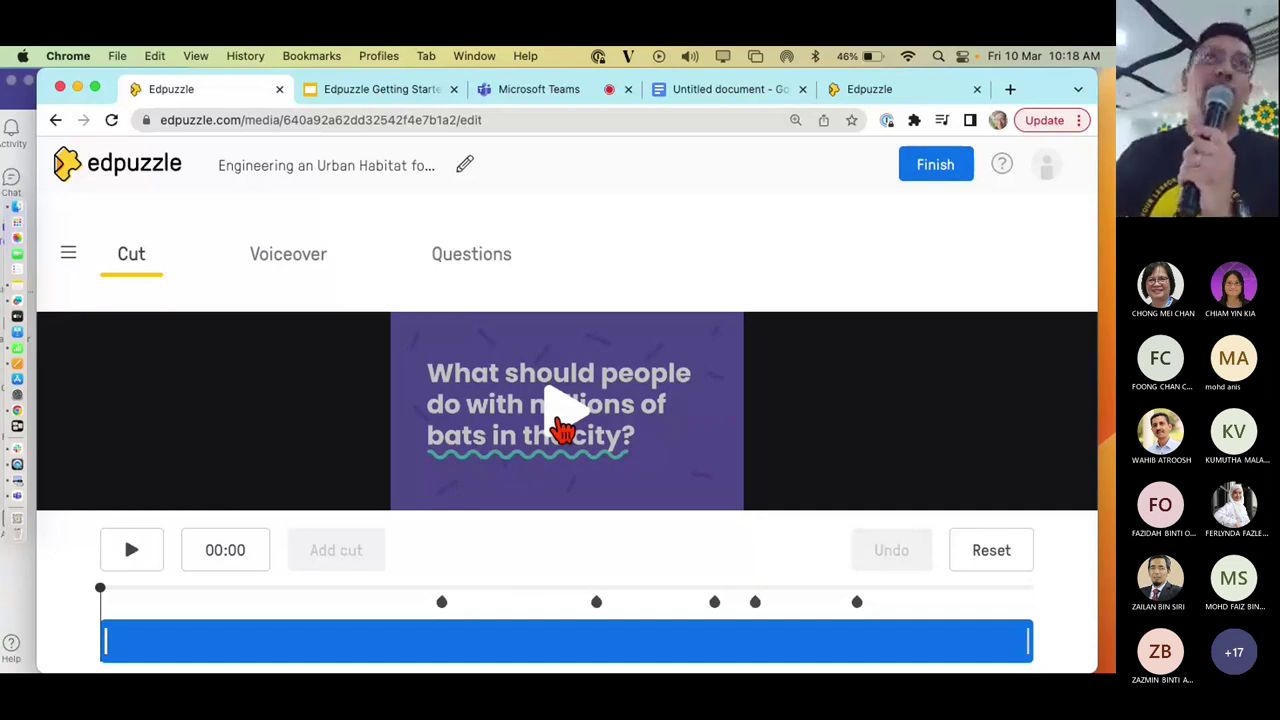
Play the video to 00:09, add a cut there, and delete the opening segment
{"action": "left_click", "coordinate": [133, 565]}
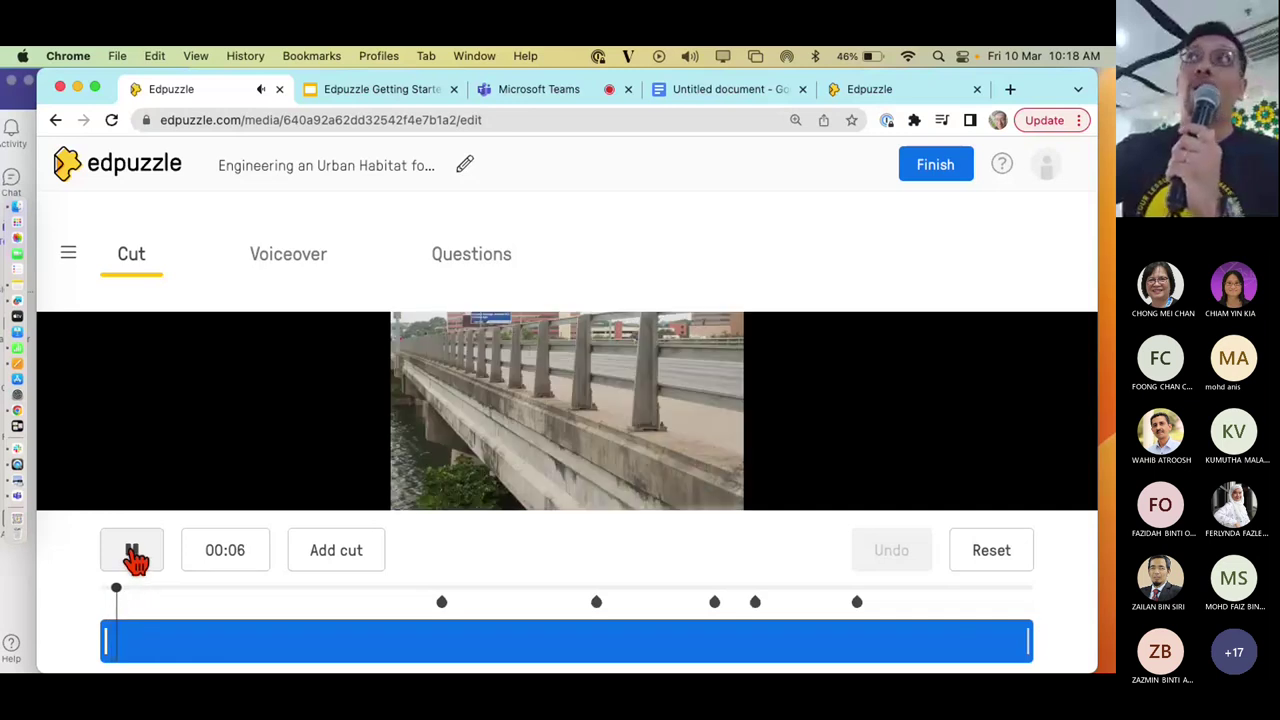
{"action": "left_click", "coordinate": [133, 557]}
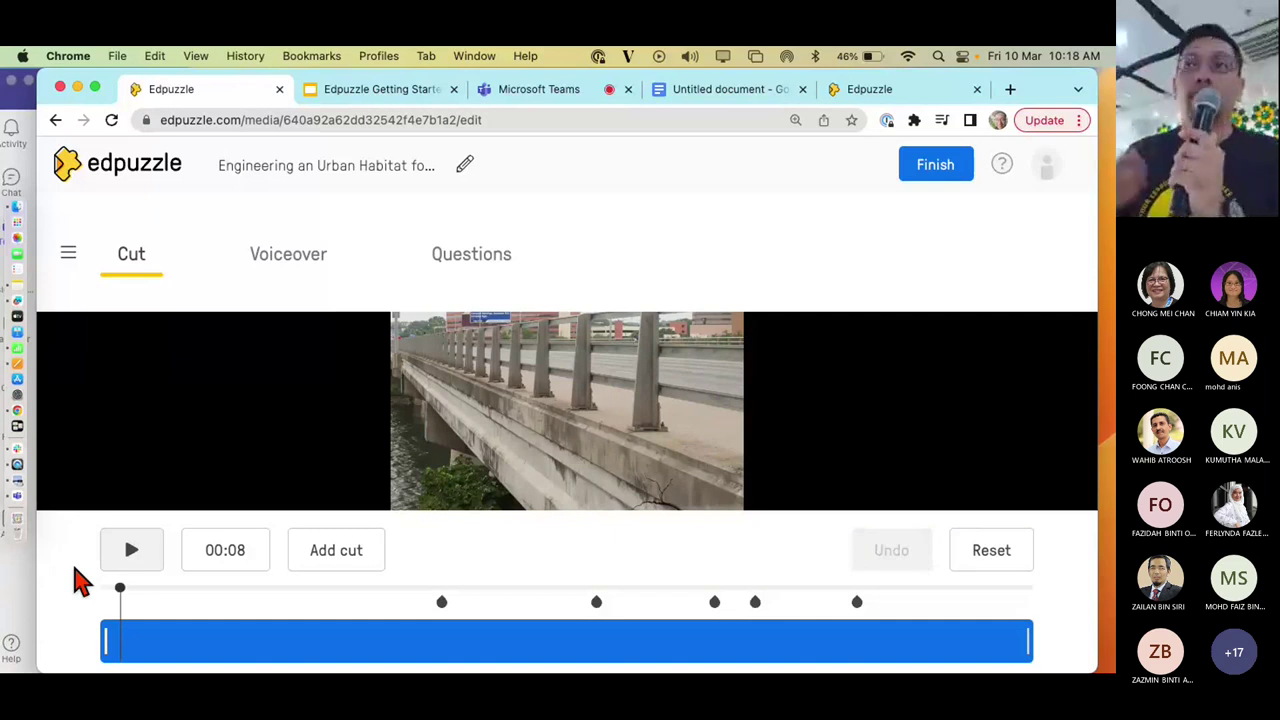
{"action": "left_click", "coordinate": [134, 556]}
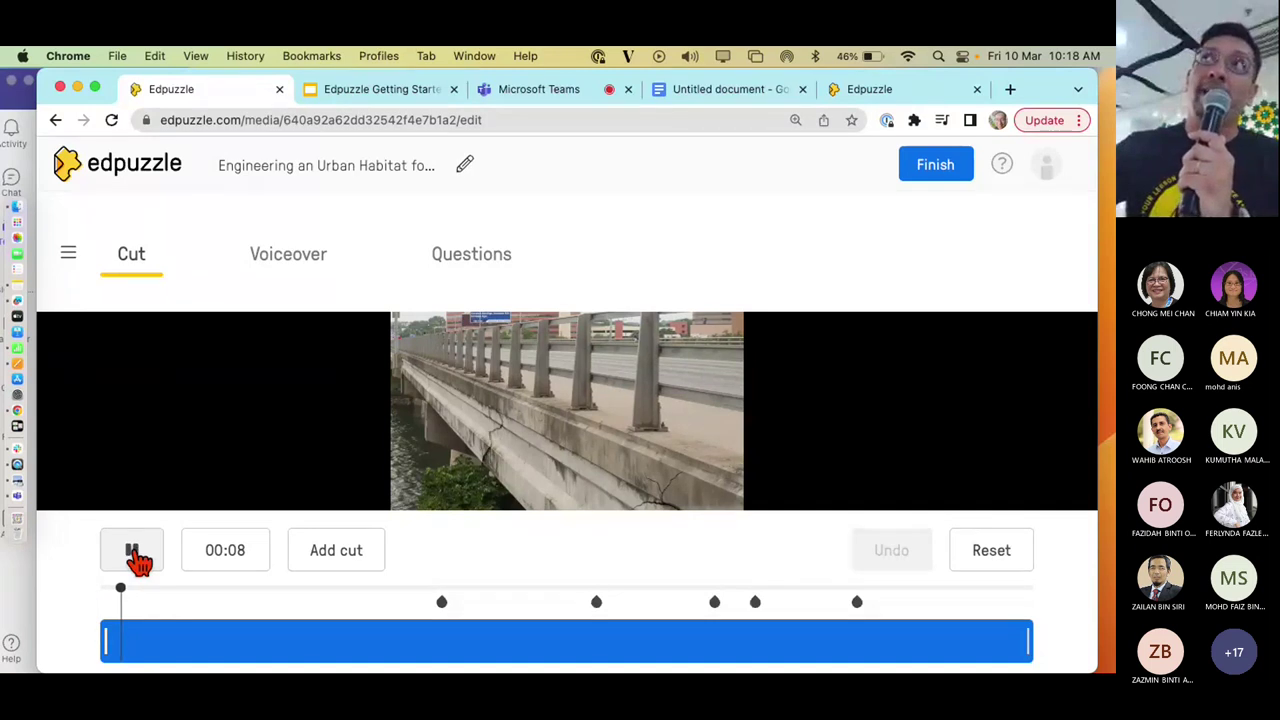
{"action": "left_click", "coordinate": [136, 556]}
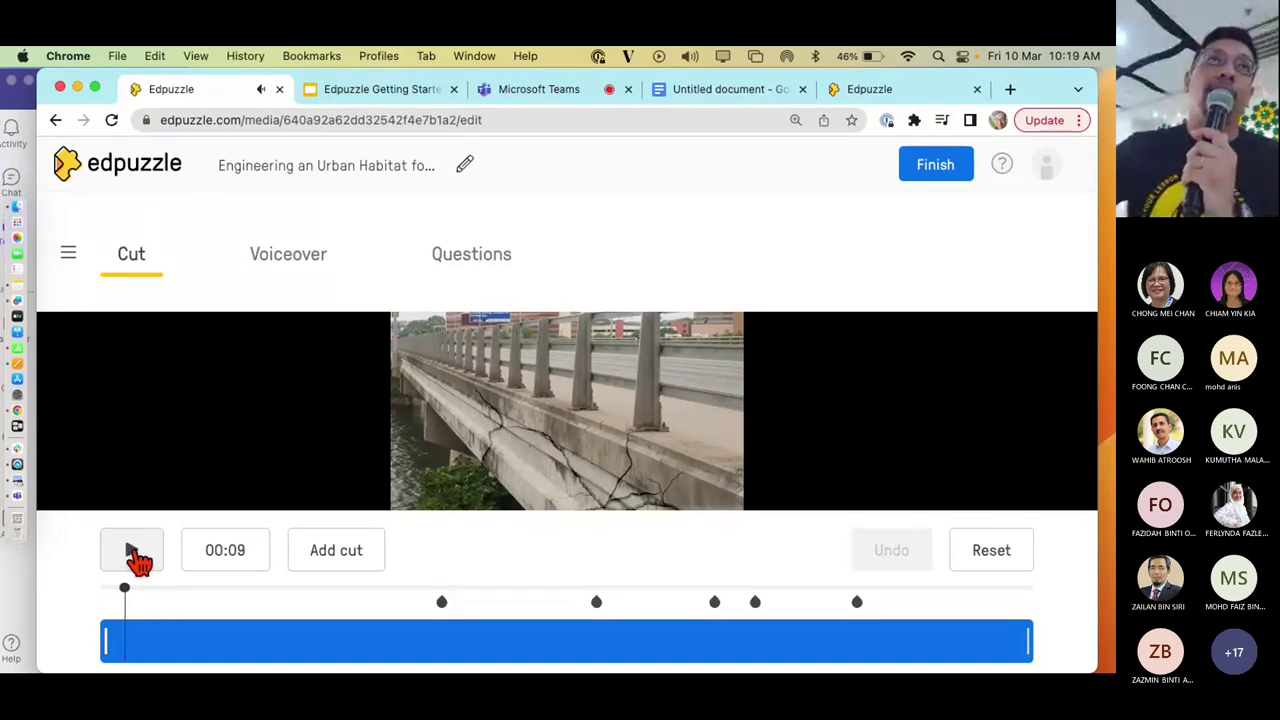
{"action": "left_click", "coordinate": [352, 552]}
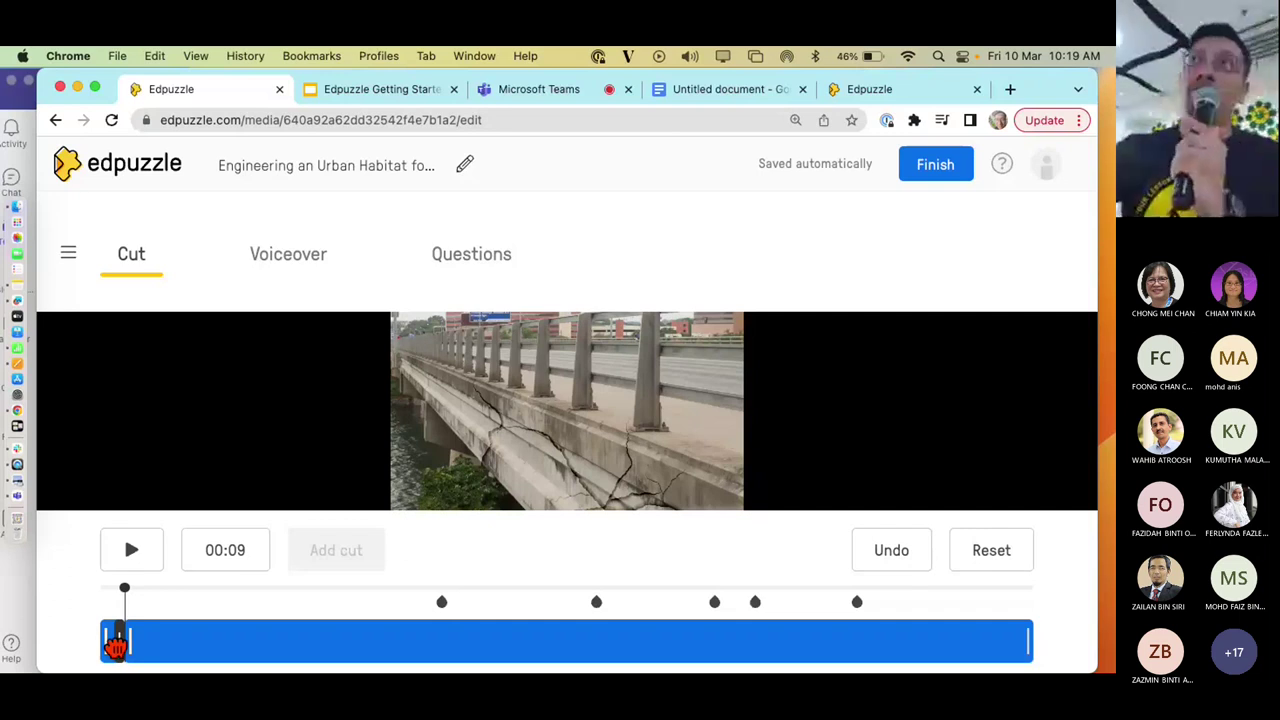
{"action": "left_click_drag", "start_coordinate": [116, 645], "coordinate": [106, 645]}
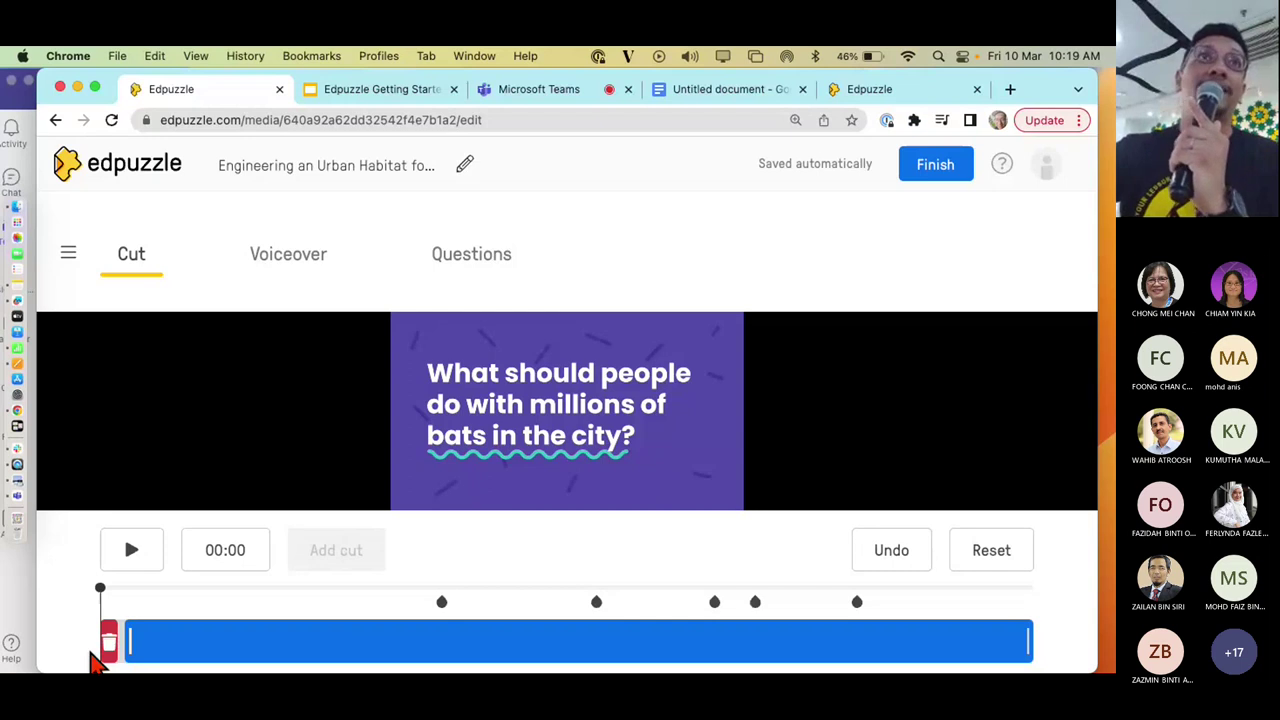
{"action": "left_click", "coordinate": [91, 659]}
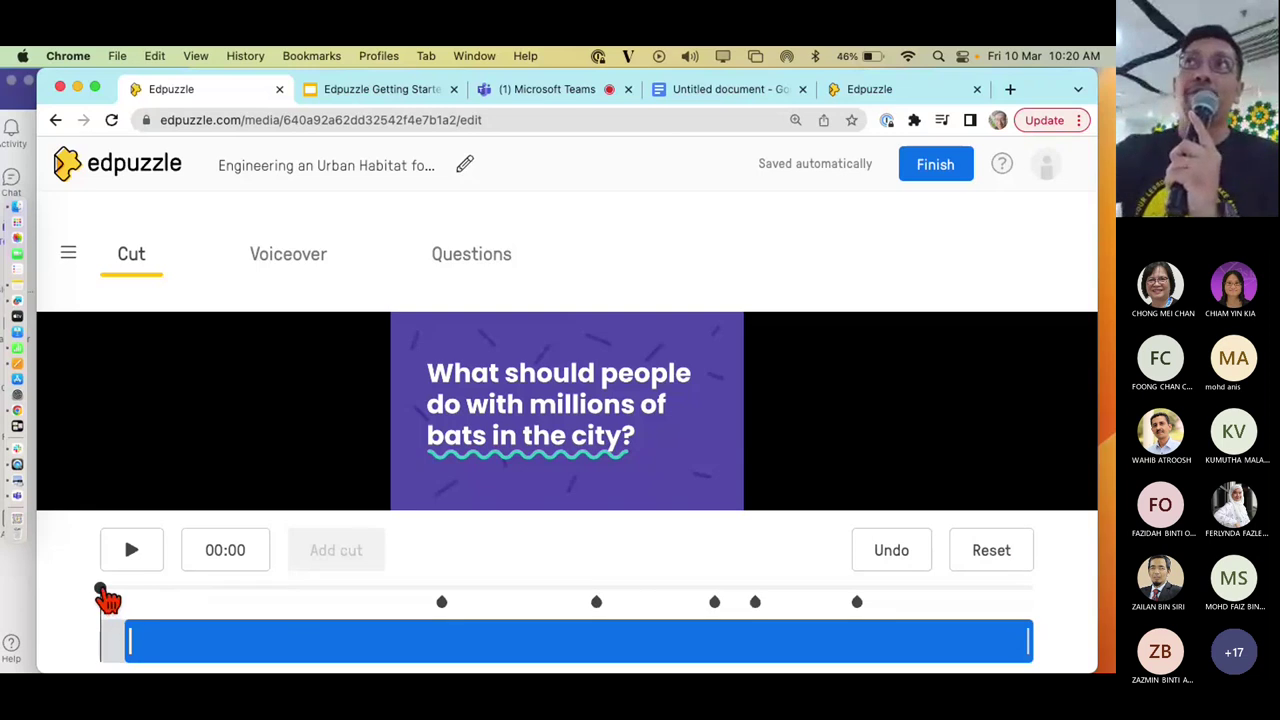
Add a cut at 03:45 and delete the segment from there to the end, including its video events
{"action": "left_click_drag", "start_coordinate": [106, 598], "coordinate": [657, 626]}
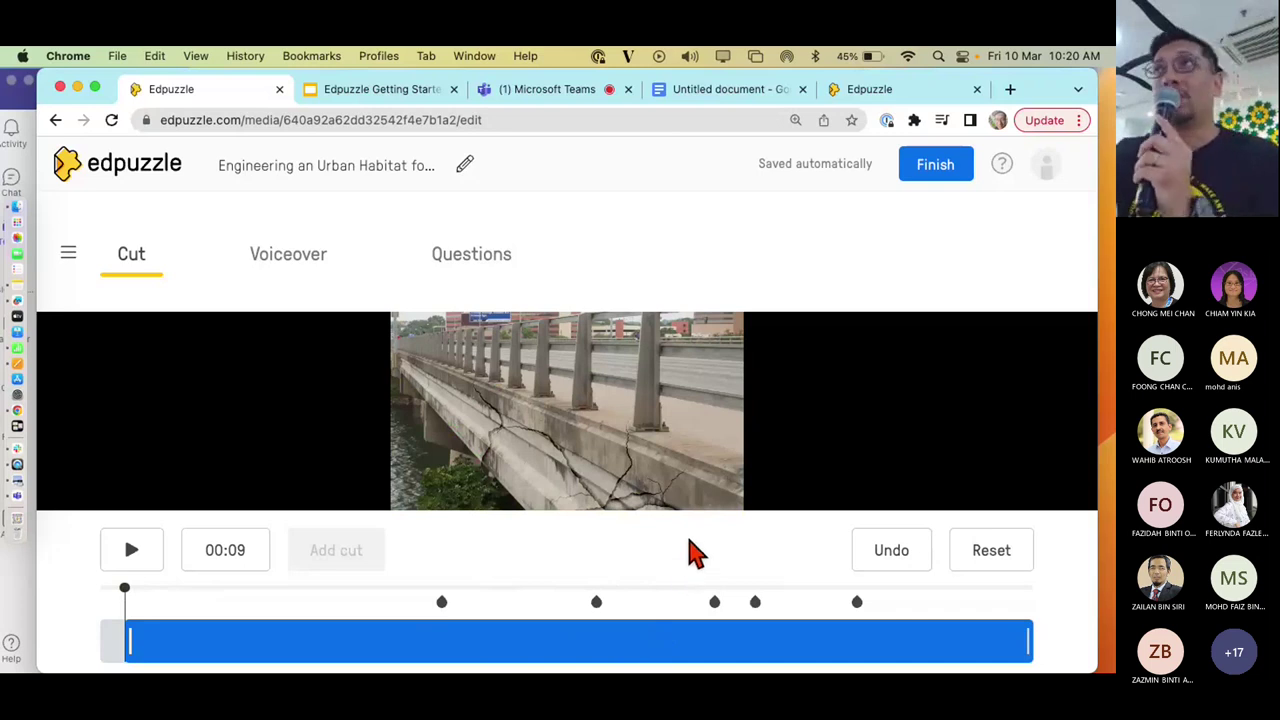
{"action": "left_click", "coordinate": [654, 598]}
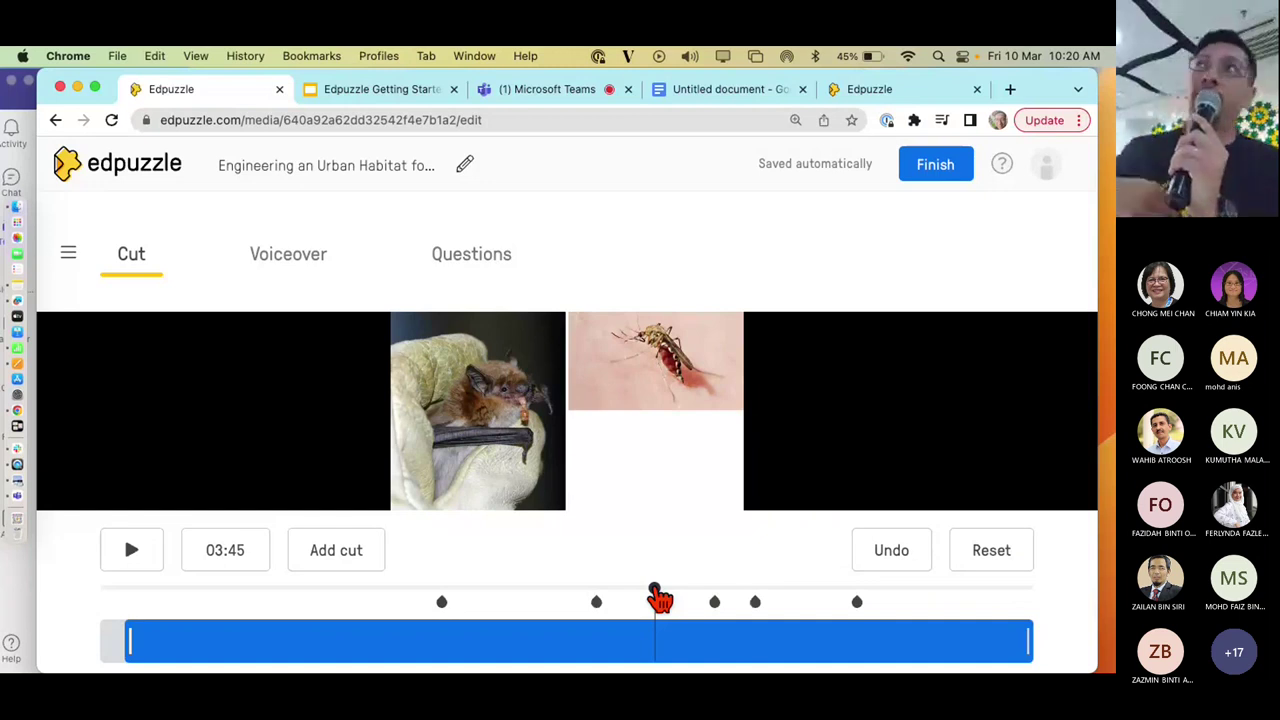
{"action": "left_click", "coordinate": [314, 549]}
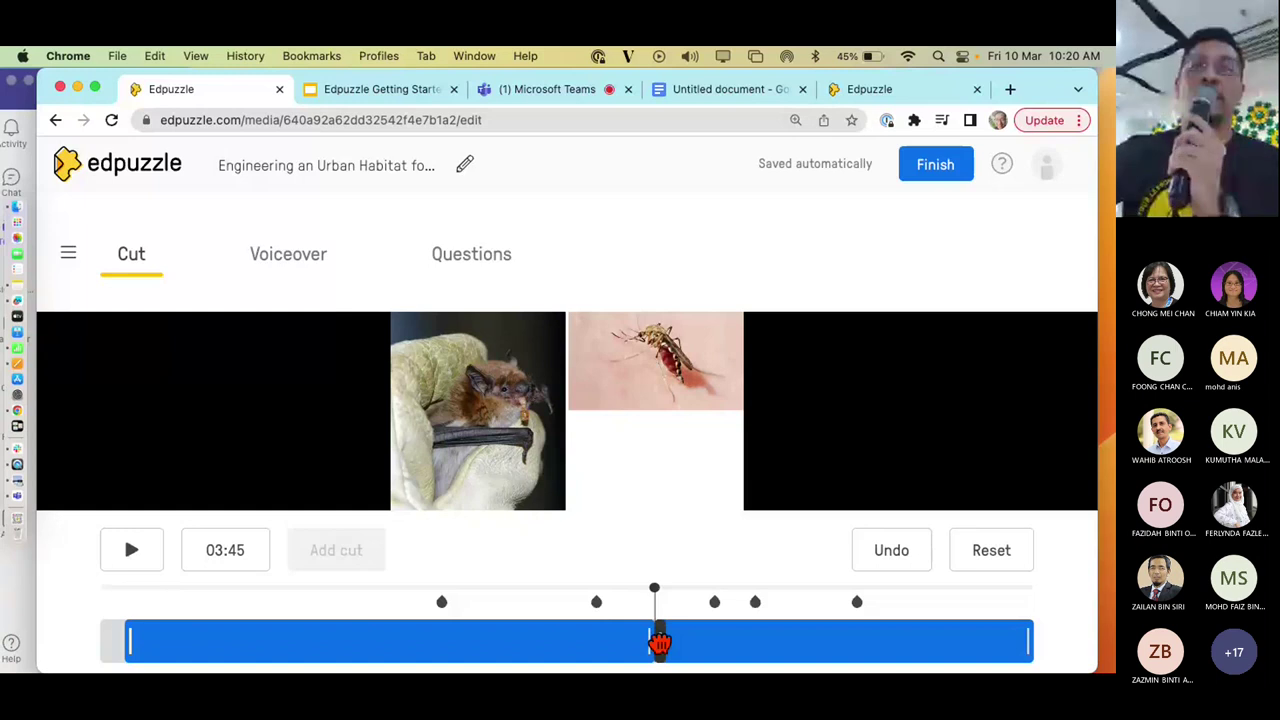
{"action": "left_click_drag", "start_coordinate": [659, 641], "coordinate": [1027, 640]}
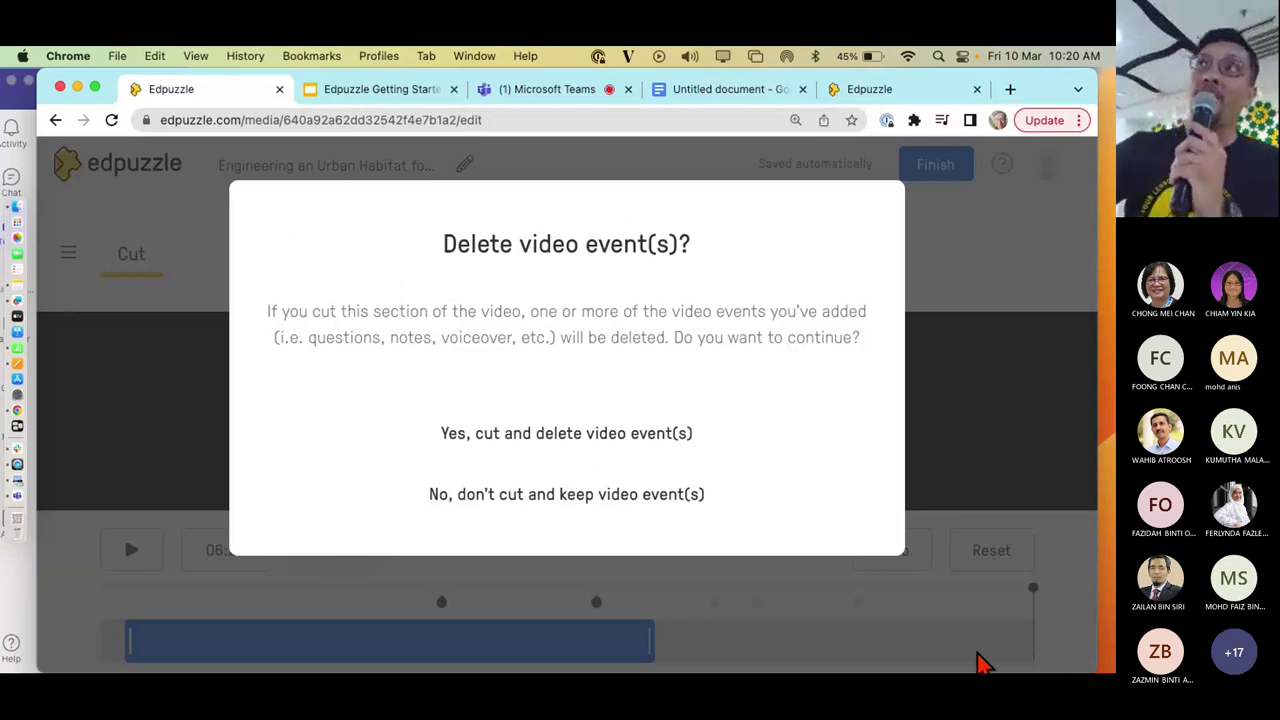
{"action": "left_click", "coordinate": [597, 437]}
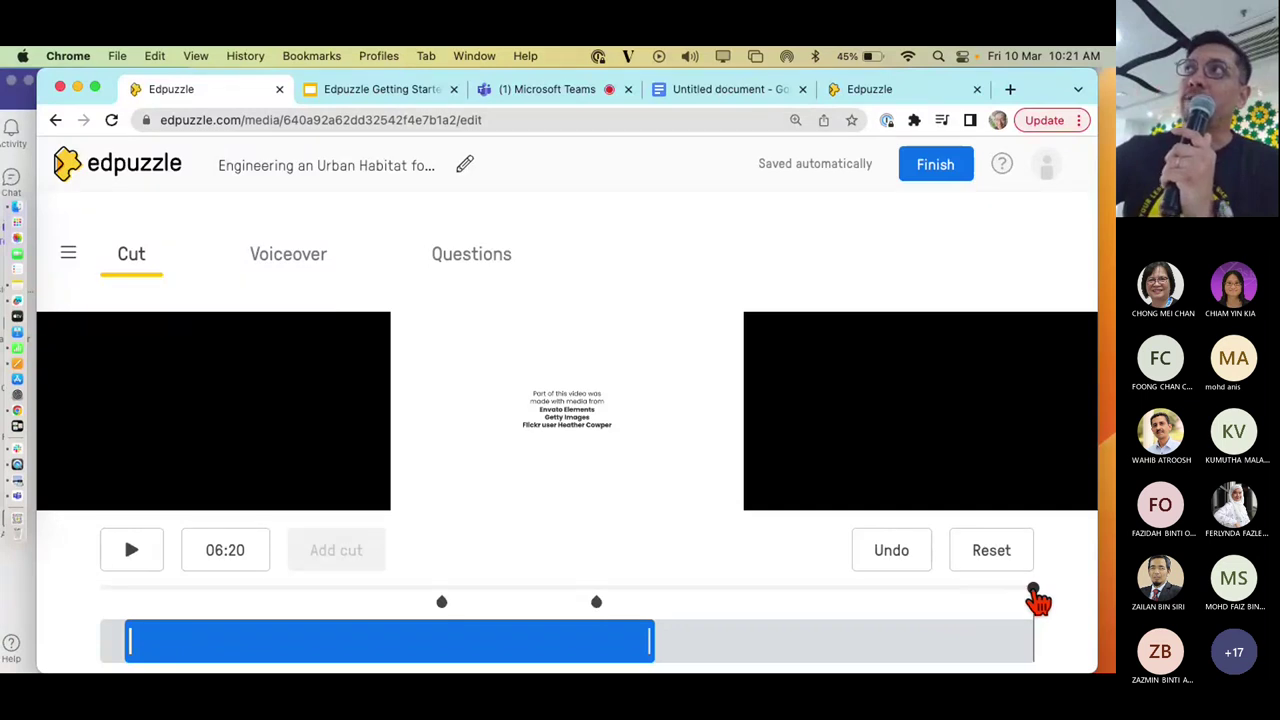
Add cuts at 01:13 and 02:30 and delete the segment between them along with its video event
{"action": "left_click_drag", "start_coordinate": [1034, 598], "coordinate": [640, 615]}
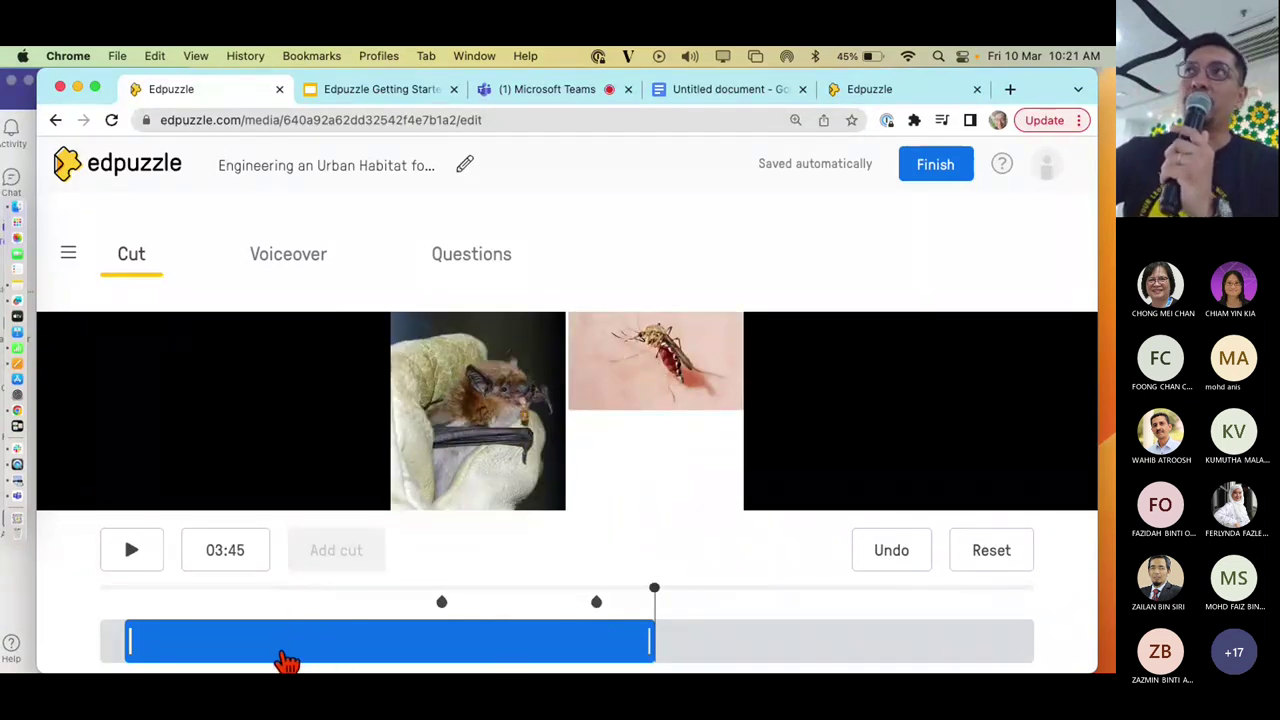
{"action": "left_click", "coordinate": [284, 645]}
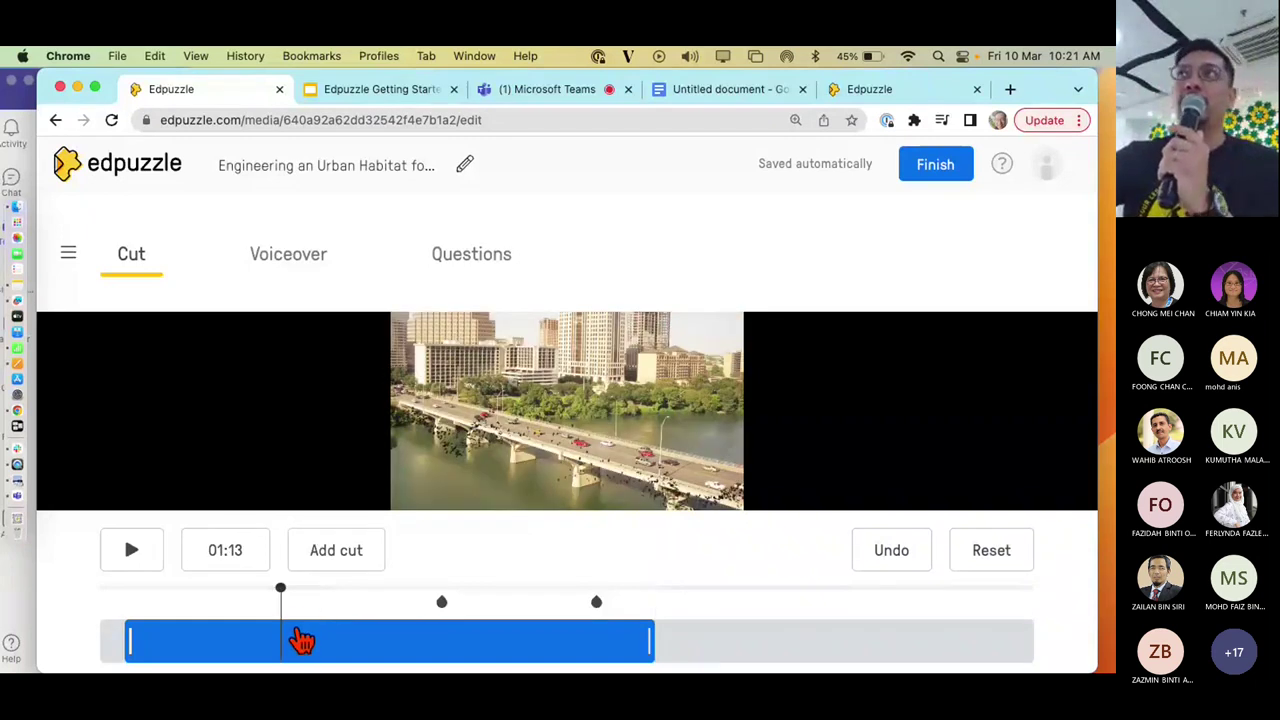
{"action": "left_click", "coordinate": [323, 553]}
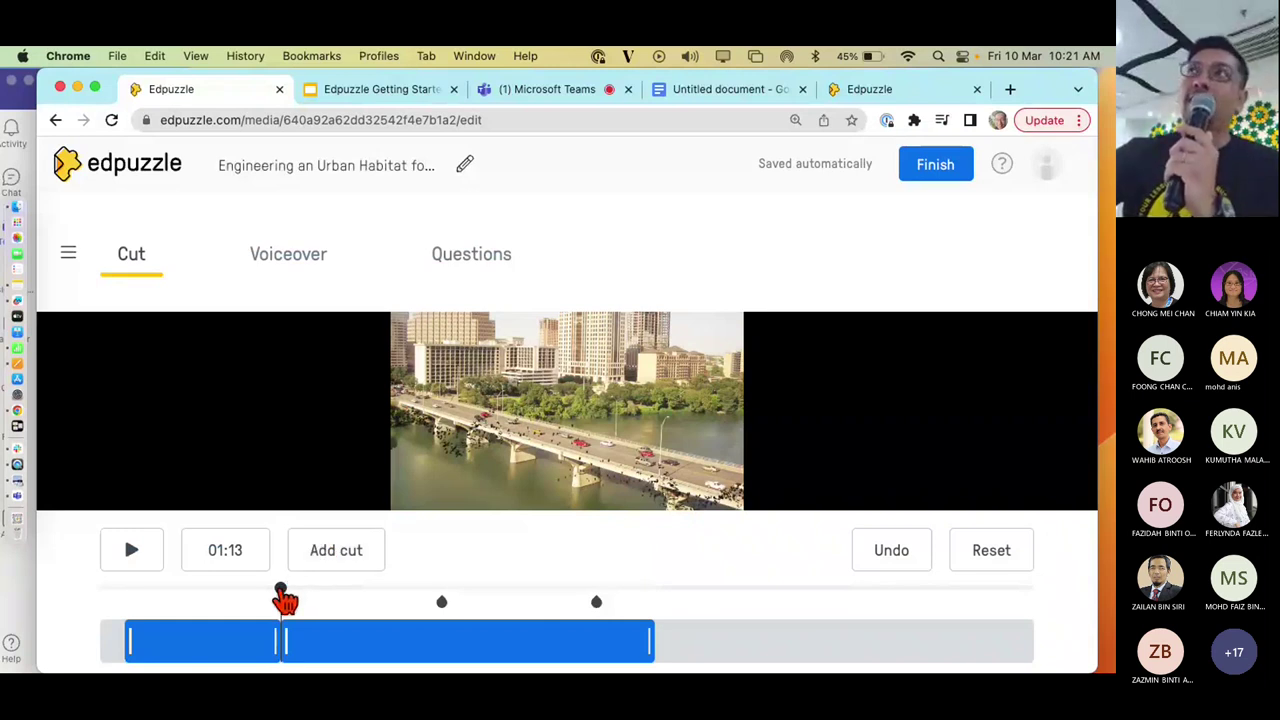
{"action": "left_click_drag", "start_coordinate": [283, 595], "coordinate": [470, 612]}
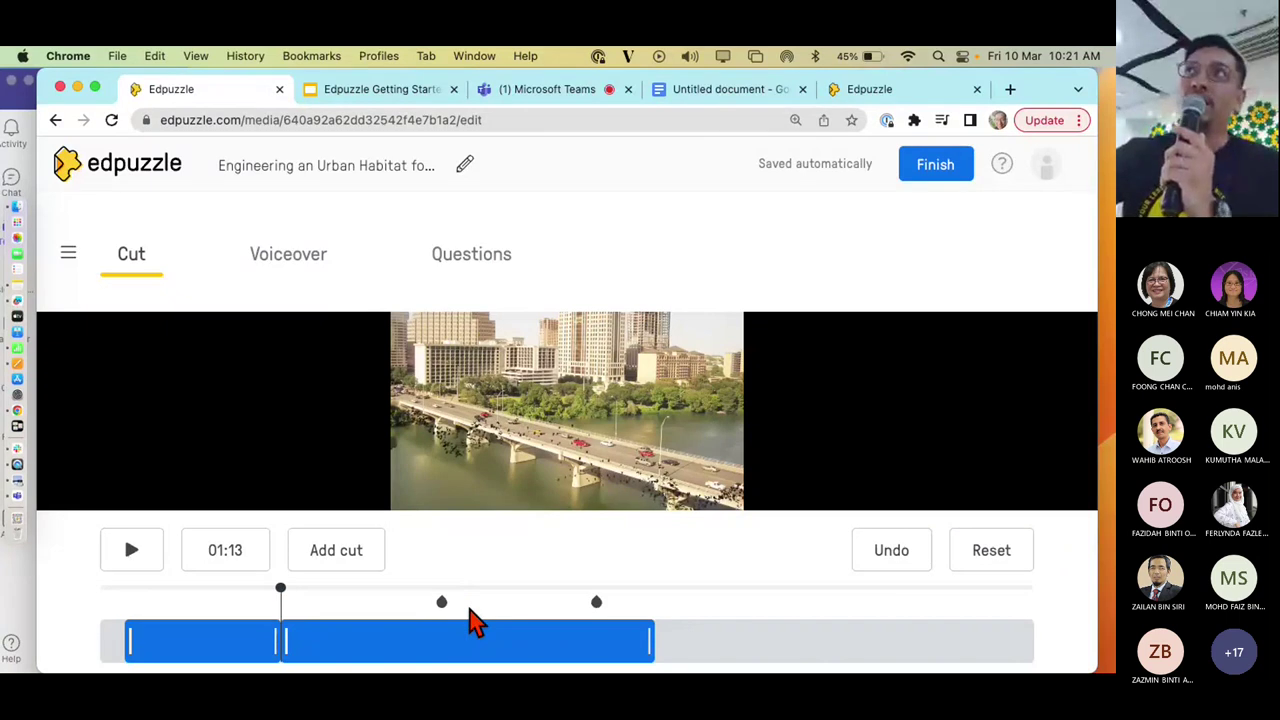
{"action": "left_click", "coordinate": [469, 614]}
{"action": "left_click", "coordinate": [314, 560]}
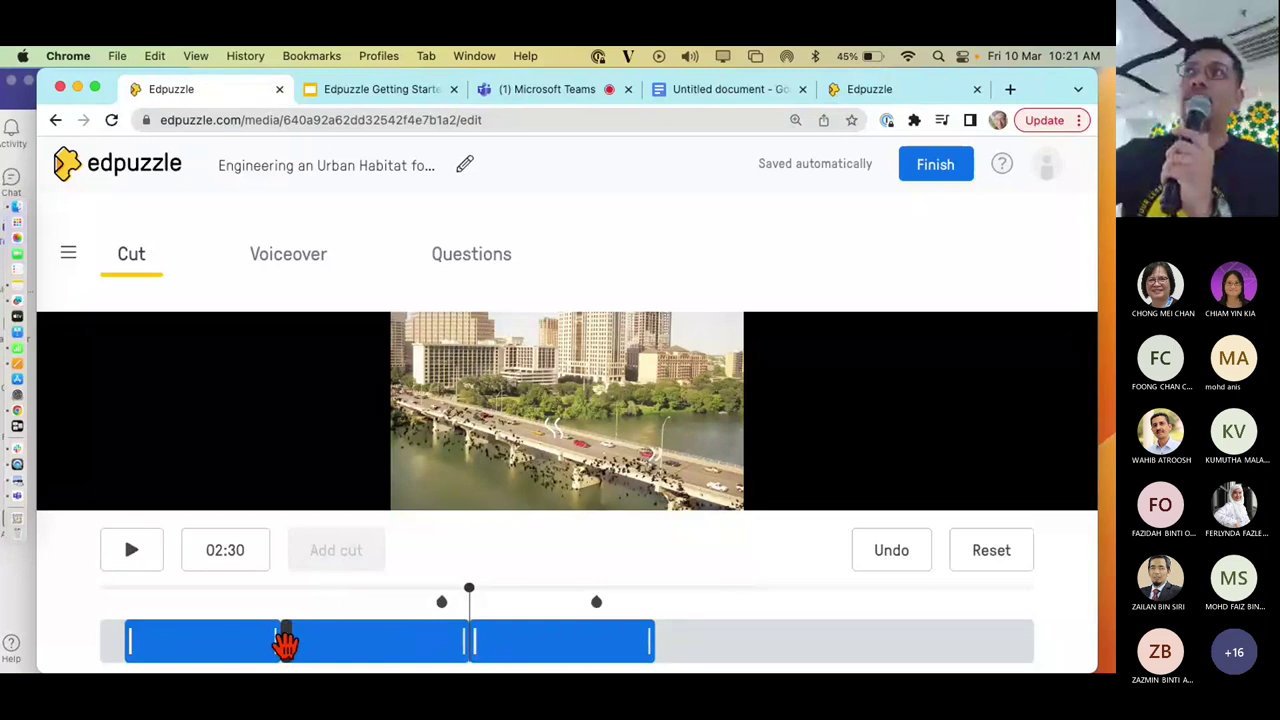
{"action": "left_click_drag", "start_coordinate": [286, 634], "coordinate": [470, 650]}
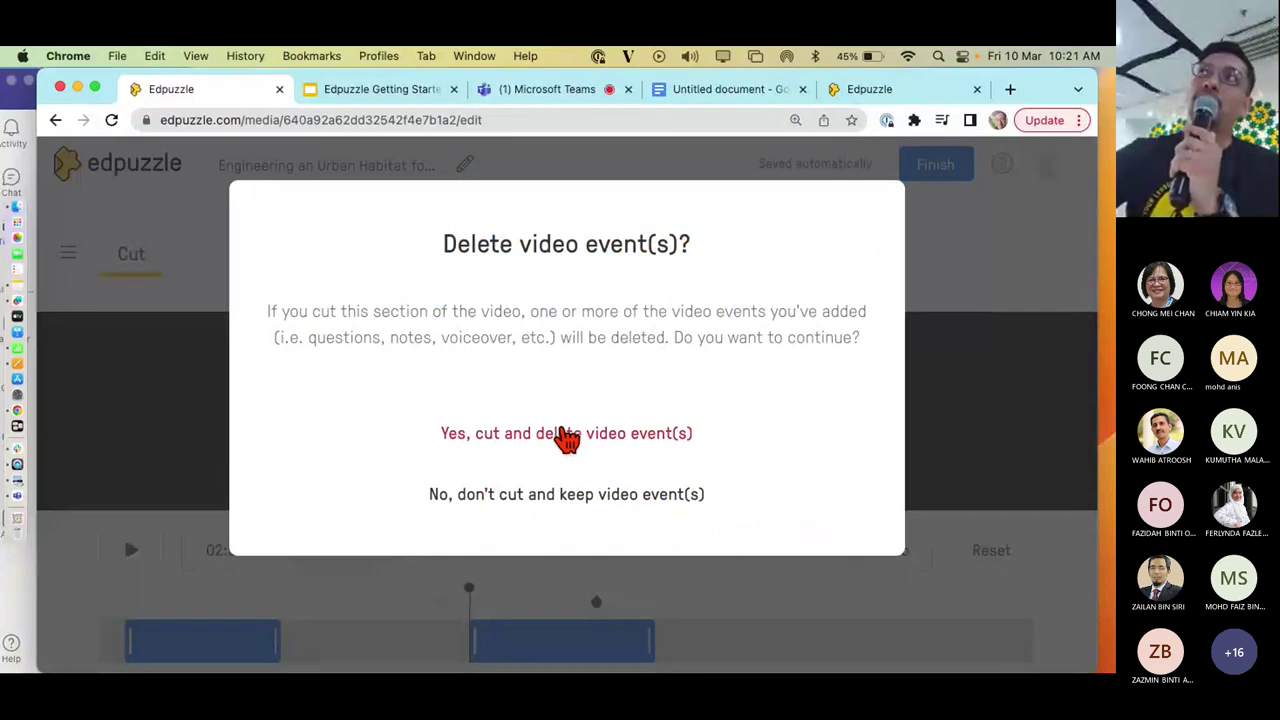
{"action": "left_click", "coordinate": [567, 435]}
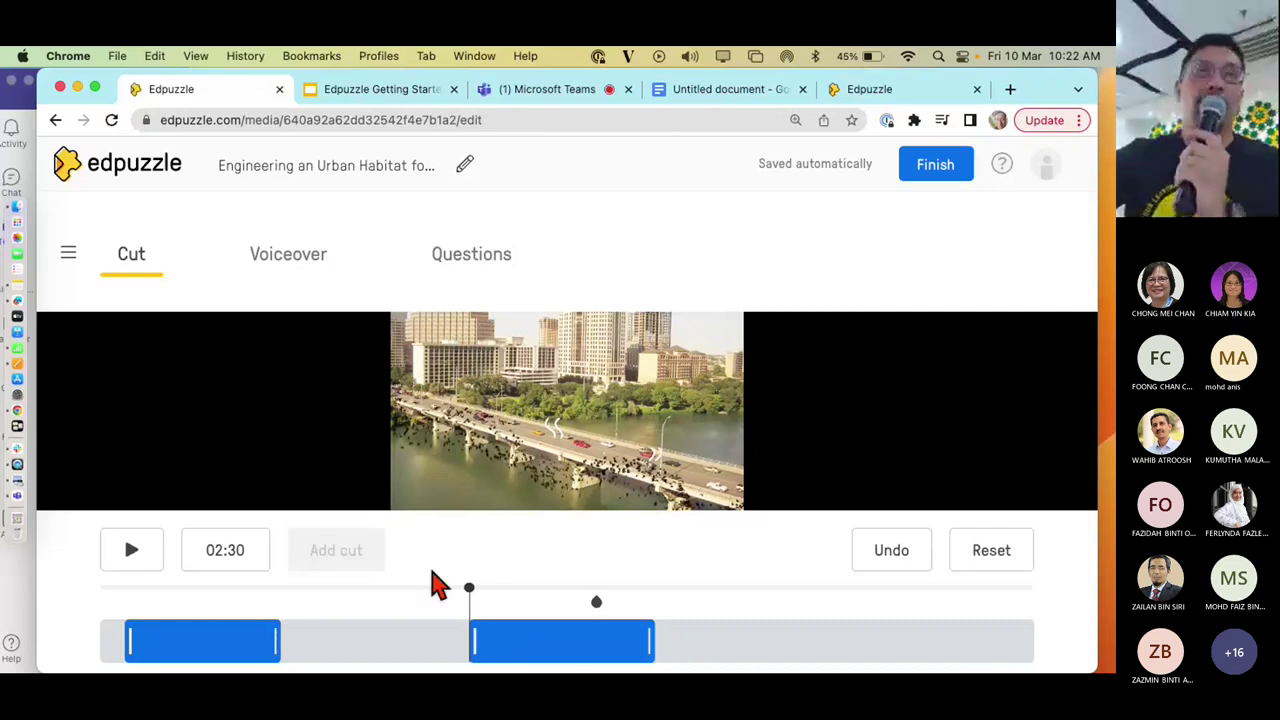
Record a voiceover about 8 seconds long starting at 01:03 in the trimmed video
{"action": "left_click", "coordinate": [297, 272]}
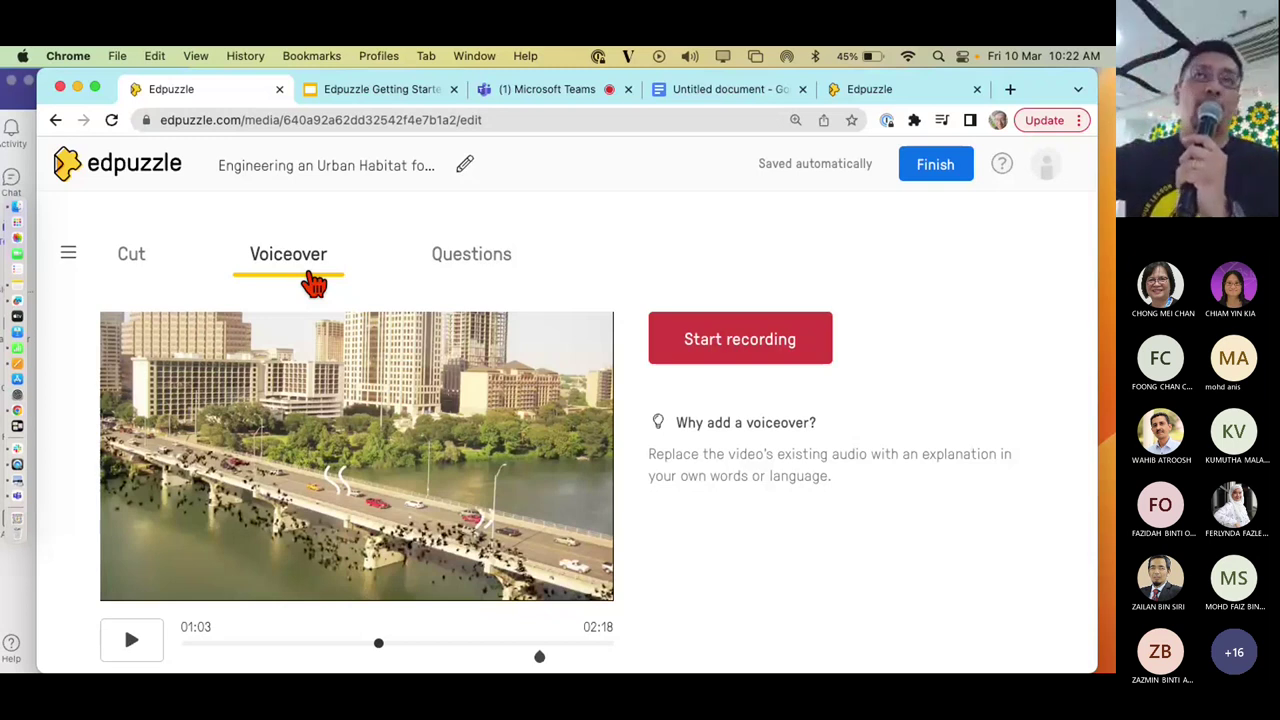
{"action": "left_click", "coordinate": [729, 346]}
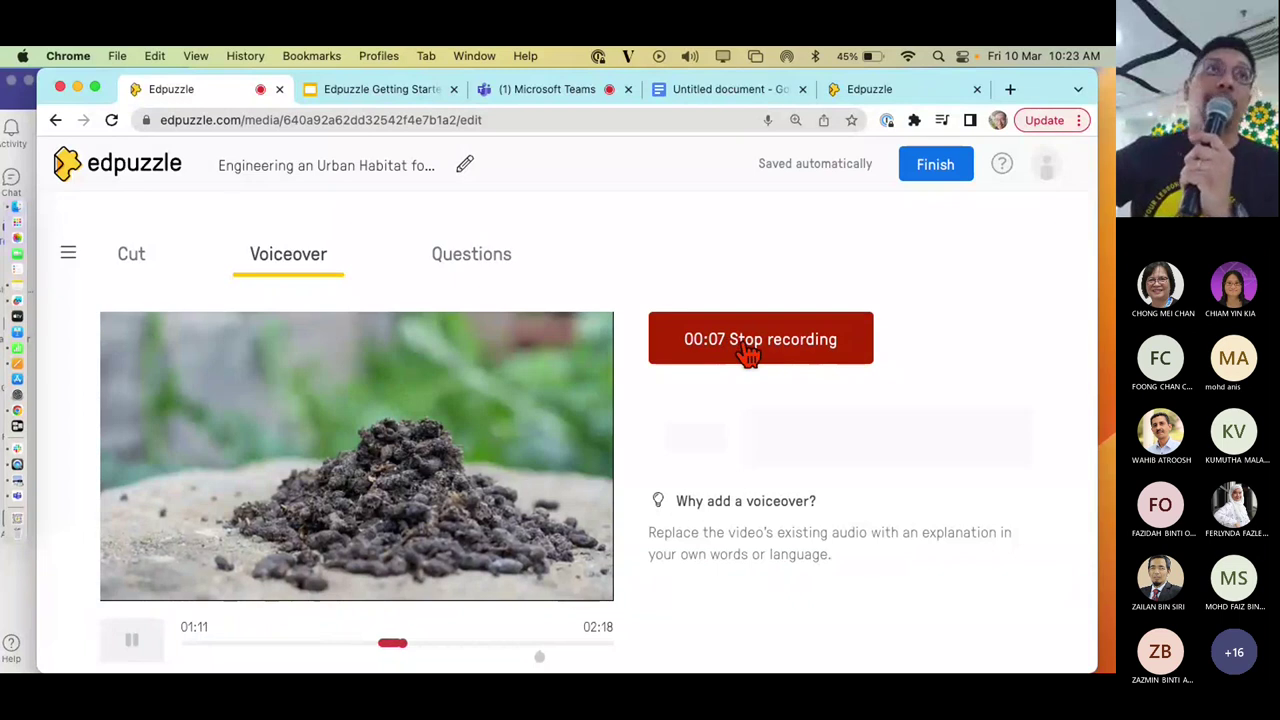
{"action": "left_click", "coordinate": [752, 348]}
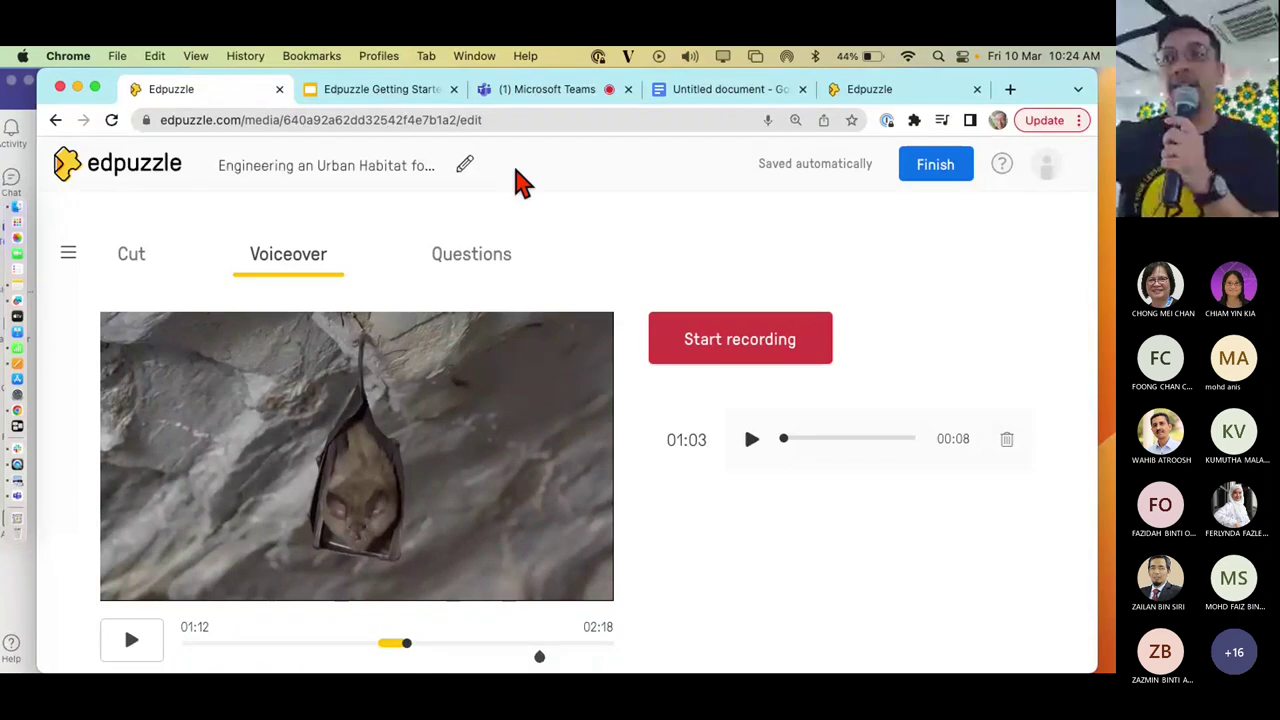
Read the new participant messages in the Microsoft Teams meeting chat and return to the Edpuzzle voiceover editor
{"action": "left_click", "coordinate": [575, 96]}
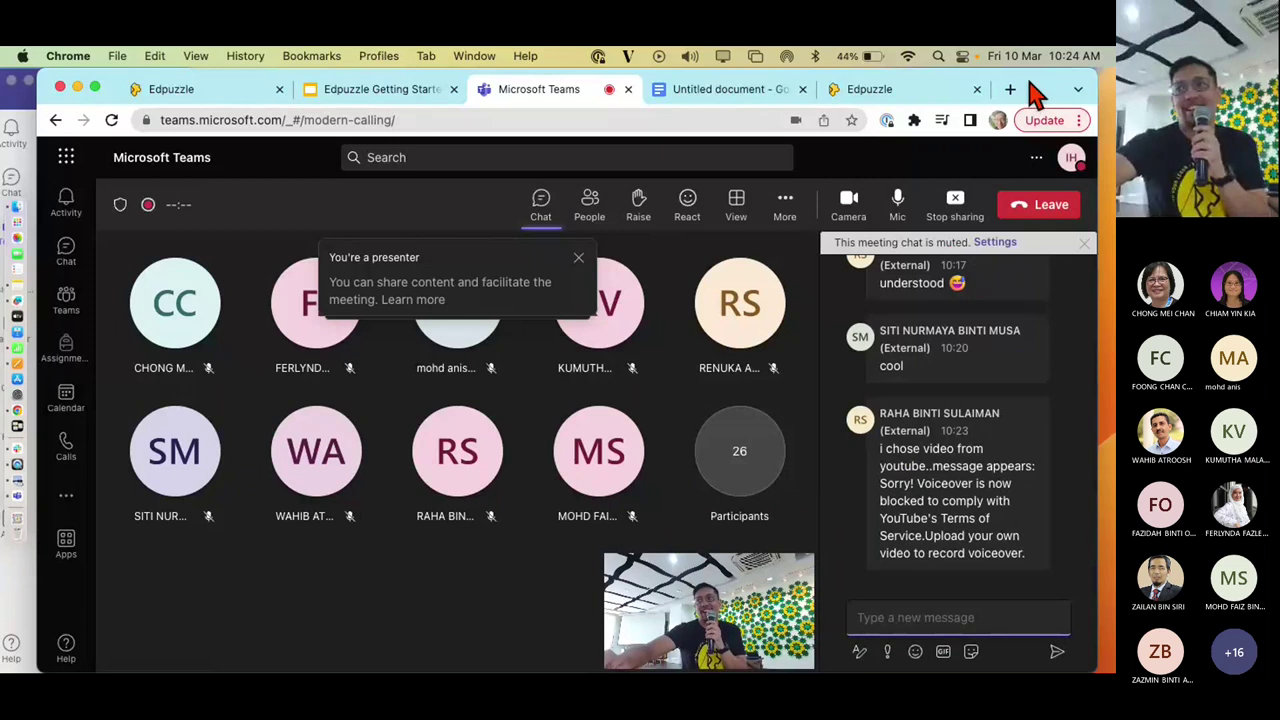
{"action": "mouse_move", "coordinate": [1036, 93]}
{"action": "left_mouse_down"}
{"action": "mouse_move", "coordinate": [1034, 128]}
{"action": "mouse_move", "coordinate": [1040, 104]}
{"action": "left_mouse_up"}
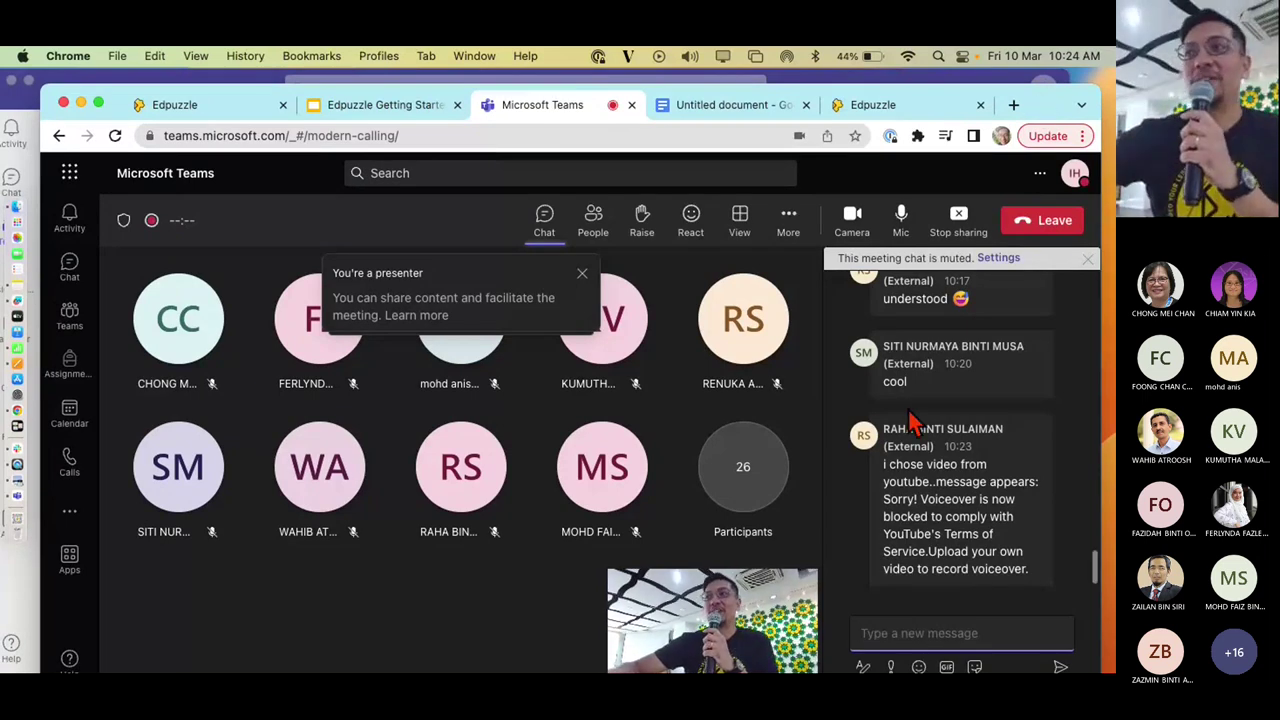
{"action": "left_click", "coordinate": [175, 110]}
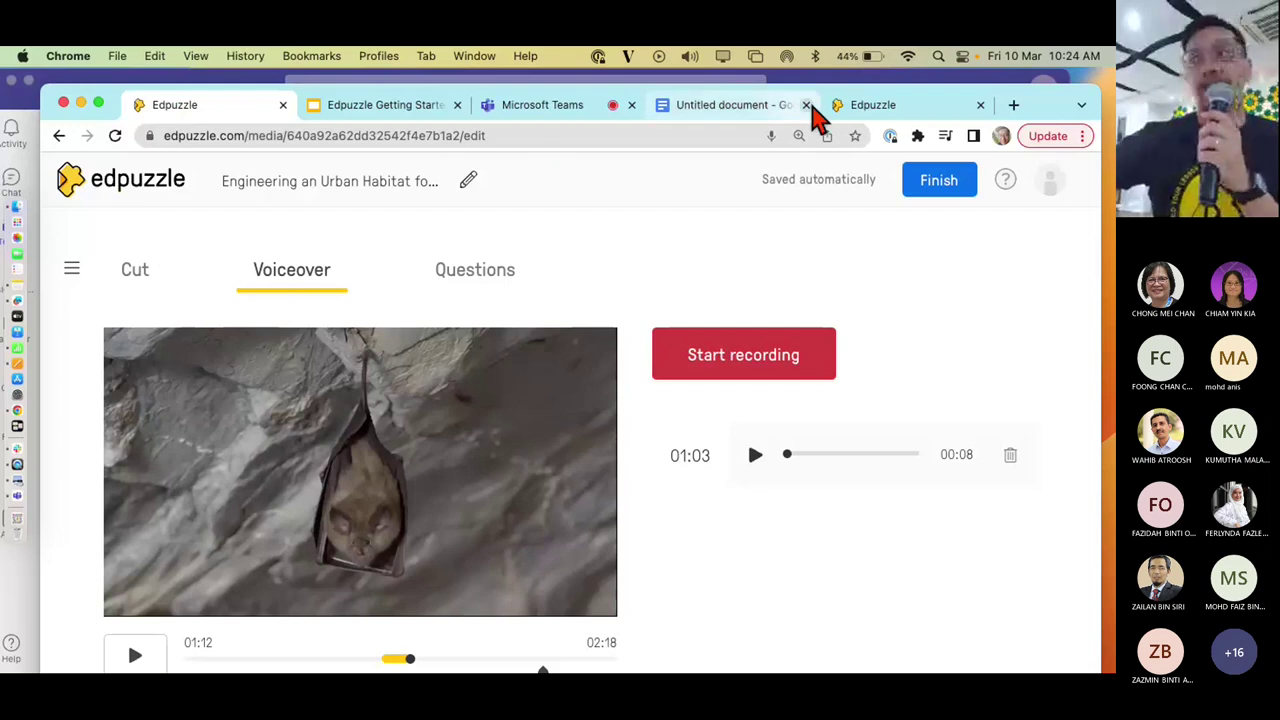
{"action": "left_click_drag", "start_coordinate": [1036, 104], "coordinate": [1037, 88]}
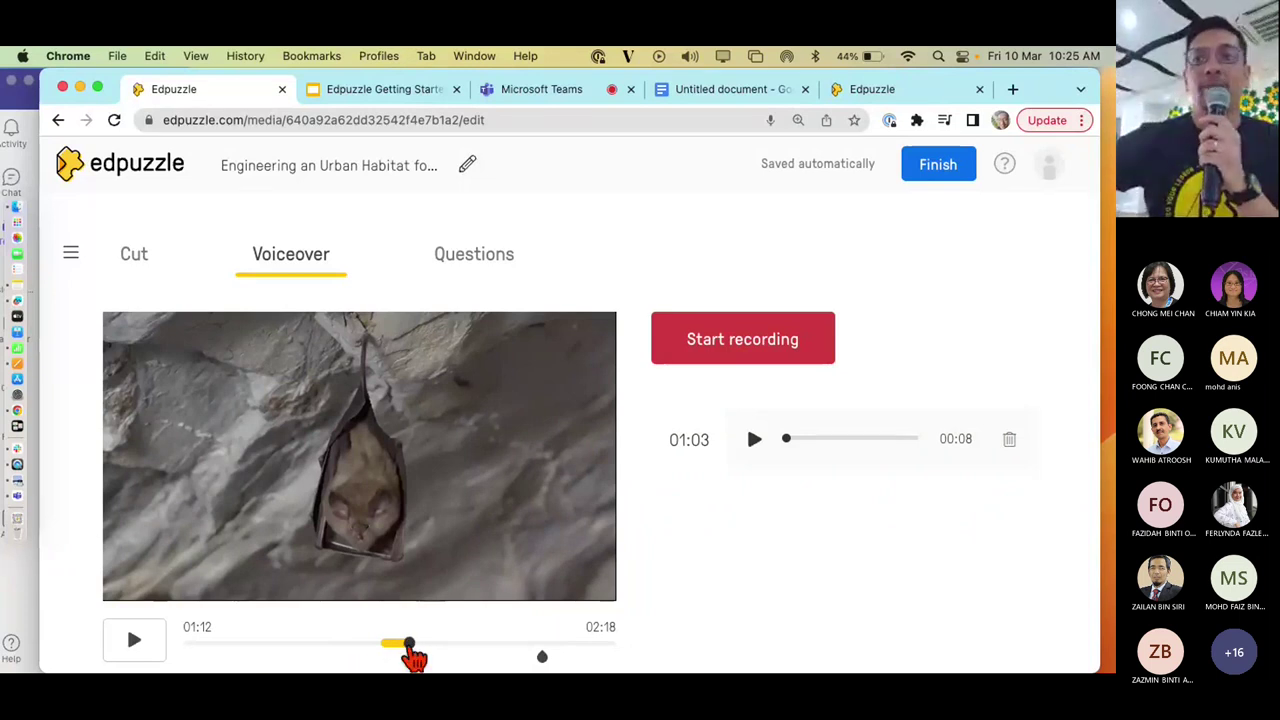
Move the voiceover playback position to 00:17, ahead of the recorded section
{"action": "mouse_move", "coordinate": [410, 645]}
{"action": "left_mouse_down"}
{"action": "mouse_move", "coordinate": [224, 650]}
{"action": "mouse_move", "coordinate": [262, 652]}
{"action": "mouse_move", "coordinate": [238, 650]}
{"action": "left_mouse_up"}
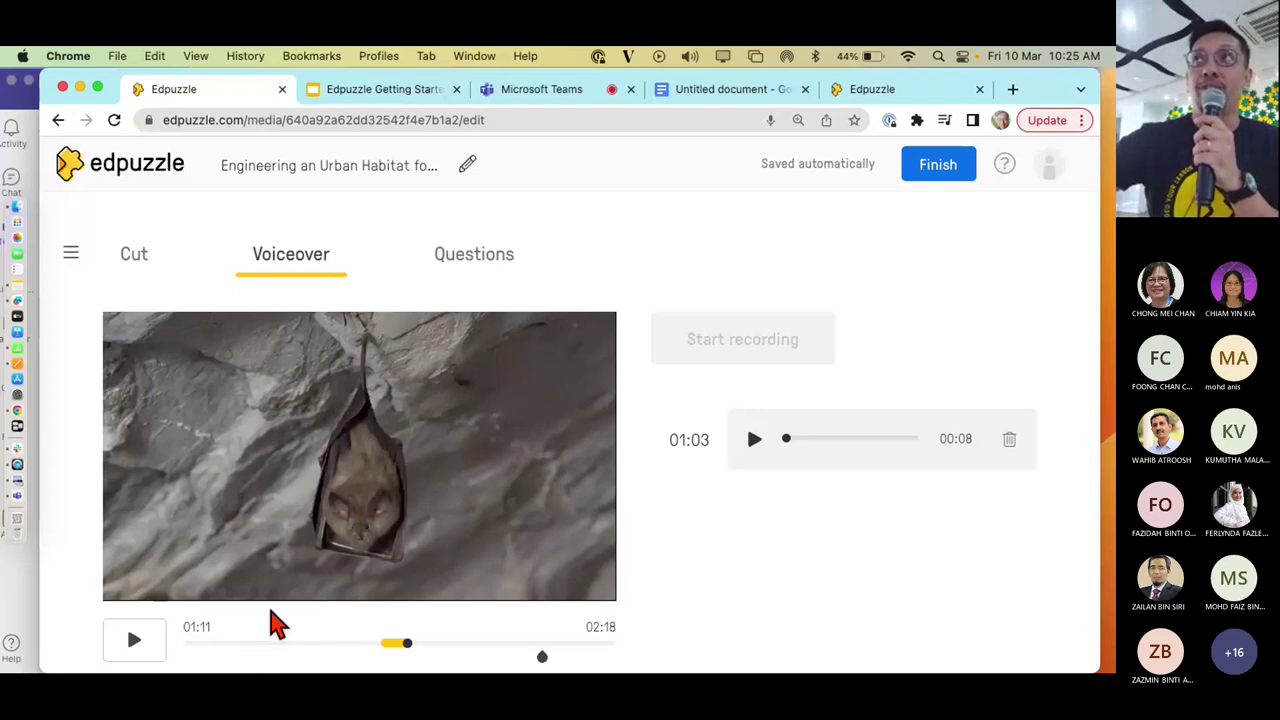
{"action": "left_click", "coordinate": [240, 645]}
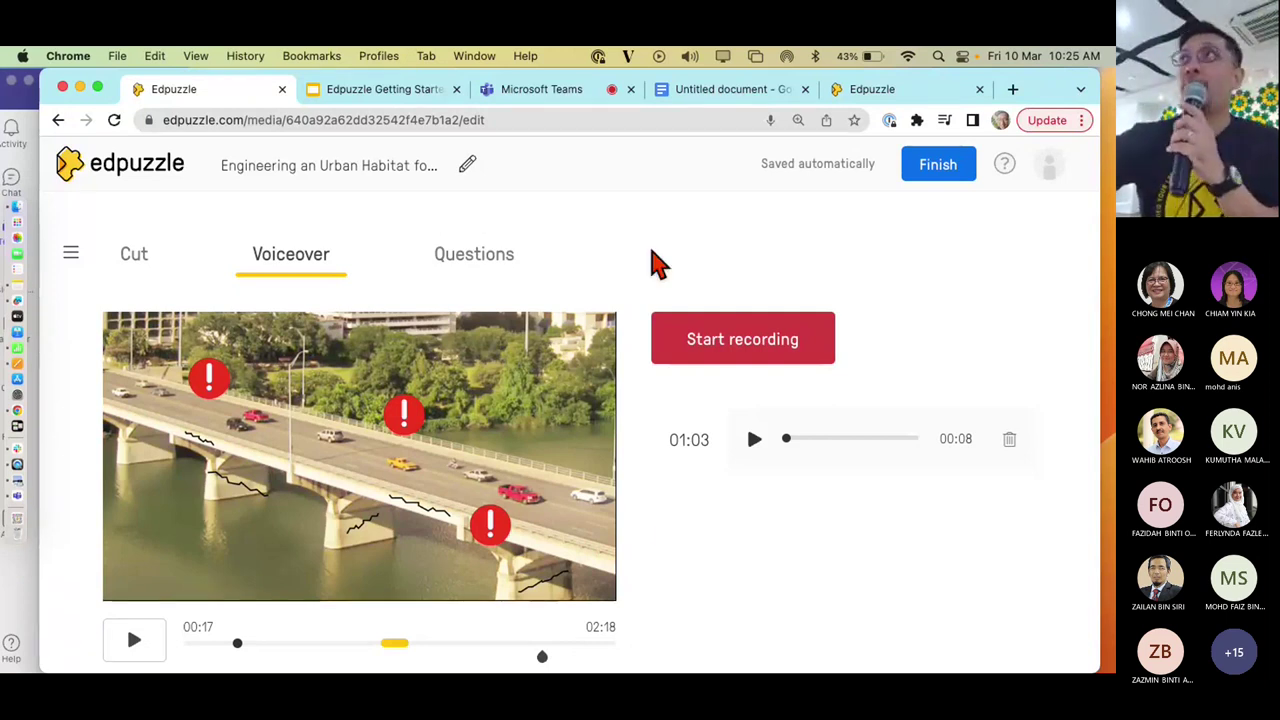
Switch to the Microsoft Teams meeting chat to reread the message about voiceovers on YouTube videos
{"action": "left_click", "coordinate": [590, 85]}
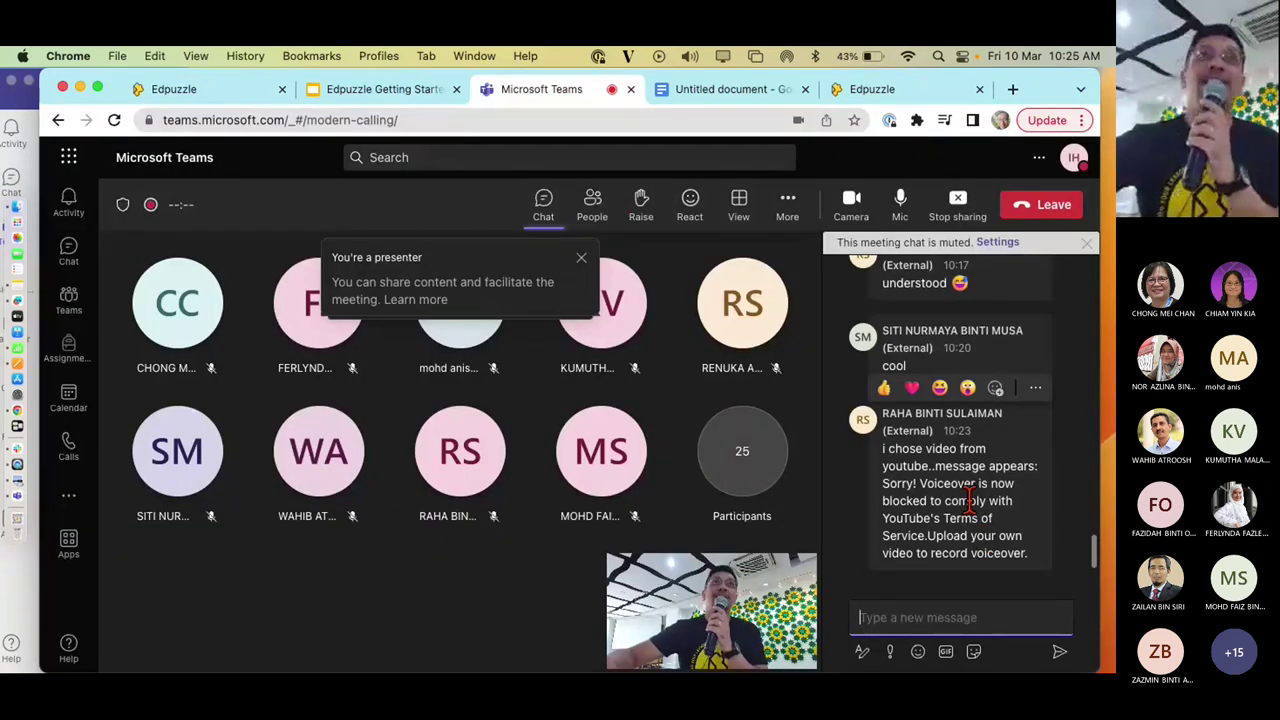
Return to the Microsoft Teams meeting after checking the Edpuzzle editor and mute the microphone
{"action": "left_click", "coordinate": [196, 94]}
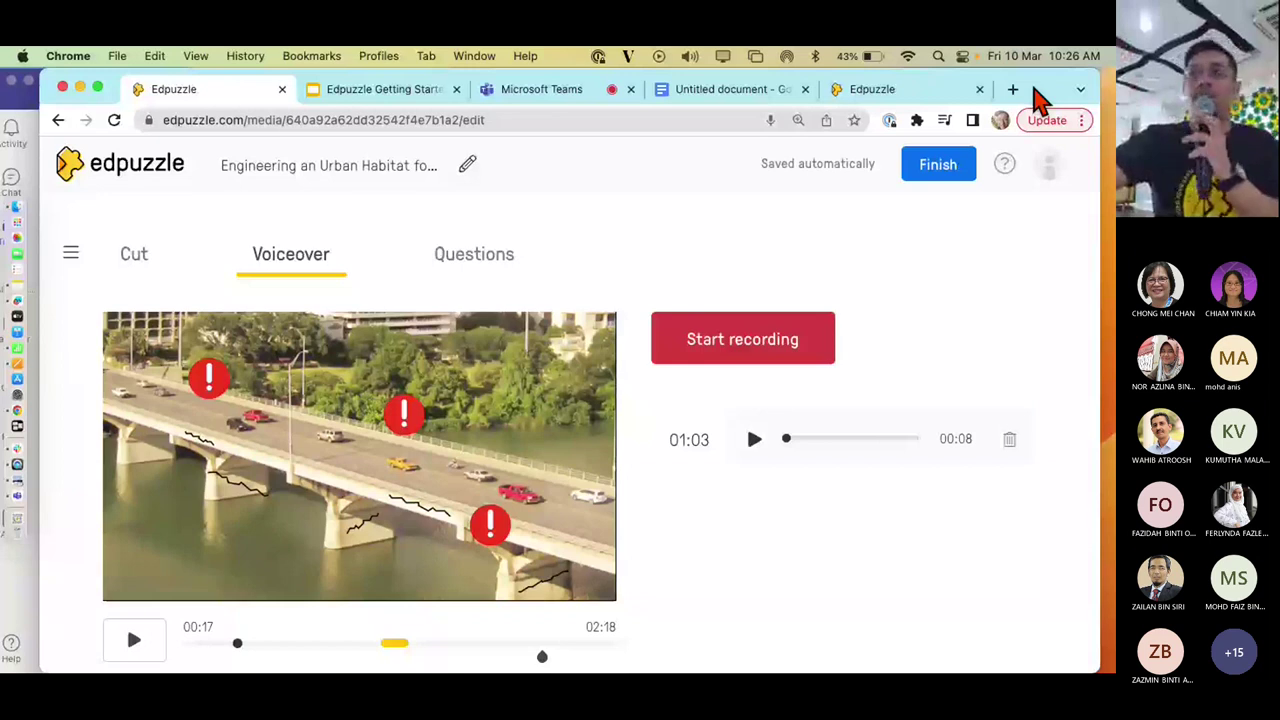
{"action": "left_click", "coordinate": [545, 92]}
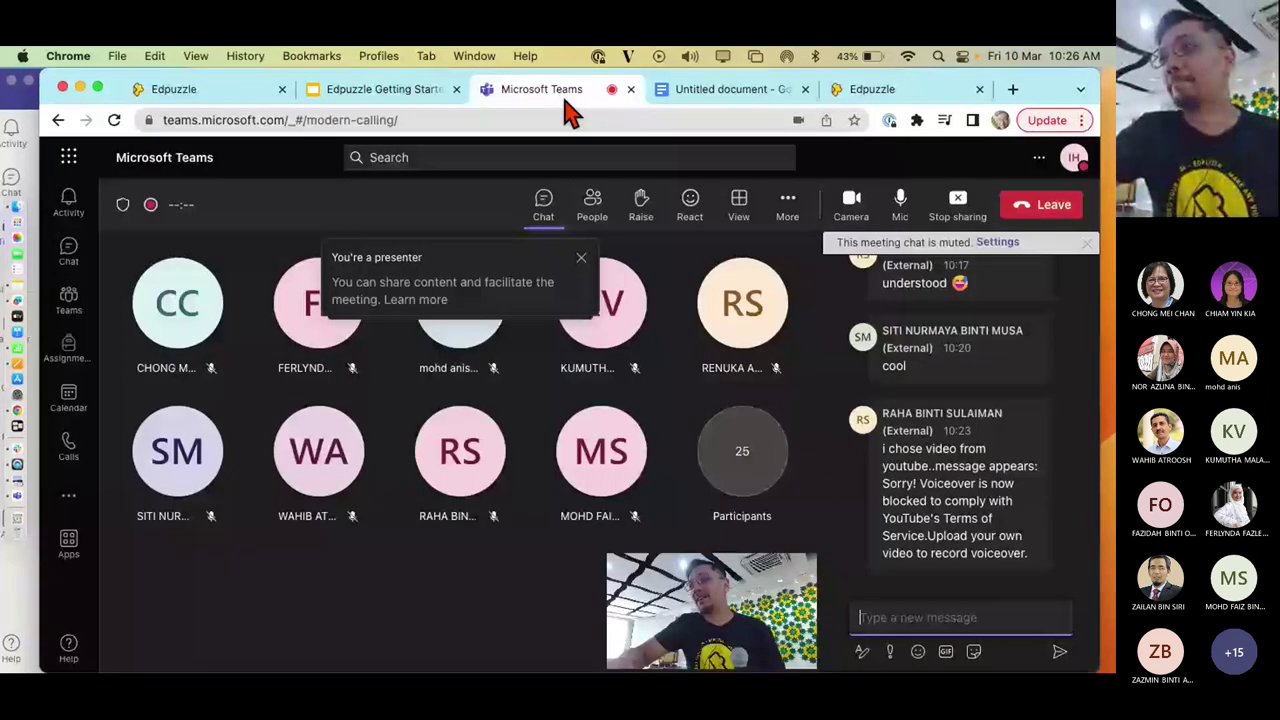
{"action": "left_click", "coordinate": [899, 205]}
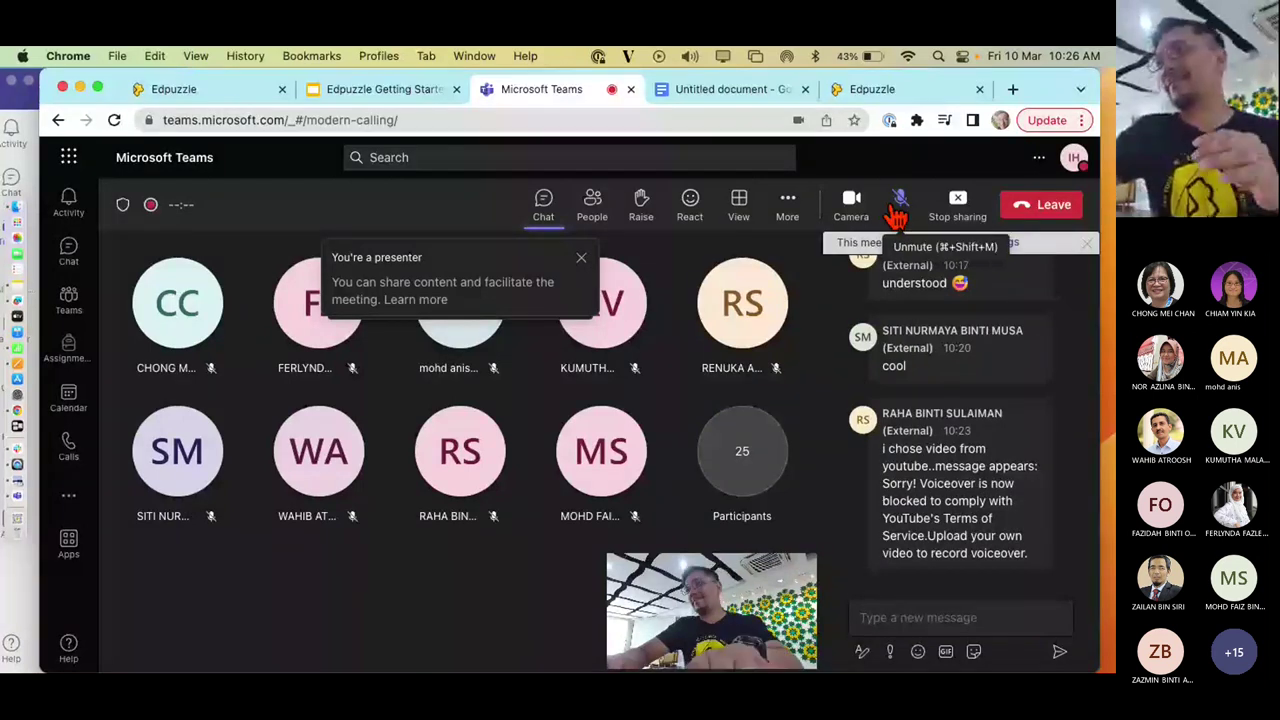
Review the earlier and latest participant messages in the meeting chat and return to the Edpuzzle voiceover editor
{"action": "scroll", "coordinate": [1012, 462], "scroll_direction": "up", "scroll_amount": 3}
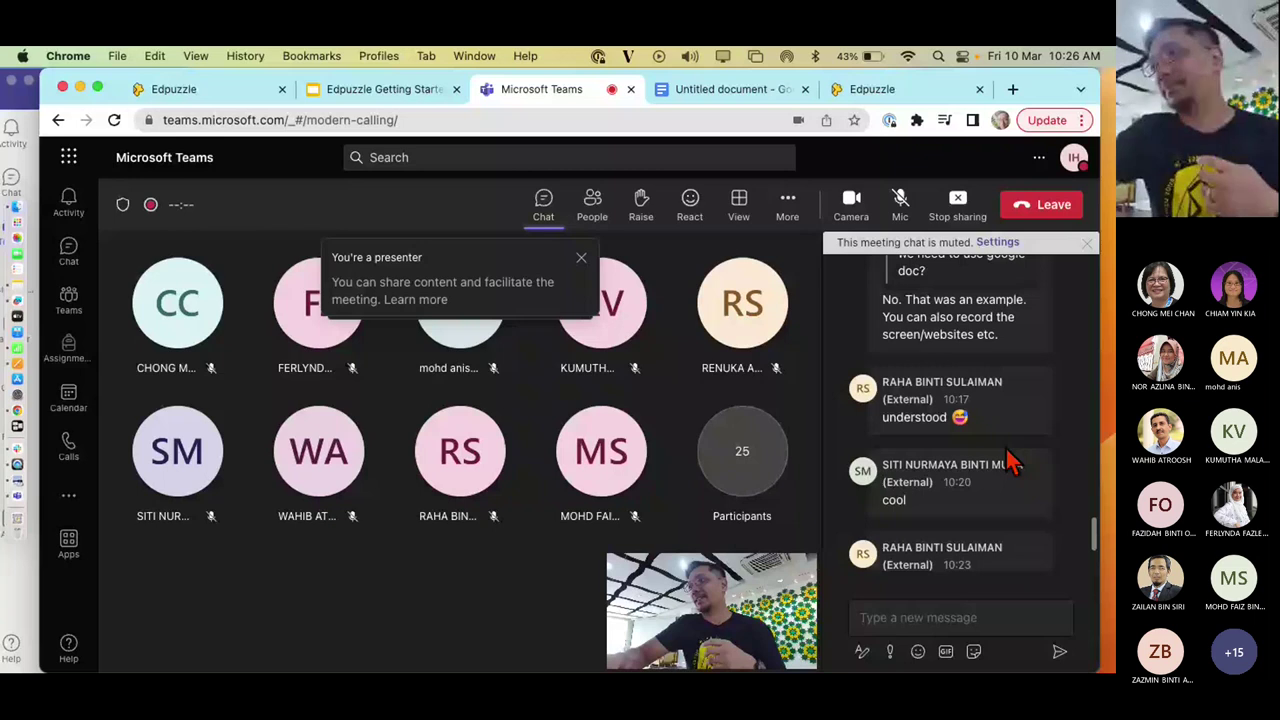
{"action": "scroll", "coordinate": [1012, 462], "scroll_direction": "up", "scroll_amount": 5}
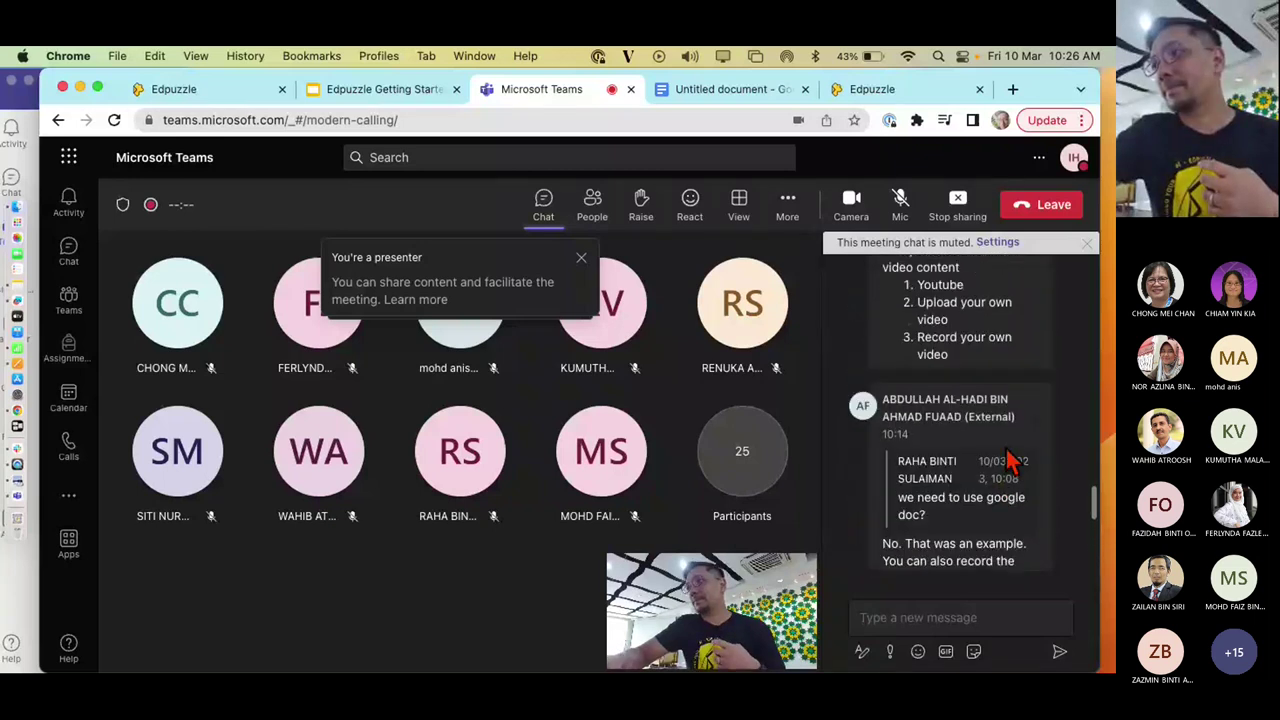
{"action": "scroll", "coordinate": [1012, 462], "scroll_direction": "up", "scroll_amount": 3}
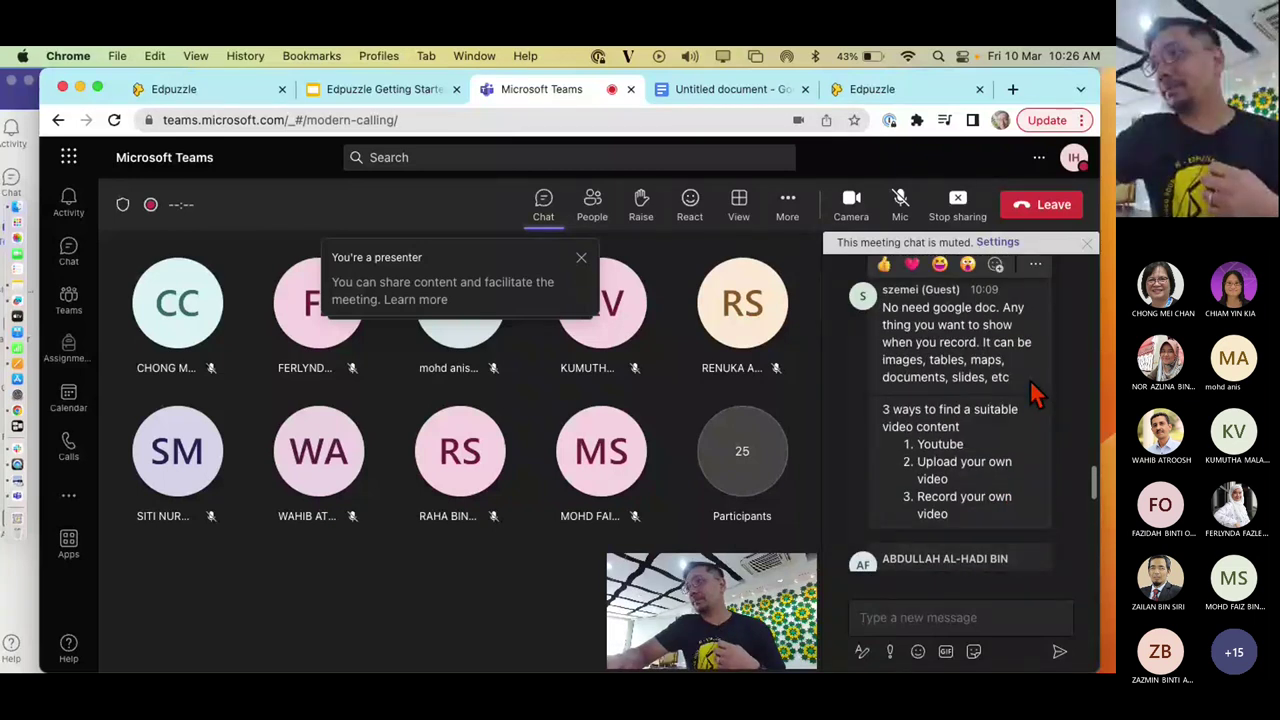
{"action": "scroll", "coordinate": [1035, 395], "scroll_direction": "up", "scroll_amount": 2}
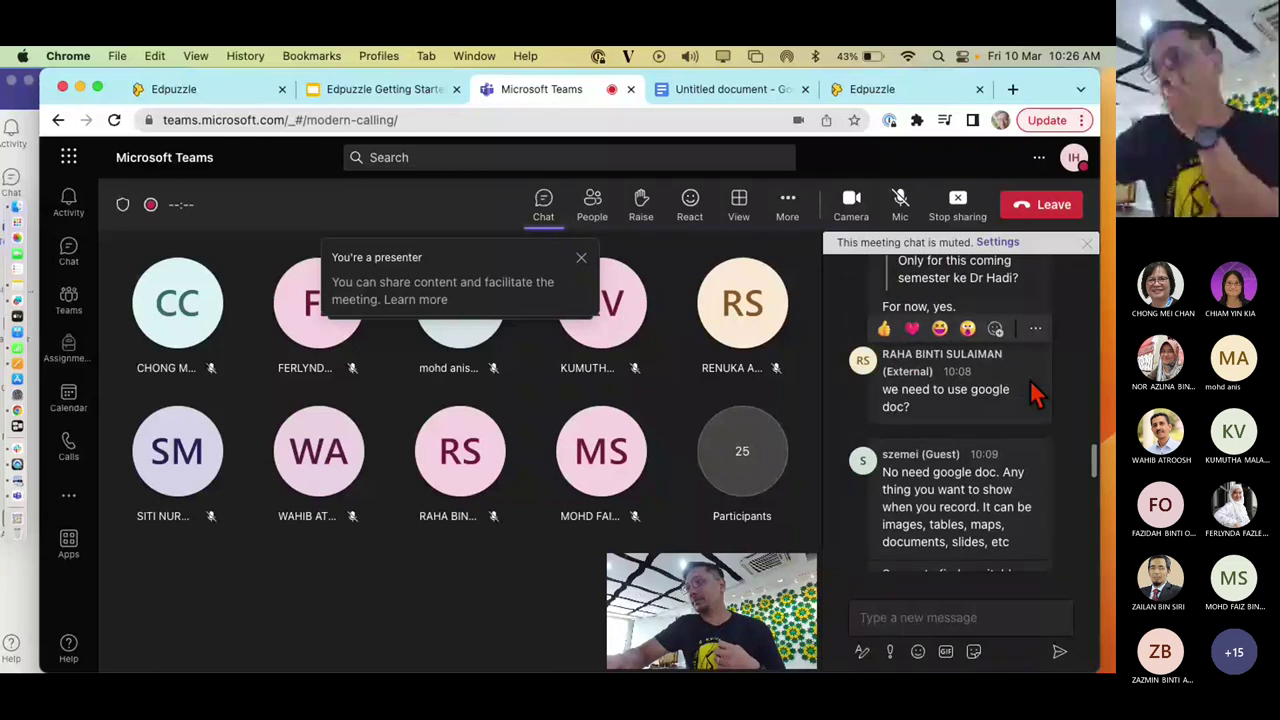
{"action": "scroll", "coordinate": [1035, 395], "scroll_direction": "up", "scroll_amount": 2}
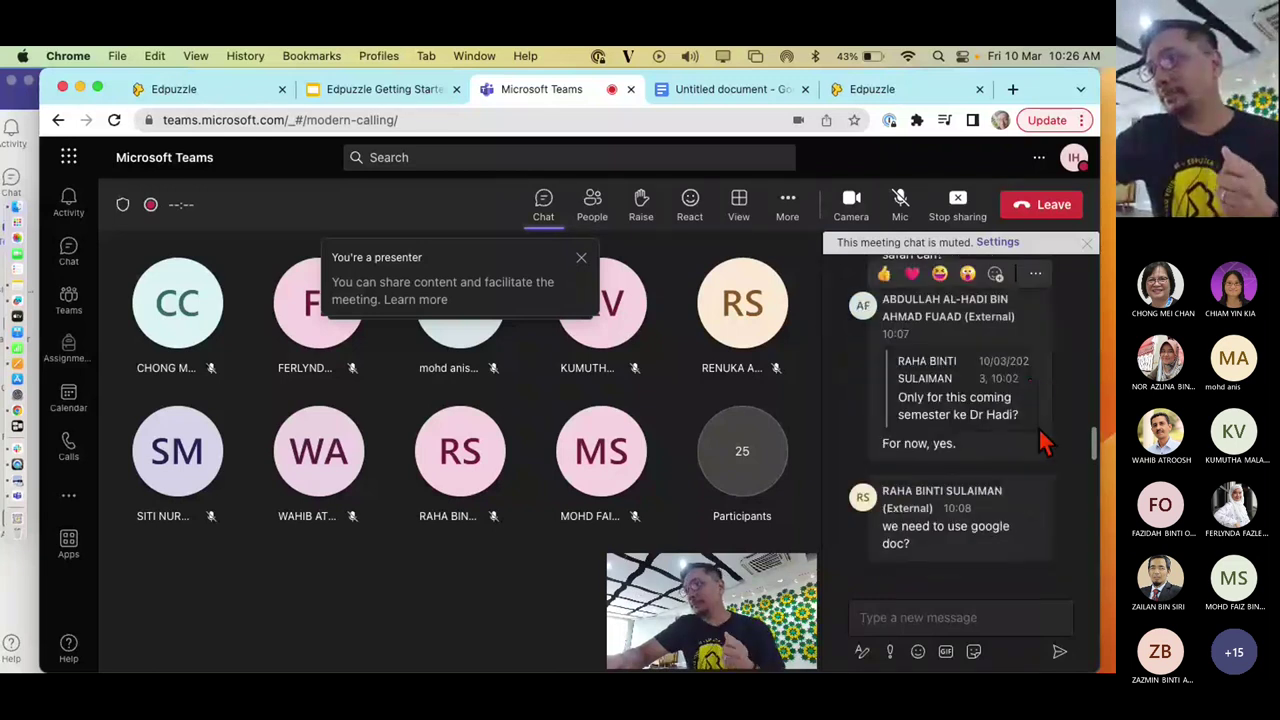
{"action": "scroll", "coordinate": [1045, 440], "scroll_direction": "up", "scroll_amount": 3}
{"action": "scroll", "coordinate": [1045, 440], "scroll_direction": "down", "scroll_amount": 6}
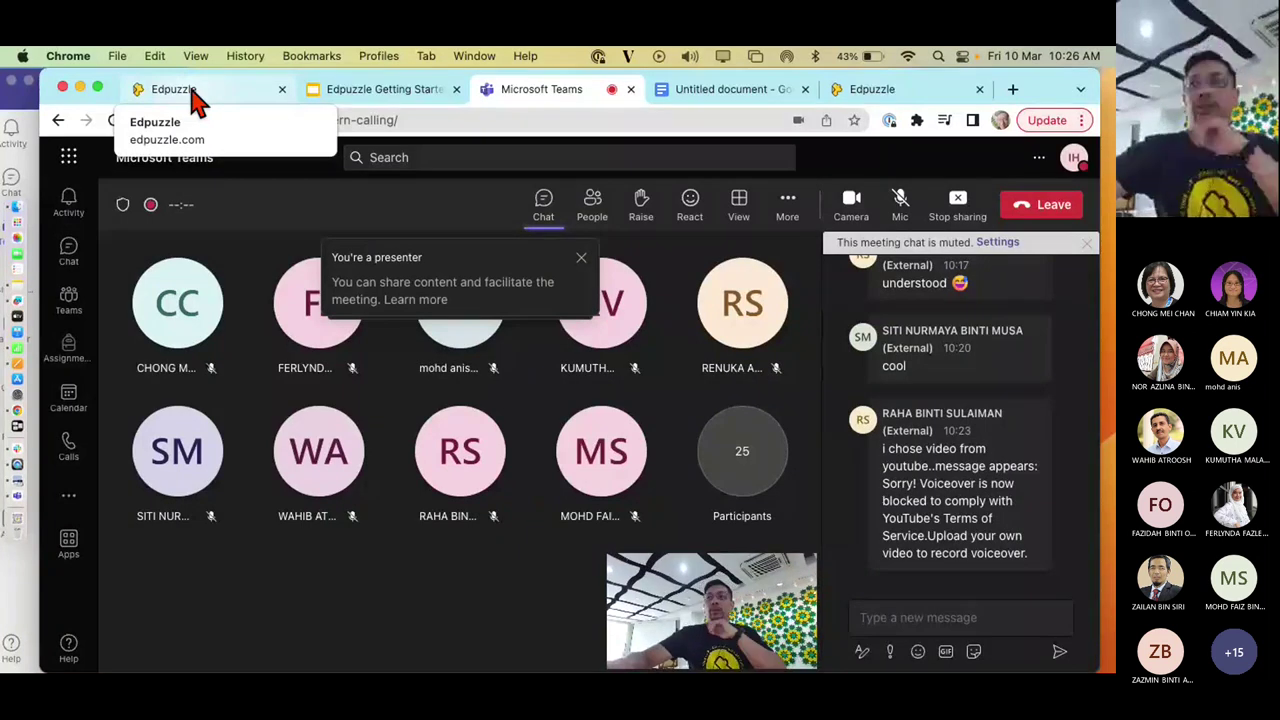
{"action": "left_click", "coordinate": [194, 100]}
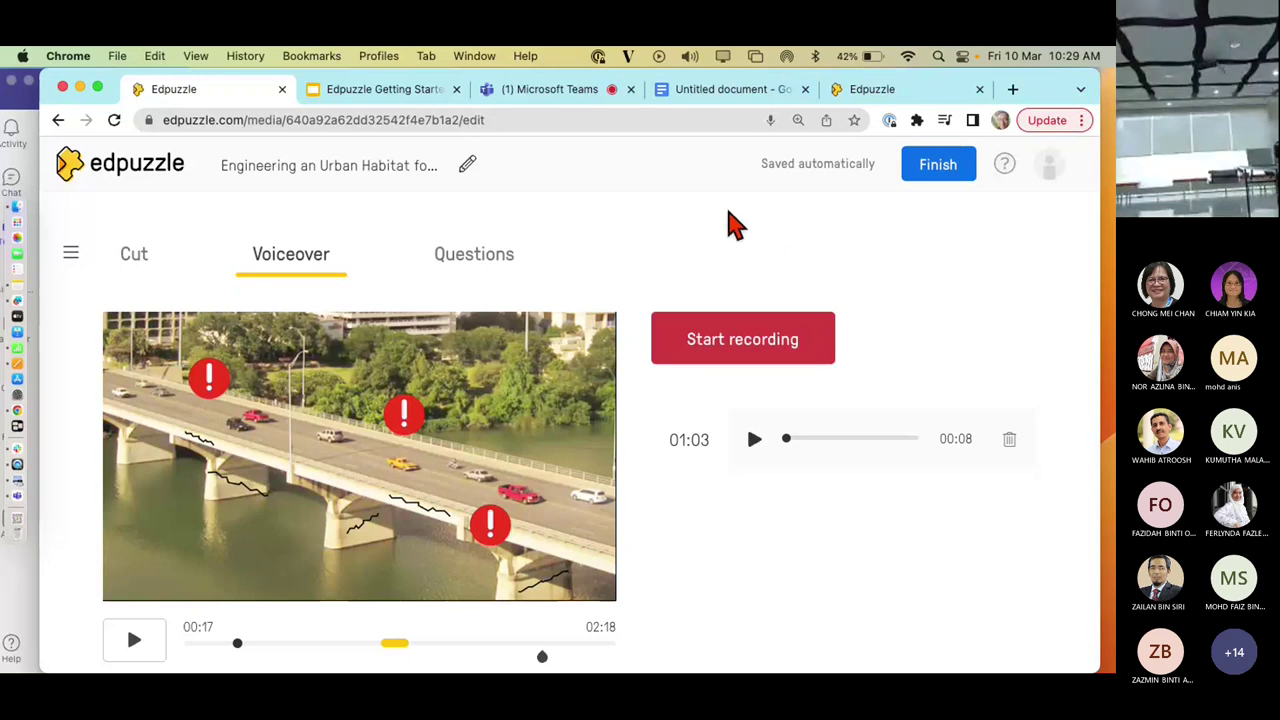
Check the Microsoft Teams chat for new questions, glance at the Edpuzzle Getting Started slides, and return to the Edpuzzle editor
{"action": "left_click", "coordinate": [561, 91]}
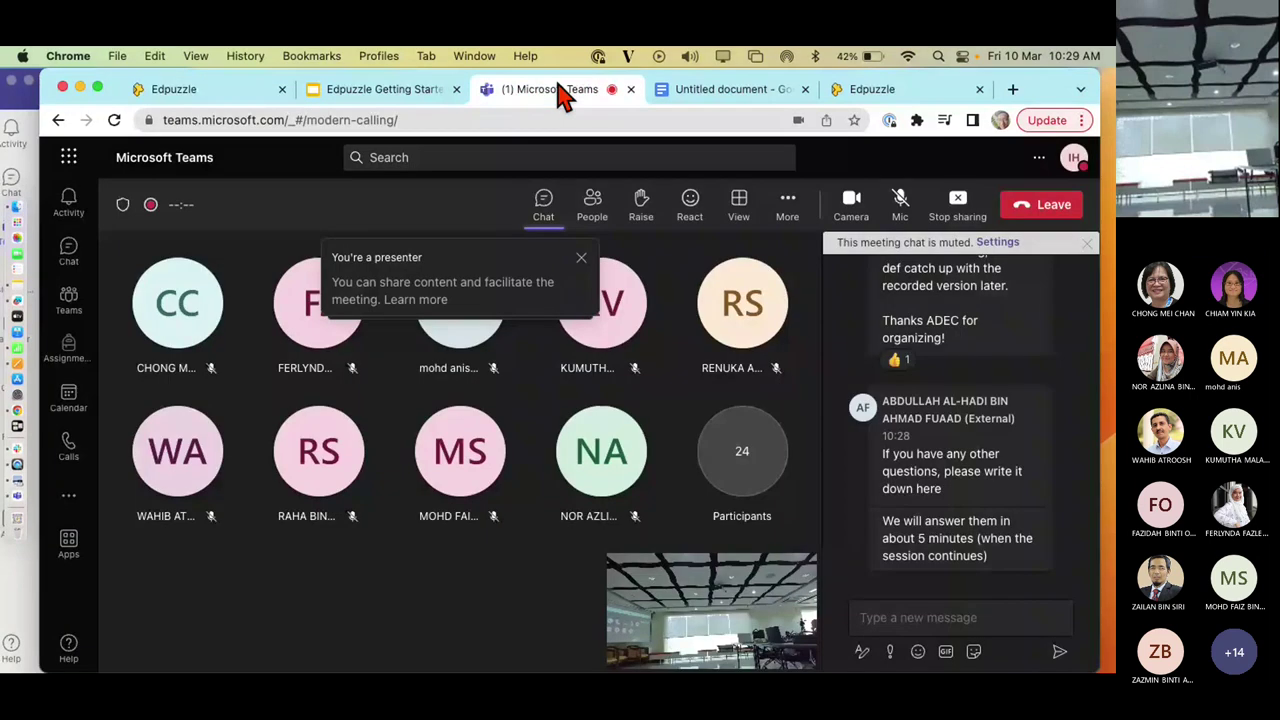
{"action": "mouse_move", "coordinate": [957, 492]}
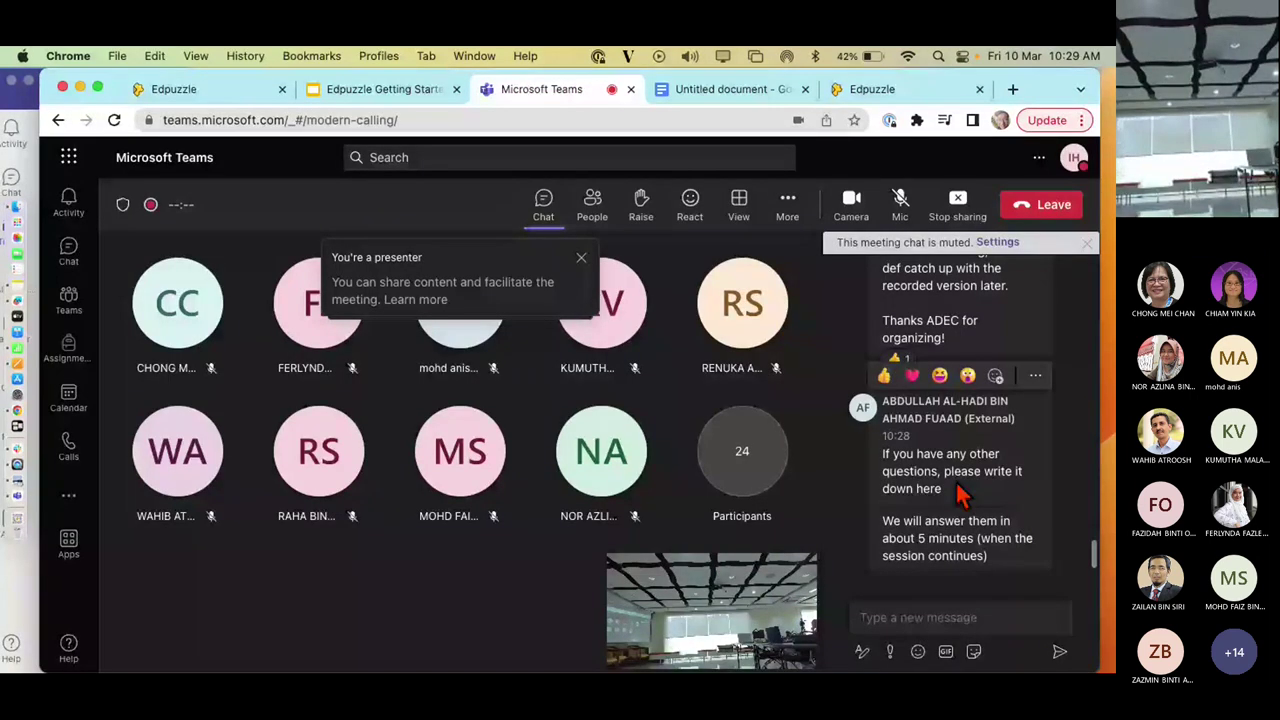
{"action": "scroll", "coordinate": [957, 492], "scroll_direction": "up", "scroll_amount": 3}
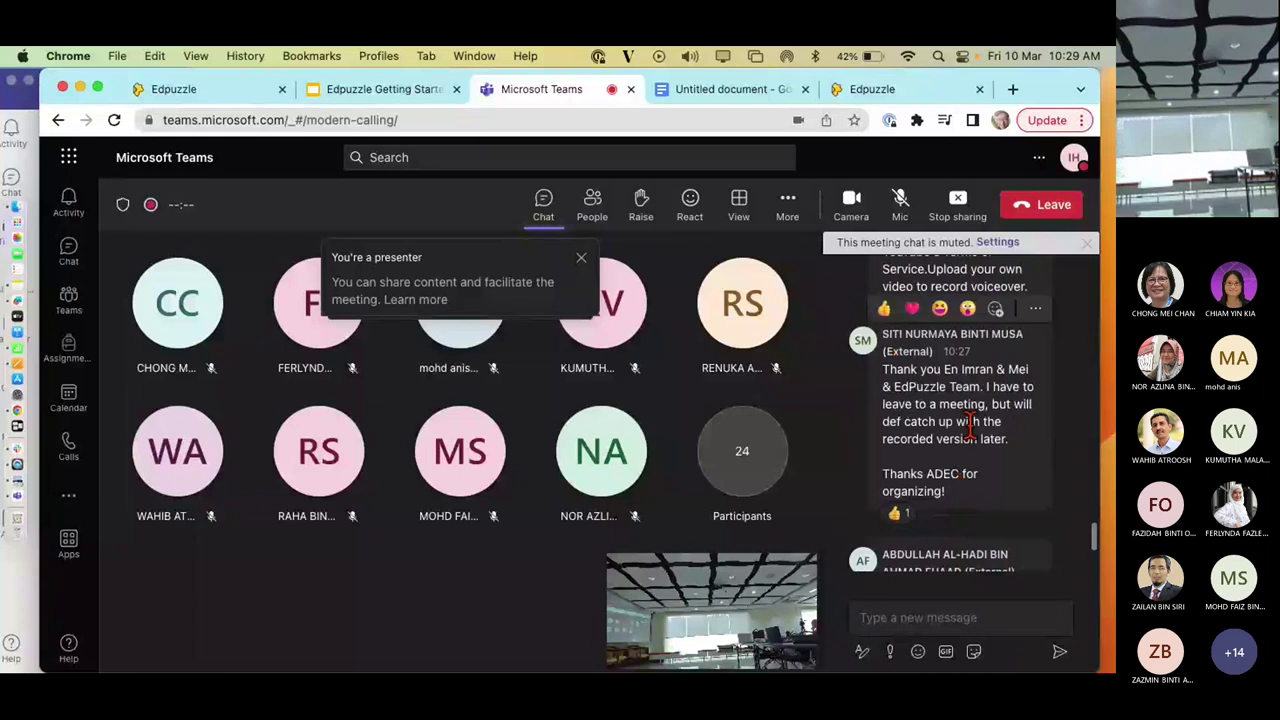
{"action": "scroll", "coordinate": [968, 428], "scroll_direction": "up", "scroll_amount": 3}
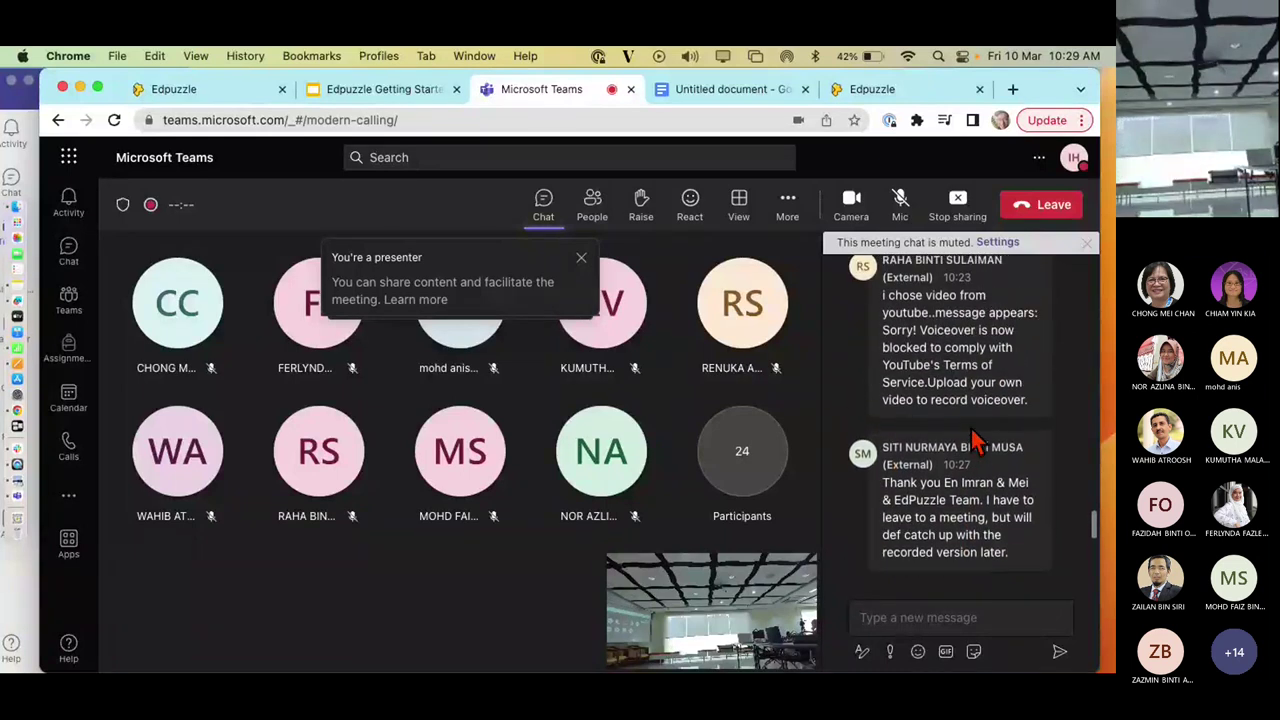
{"action": "scroll", "coordinate": [972, 395], "scroll_direction": "down", "scroll_amount": 5}
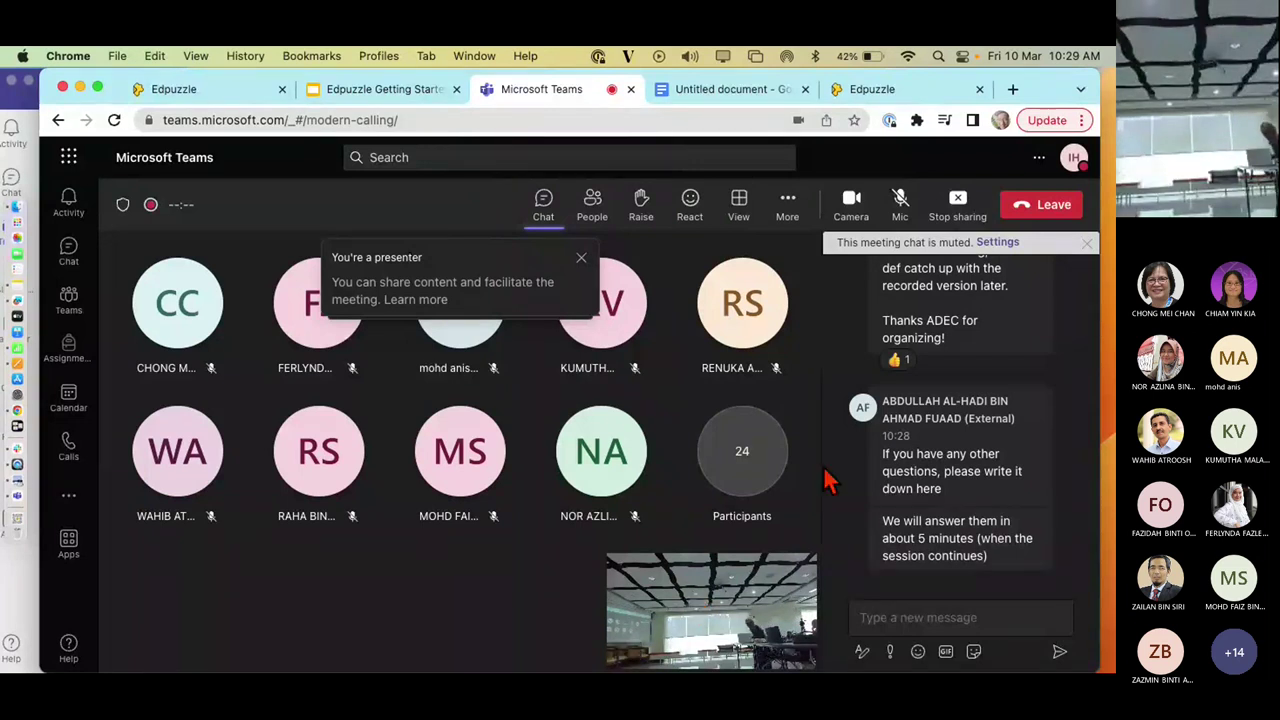
{"action": "mouse_move", "coordinate": [886, 452]}
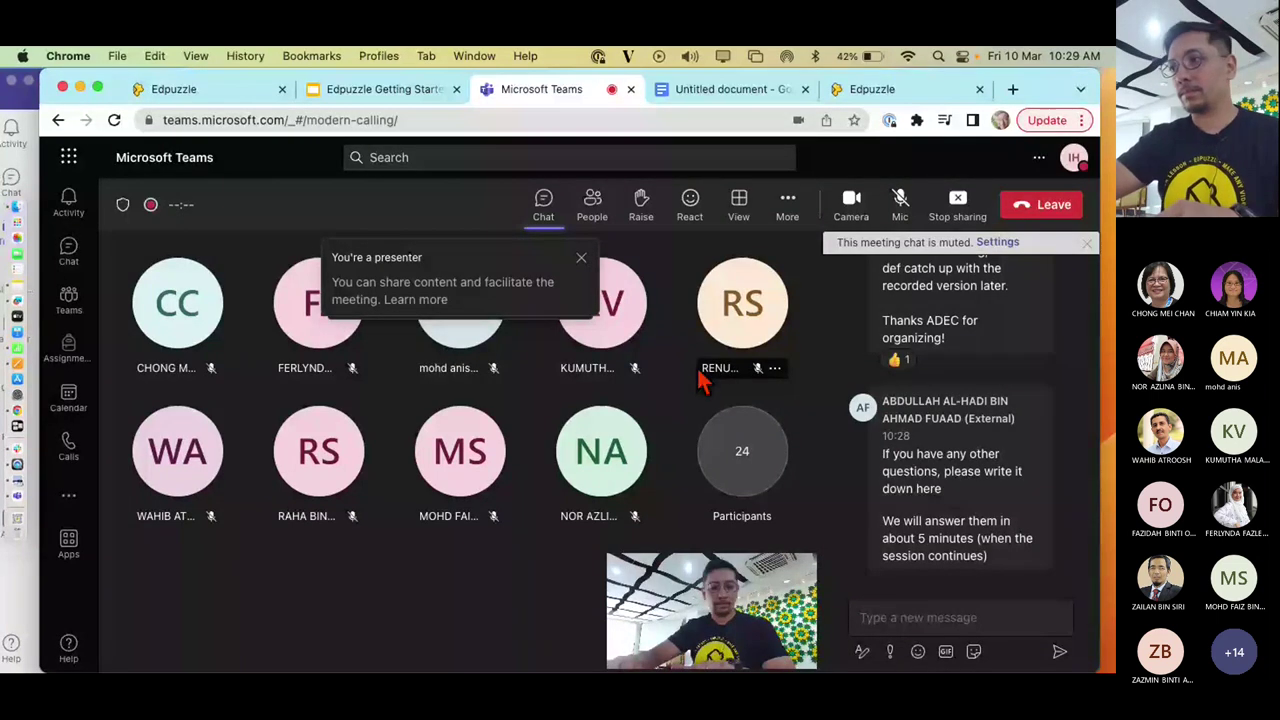
{"action": "left_click", "coordinate": [213, 92]}
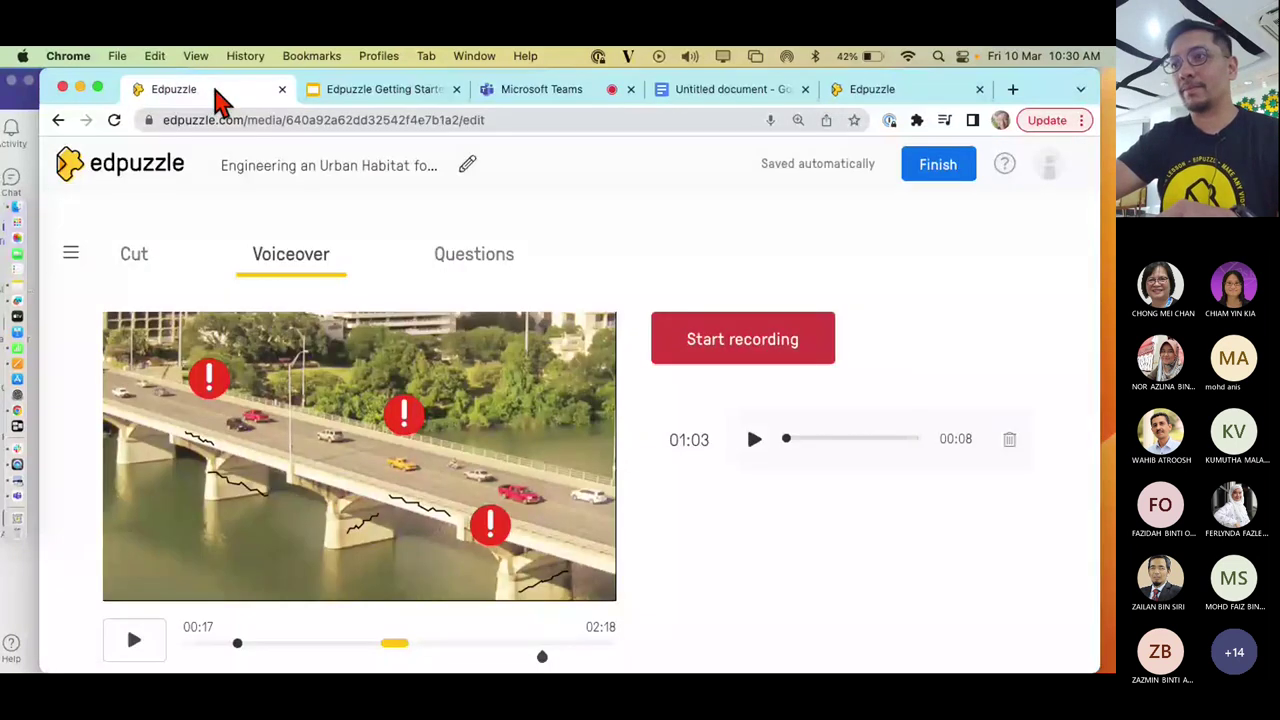
{"action": "key", "text": "ctrl+Tab"}
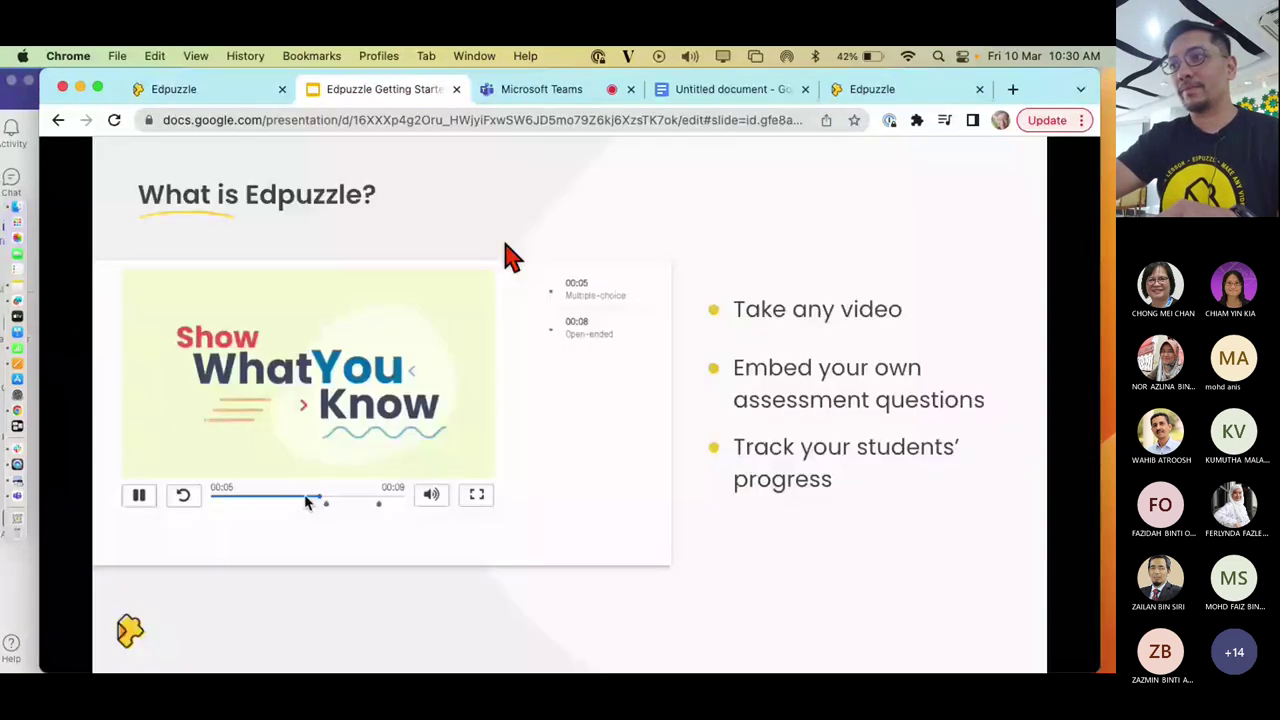
{"action": "left_click", "coordinate": [183, 88]}
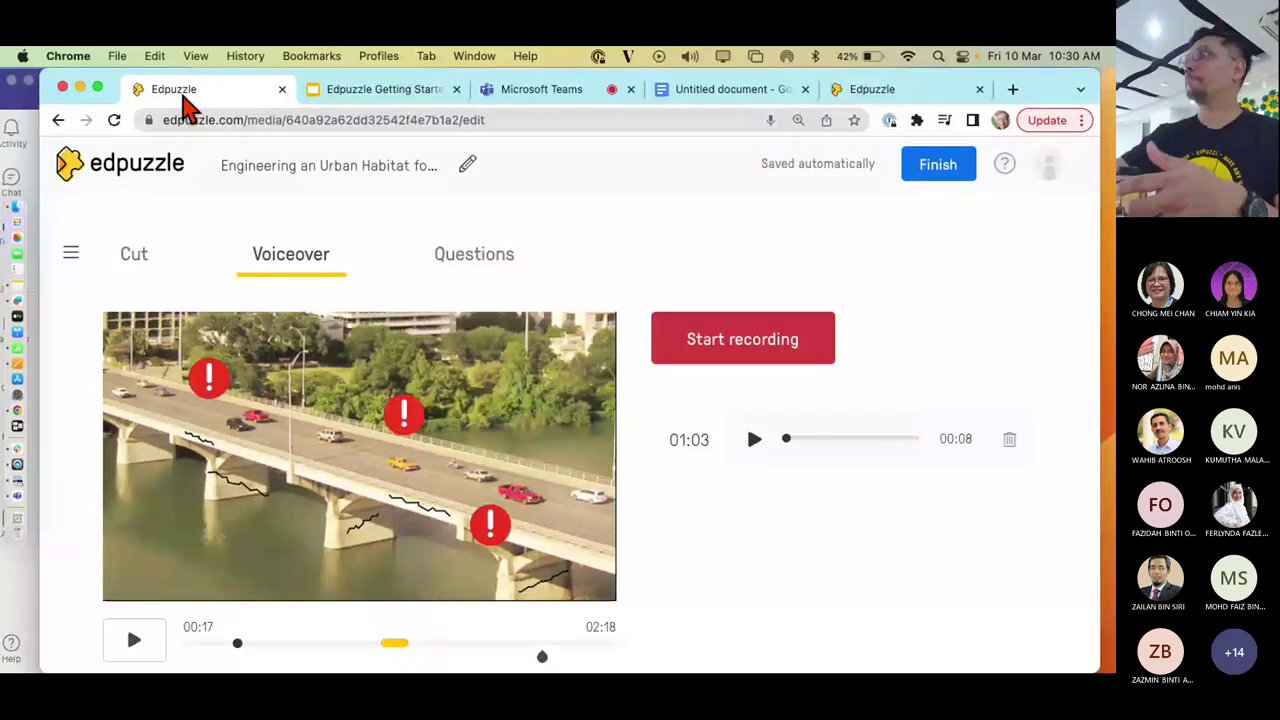
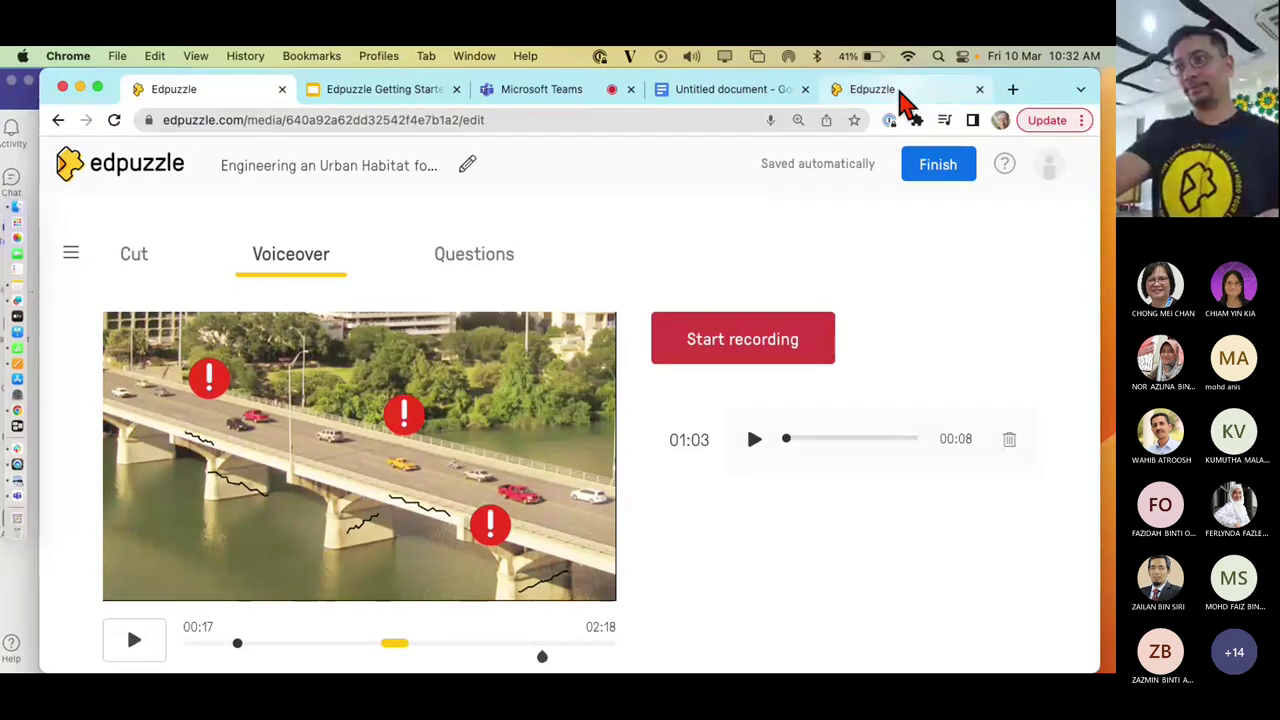
Close the Edpuzzle screen-recording upload page without saving its changes, and close the Untitled document in Google Docs
{"action": "left_click", "coordinate": [872, 89]}
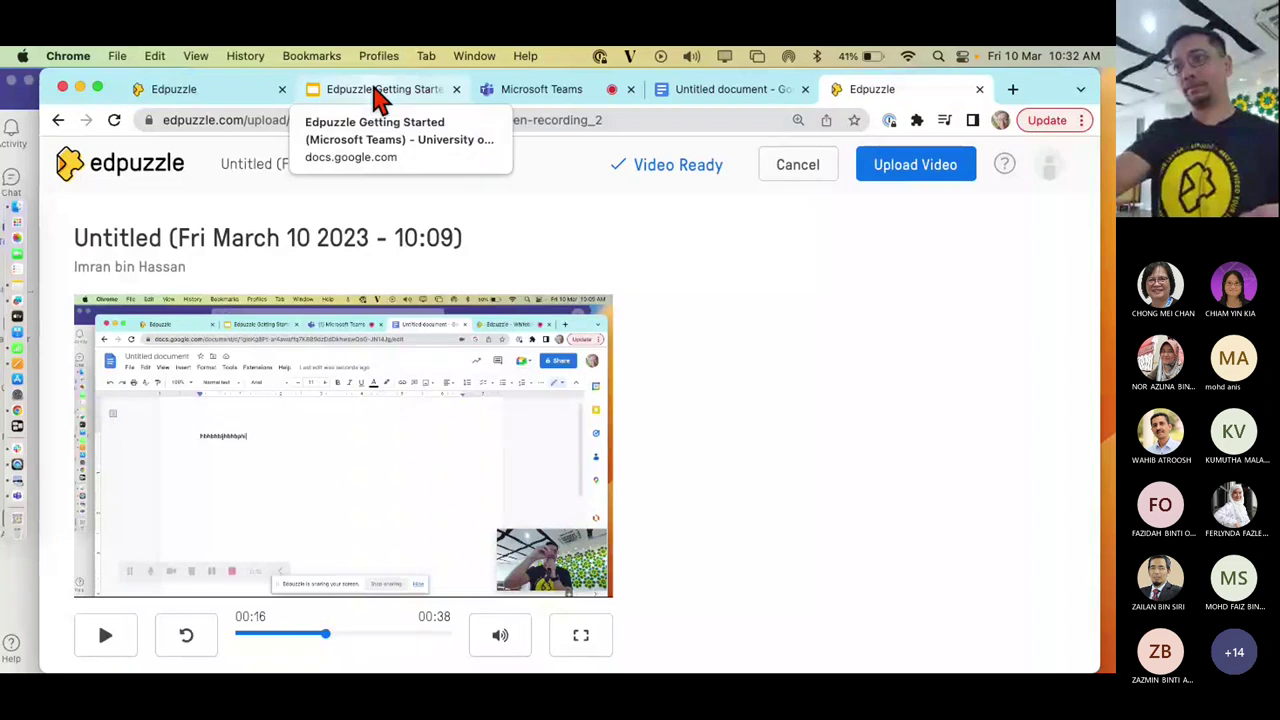
{"action": "left_click", "coordinate": [372, 90]}
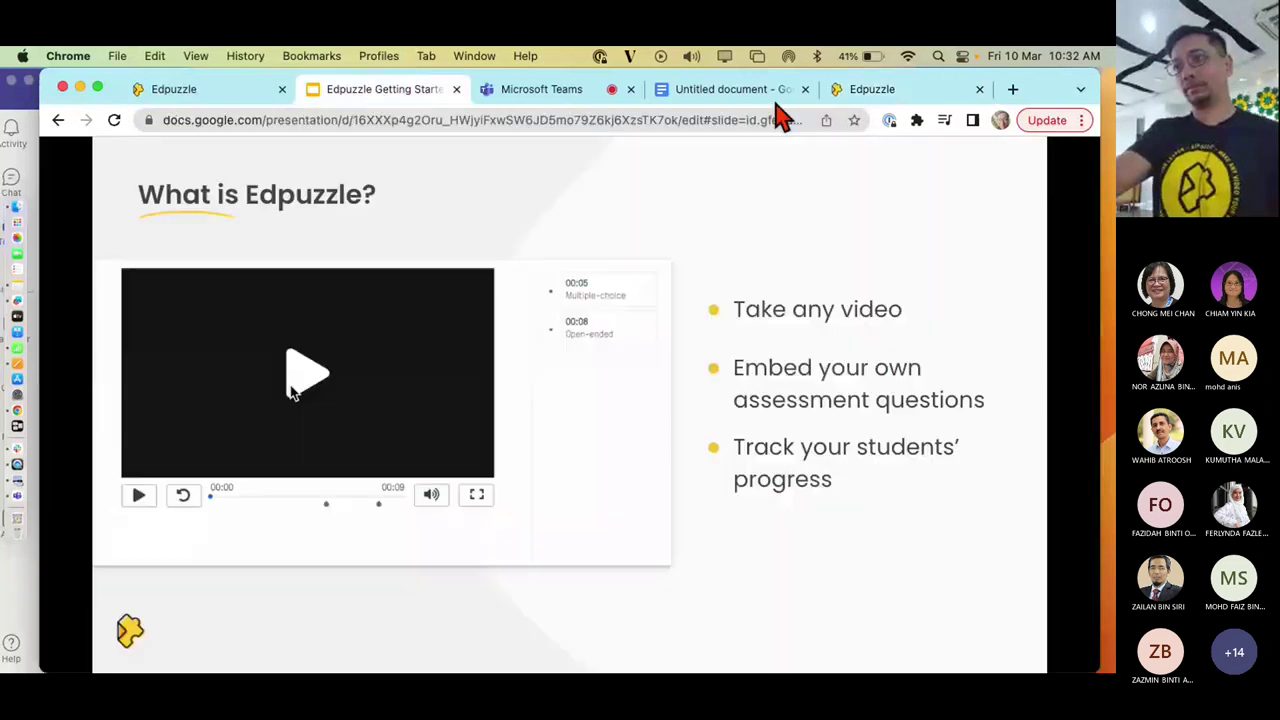
{"action": "left_click", "coordinate": [872, 90]}
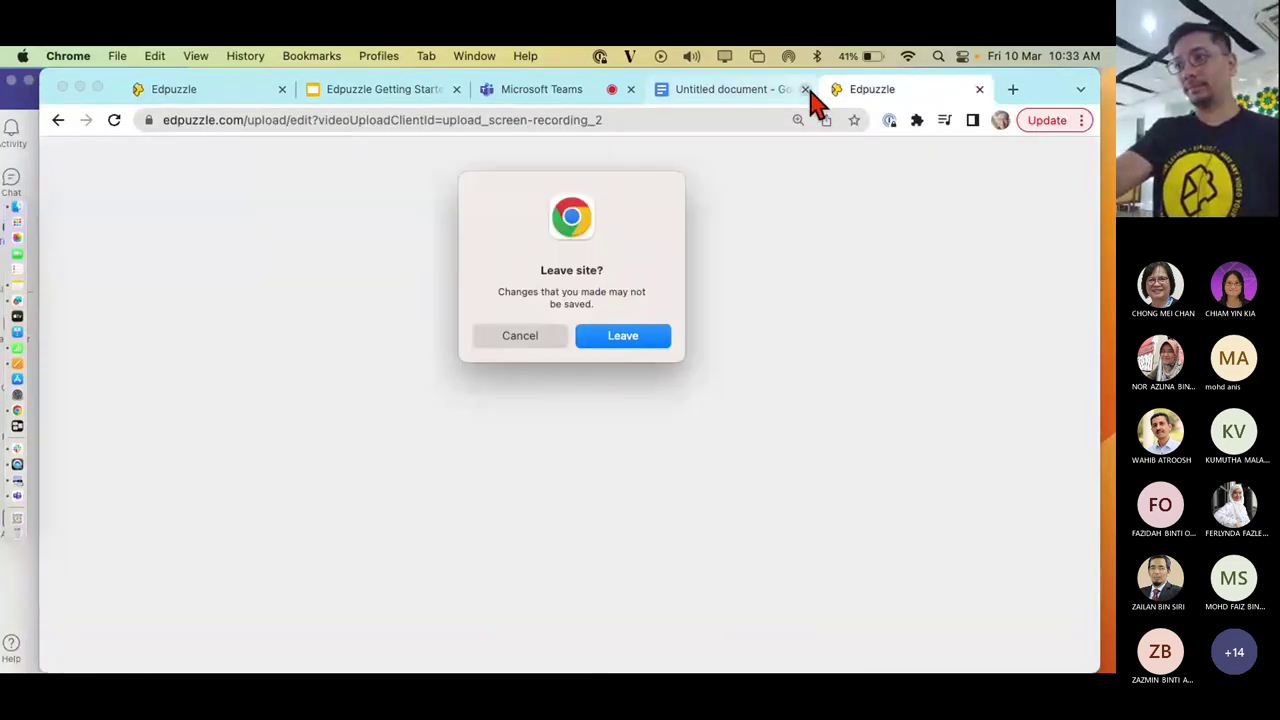
{"action": "left_click", "coordinate": [625, 335]}
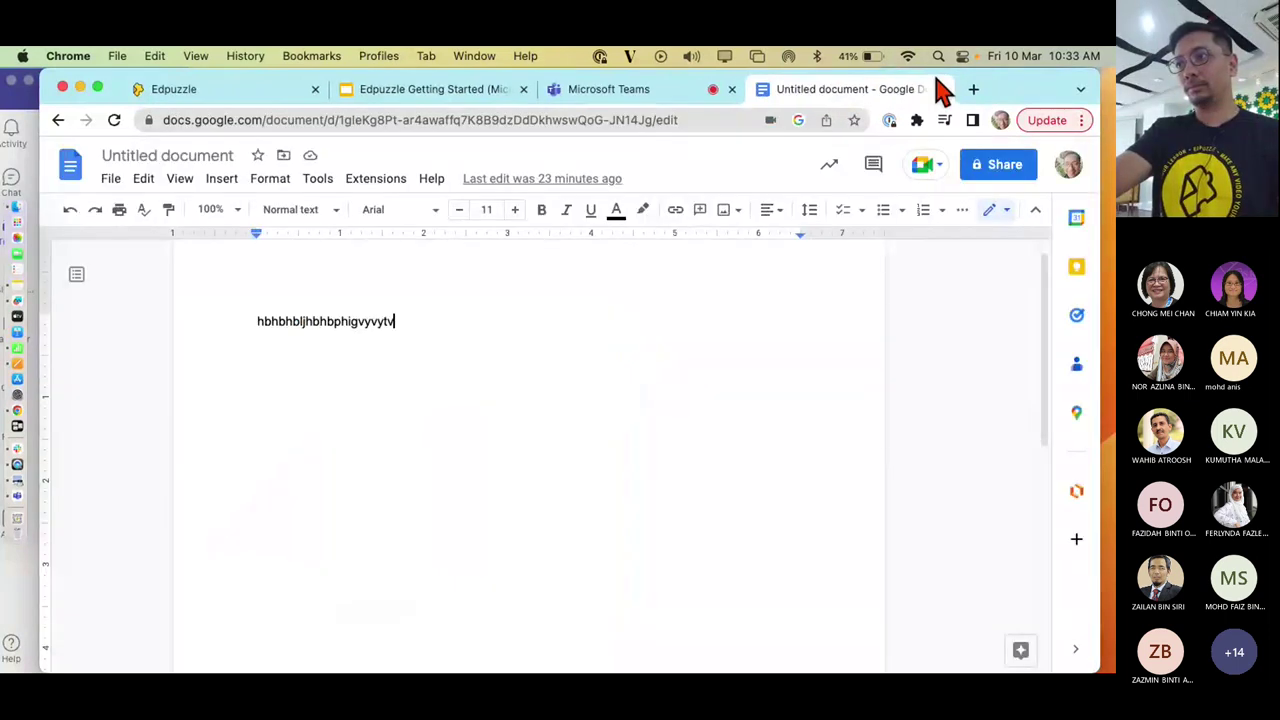
{"action": "left_click", "coordinate": [940, 89]}
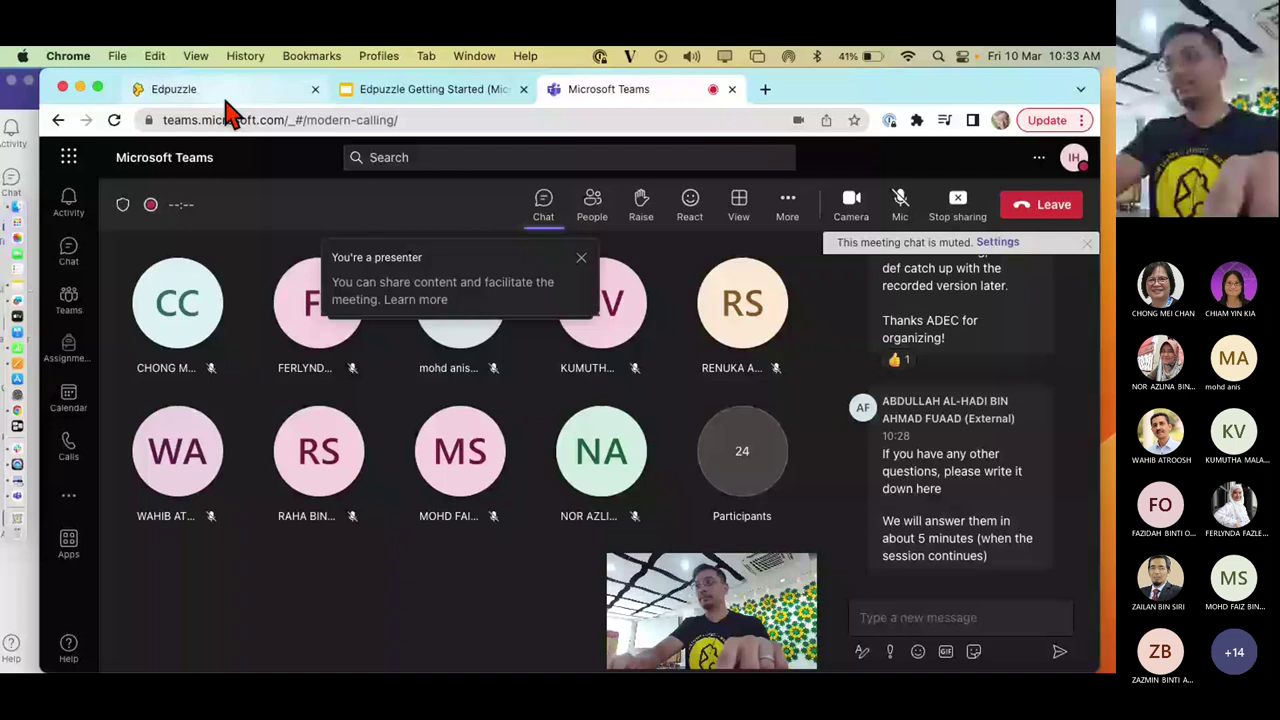
Unmute the microphone briefly in the Teams meeting, mute it again, and switch to the Edpuzzle editor
{"action": "left_click", "coordinate": [900, 205]}
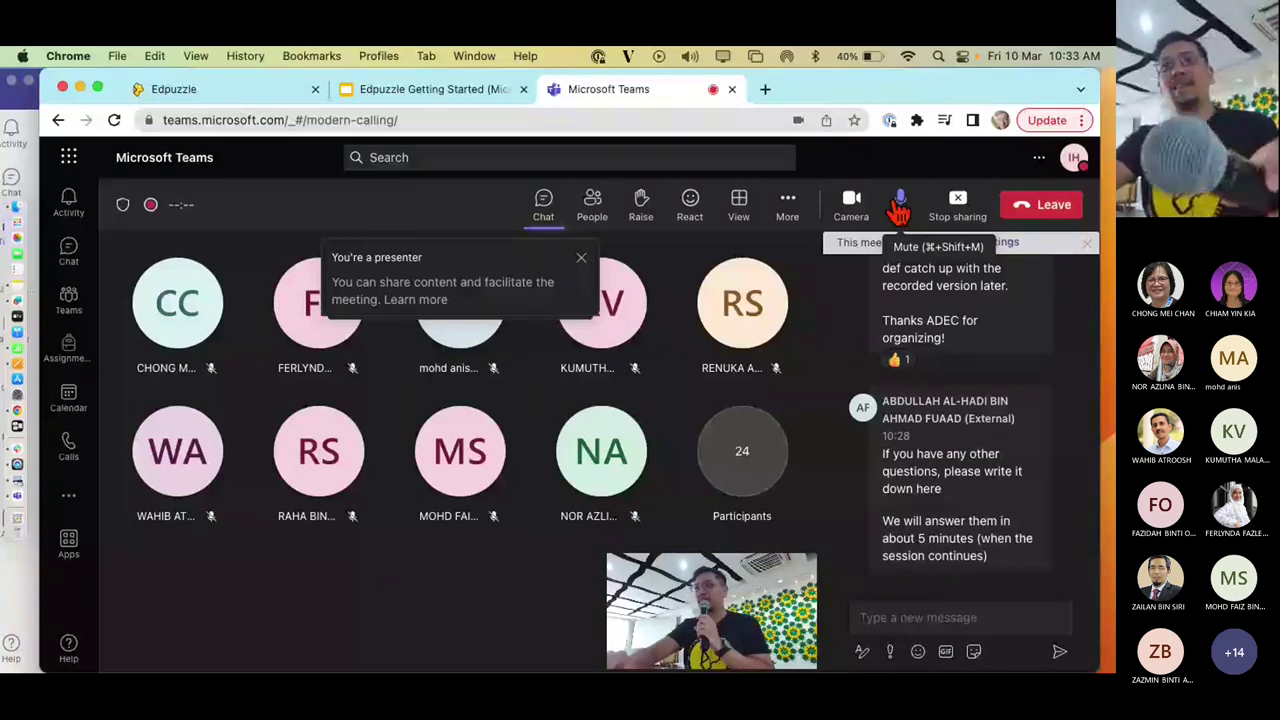
{"action": "left_click", "coordinate": [900, 205]}
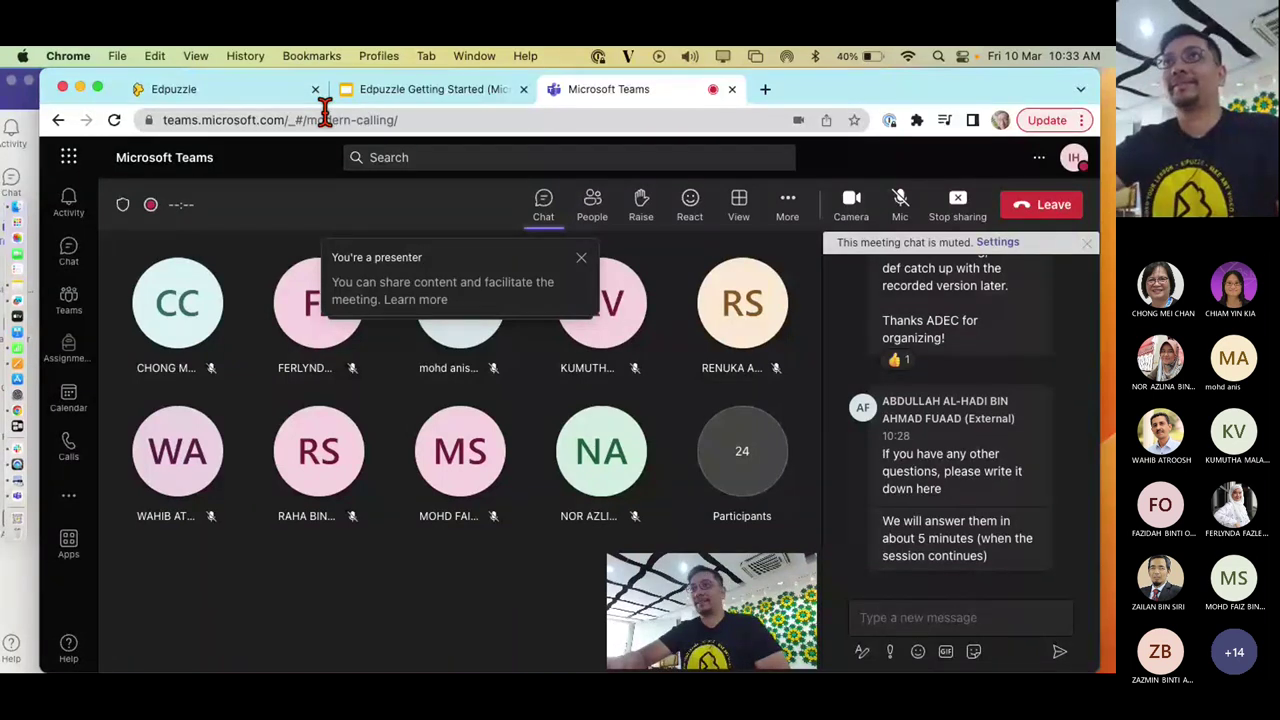
{"action": "left_click", "coordinate": [250, 97]}
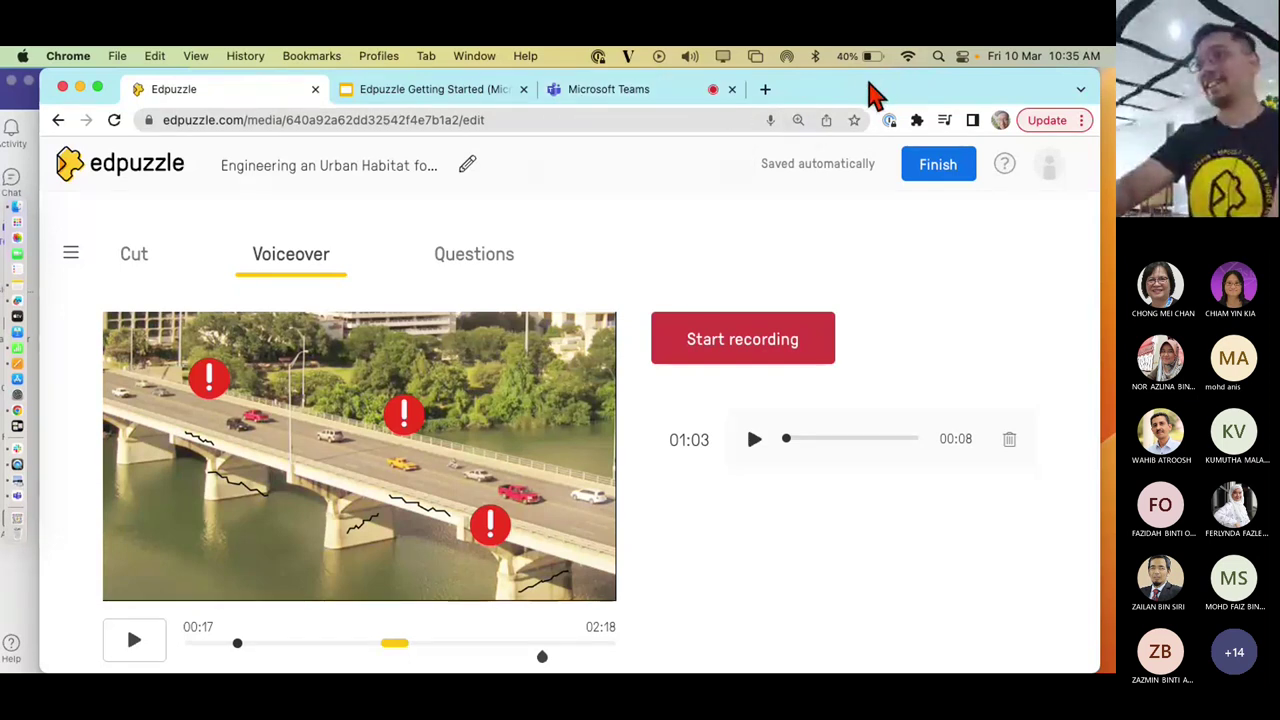
Switch to the Microsoft Teams meeting and unmute the microphone for the continuing session
{"action": "left_click", "coordinate": [660, 97]}
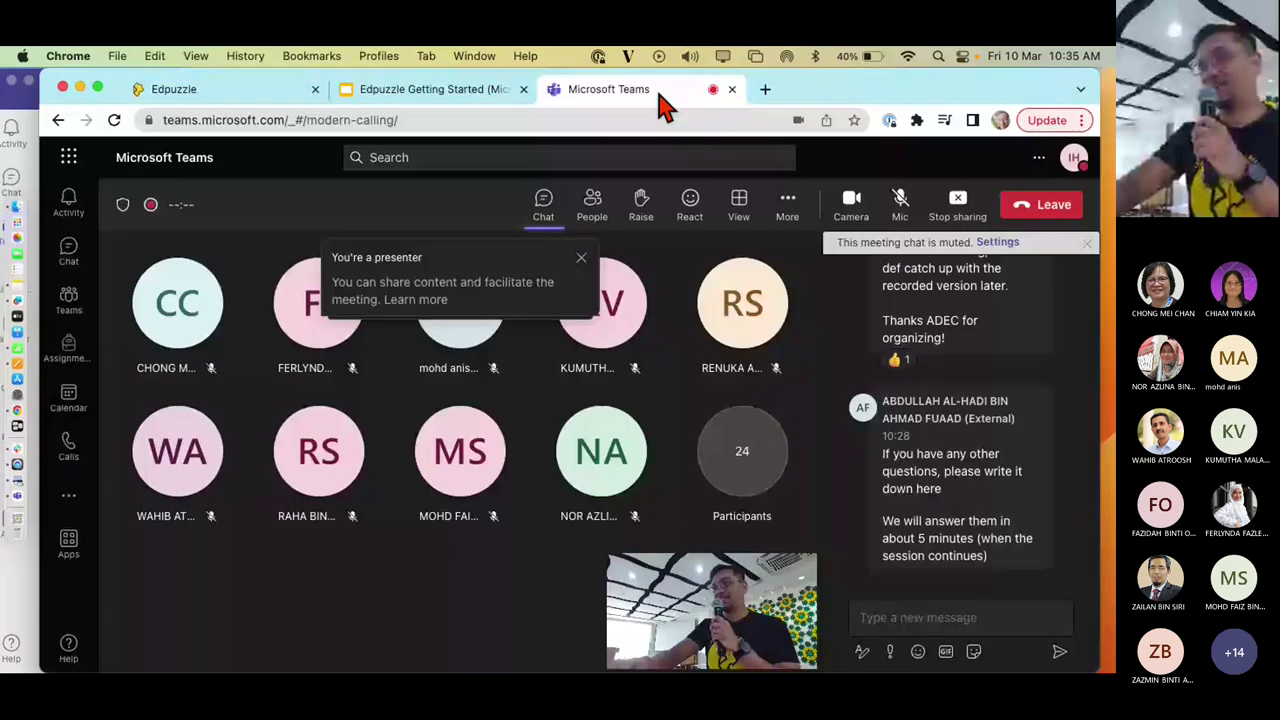
{"action": "left_click", "coordinate": [900, 203]}
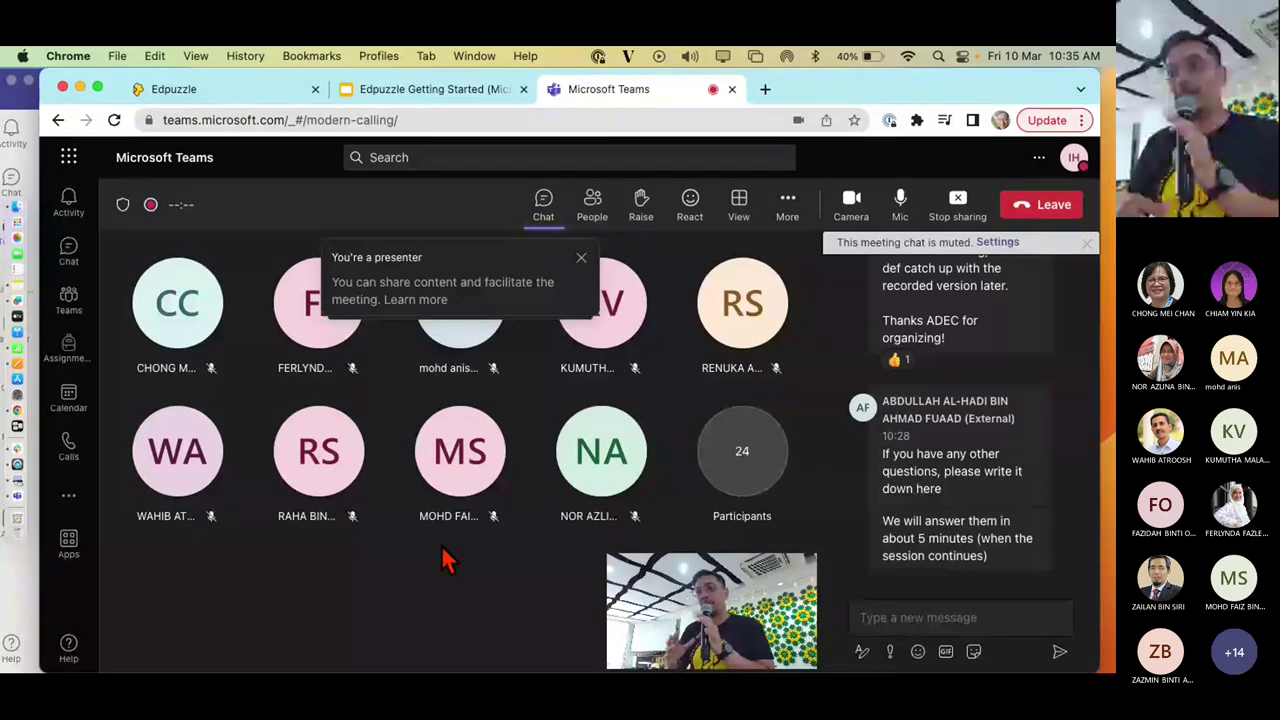
{"action": "left_click", "coordinate": [252, 98]}
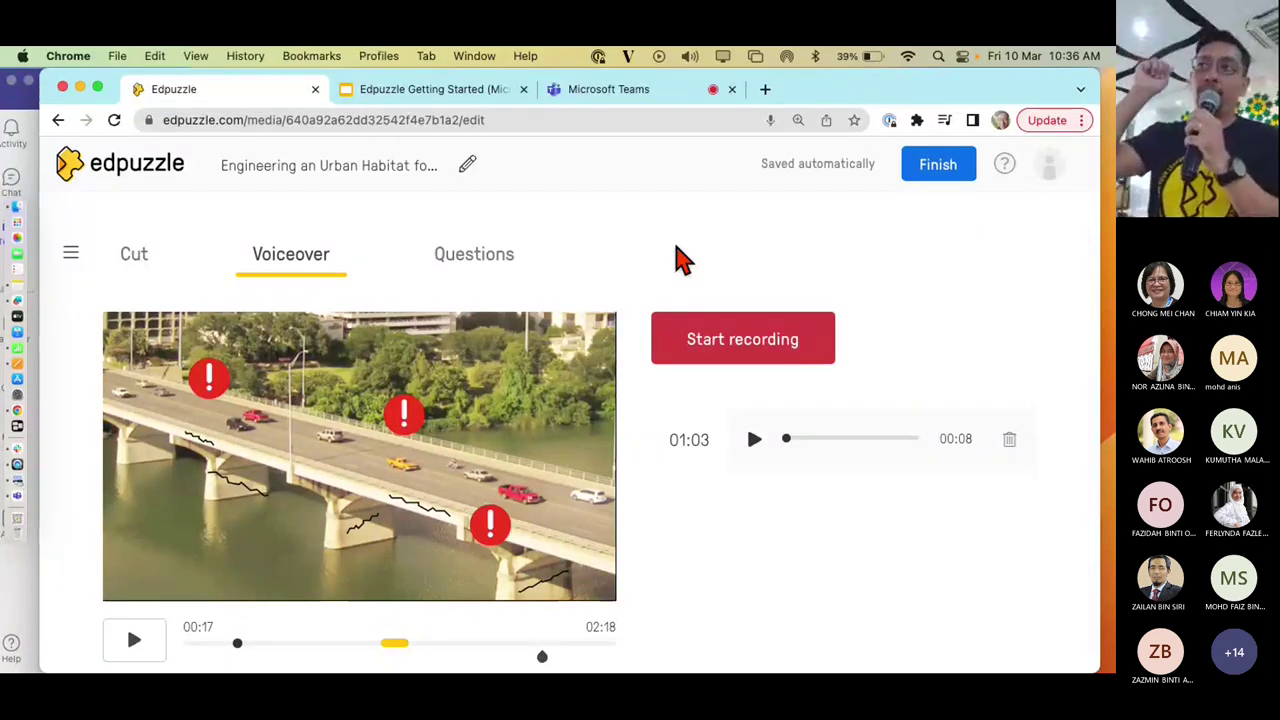
{"action": "left_click", "coordinate": [630, 98]}
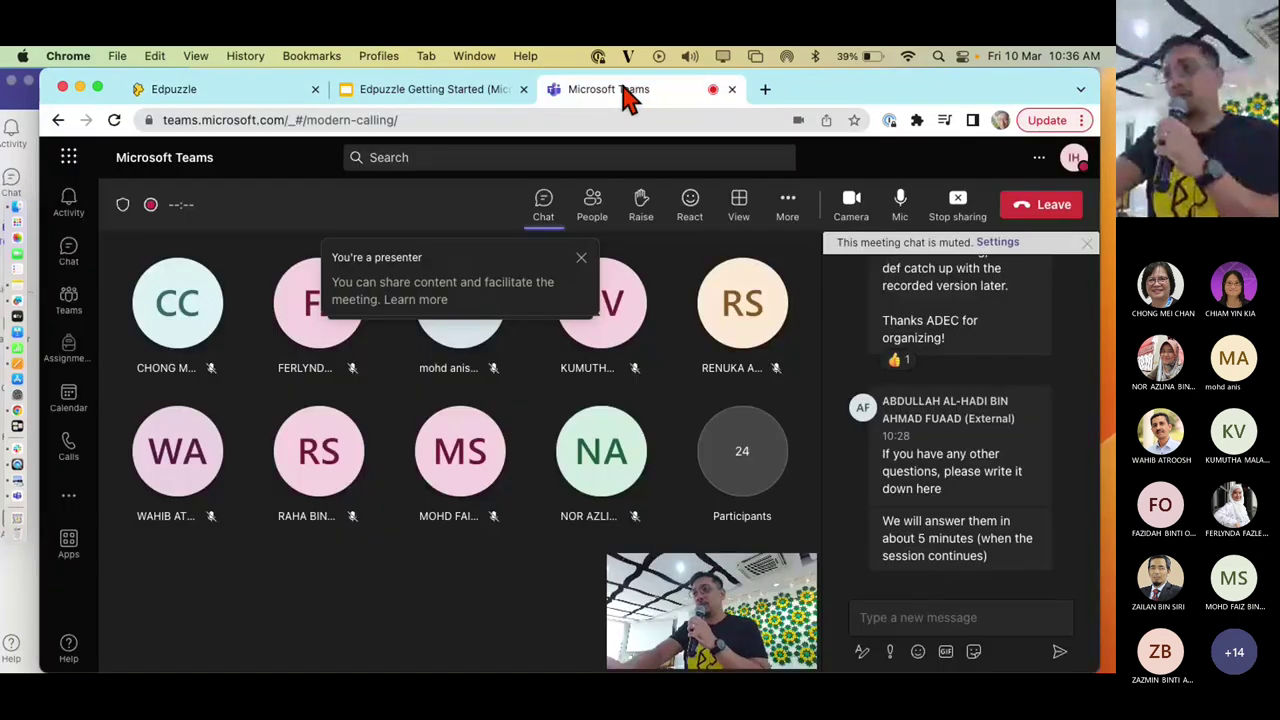
Return to the Edpuzzle video editor and open the Questions stage for the Engineering an Urban Habitat video
{"action": "left_click", "coordinate": [255, 93]}
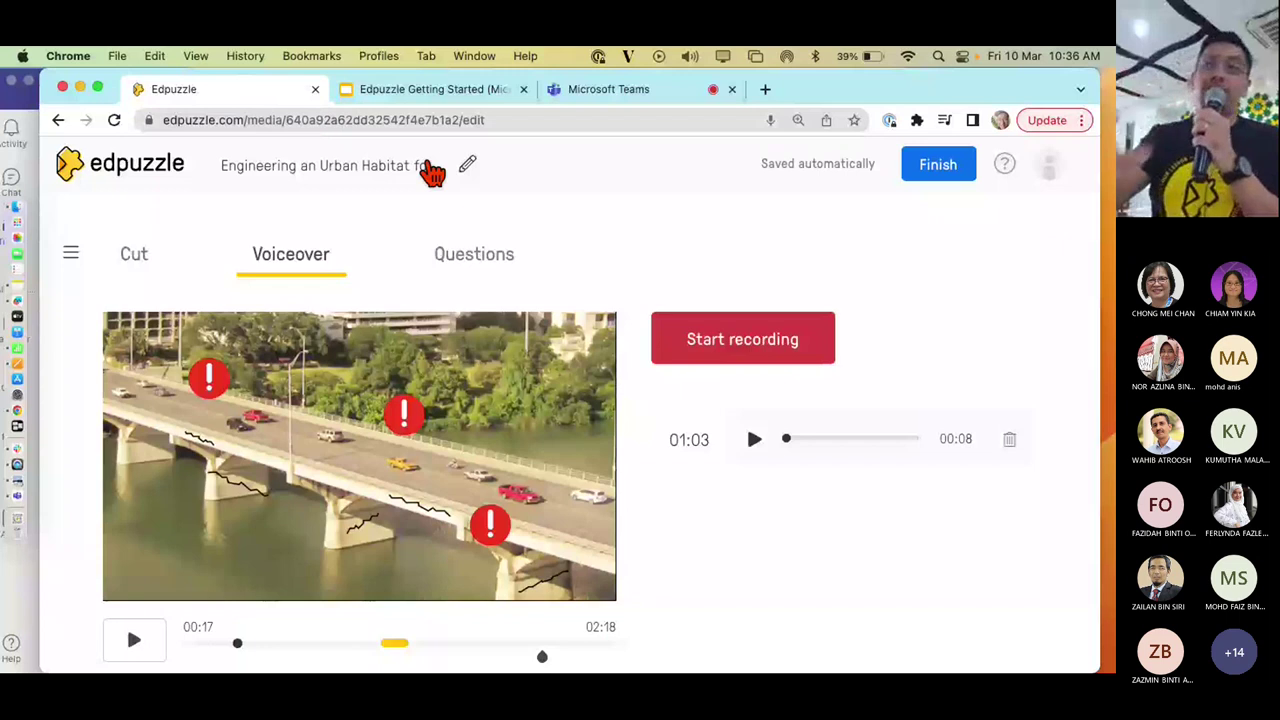
{"action": "left_click", "coordinate": [491, 266]}
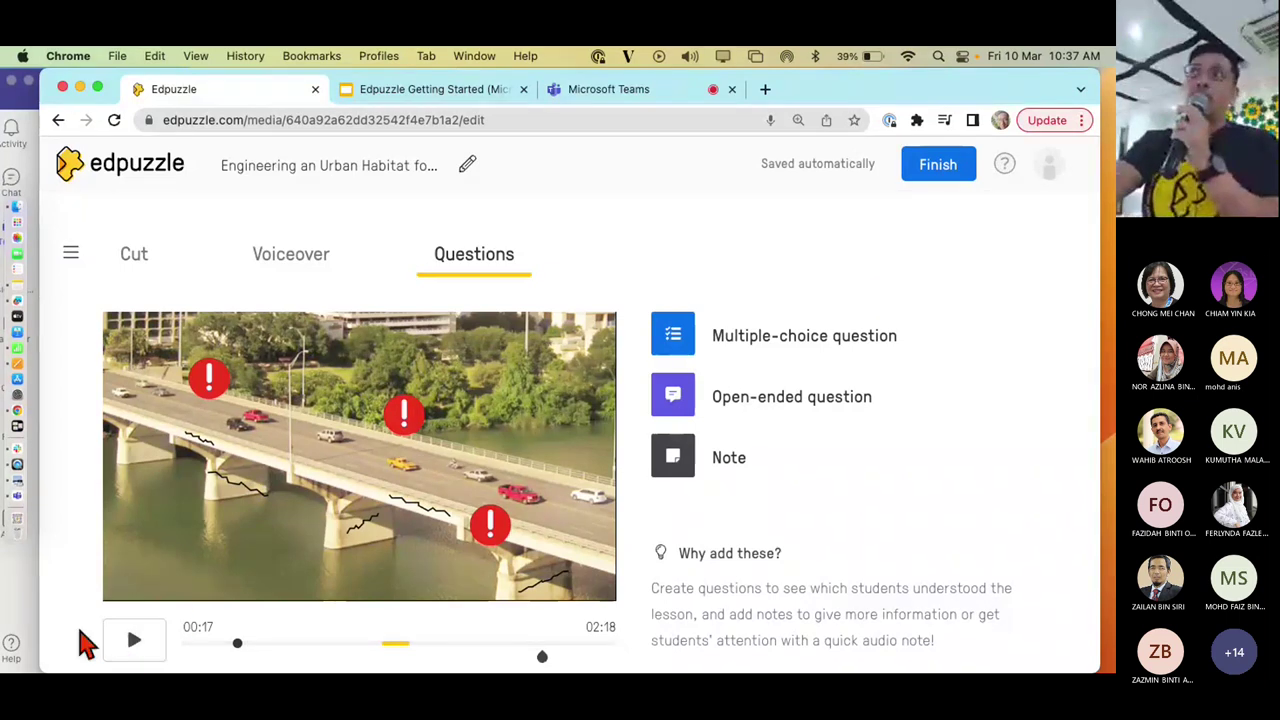
{"action": "scroll", "coordinate": [84, 645], "scroll_direction": "down", "scroll_amount": 1}
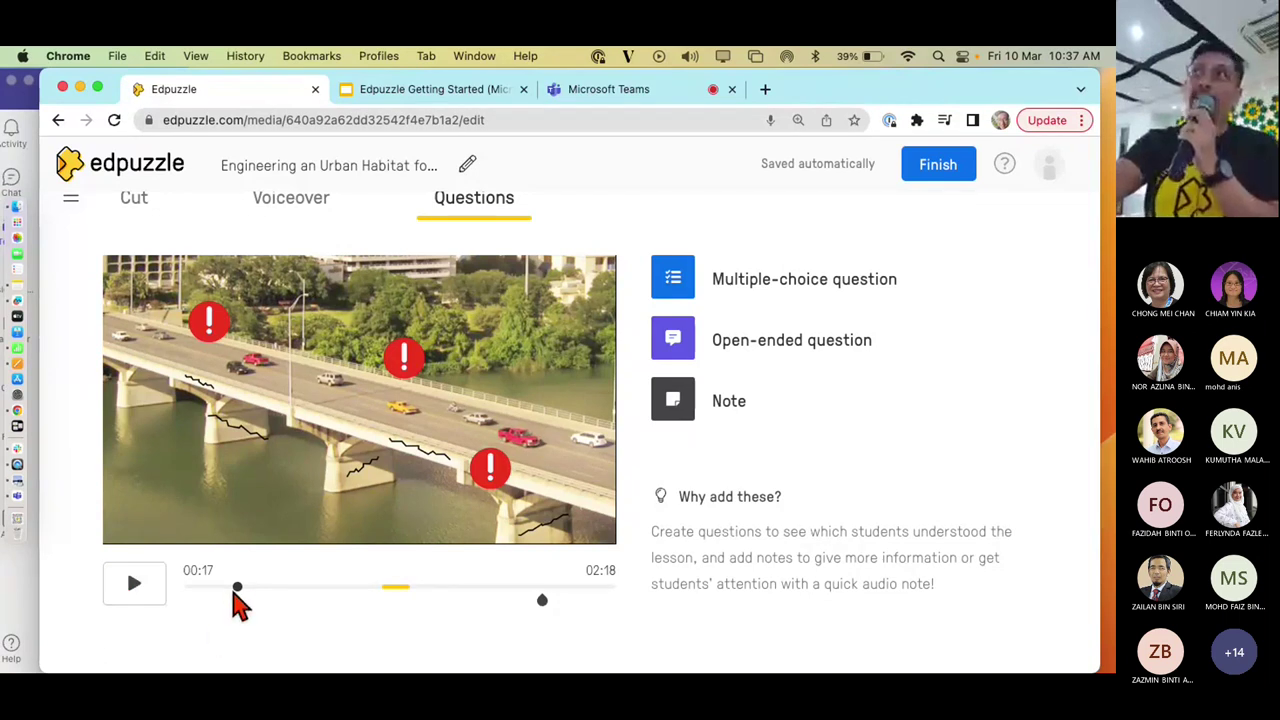
Move the video position to 00:32 and add a multiple-choice question there reading "Which is correct?"
{"action": "left_click_drag", "start_coordinate": [236, 587], "coordinate": [288, 603]}
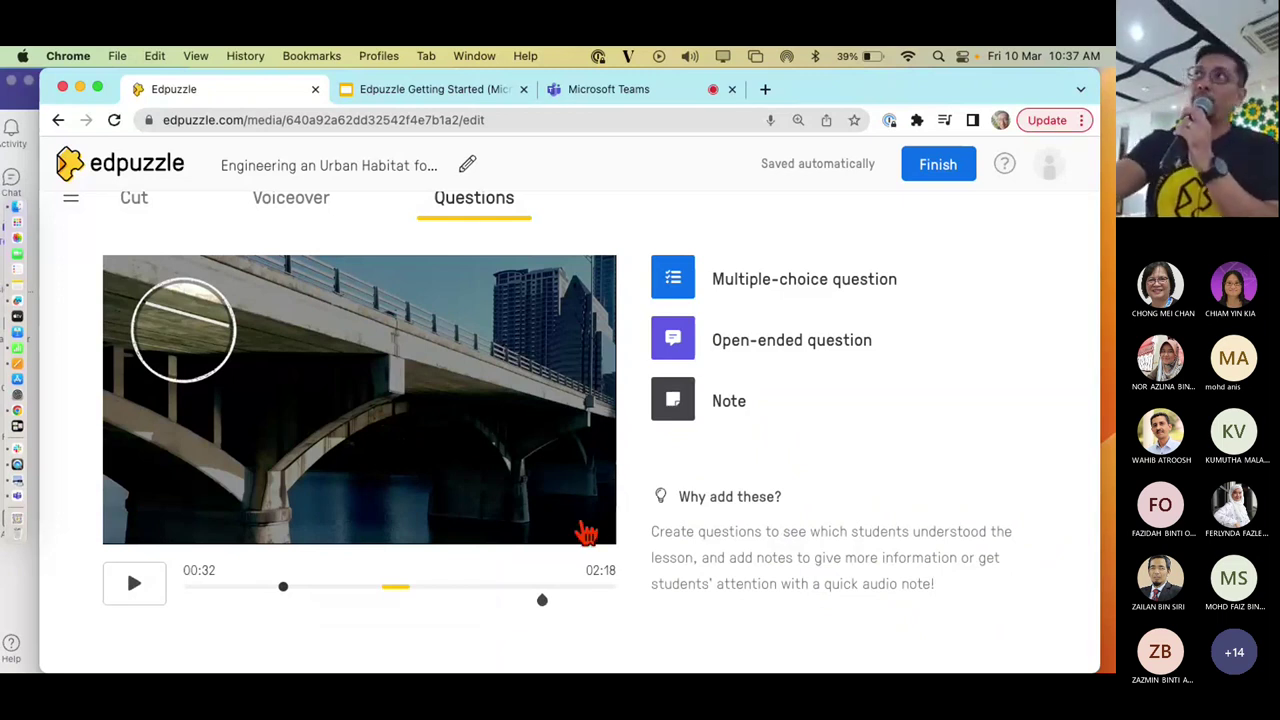
{"action": "mouse_move", "coordinate": [794, 291]}
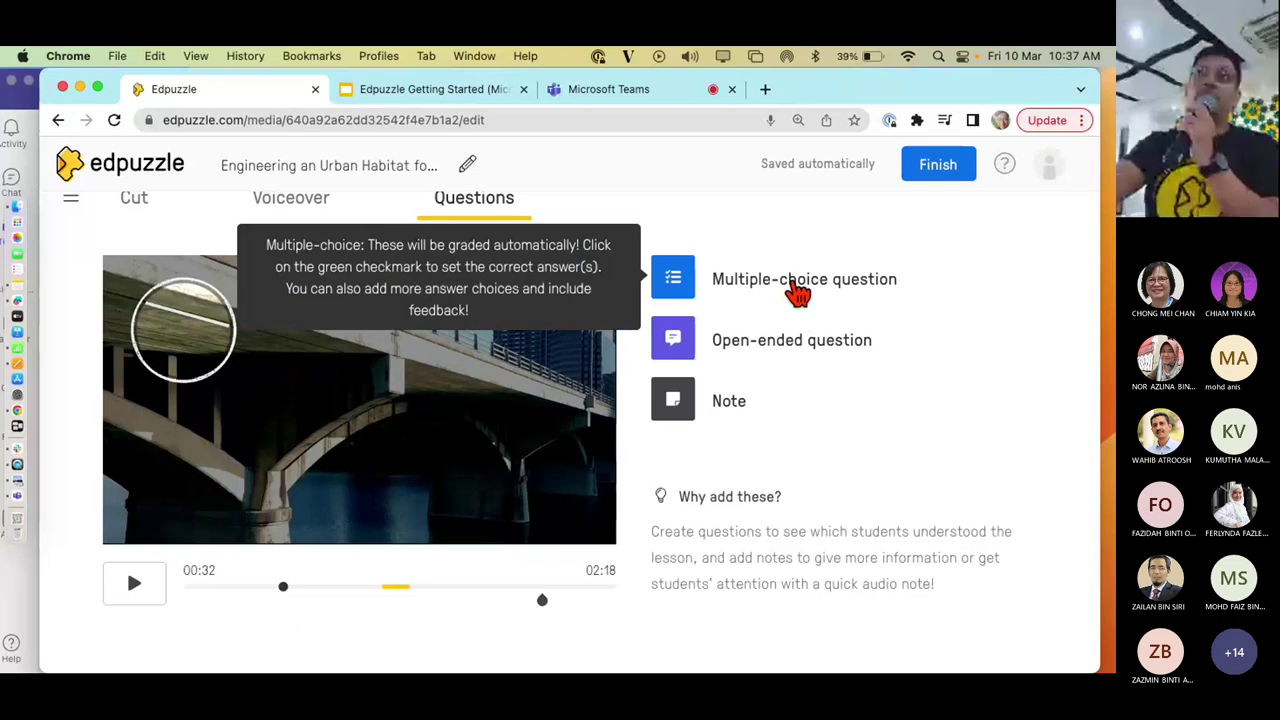
{"action": "left_click", "coordinate": [797, 285]}
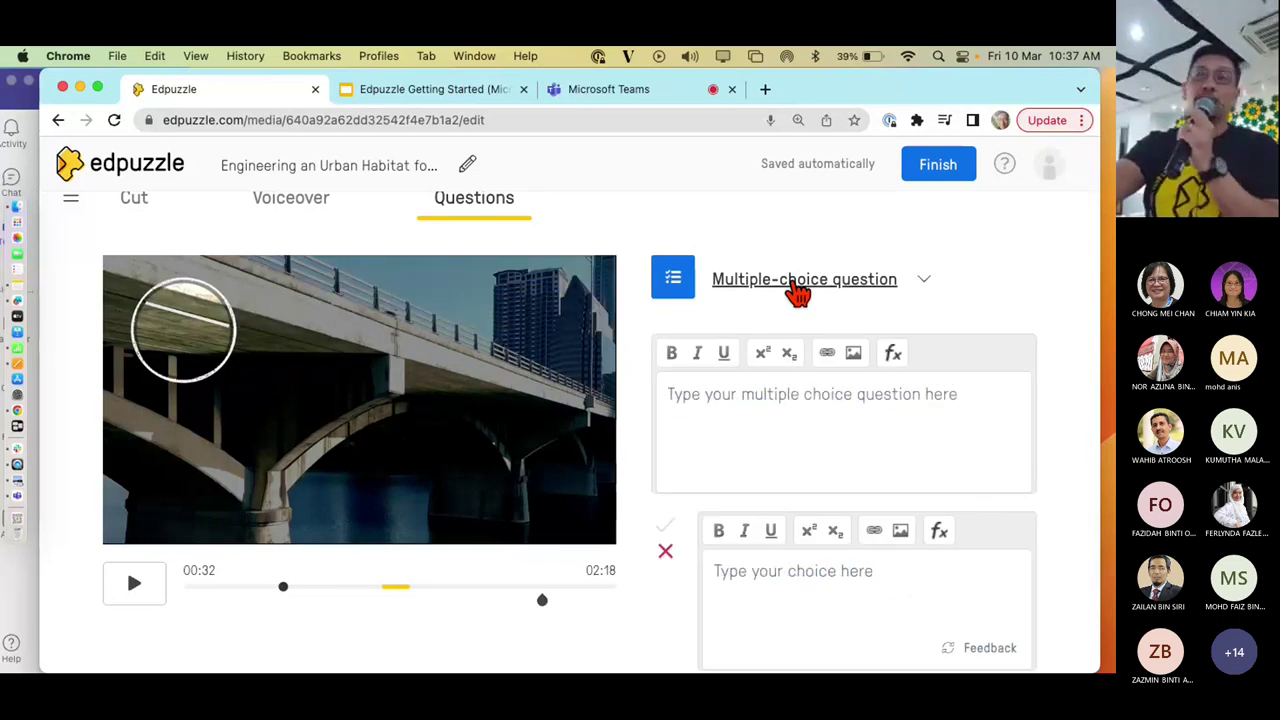
{"action": "left_click", "coordinate": [752, 394]}
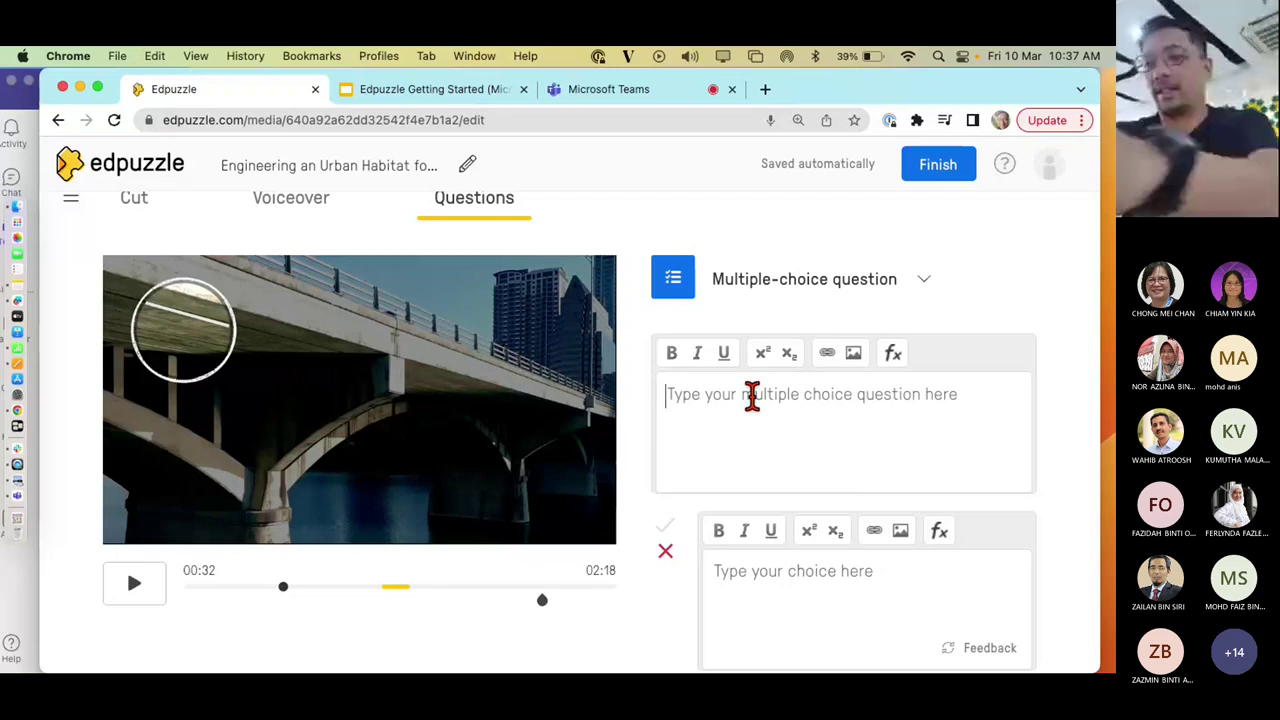
{"action": "type", "text": "Which i"}
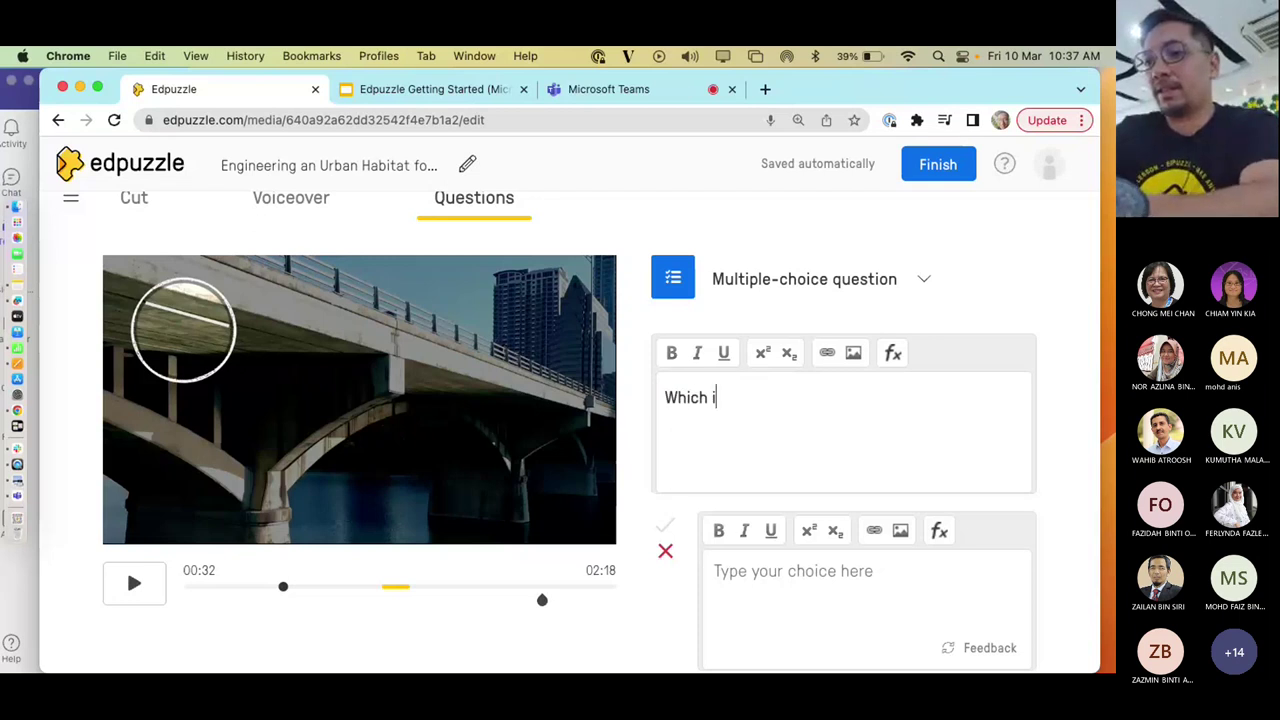
{"action": "type", "text": "s correct?"}
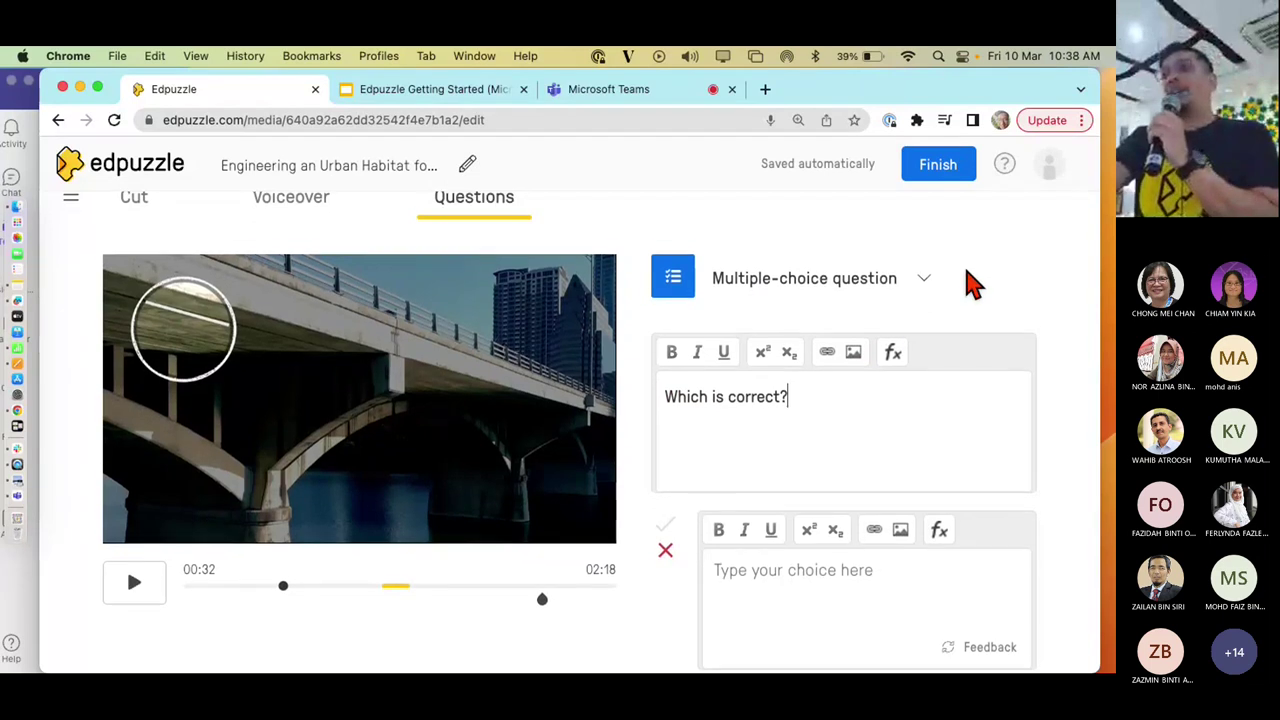
Enter A and B as the question's two answer choices and mark B as the correct answer
{"action": "scroll", "coordinate": [968, 283], "scroll_direction": "down", "scroll_amount": 1}
{"action": "scroll", "coordinate": [968, 283], "scroll_direction": "down", "scroll_amount": 2}
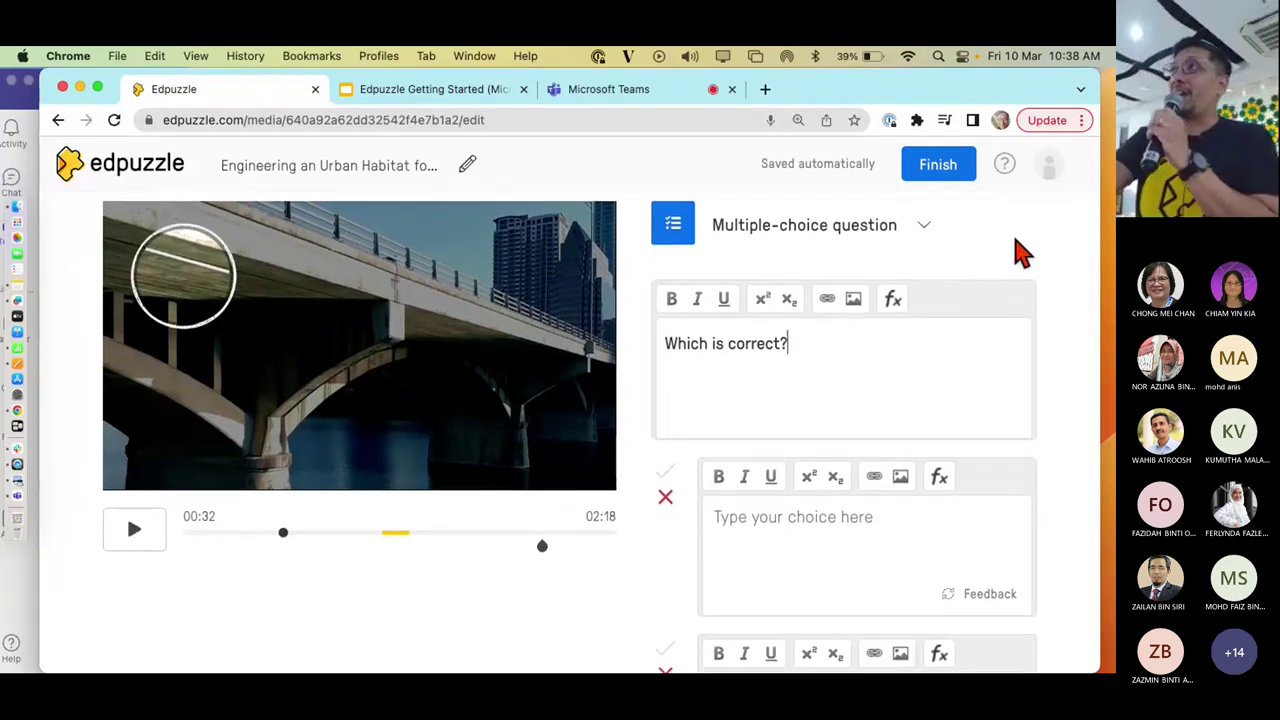
{"action": "scroll", "coordinate": [1020, 253], "scroll_direction": "down", "scroll_amount": 2}
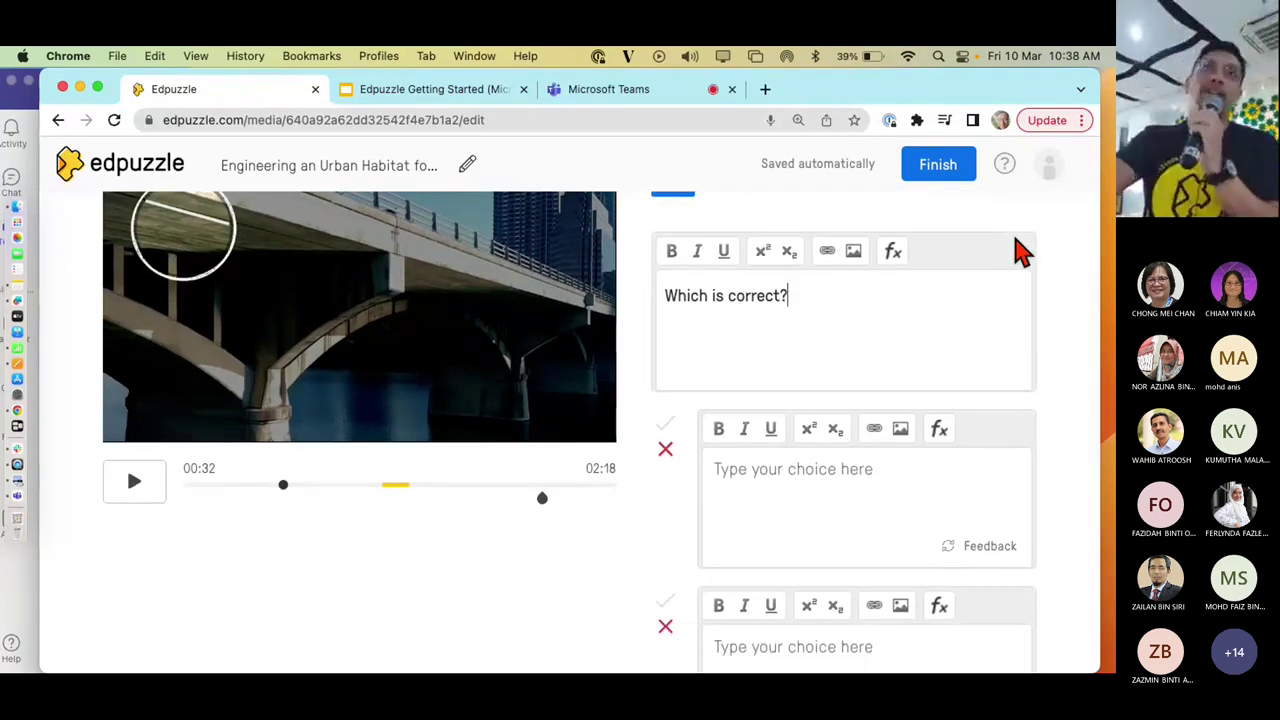
{"action": "left_click", "coordinate": [805, 480]}
{"action": "type", "text": "A"}
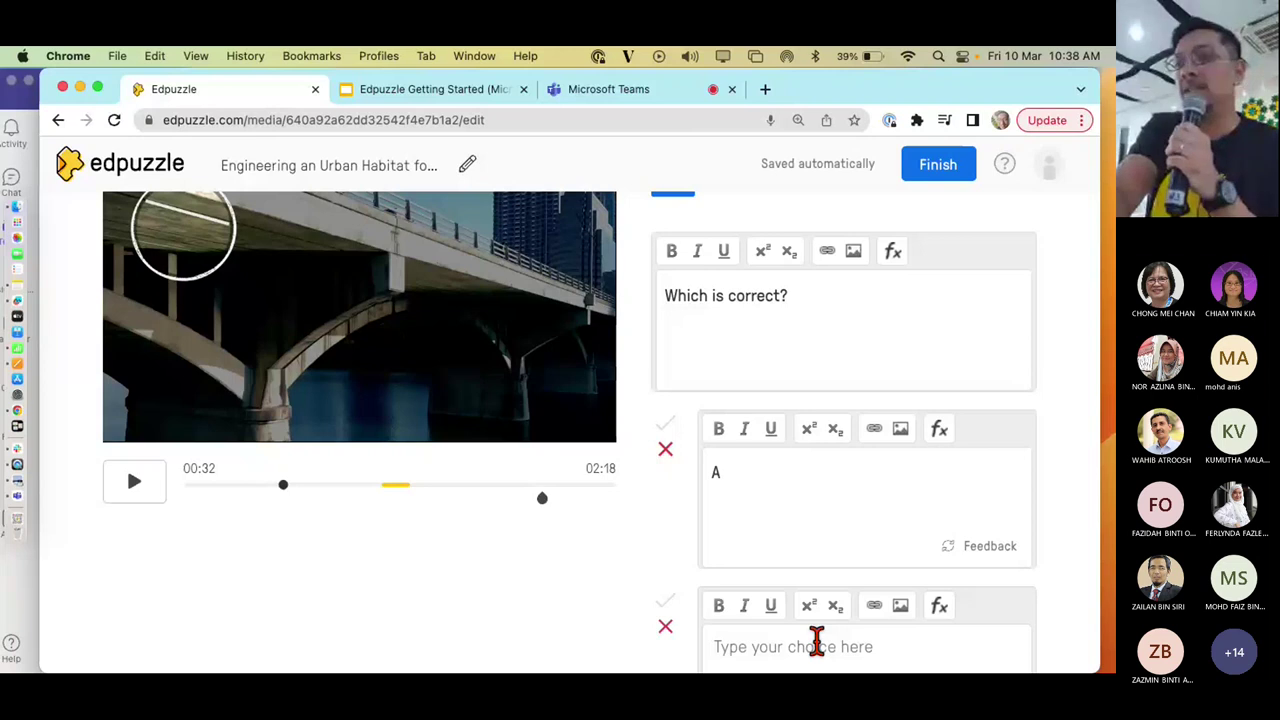
{"action": "left_click", "coordinate": [816, 640]}
{"action": "type", "text": "B"}
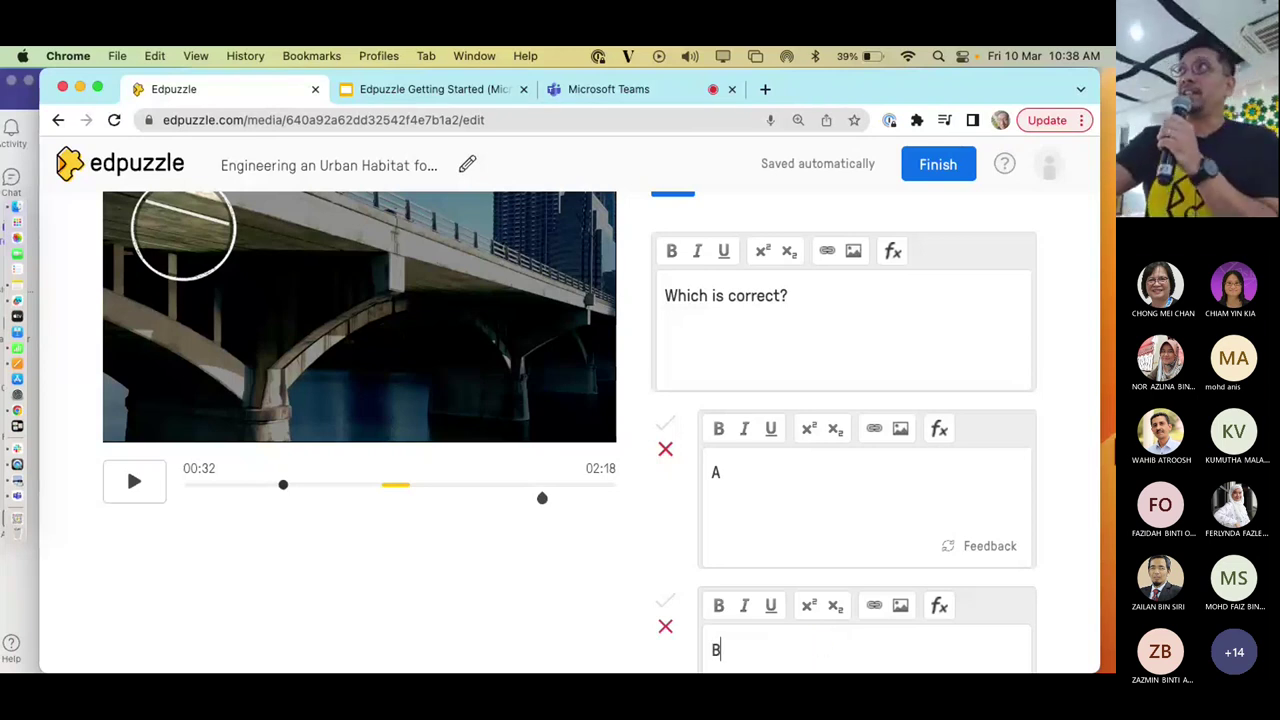
{"action": "scroll", "coordinate": [1078, 452], "scroll_direction": "down", "scroll_amount": 1}
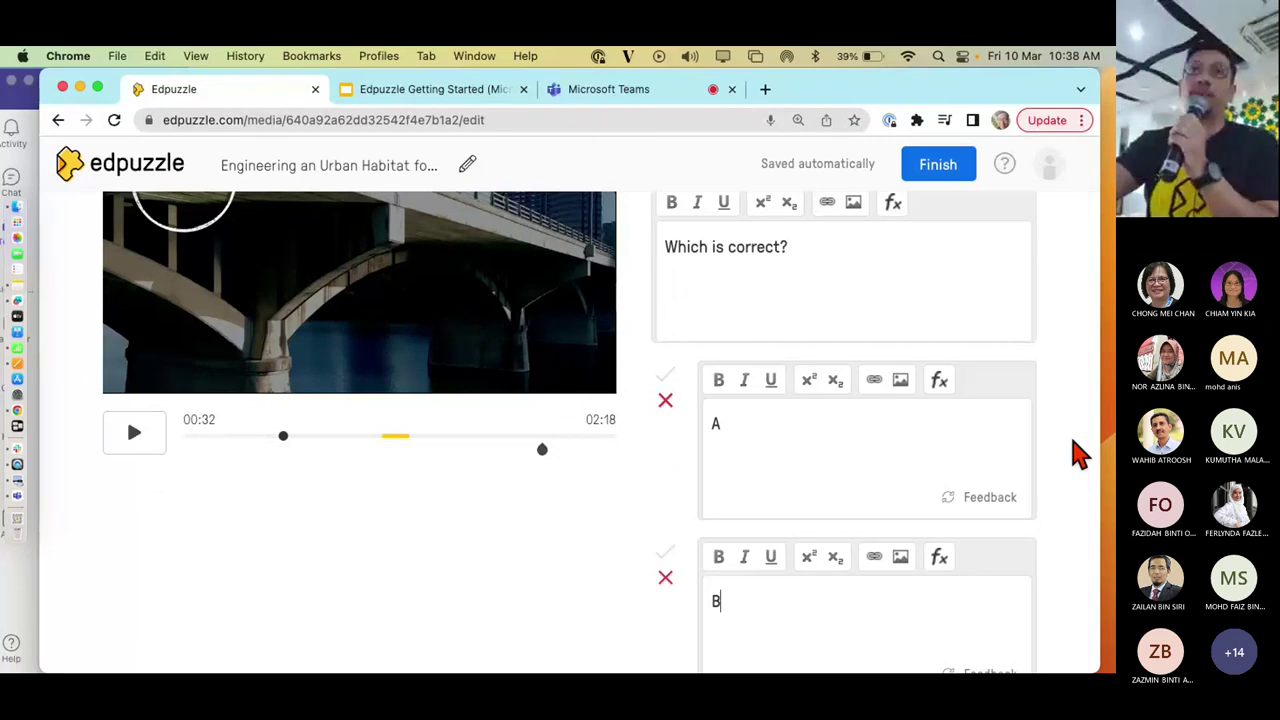
{"action": "left_click", "coordinate": [666, 558]}
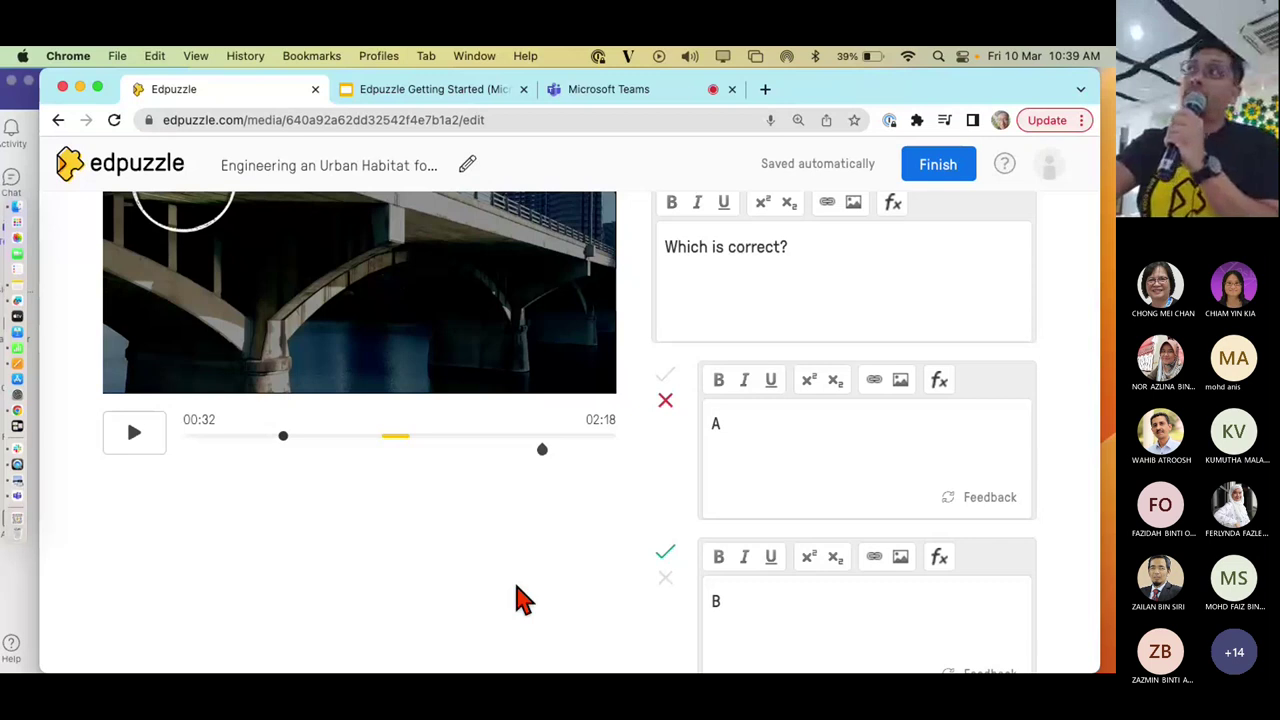
Add a third, blank answer choice to the multiple-choice question
{"action": "scroll", "coordinate": [523, 598], "scroll_direction": "down", "scroll_amount": 1}
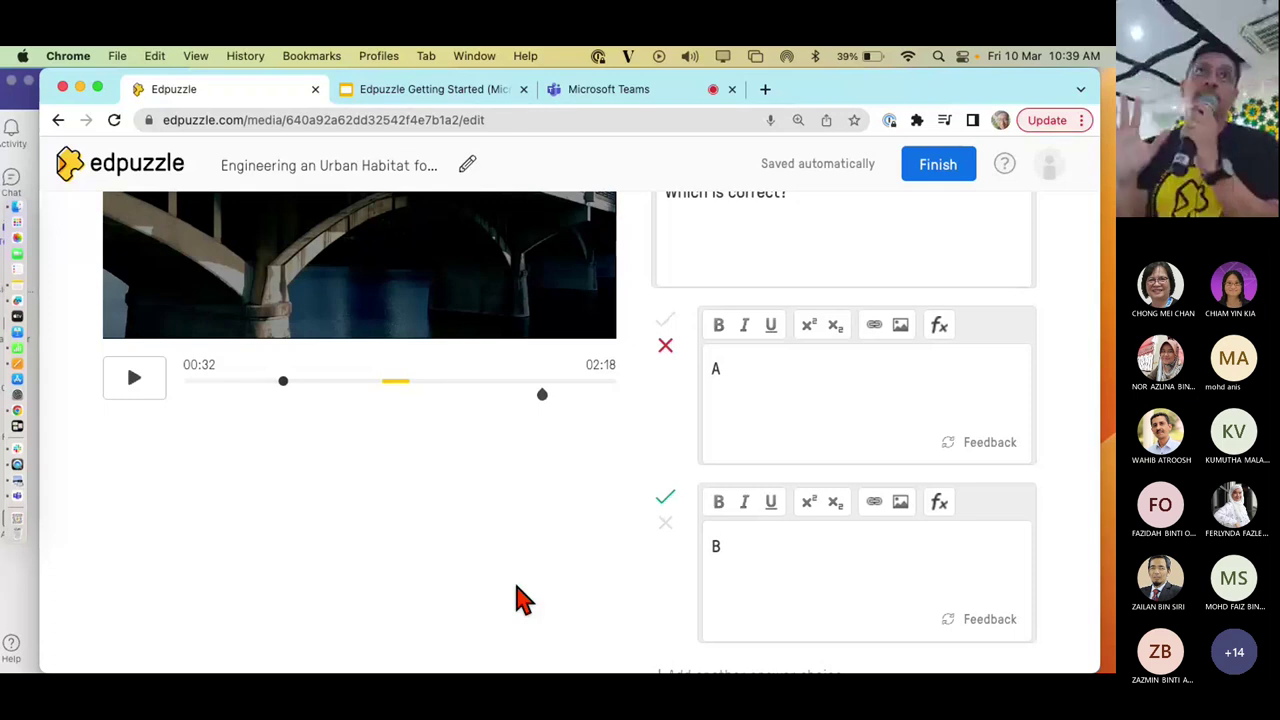
{"action": "scroll", "coordinate": [520, 600], "scroll_direction": "down", "scroll_amount": 1}
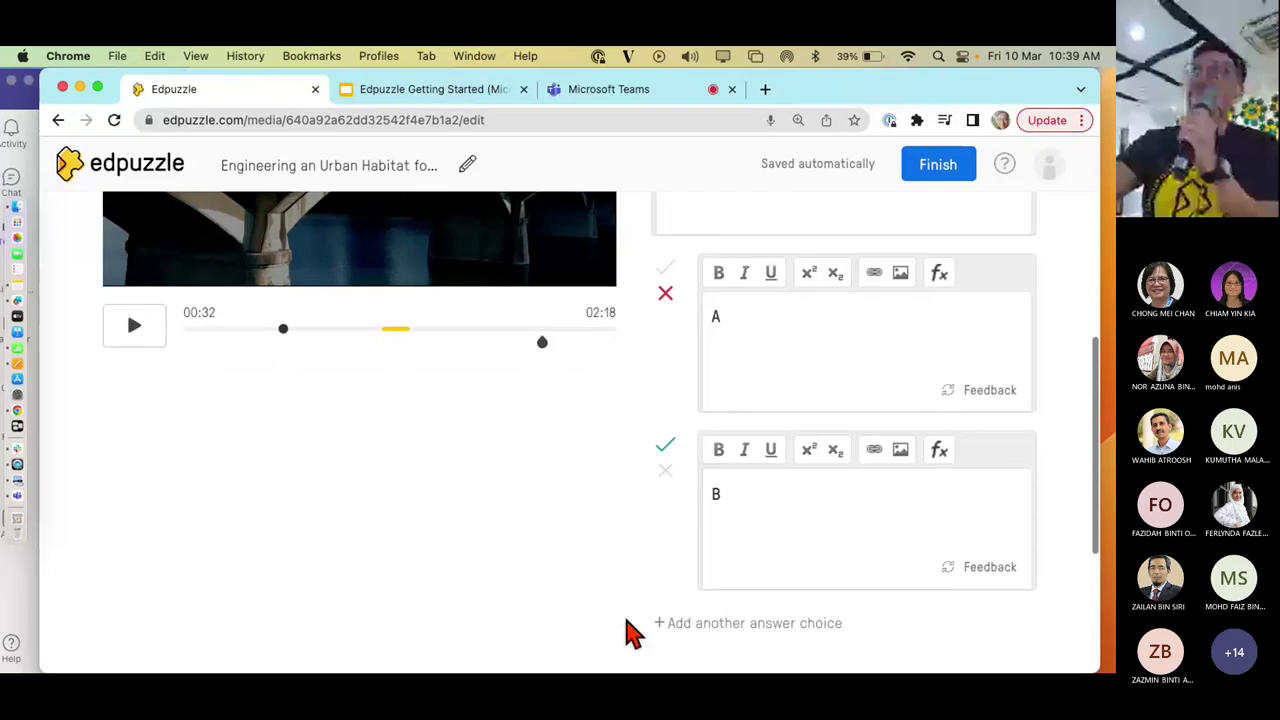
{"action": "left_click", "coordinate": [721, 624]}
{"action": "scroll", "coordinate": [571, 580], "scroll_direction": "down", "scroll_amount": 3}
{"action": "scroll", "coordinate": [571, 580], "scroll_direction": "up", "scroll_amount": 3}
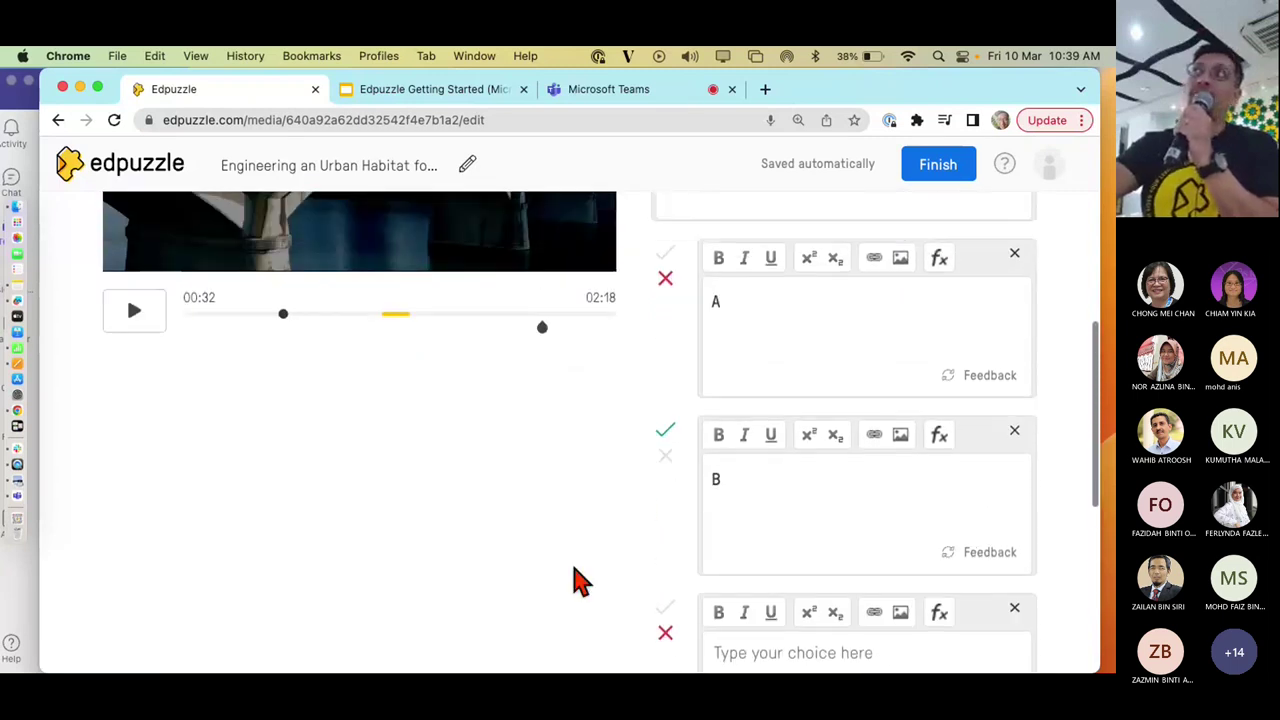
{"action": "scroll", "coordinate": [578, 580], "scroll_direction": "down", "scroll_amount": 1}
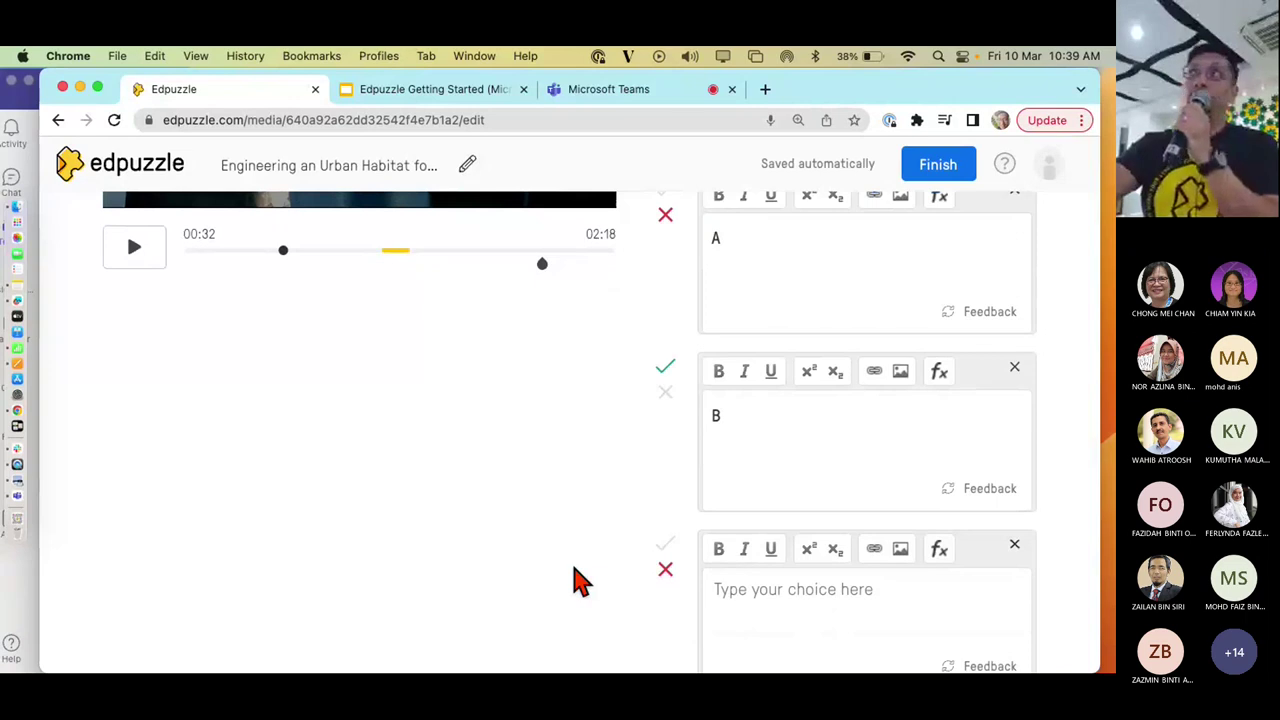
{"action": "scroll", "coordinate": [578, 580], "scroll_direction": "up", "scroll_amount": 6}
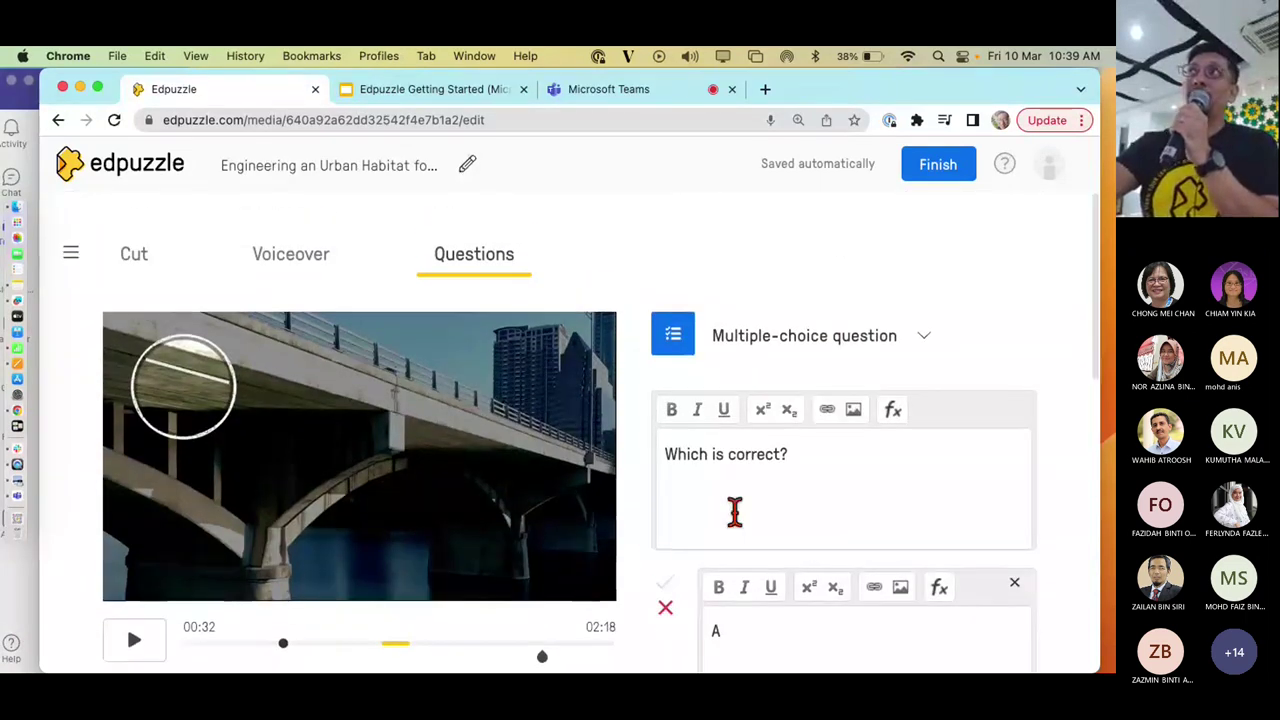
View the equation editor's symbol tools for the question text and close it without inserting an equation
{"action": "left_click", "coordinate": [769, 497]}
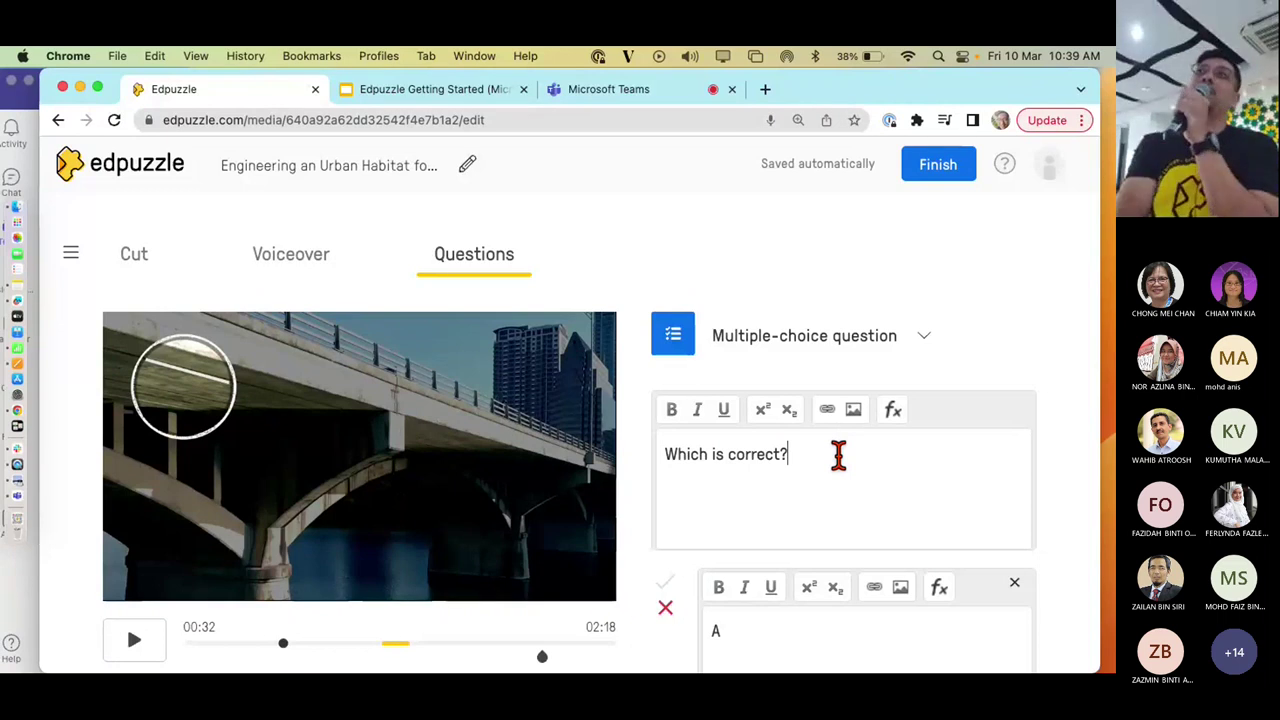
{"action": "left_click", "coordinate": [891, 412]}
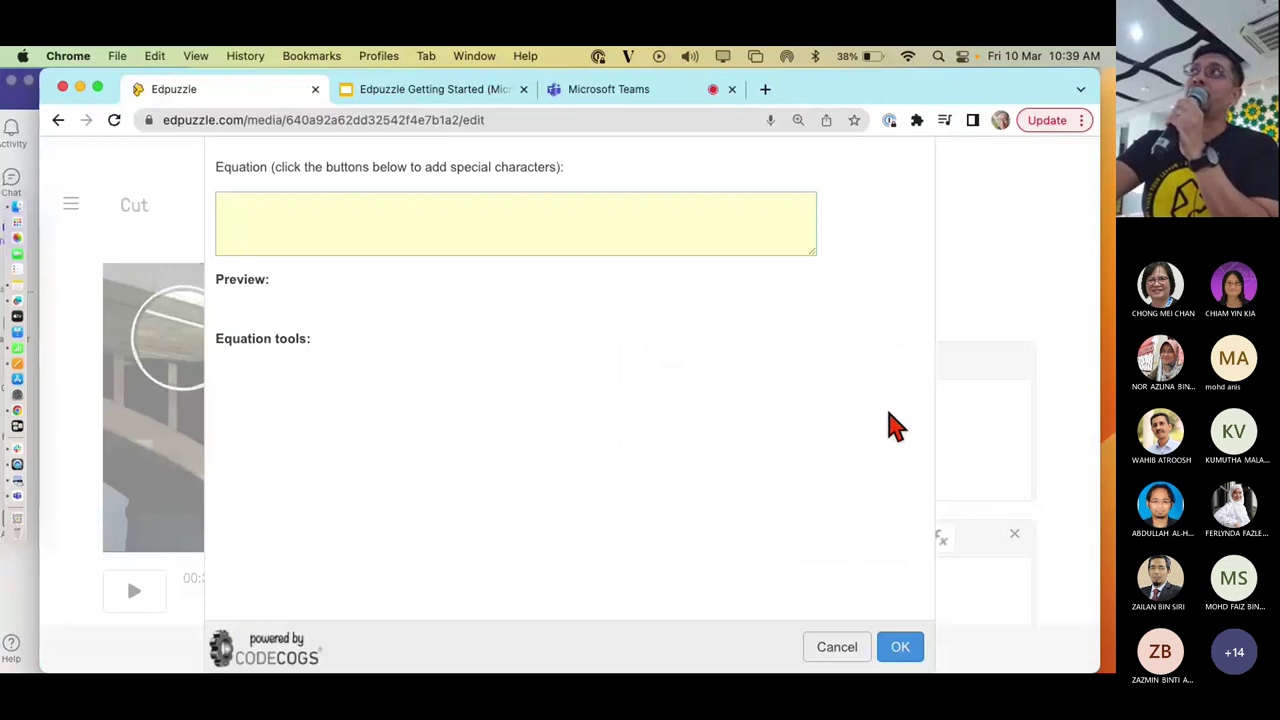
{"action": "left_click", "coordinate": [833, 646]}
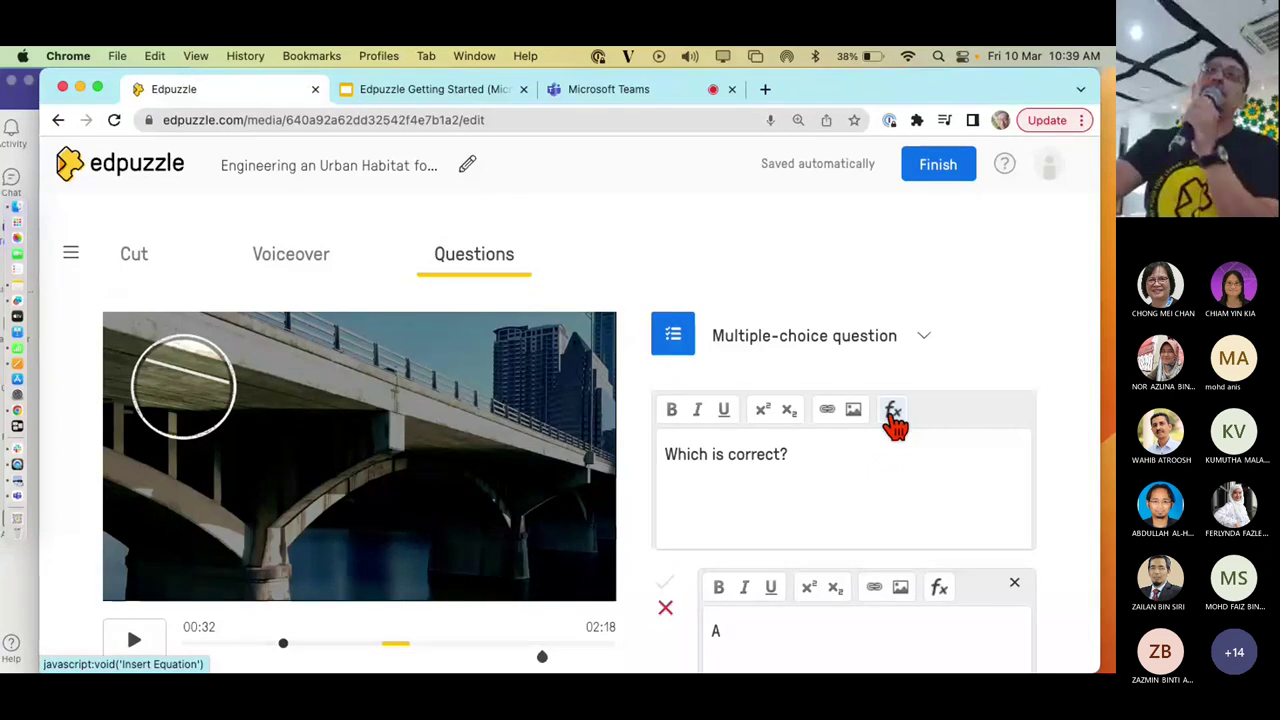
{"action": "left_click", "coordinate": [893, 420]}
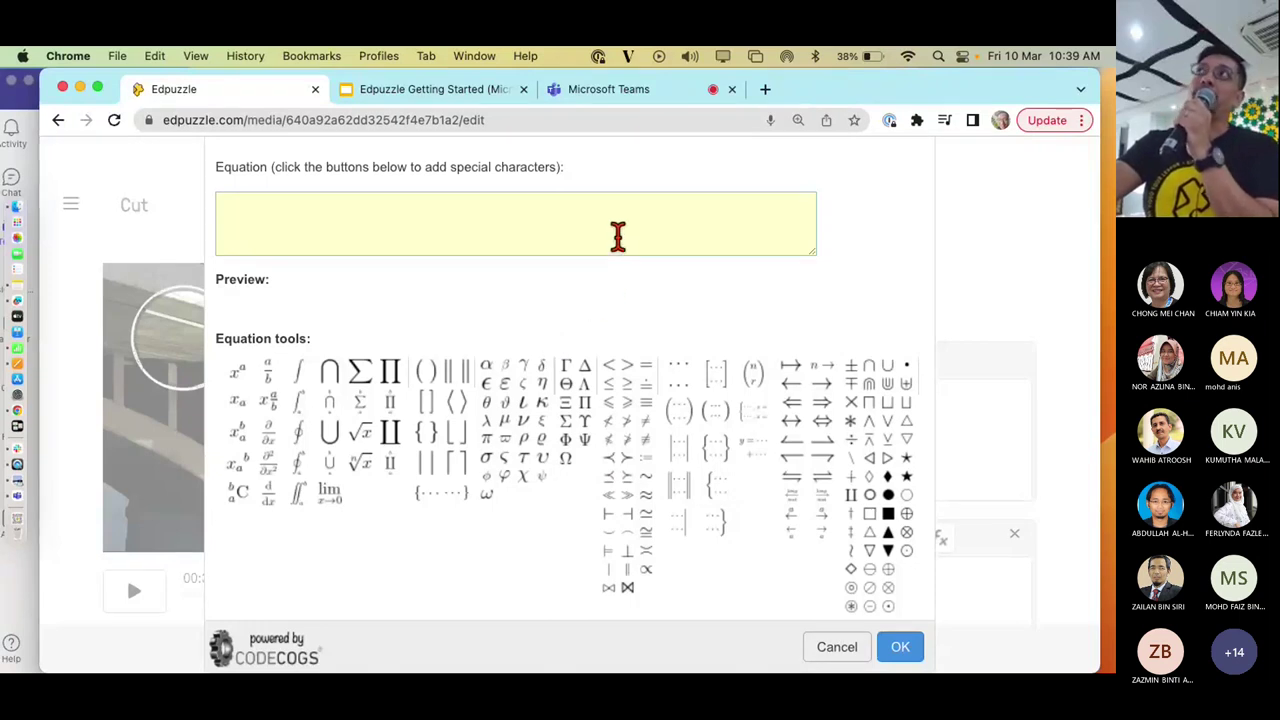
{"action": "left_click", "coordinate": [837, 648]}
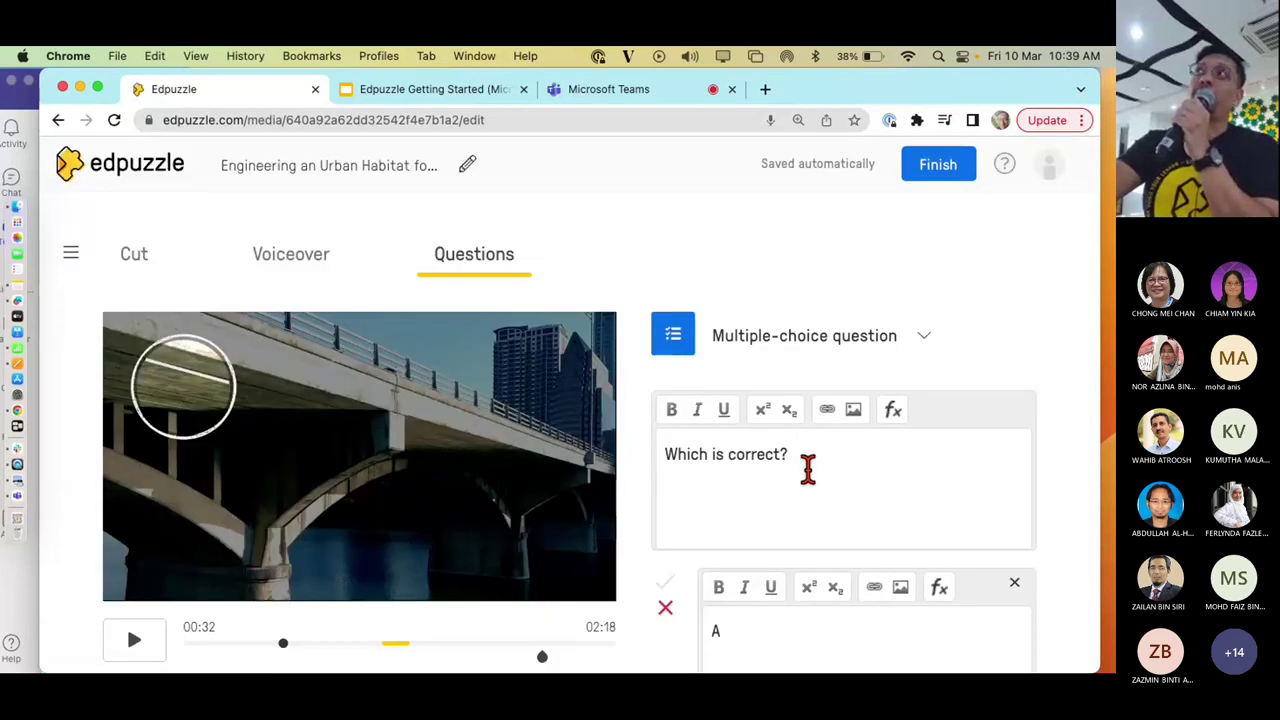
View the upload and URL options for adding an image to the question, and close them without adding one
{"action": "scroll", "coordinate": [808, 470], "scroll_direction": "down", "scroll_amount": 4}
{"action": "left_click", "coordinate": [813, 495]}
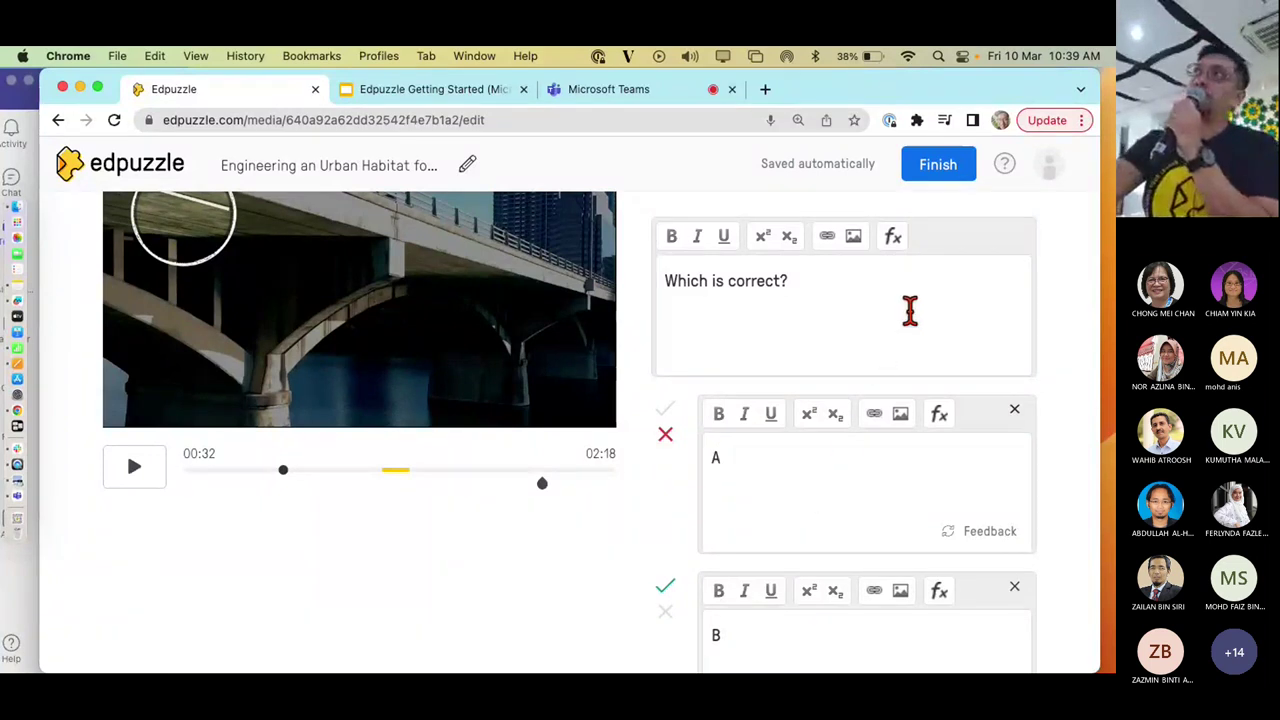
{"action": "scroll", "coordinate": [885, 270], "scroll_direction": "up", "scroll_amount": 1}
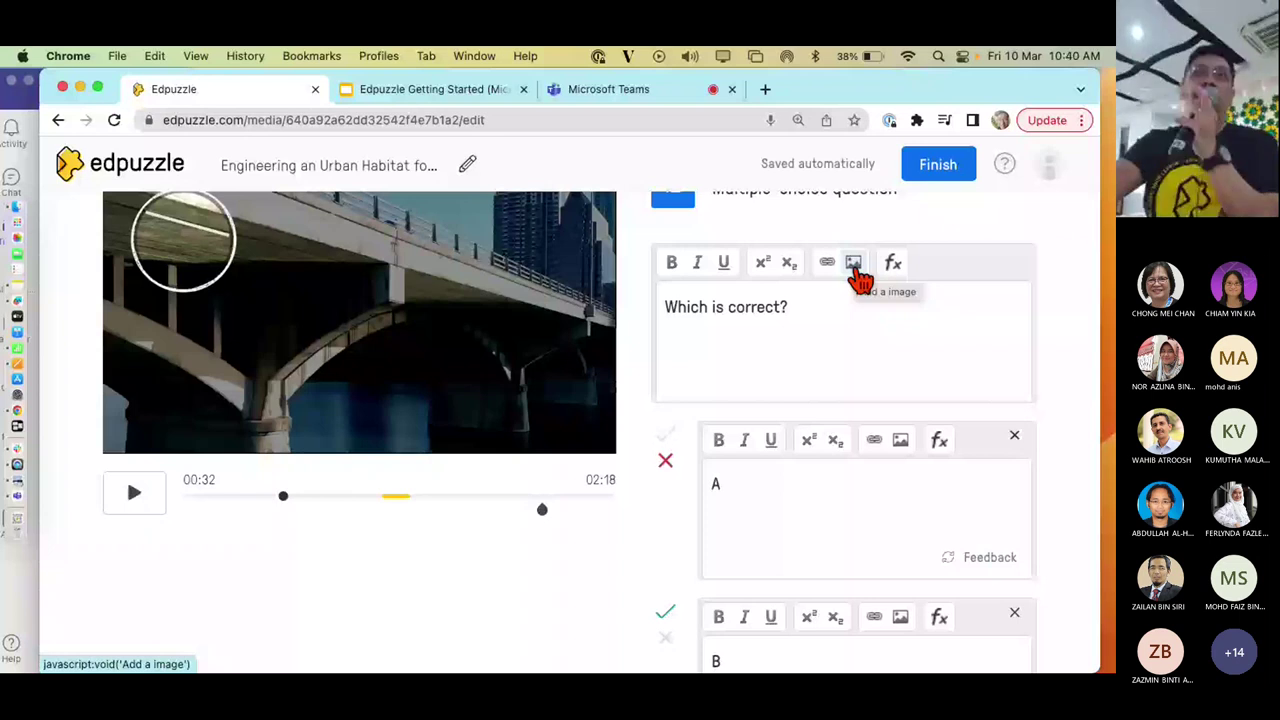
{"action": "left_click", "coordinate": [855, 270]}
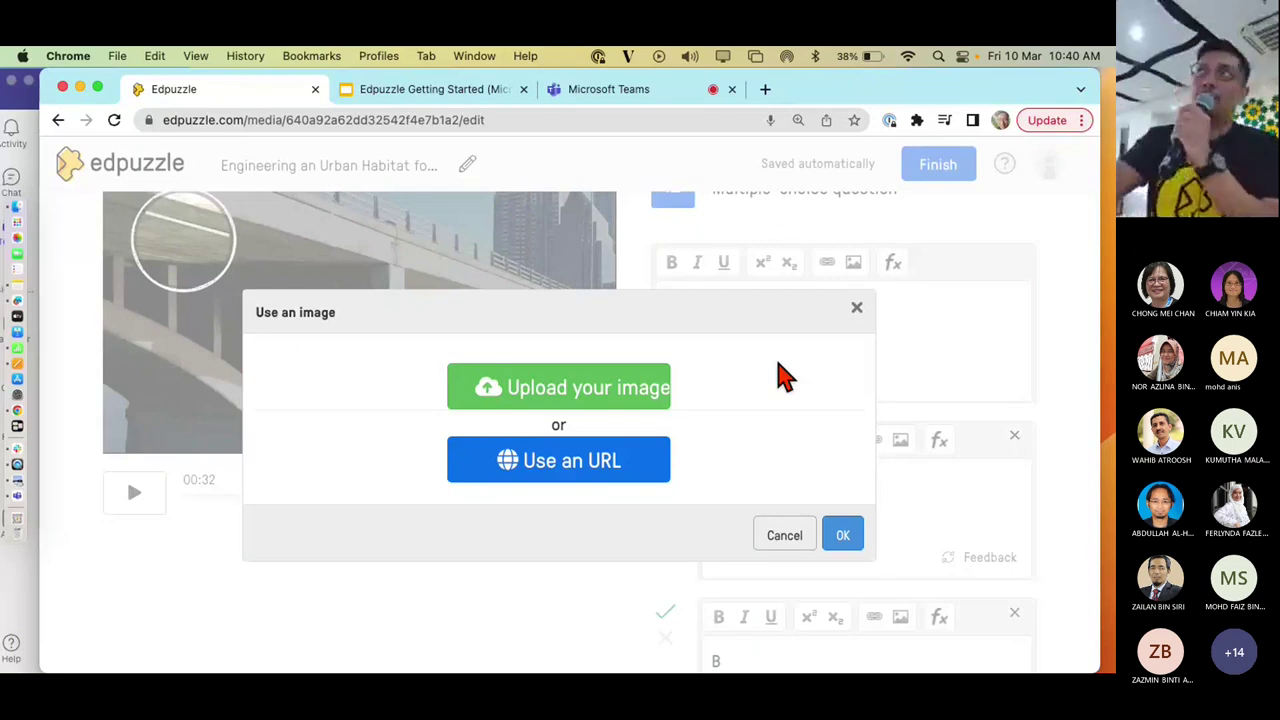
{"action": "left_click", "coordinate": [857, 310]}
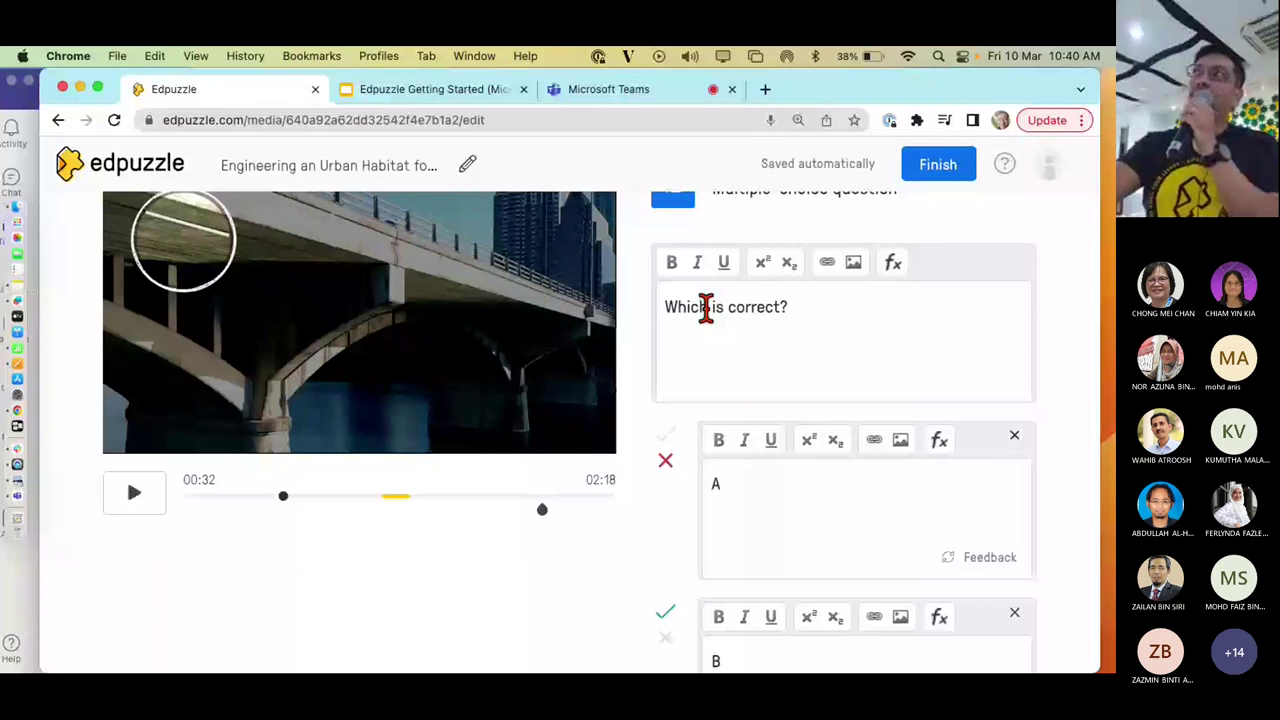
Select the word "Which" in the question, view its Insert Link settings, and close them without adding a link
{"action": "double_click", "coordinate": [706, 307]}
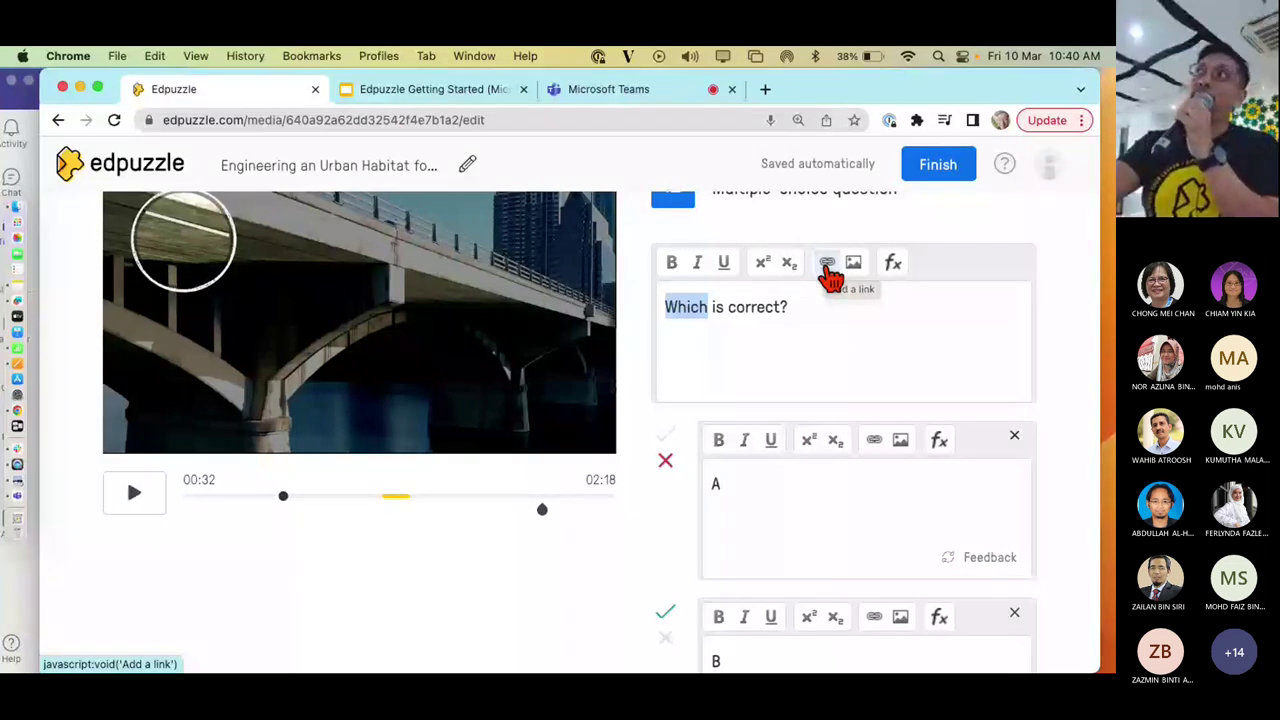
{"action": "left_click", "coordinate": [827, 263]}
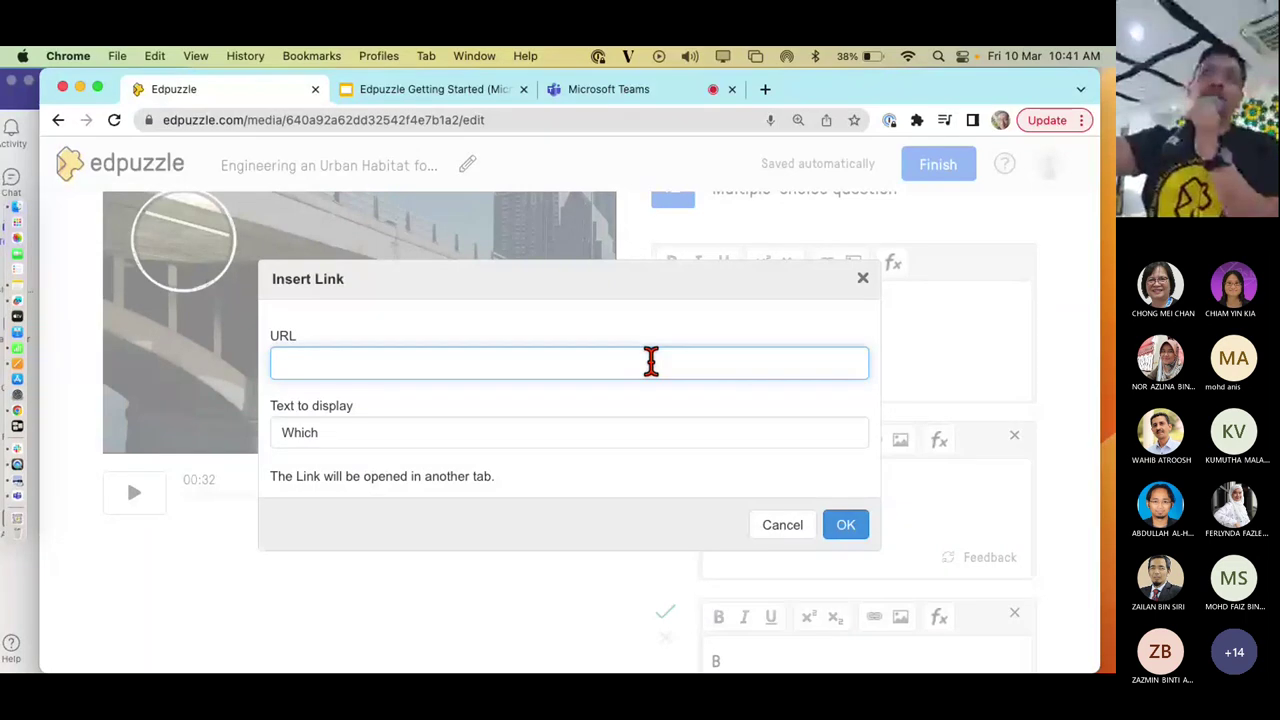
{"action": "left_click", "coordinate": [864, 281]}
View the feedback field of answer choice A without entering any feedback, and return to its answer text
{"action": "scroll", "coordinate": [771, 540], "scroll_direction": "down", "scroll_amount": 2}
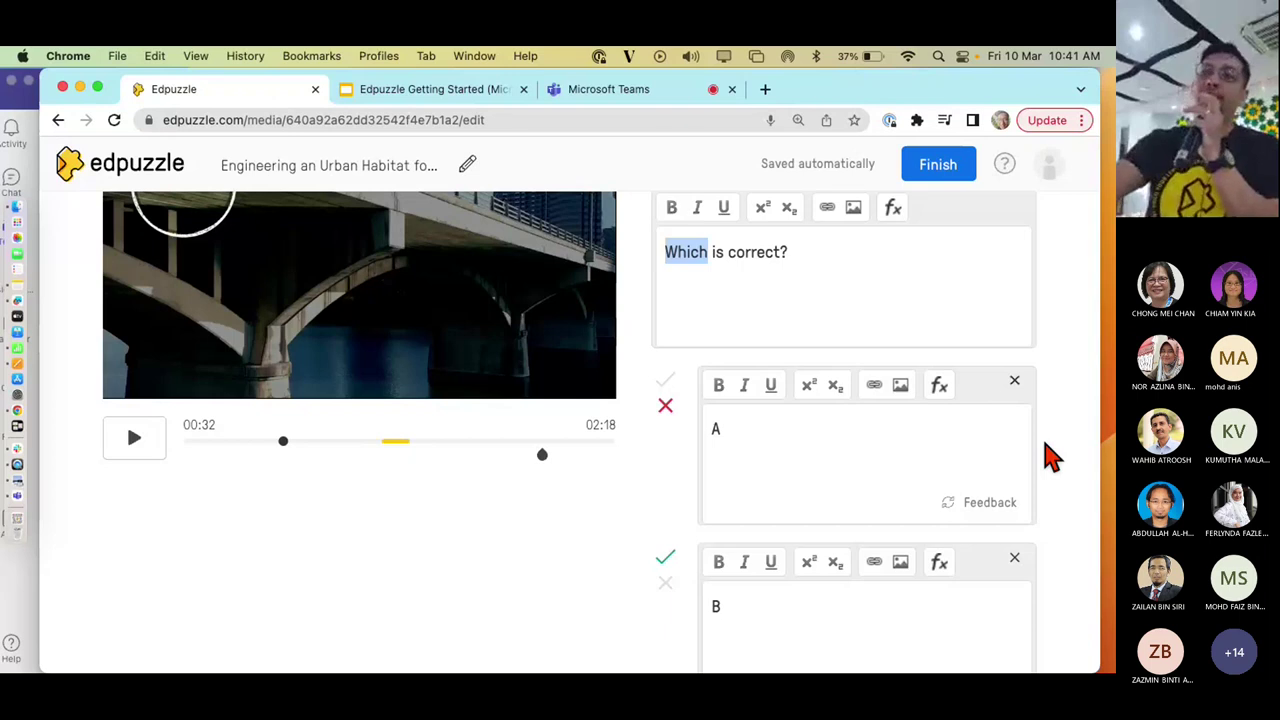
{"action": "scroll", "coordinate": [1050, 455], "scroll_direction": "down", "scroll_amount": 1}
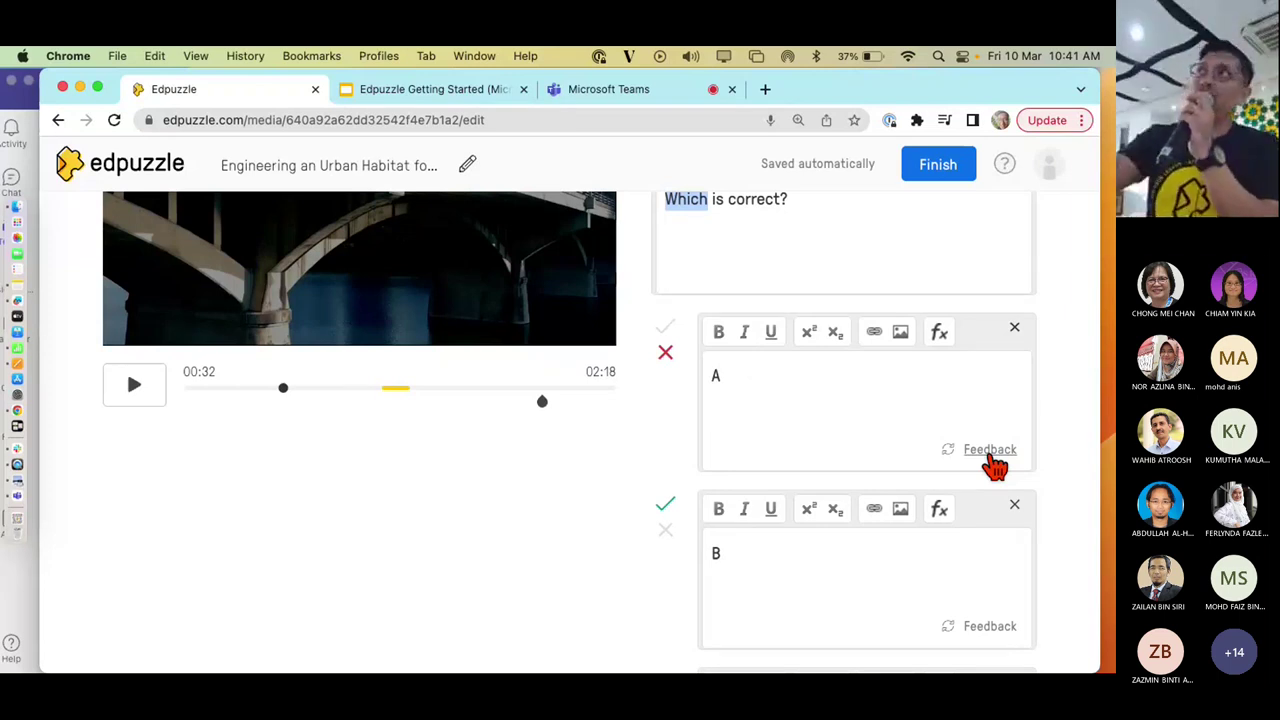
{"action": "left_click", "coordinate": [995, 463]}
{"action": "left_click", "coordinate": [846, 399]}
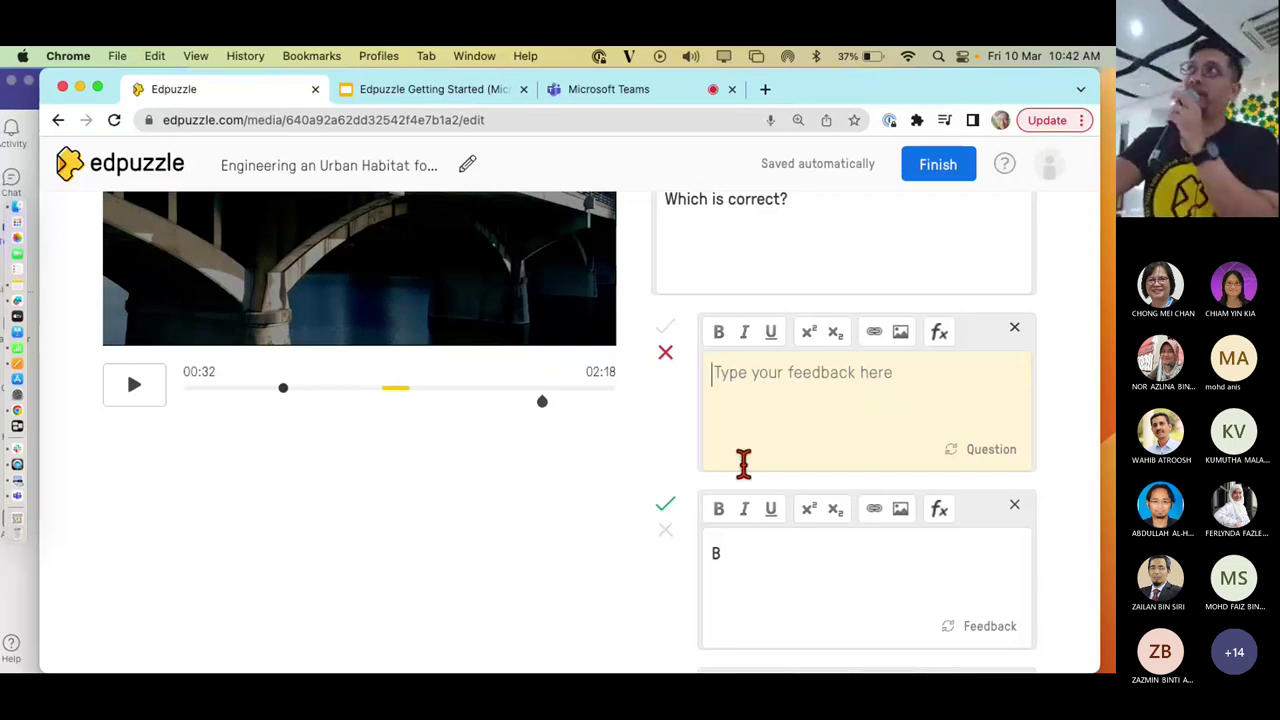
{"action": "scroll", "coordinate": [535, 508], "scroll_direction": "up", "scroll_amount": 4}
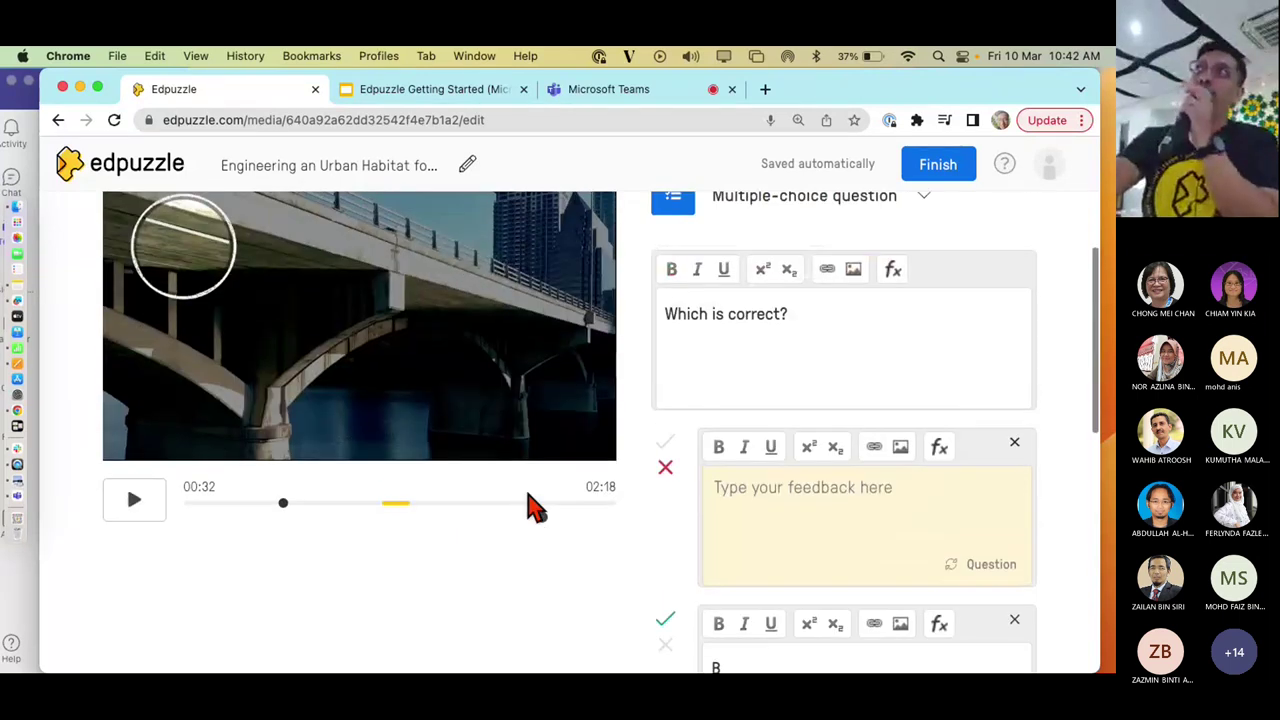
{"action": "left_click", "coordinate": [831, 362]}
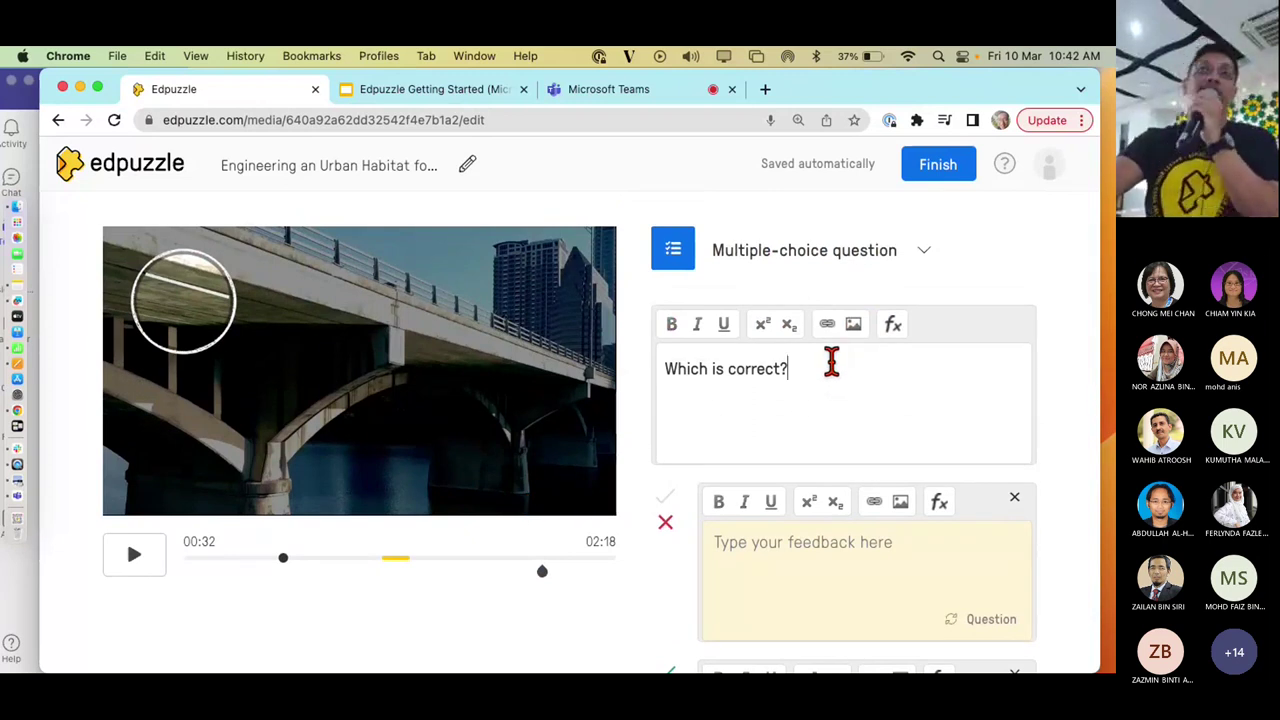
{"action": "scroll", "coordinate": [831, 362], "scroll_direction": "down", "scroll_amount": 4}
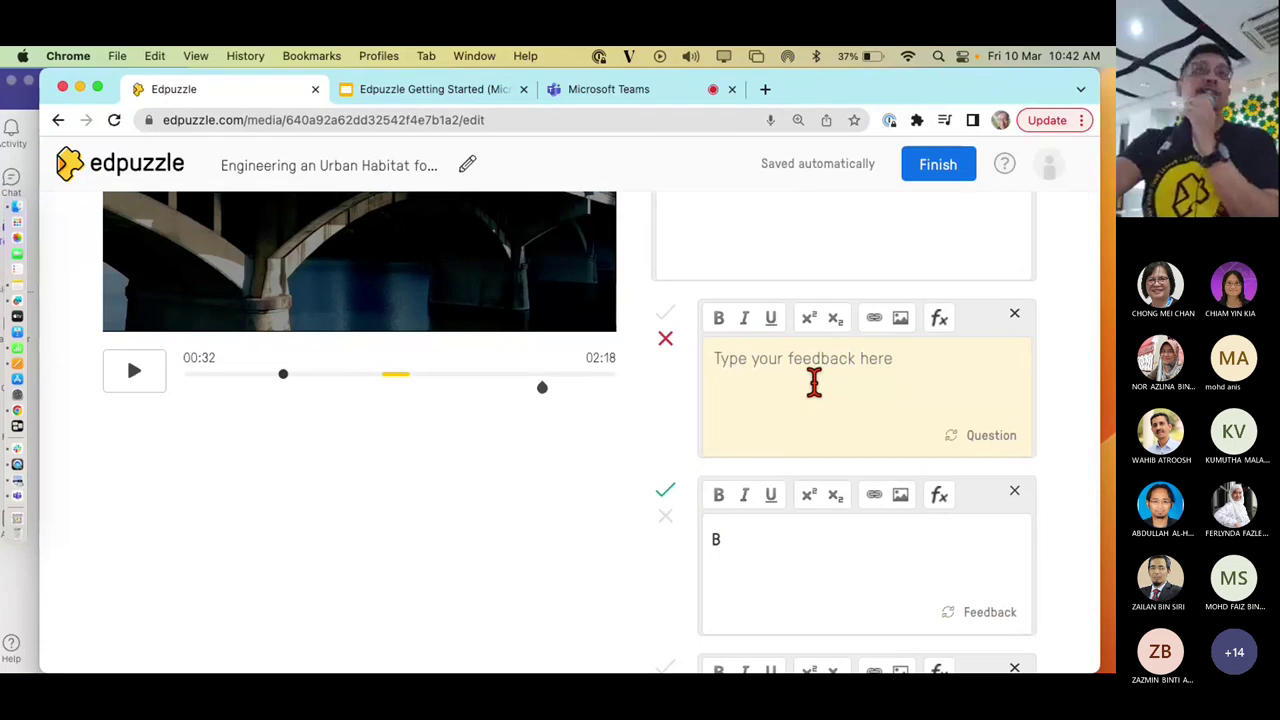
{"action": "left_click", "coordinate": [814, 382]}
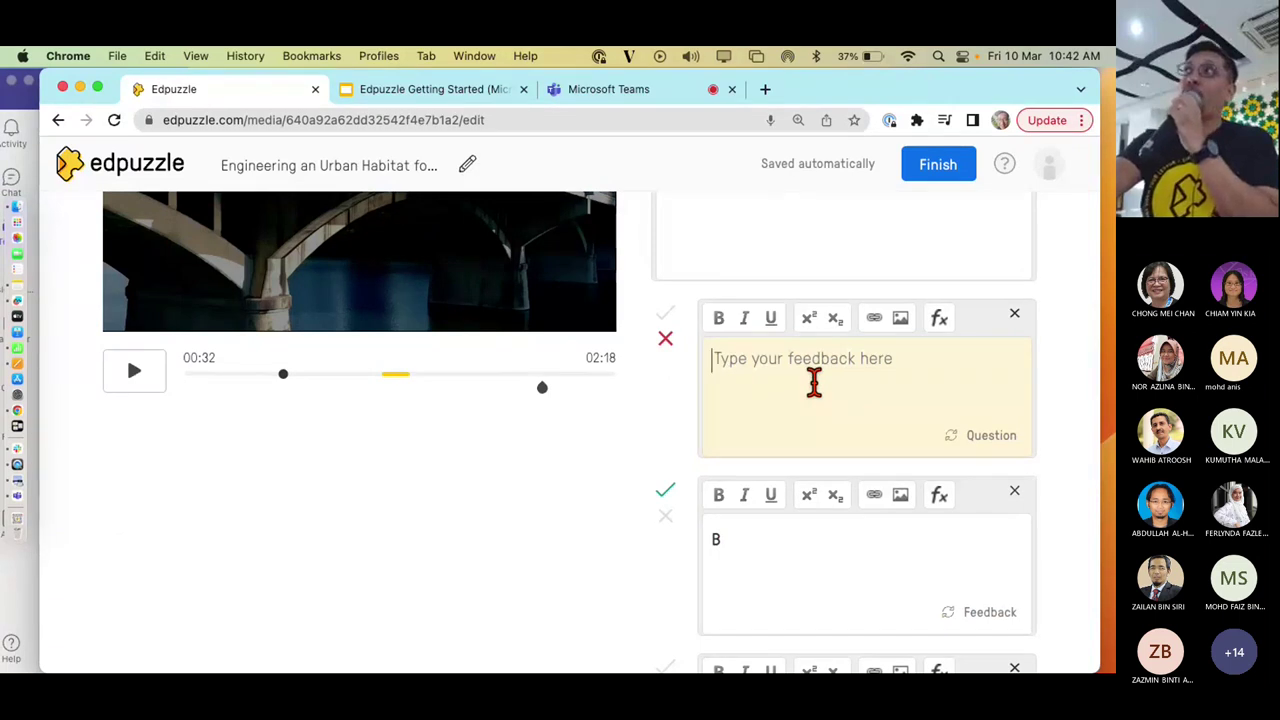
{"action": "left_click", "coordinate": [981, 440]}
Remove the blank third answer choice from the multiple-choice question and save the question
{"action": "scroll", "coordinate": [1065, 422], "scroll_direction": "down", "scroll_amount": 6}
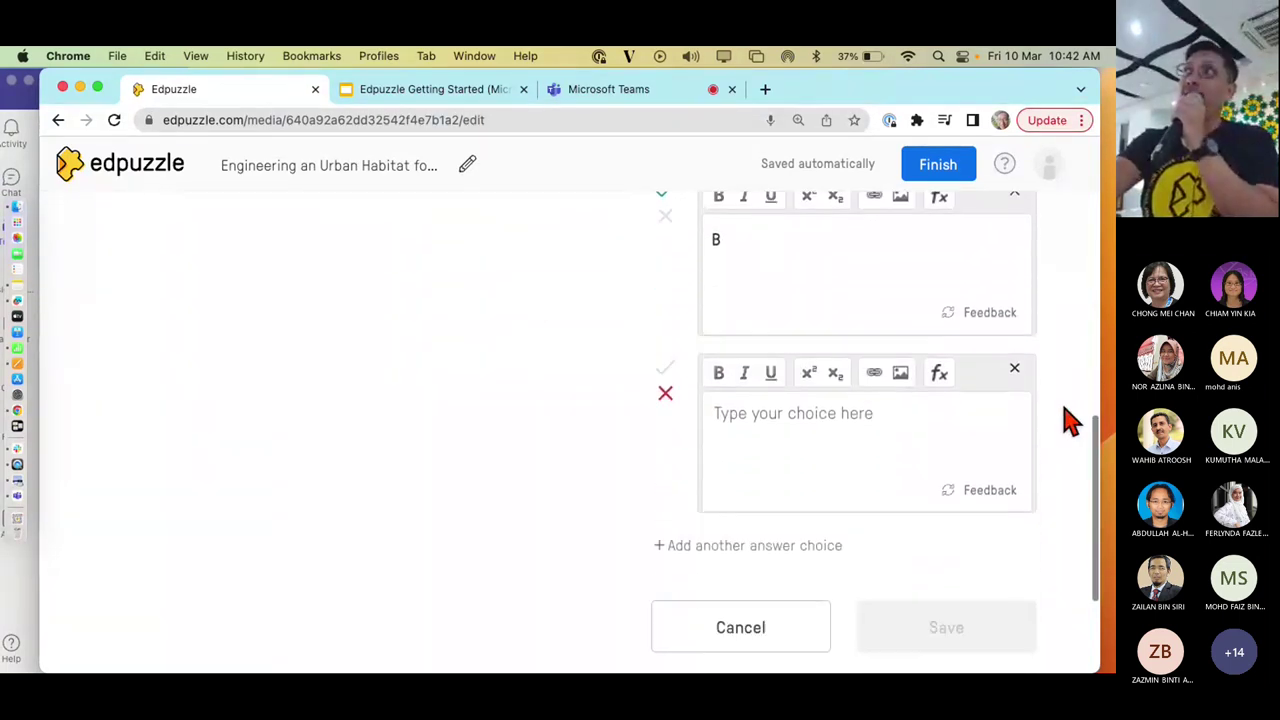
{"action": "left_click", "coordinate": [1014, 369]}
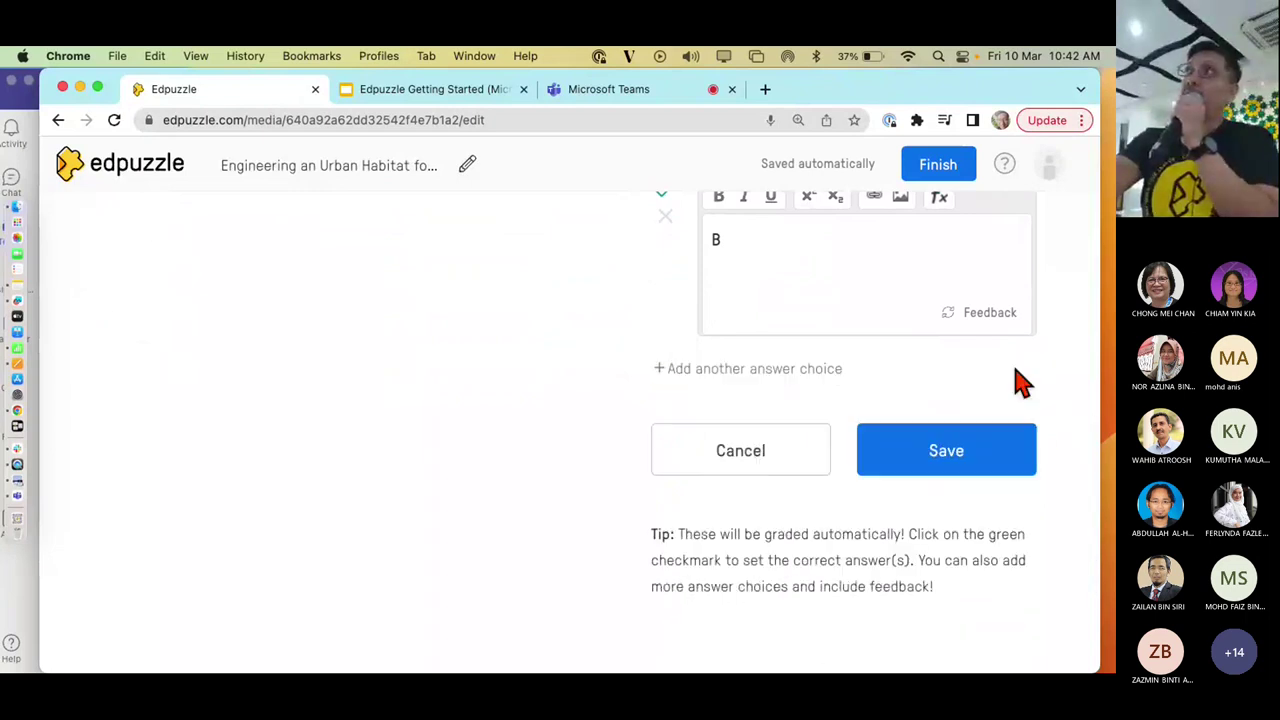
{"action": "scroll", "coordinate": [1028, 378], "scroll_direction": "up", "scroll_amount": 2}
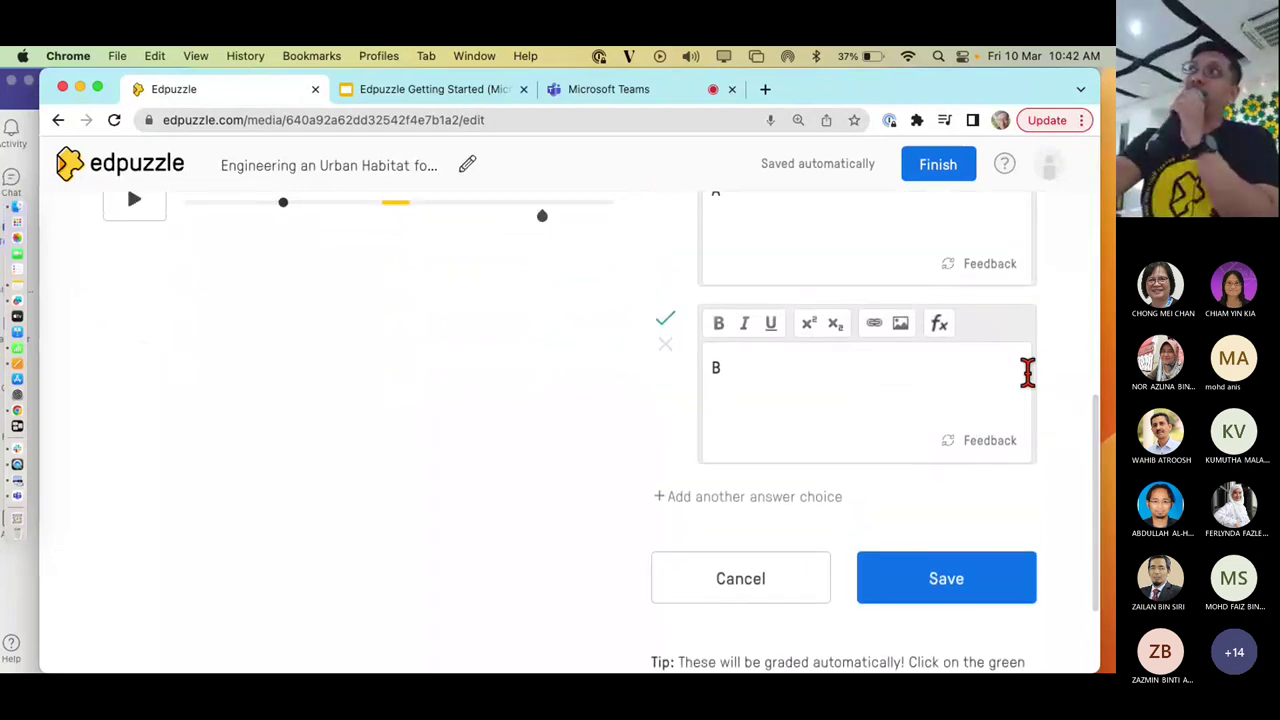
{"action": "scroll", "coordinate": [963, 548], "scroll_direction": "down", "scroll_amount": 2}
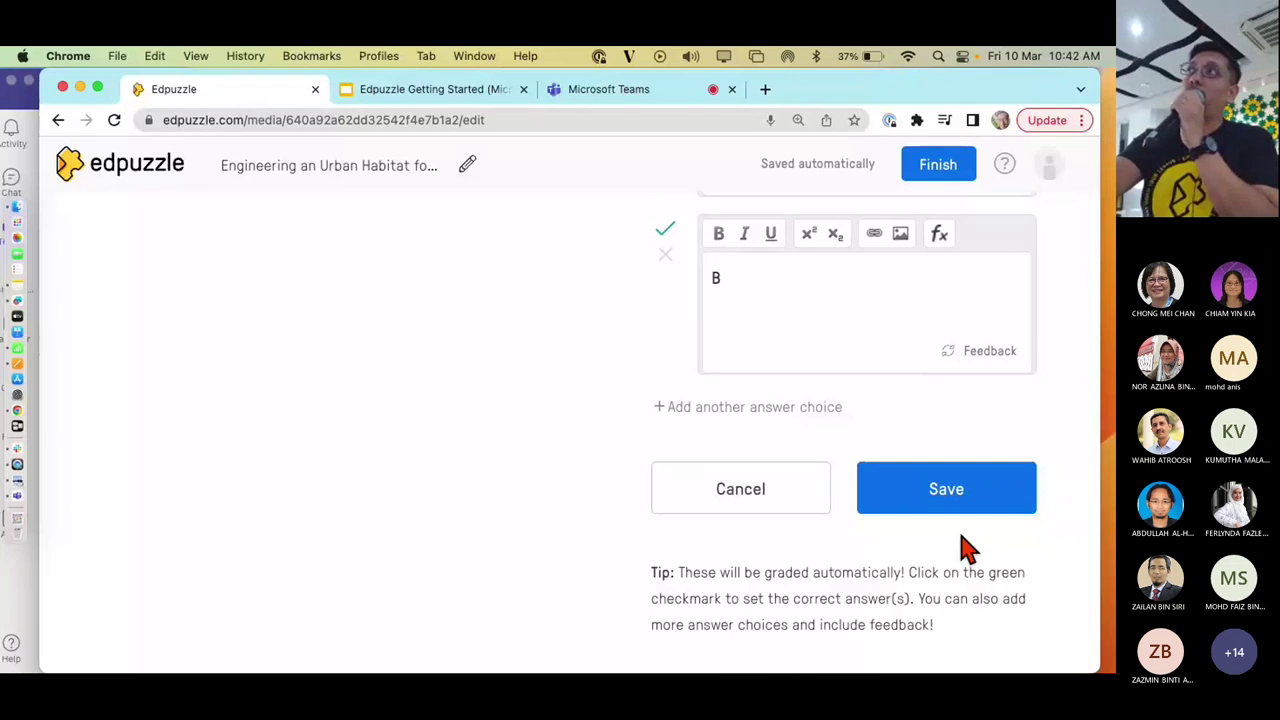
{"action": "left_click", "coordinate": [948, 493]}
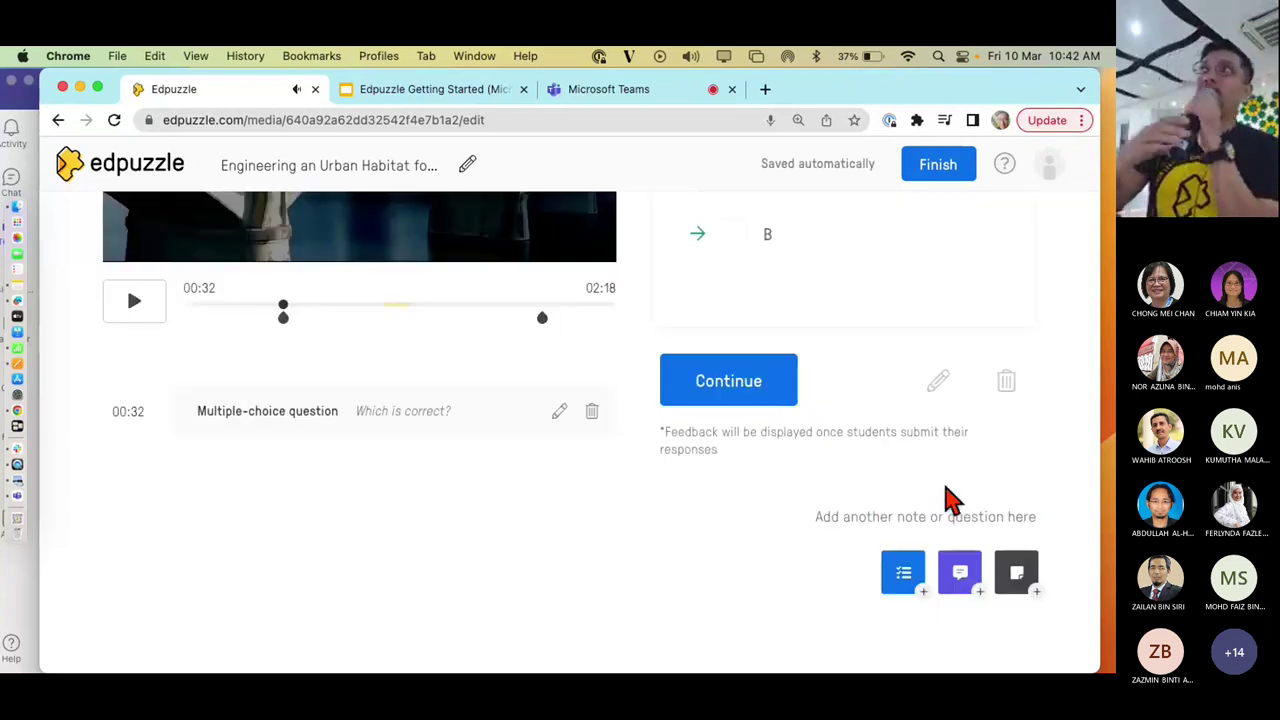
Review the saved "Which is correct?" question and the options for adding another note or question, and continue past it
{"action": "scroll", "coordinate": [950, 500], "scroll_direction": "up", "scroll_amount": 4}
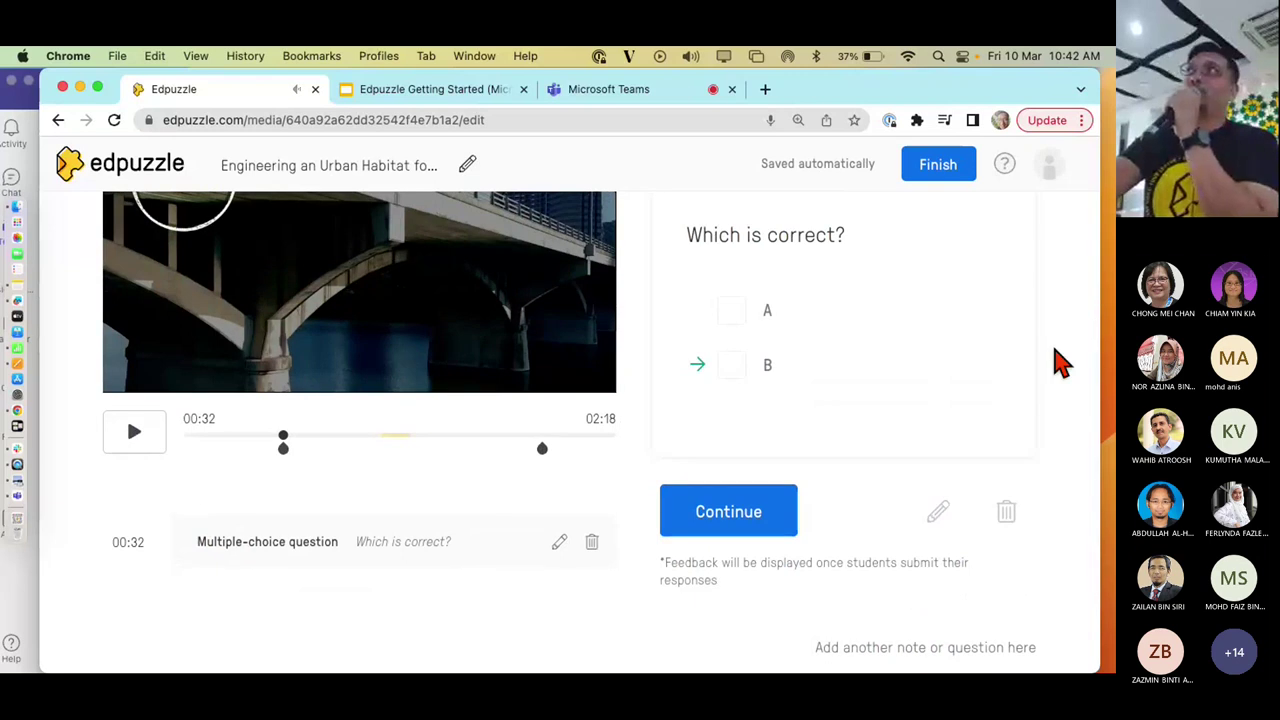
{"action": "scroll", "coordinate": [1058, 365], "scroll_direction": "up", "scroll_amount": 1}
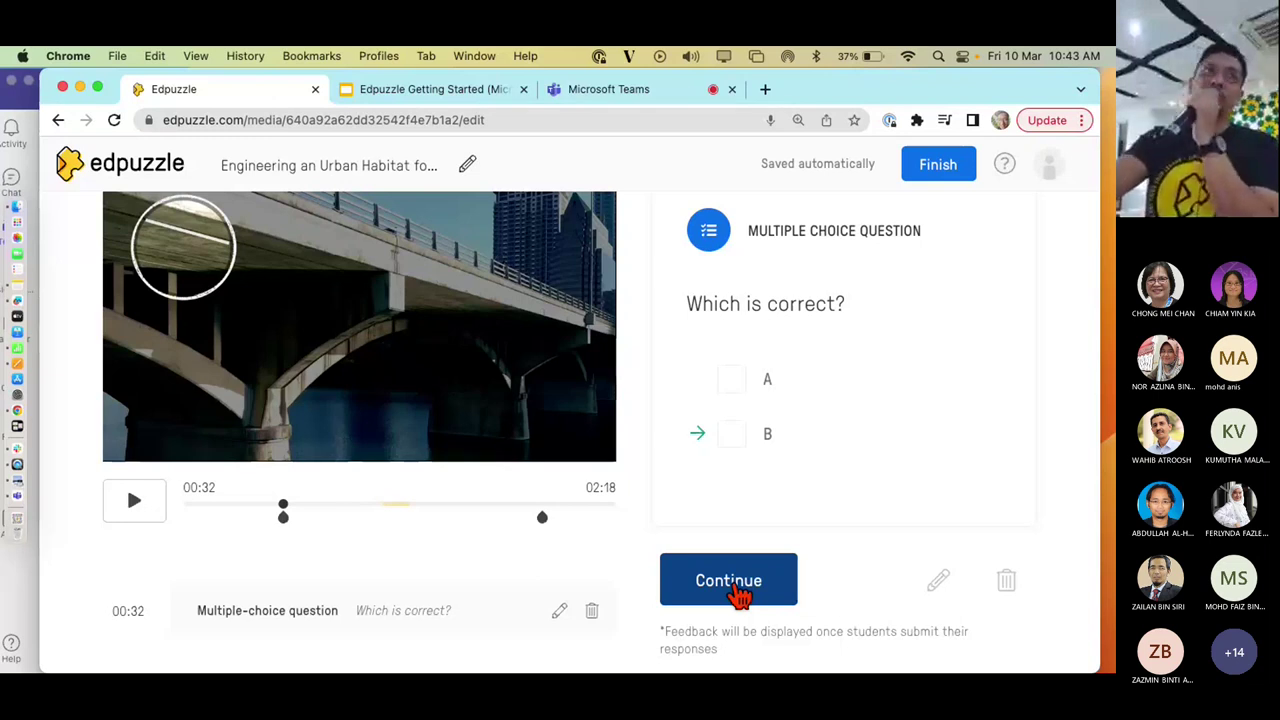
{"action": "scroll", "coordinate": [738, 594], "scroll_direction": "down", "scroll_amount": 4}
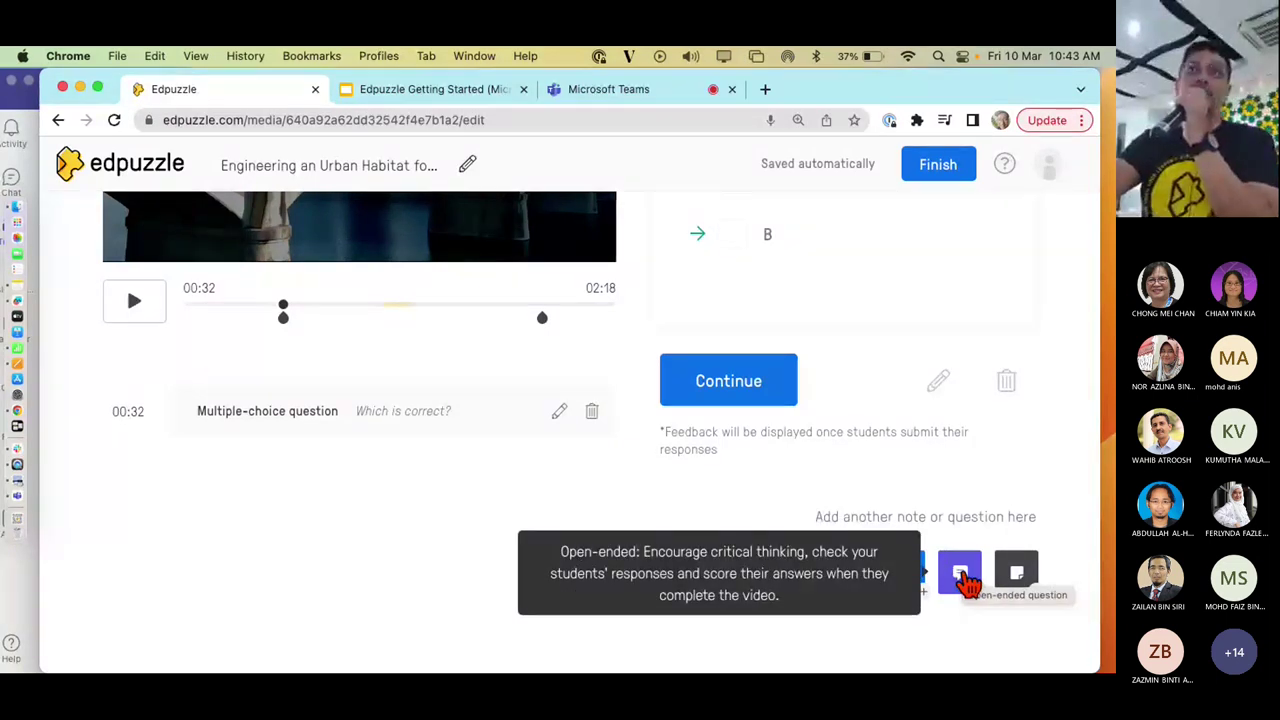
{"action": "left_click", "coordinate": [744, 403]}
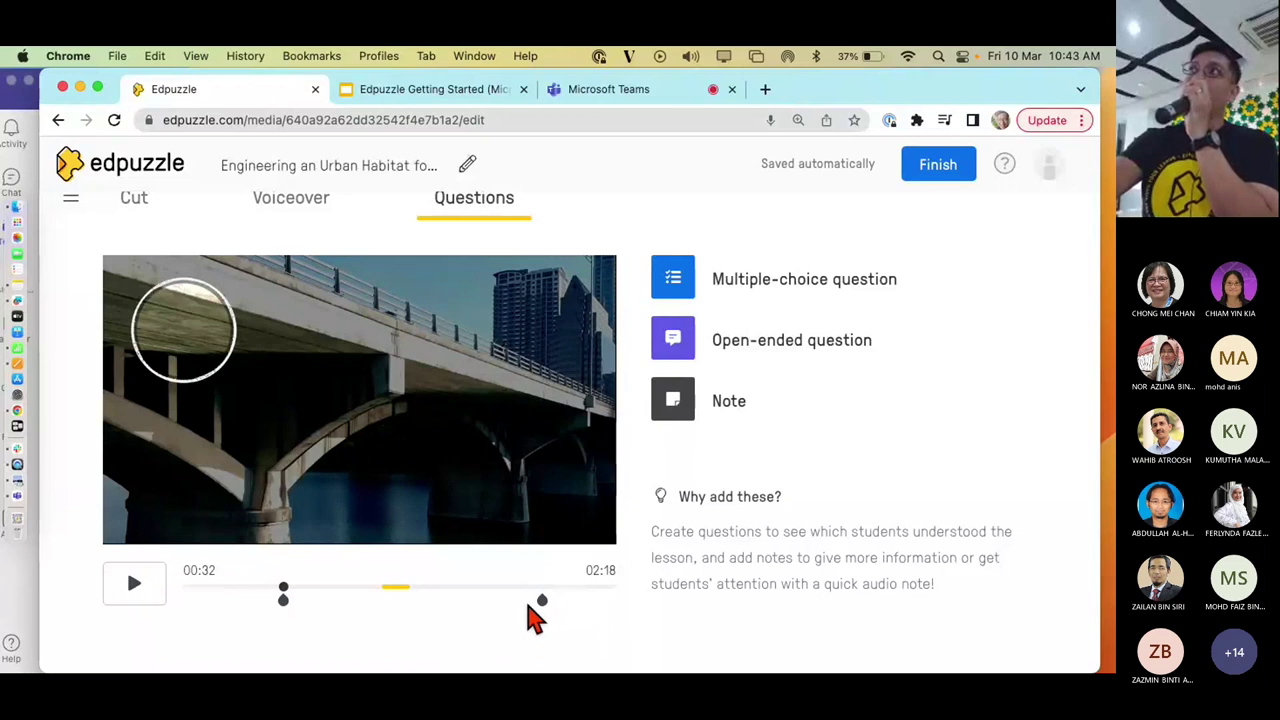
Try to resume video playback past the multiple-choice question and move the playhead further along the timeline
{"action": "left_click", "coordinate": [113, 598]}
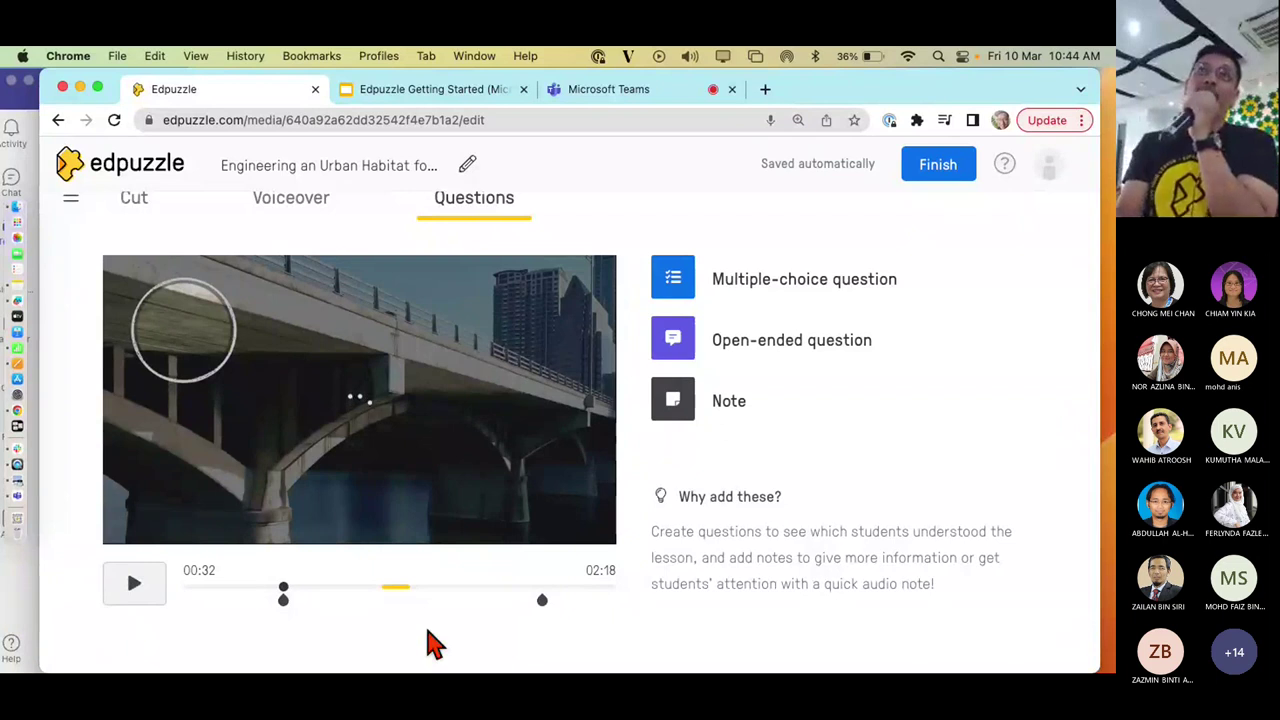
{"action": "left_click", "coordinate": [133, 592]}
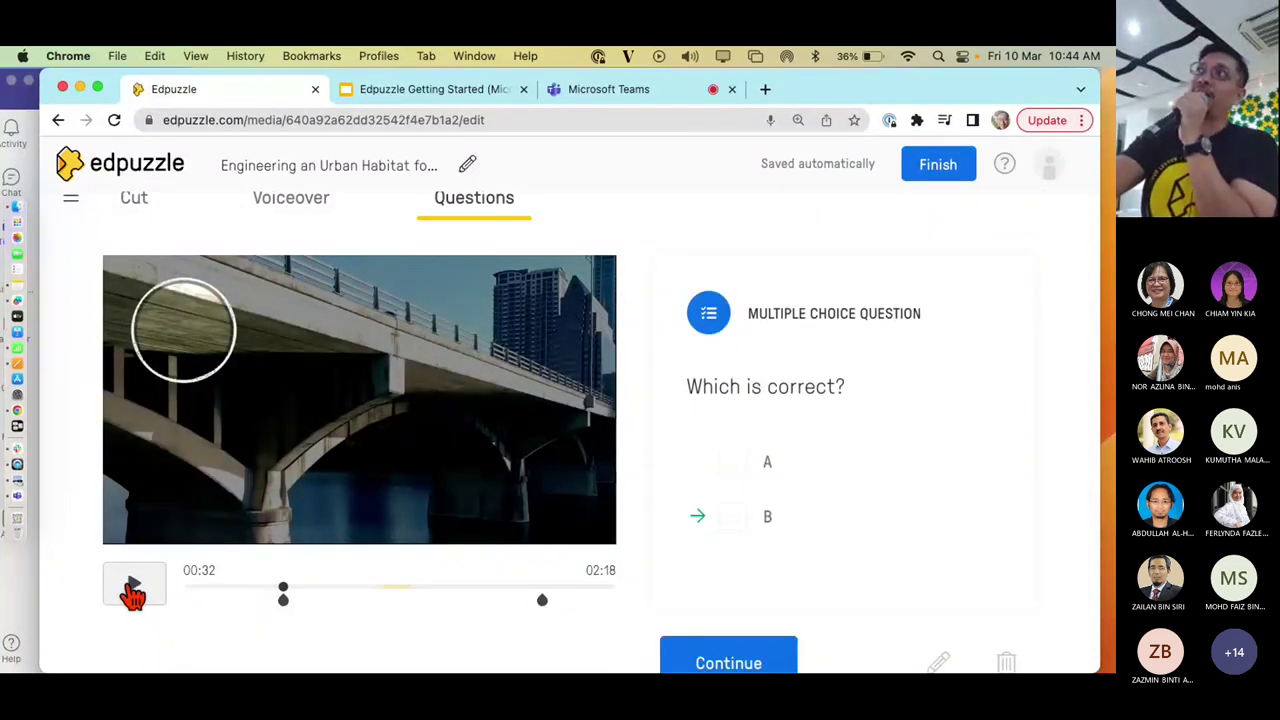
{"action": "left_click", "coordinate": [698, 664]}
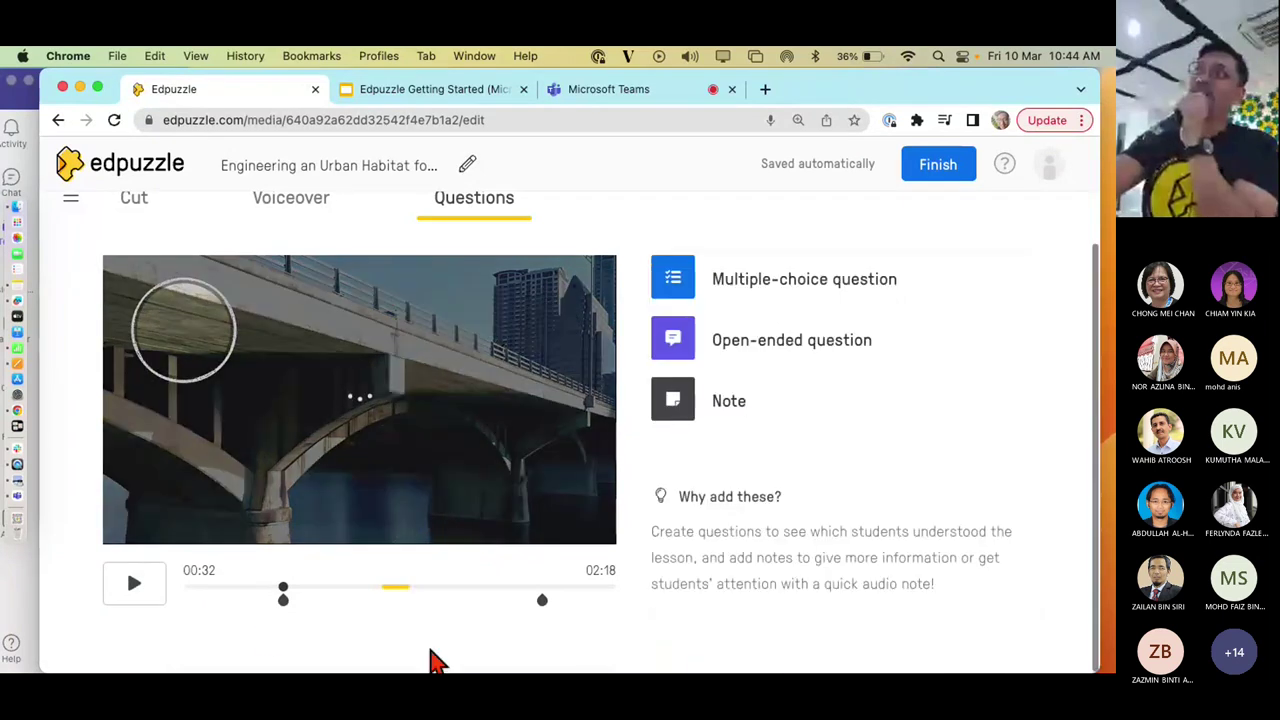
{"action": "left_click", "coordinate": [138, 592]}
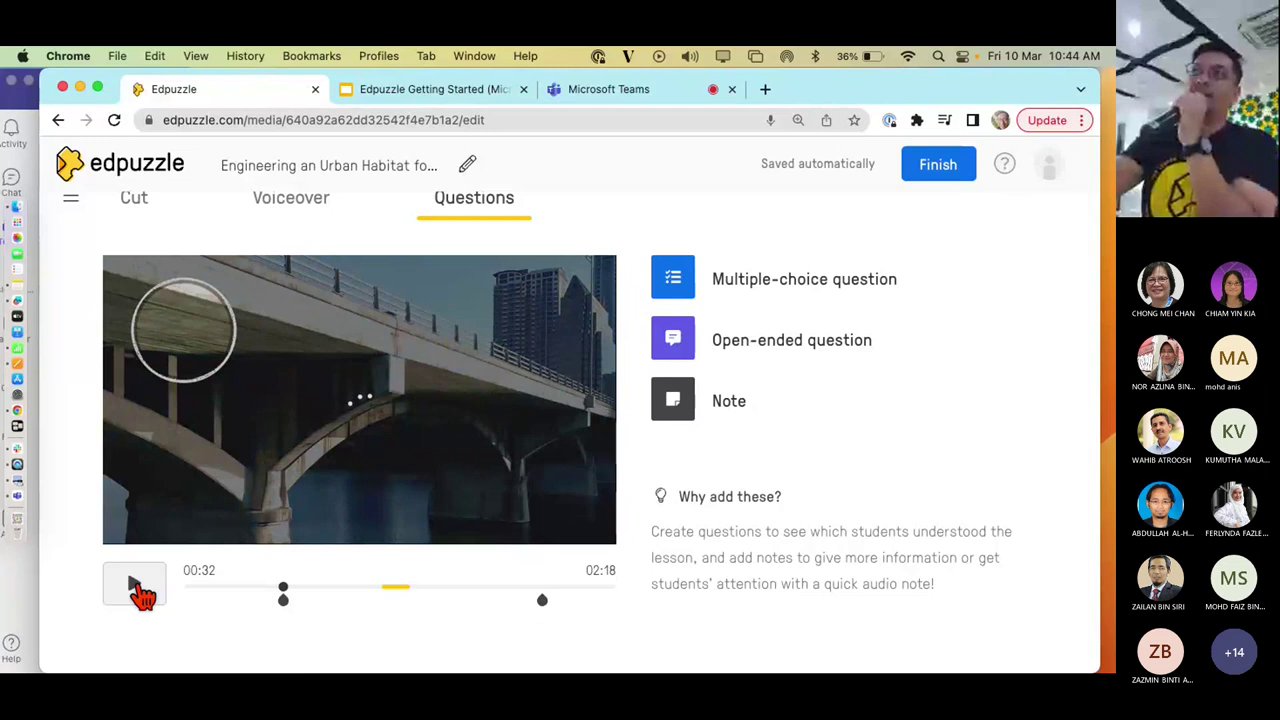
{"action": "left_click_drag", "start_coordinate": [284, 588], "coordinate": [343, 599]}
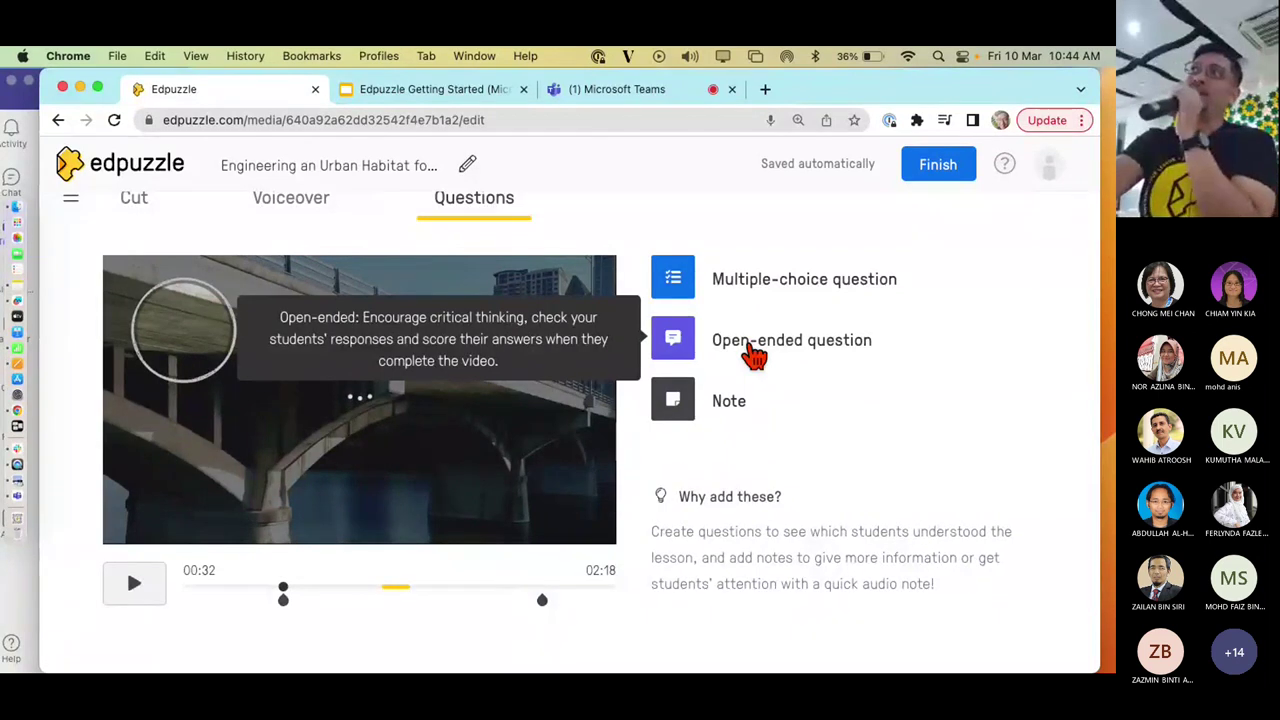
Add an open-ended question reading "What do you find difficult so far?" with audio responses allowed, and save it
{"action": "left_click", "coordinate": [755, 352]}
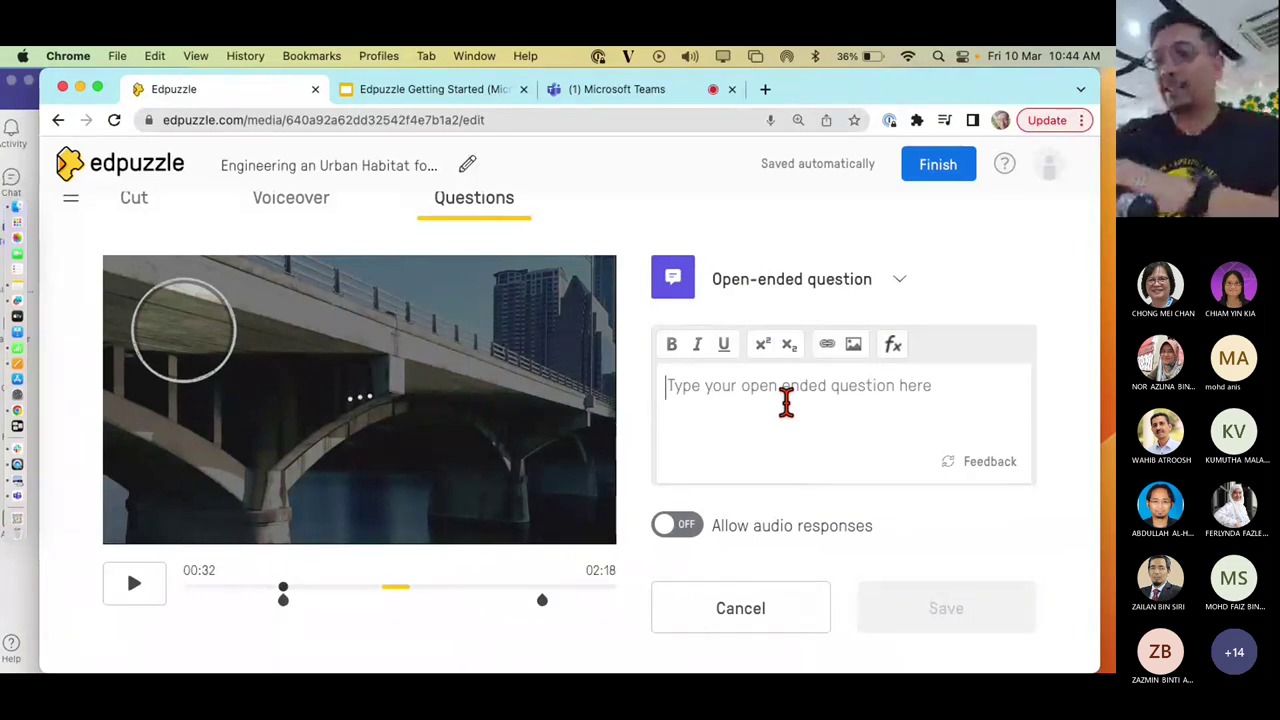
{"action": "type", "text": "W"}
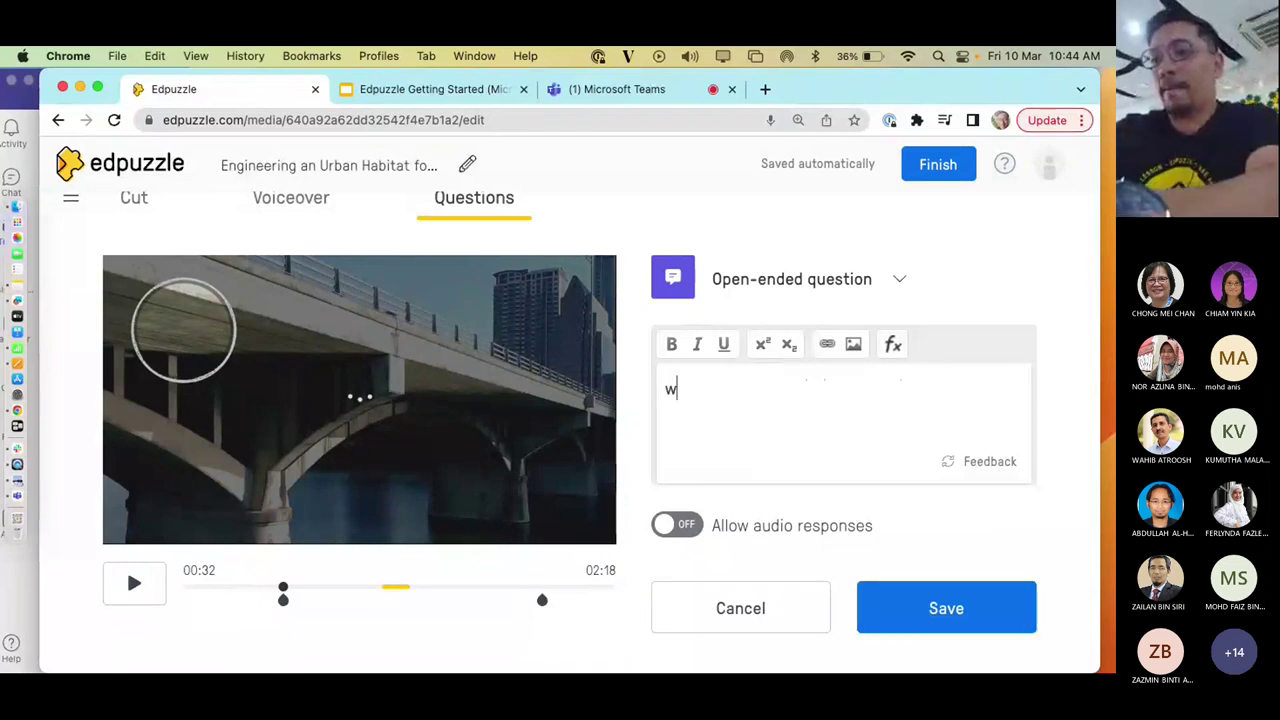
{"action": "key", "text": "BackSpace"}
{"action": "type", "text": "Wha"}
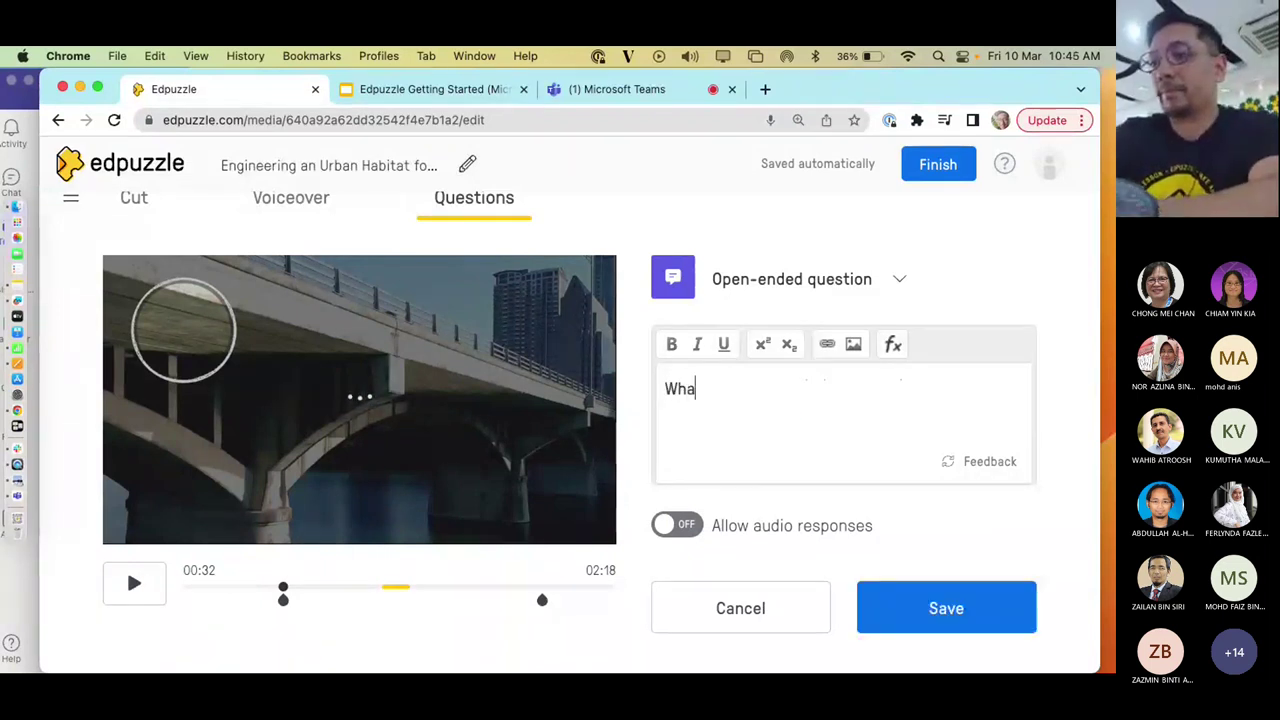
{"action": "type", "text": "t do you fin"}
{"action": "type", "text": "d di"}
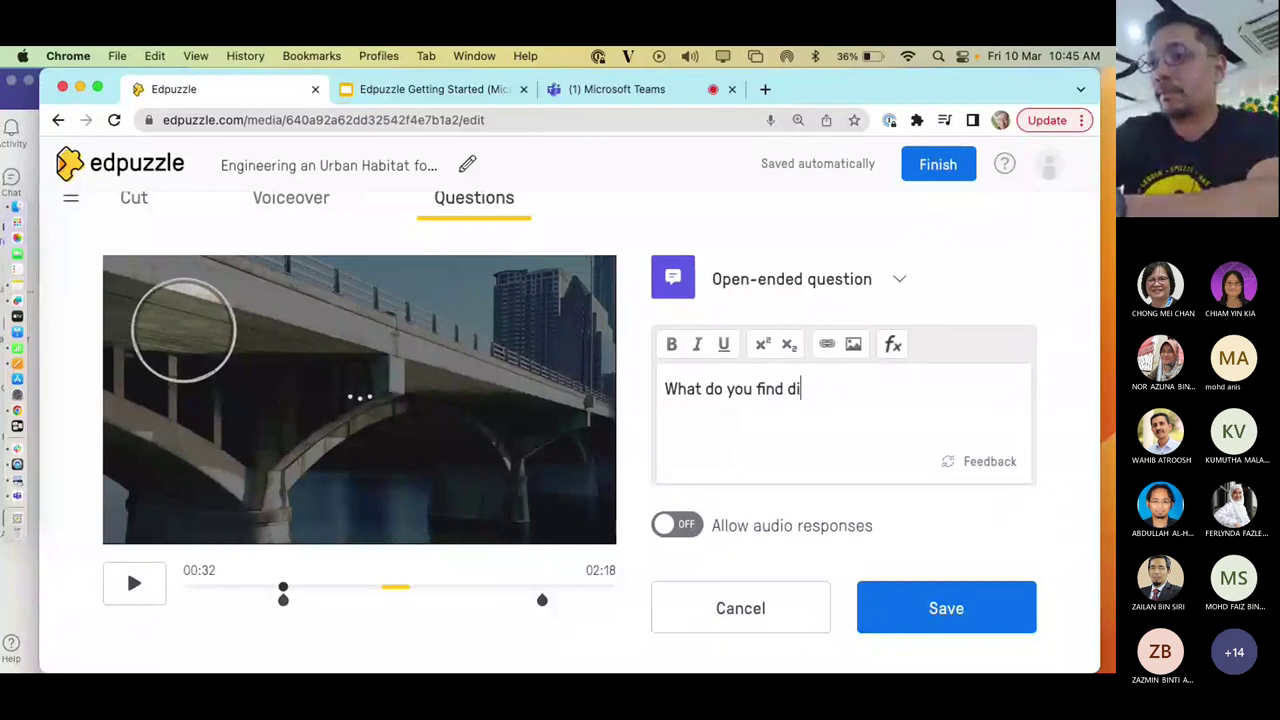
{"action": "type", "text": "fficult so far"}
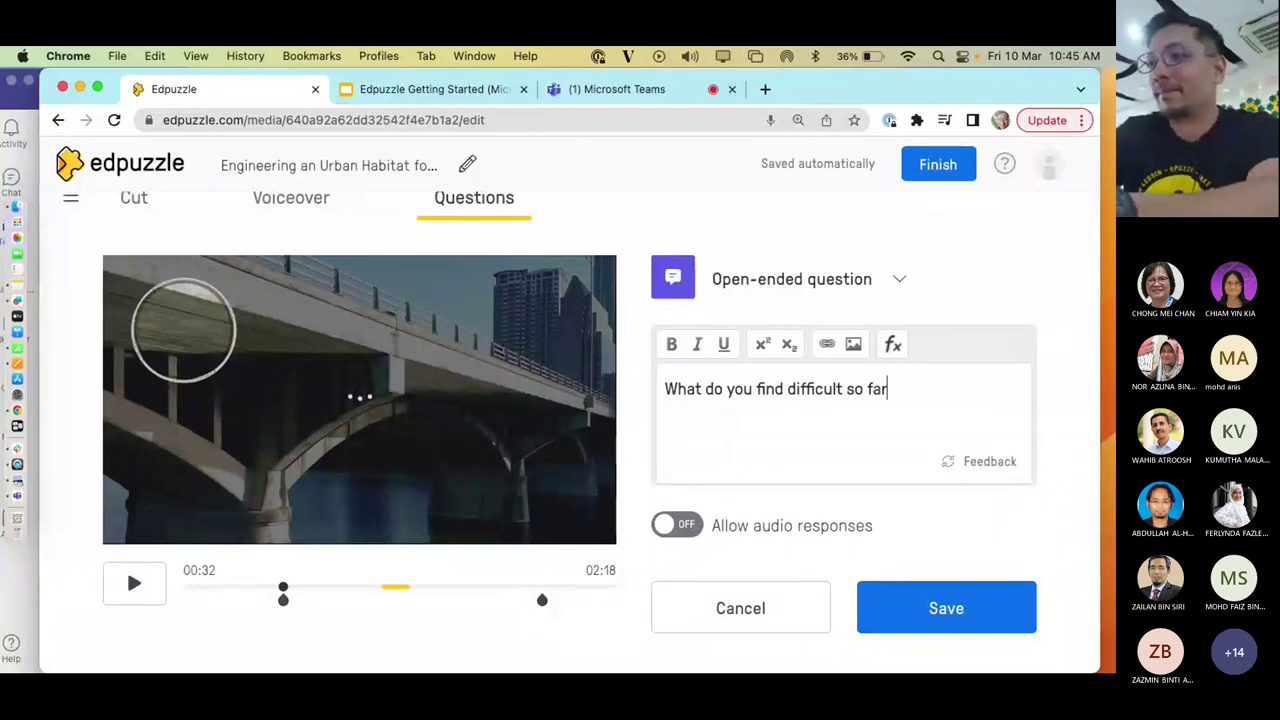
{"action": "type", "text": "?"}
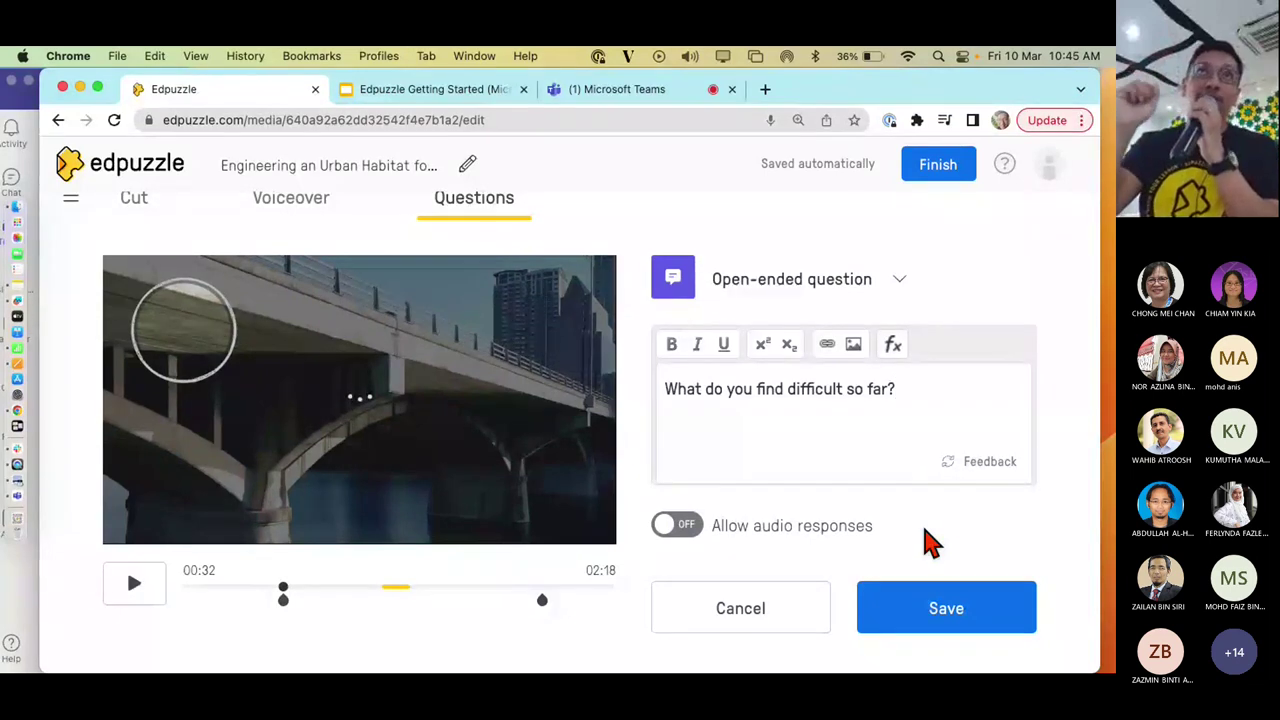
{"action": "left_click", "coordinate": [680, 526]}
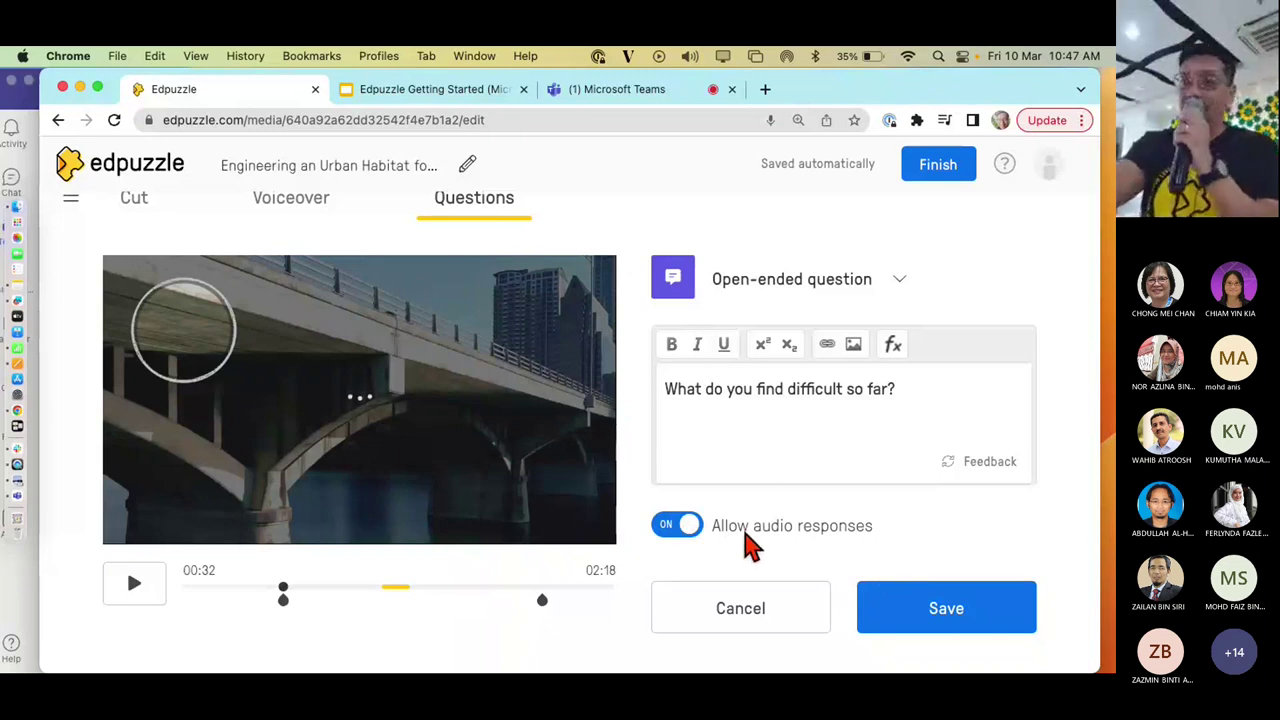
{"action": "left_click", "coordinate": [912, 615]}
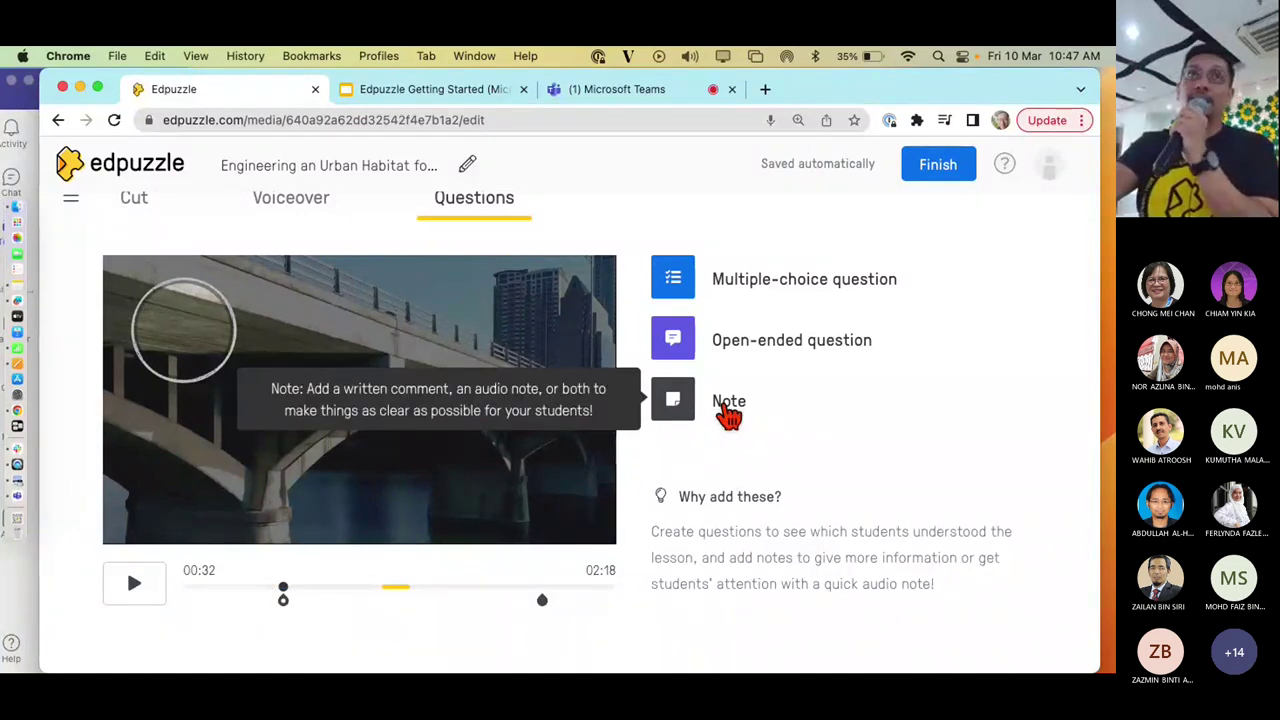
Switch to the Microsoft Teams meeting and read through the recent chat messages
{"action": "left_click", "coordinate": [672, 98]}
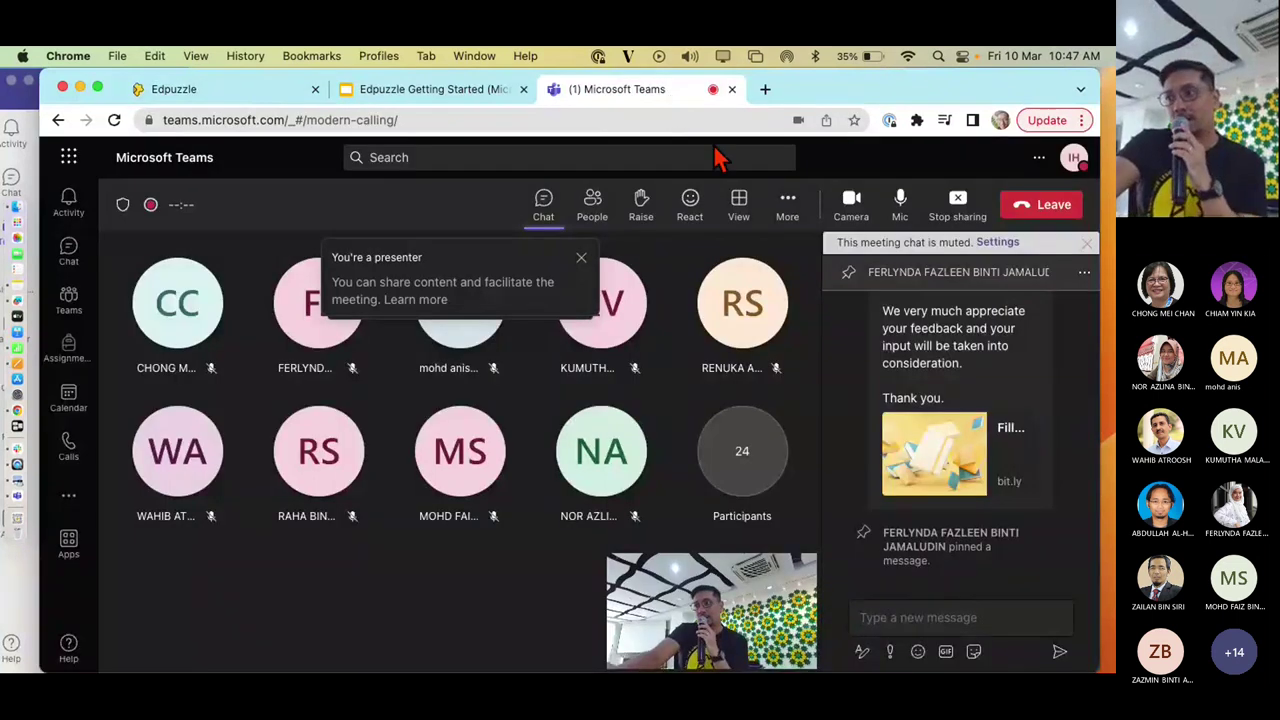
{"action": "scroll", "coordinate": [1022, 378], "scroll_direction": "up", "scroll_amount": 3}
{"action": "scroll", "coordinate": [1022, 378], "scroll_direction": "up", "scroll_amount": 5}
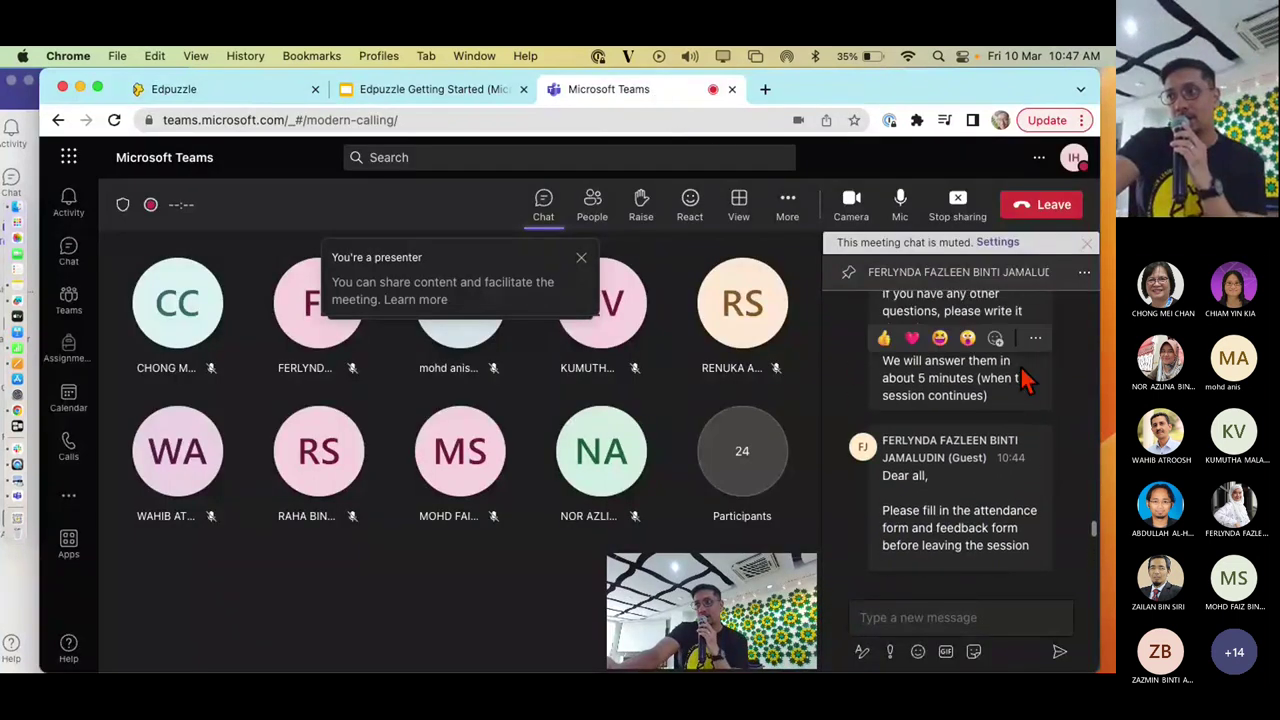
{"action": "scroll", "coordinate": [1022, 378], "scroll_direction": "down", "scroll_amount": 5}
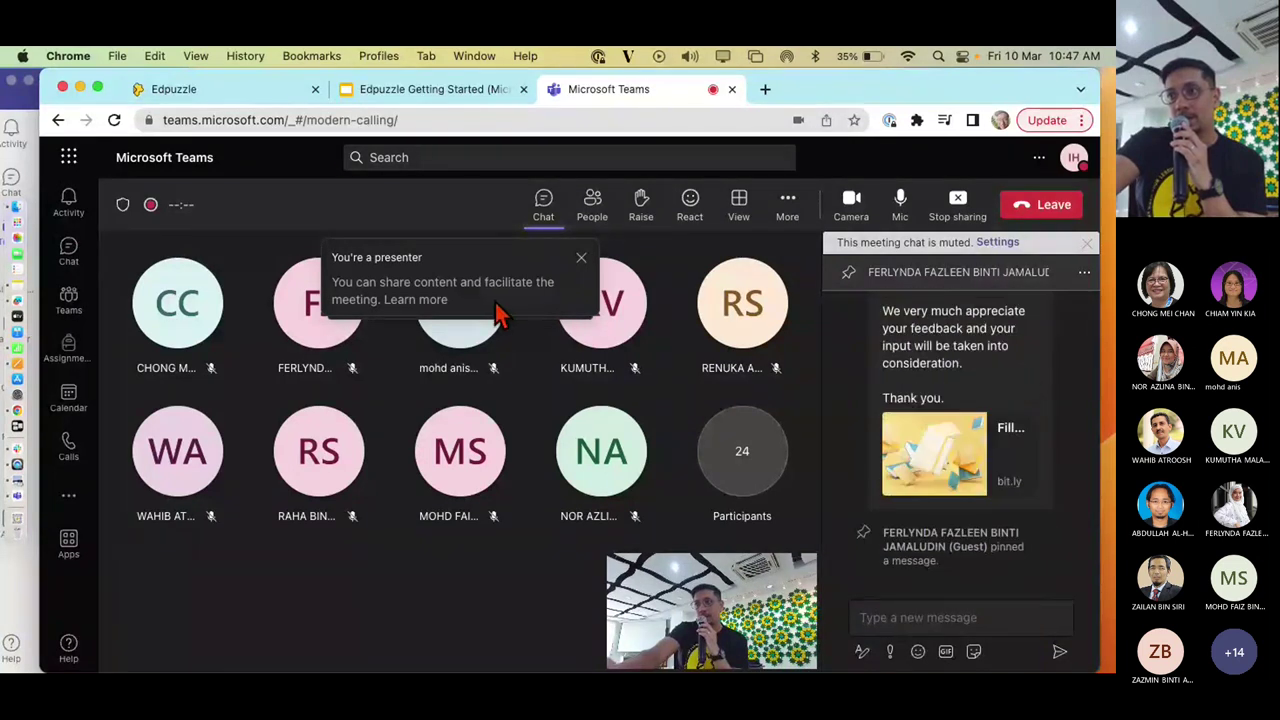
Switch back to the Edpuzzle editor, add a note reading "hi everyone!" to the video and save it
{"action": "left_click", "coordinate": [228, 97]}
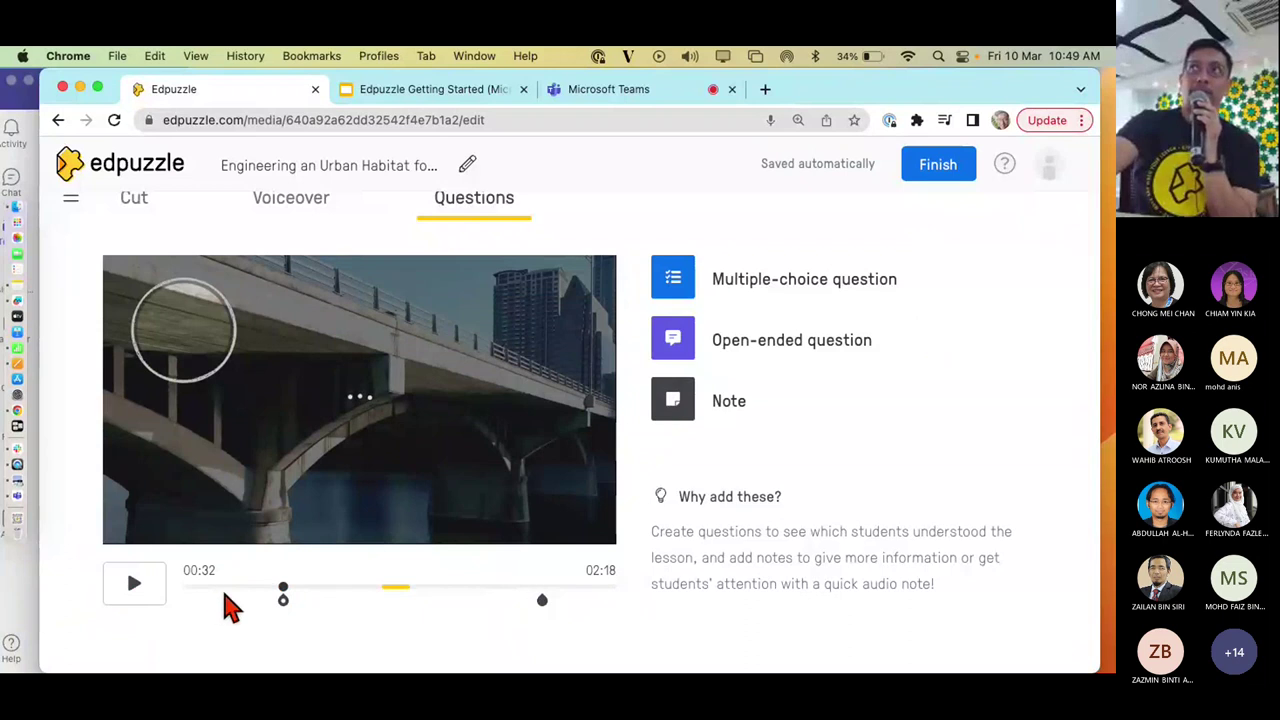
{"action": "left_click", "coordinate": [736, 408]}
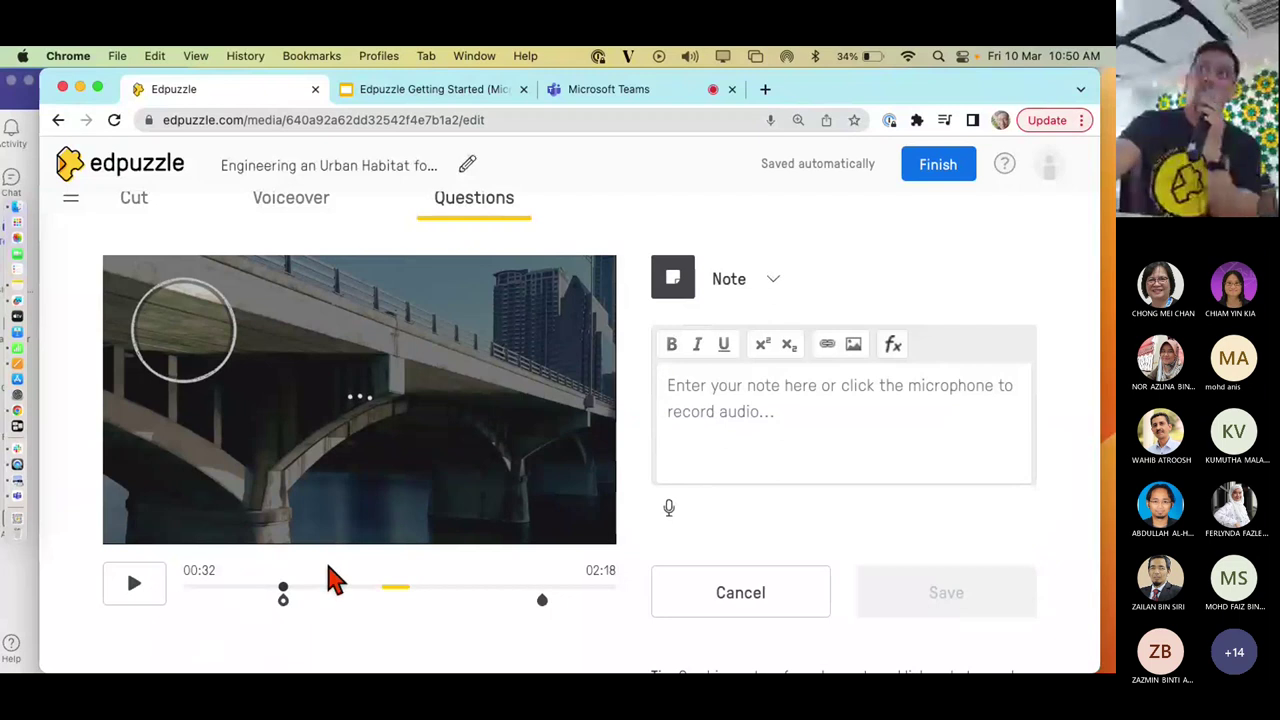
{"action": "left_click_drag", "start_coordinate": [287, 597], "coordinate": [183, 598]}
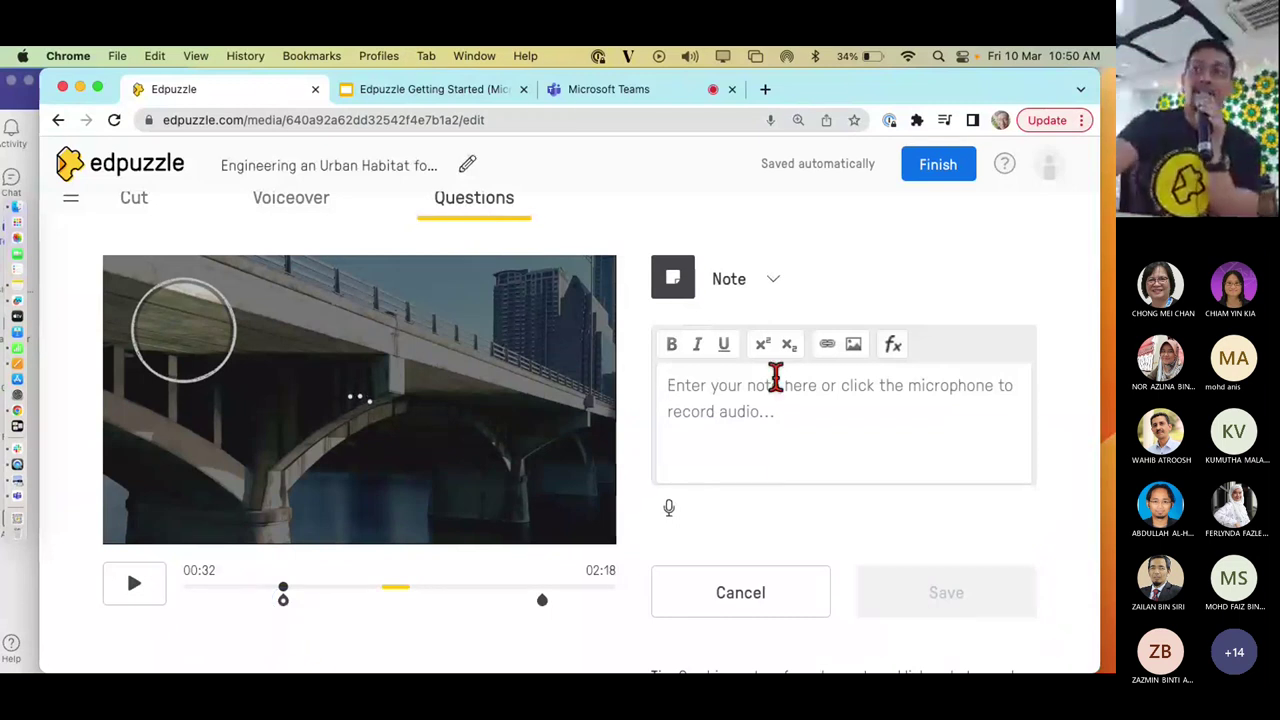
{"action": "type", "text": "hi e"}
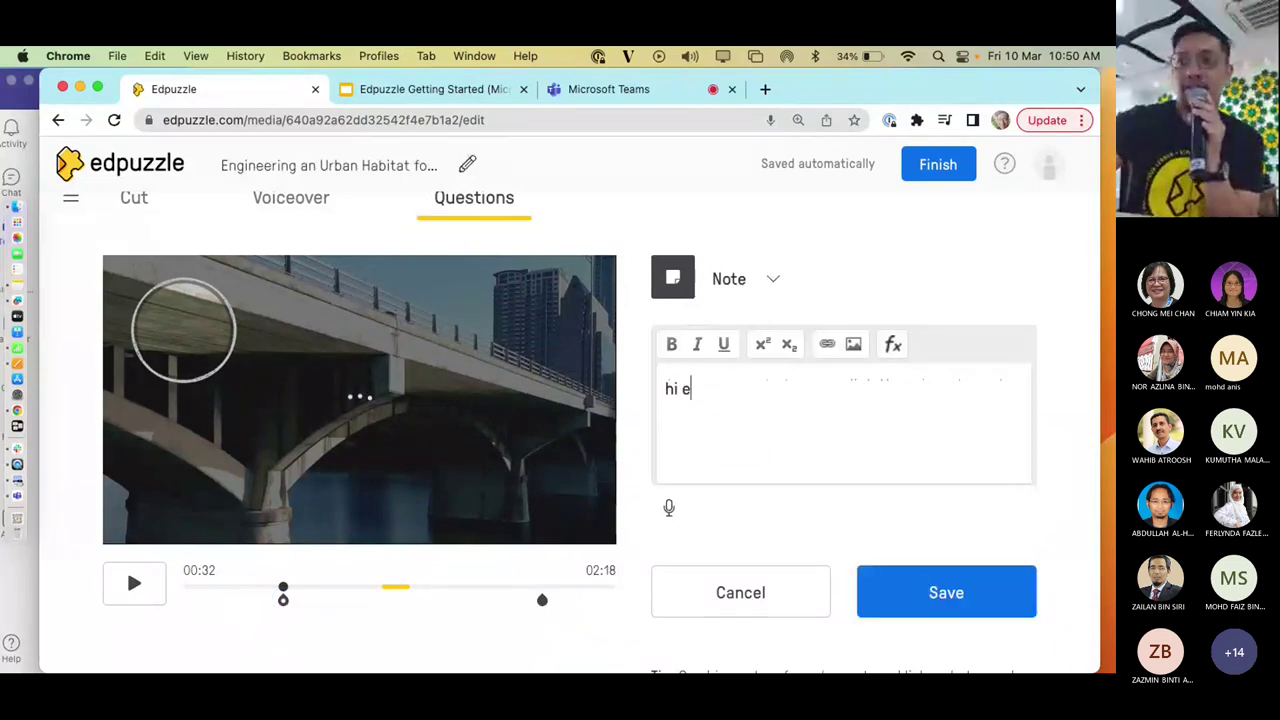
{"action": "type", "text": "veryone"}
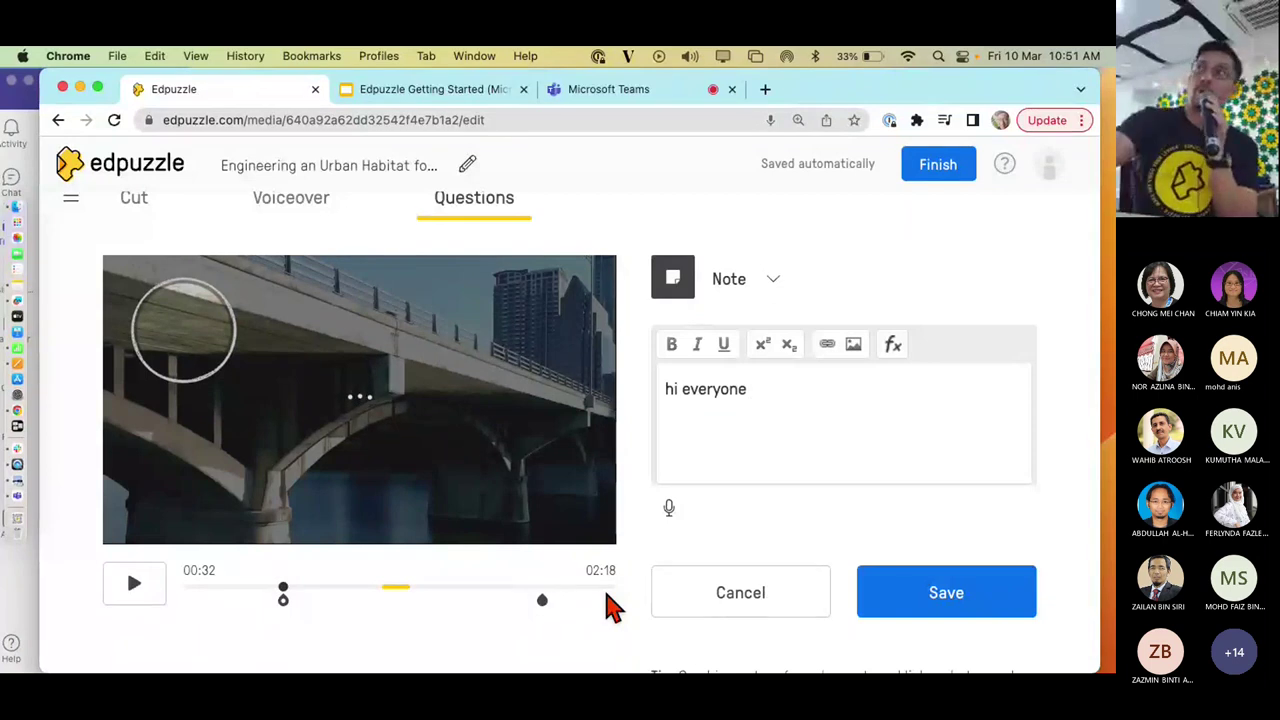
{"action": "key", "text": "BackSpace"}
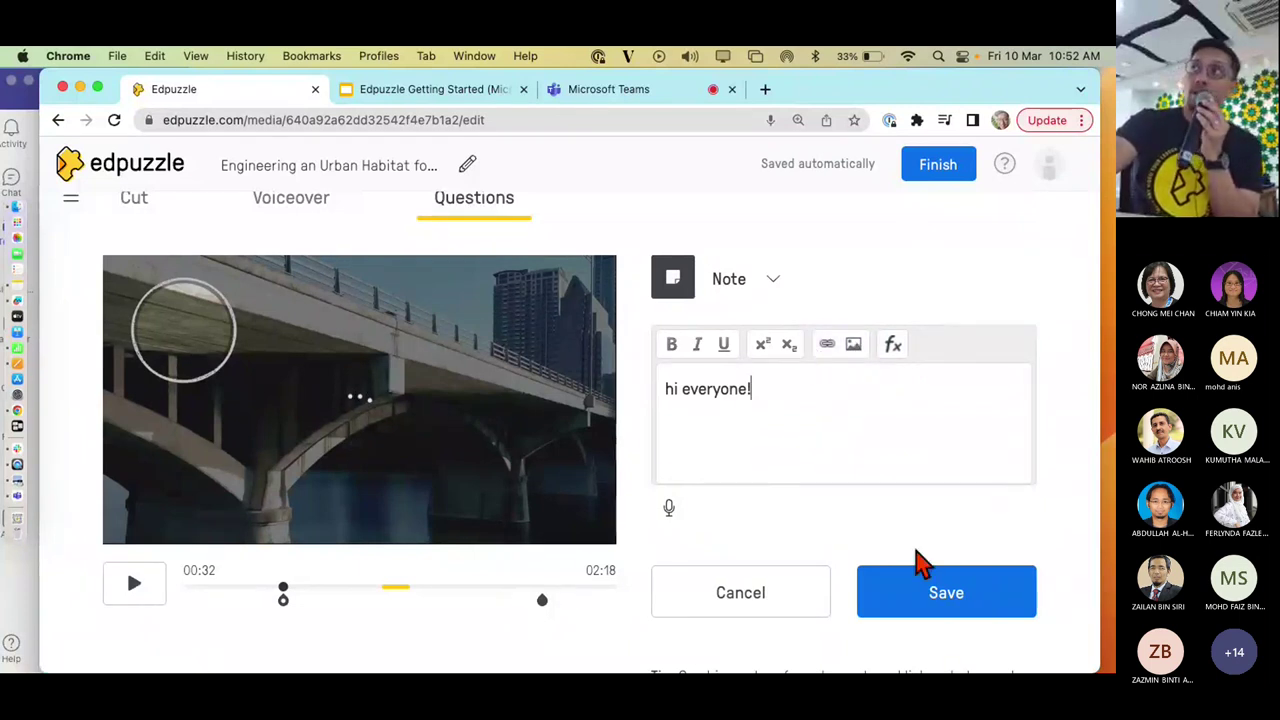
{"action": "left_click", "coordinate": [938, 602]}
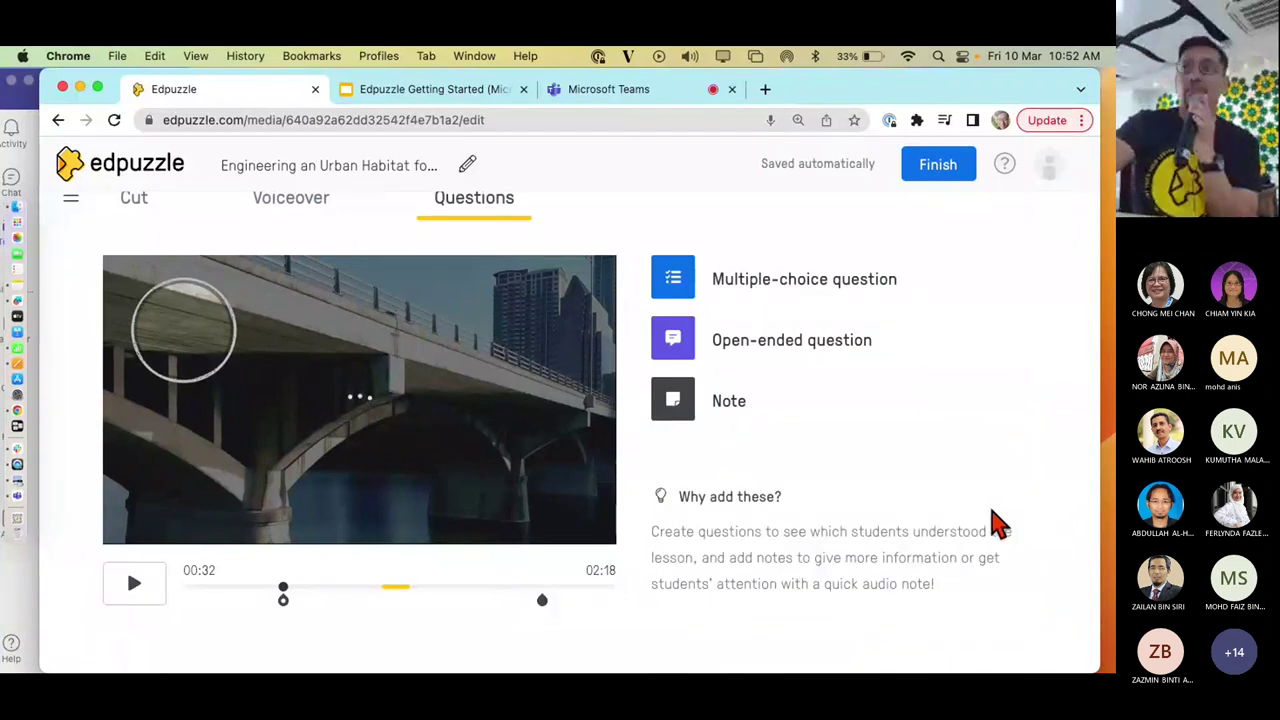
Check the Teams meeting briefly, return to Edpuzzle to finish editing the video, and pause its preview playback
{"action": "left_click", "coordinate": [676, 90]}
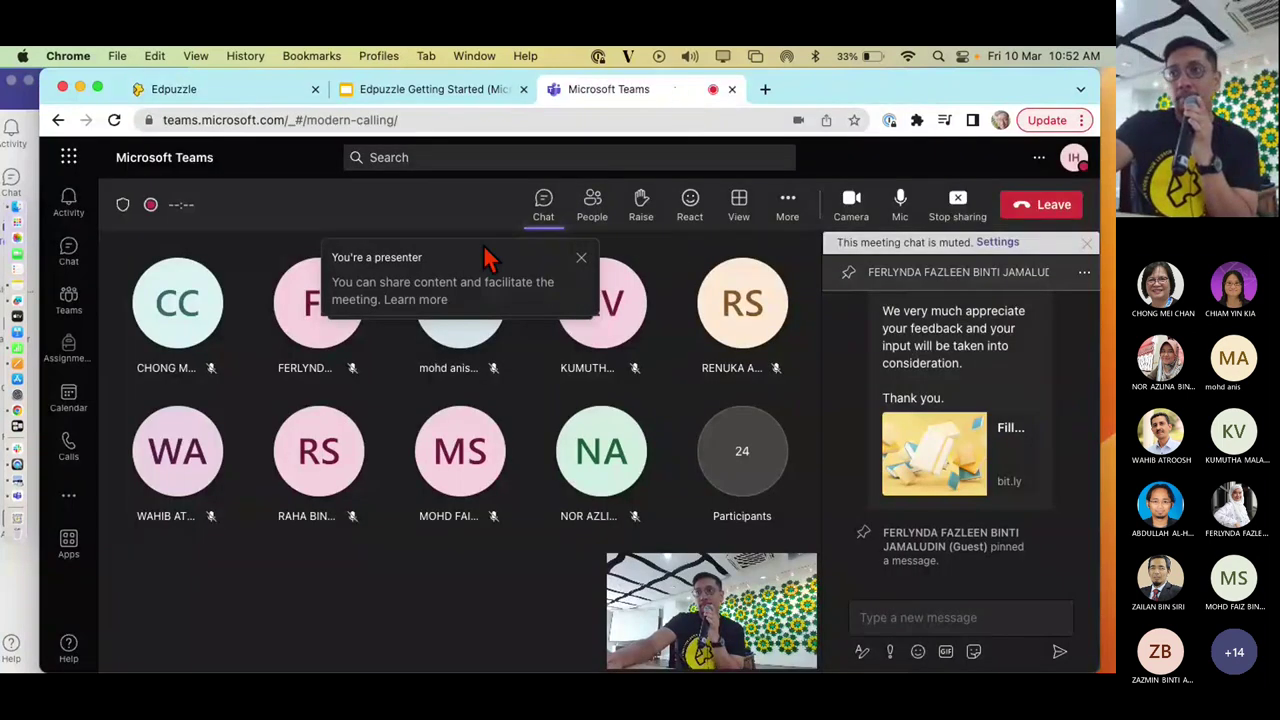
{"action": "left_click", "coordinate": [271, 96]}
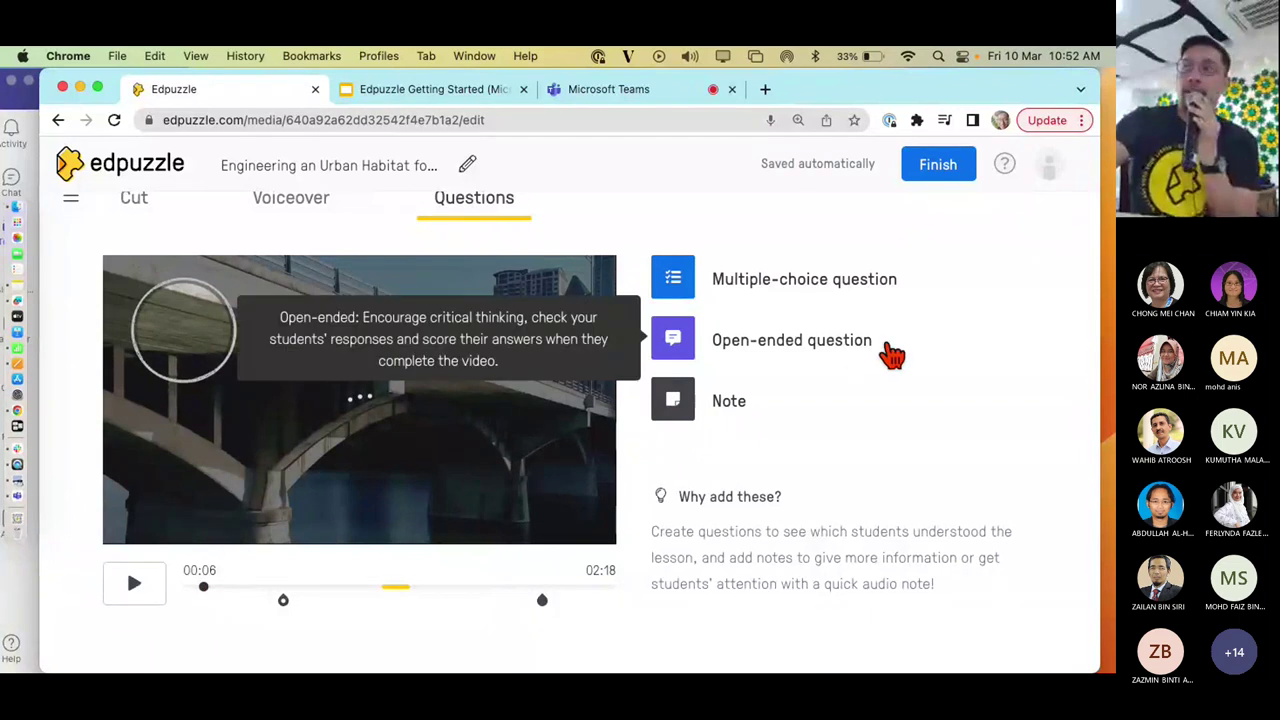
{"action": "scroll", "coordinate": [968, 380], "scroll_direction": "up", "scroll_amount": 1}
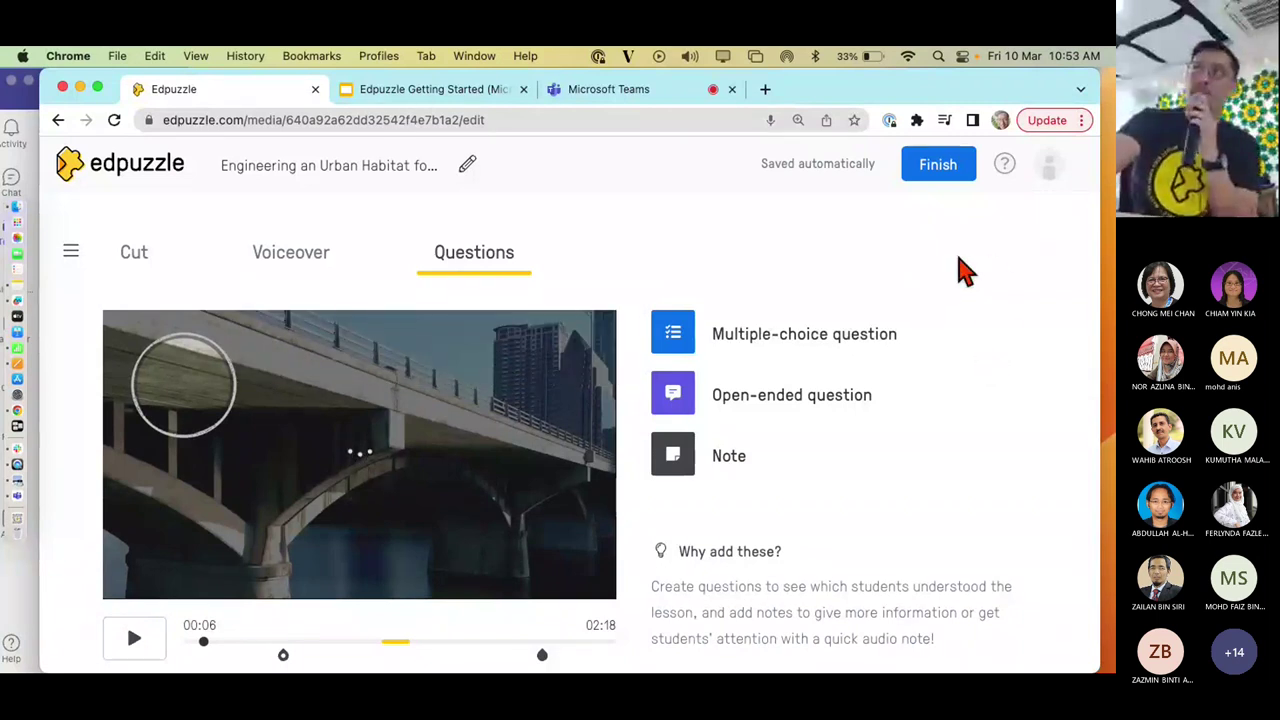
{"action": "left_click", "coordinate": [946, 176]}
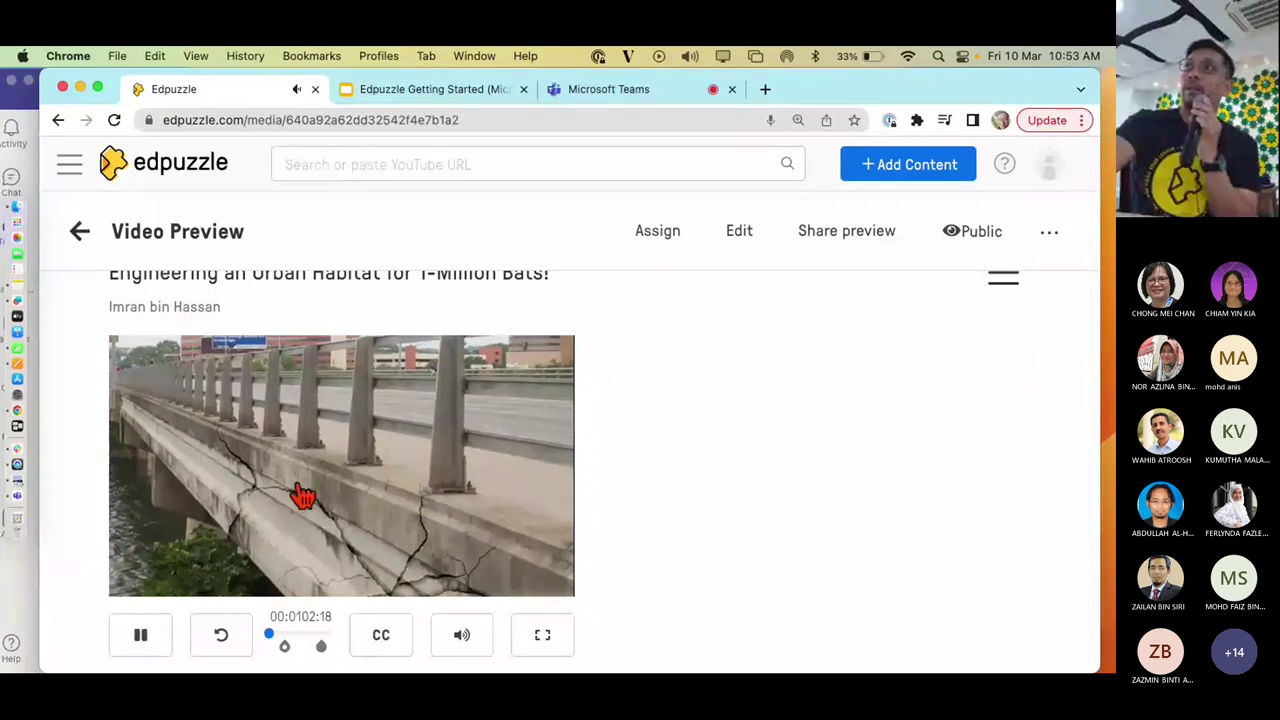
{"action": "left_click", "coordinate": [139, 634]}
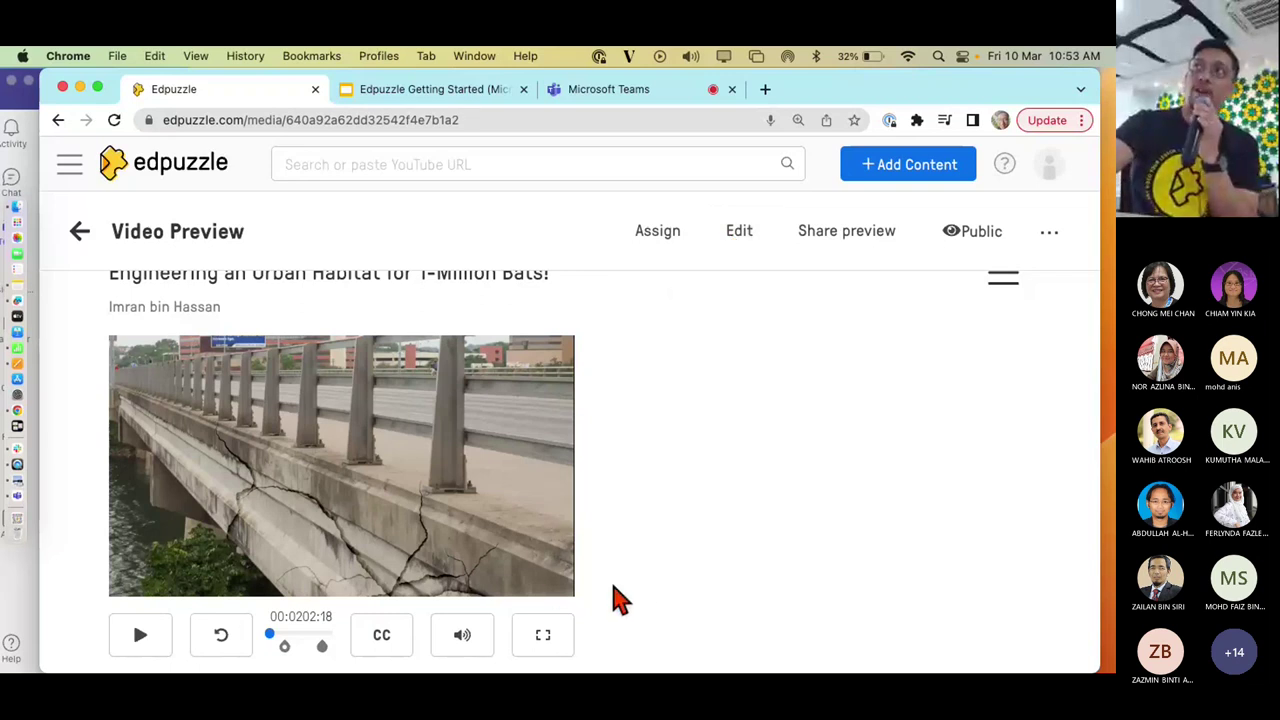
{"action": "scroll", "coordinate": [620, 600], "scroll_direction": "down", "scroll_amount": 1}
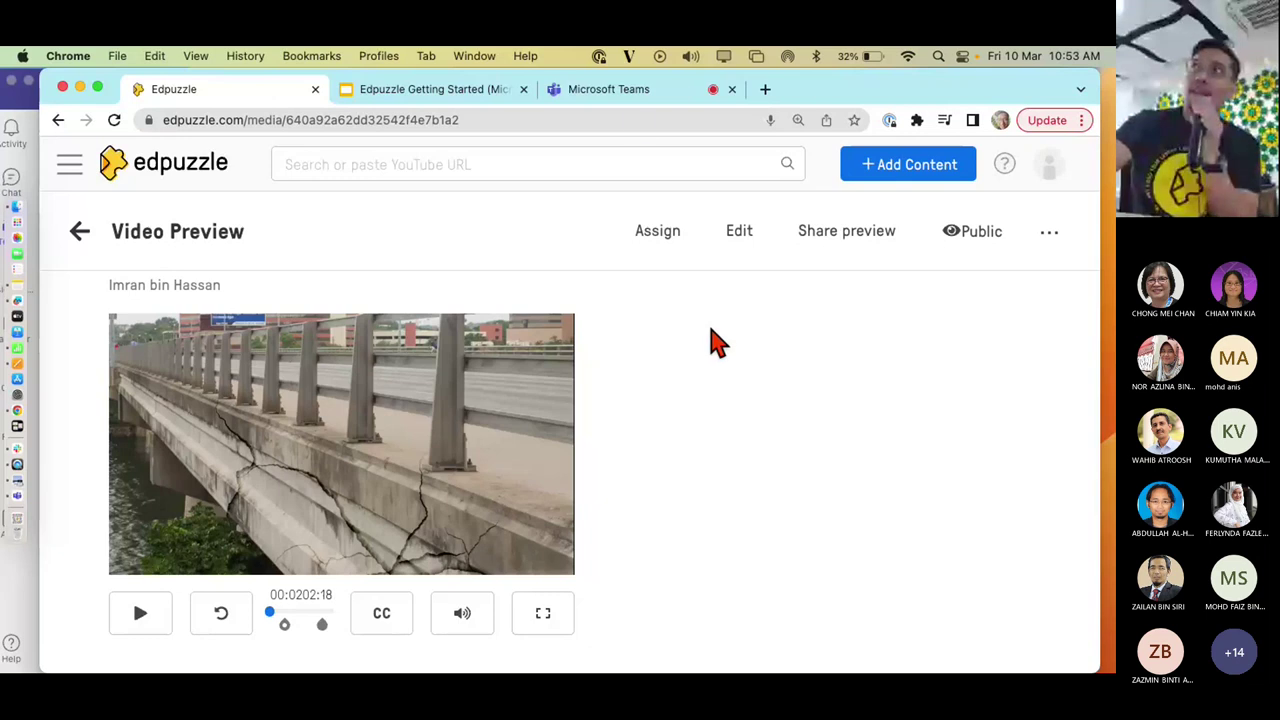
Check the chat of the Teams meeting in the browser and bring the Microsoft Teams desktop app to the front
{"action": "left_click", "coordinate": [630, 92]}
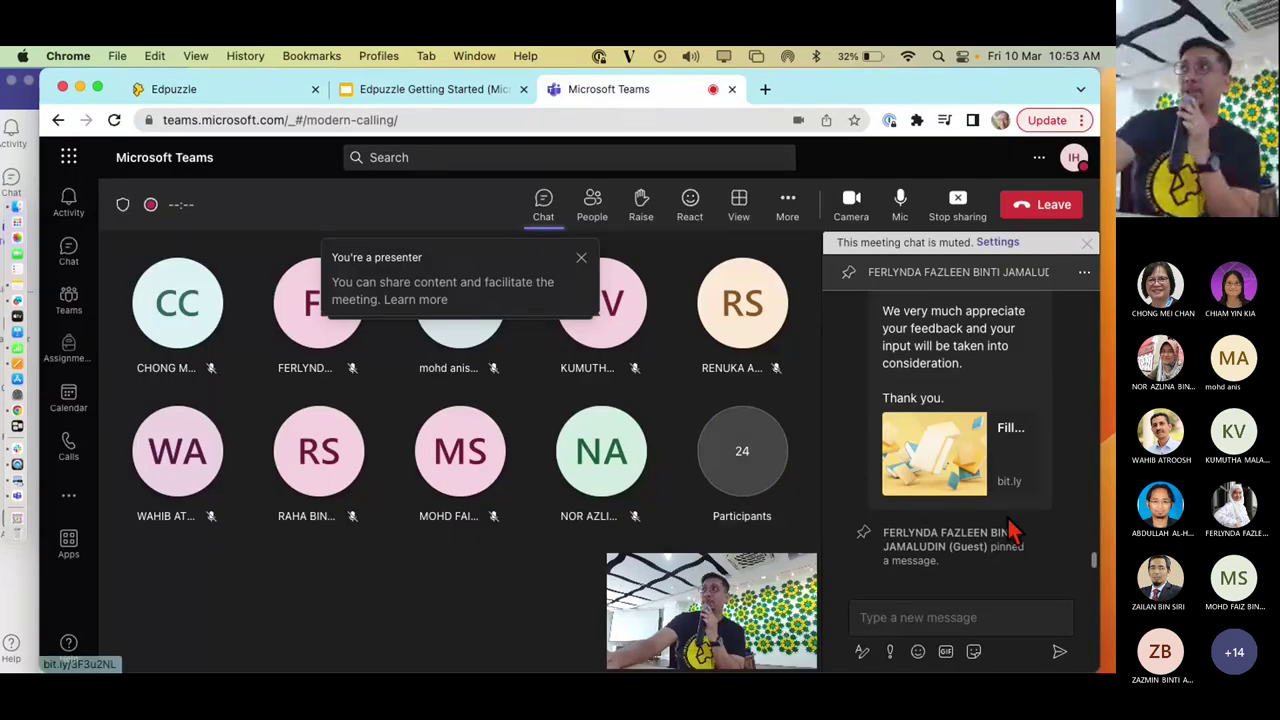
{"action": "left_click", "coordinate": [938, 543]}
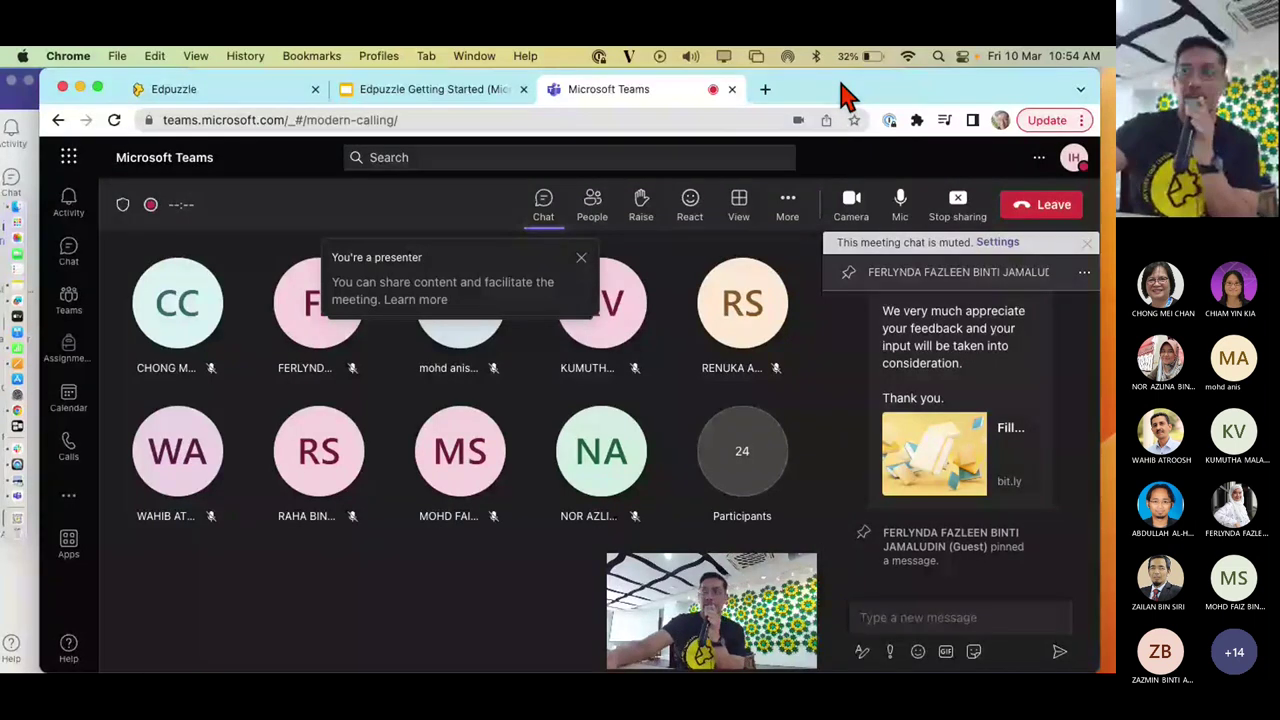
{"action": "left_click_drag", "start_coordinate": [841, 84], "coordinate": [840, 120]}
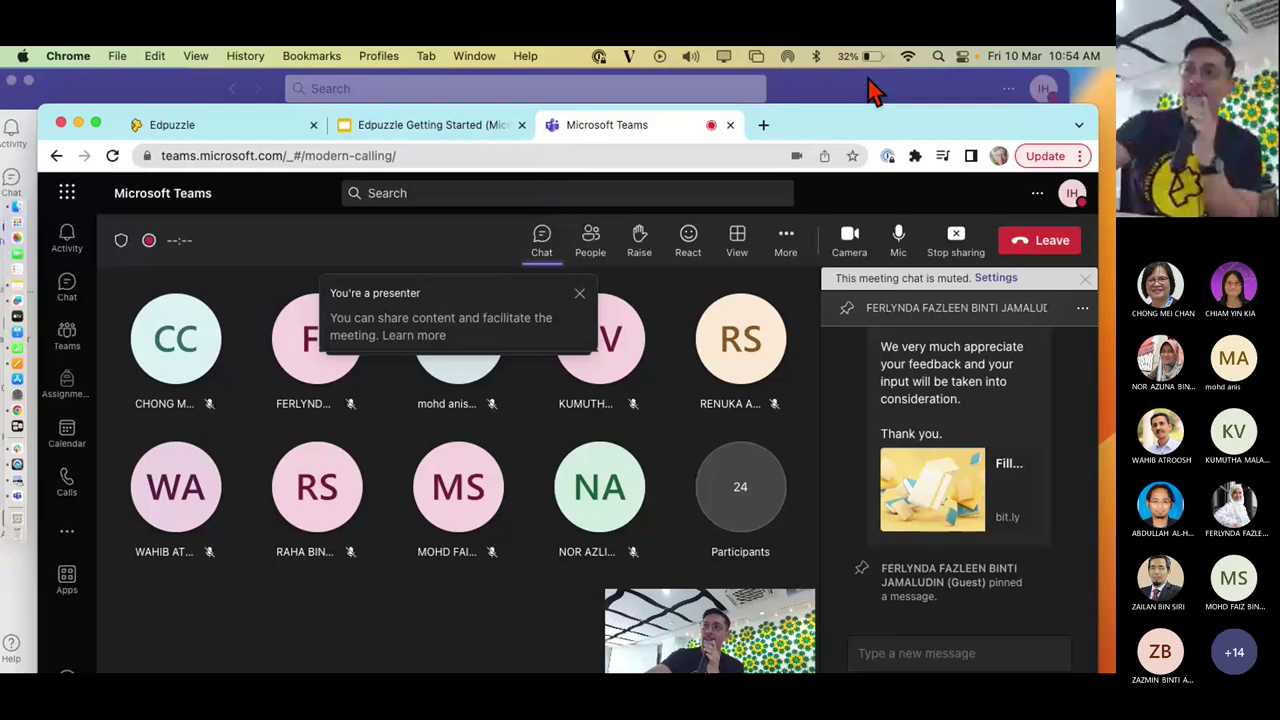
{"action": "left_click", "coordinate": [870, 90]}
{"action": "left_click_drag", "start_coordinate": [842, 82], "coordinate": [879, 89]}
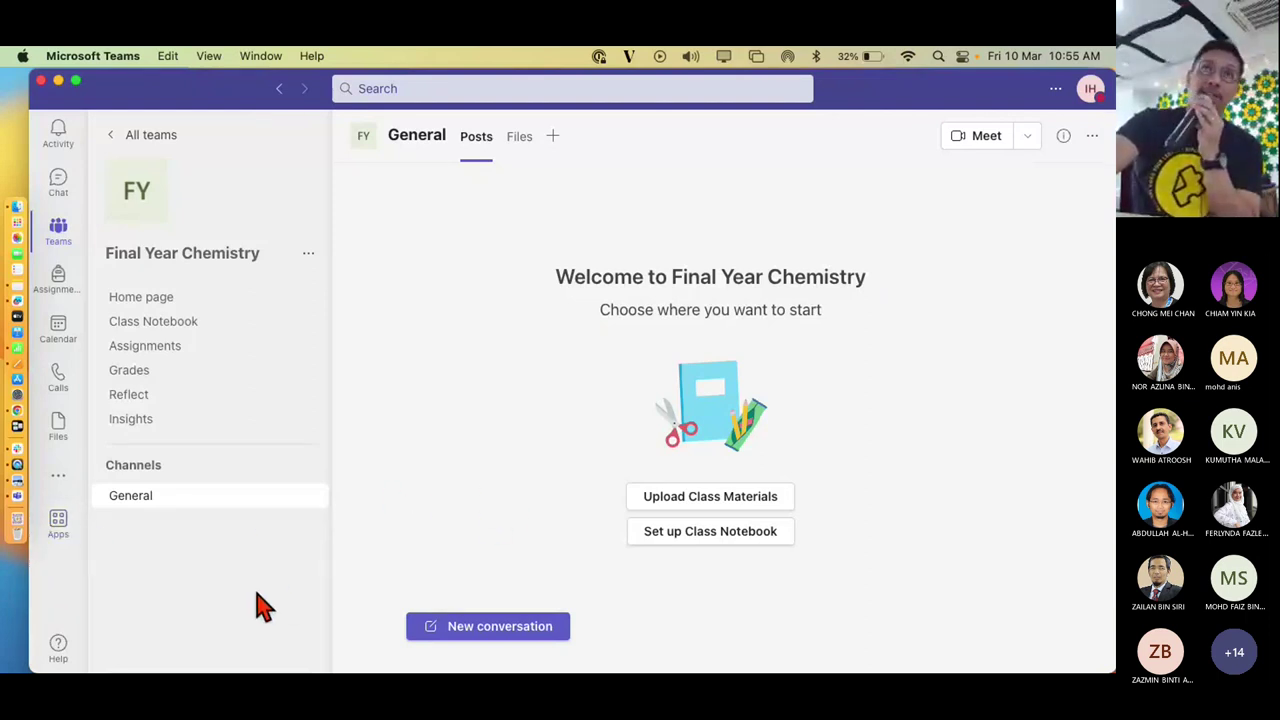
Search the Teams app store for "edpuzzle" and open the Edpuzzle app's details
{"action": "left_click", "coordinate": [58, 525]}
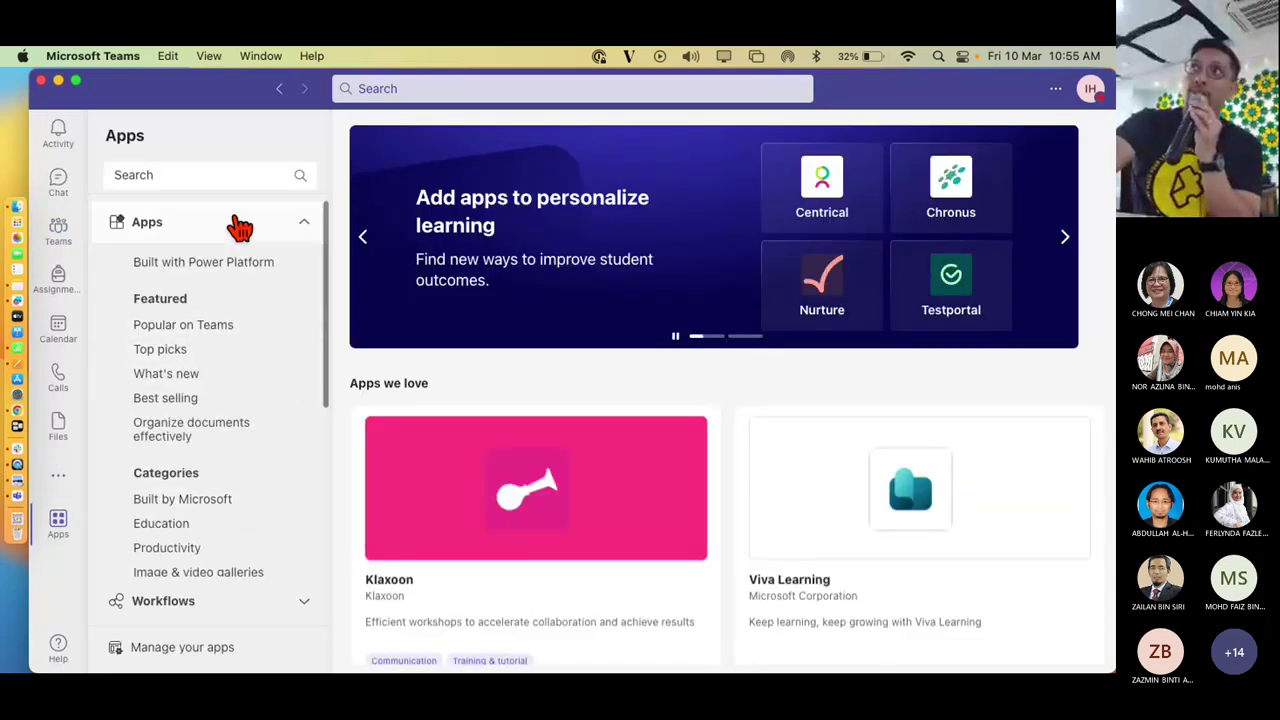
{"action": "left_click", "coordinate": [201, 170]}
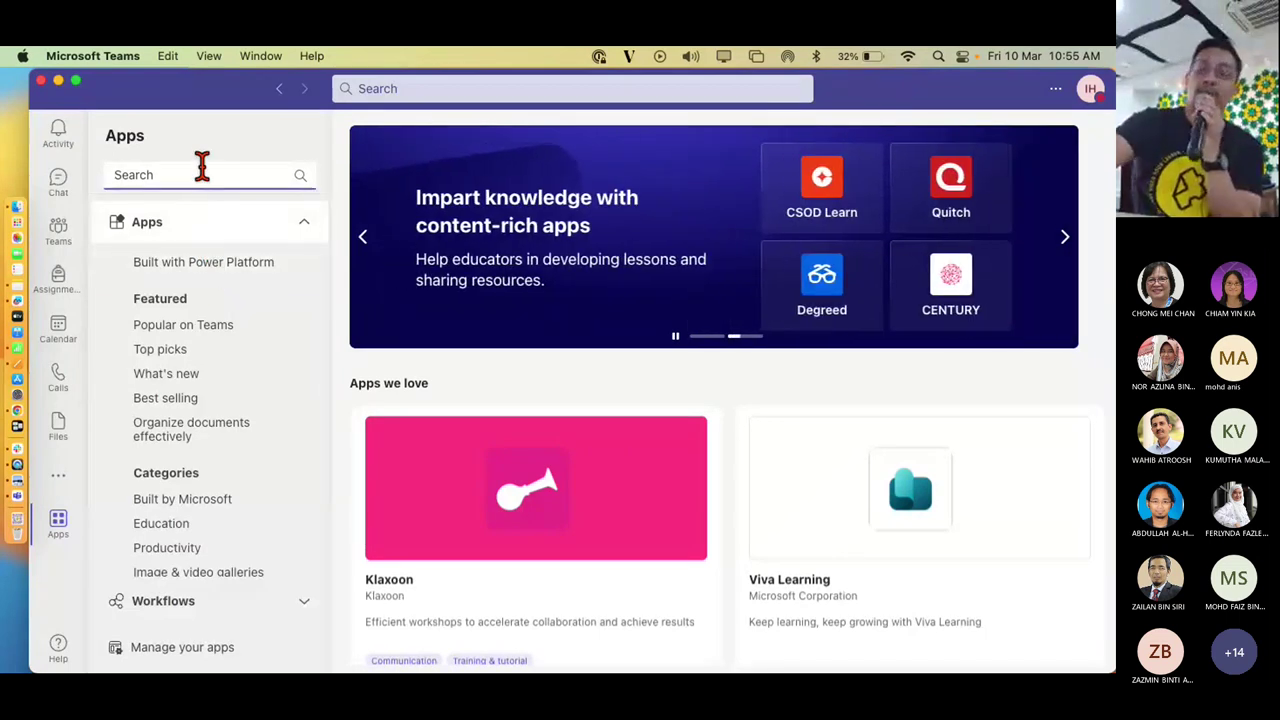
{"action": "type", "text": "edpu"}
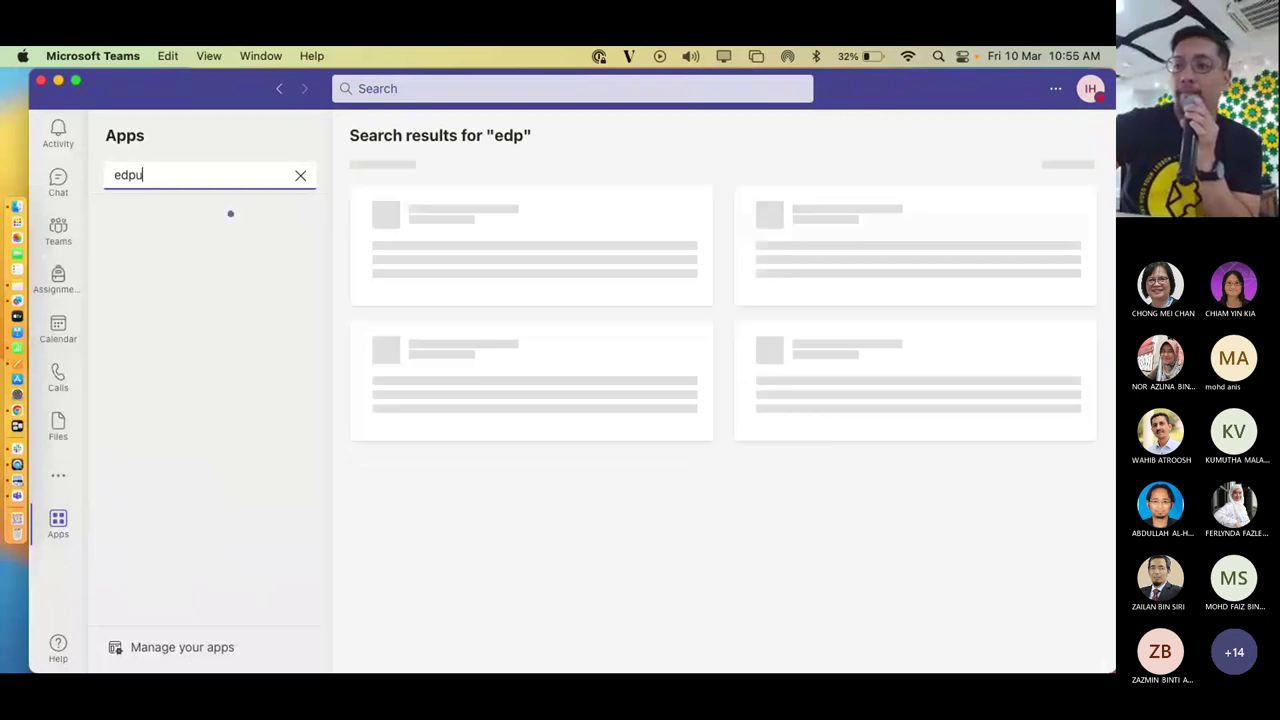
{"action": "type", "text": "zzle"}
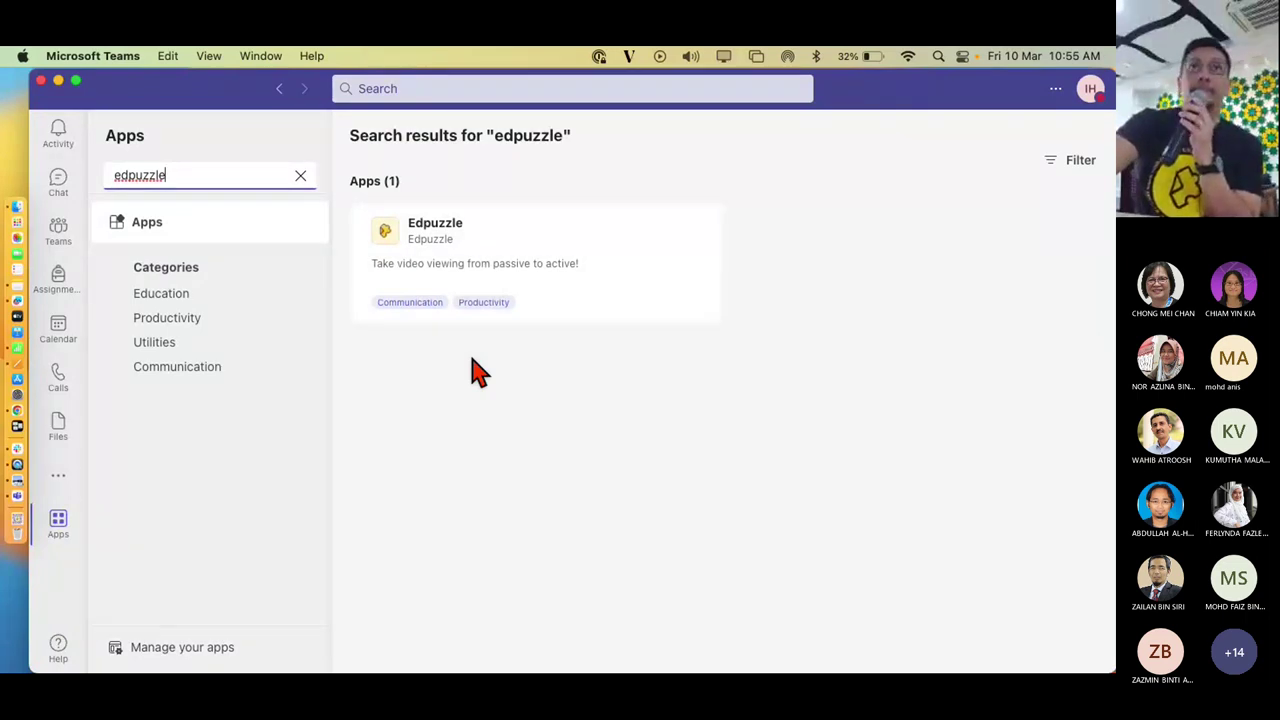
{"action": "left_click", "coordinate": [484, 262]}
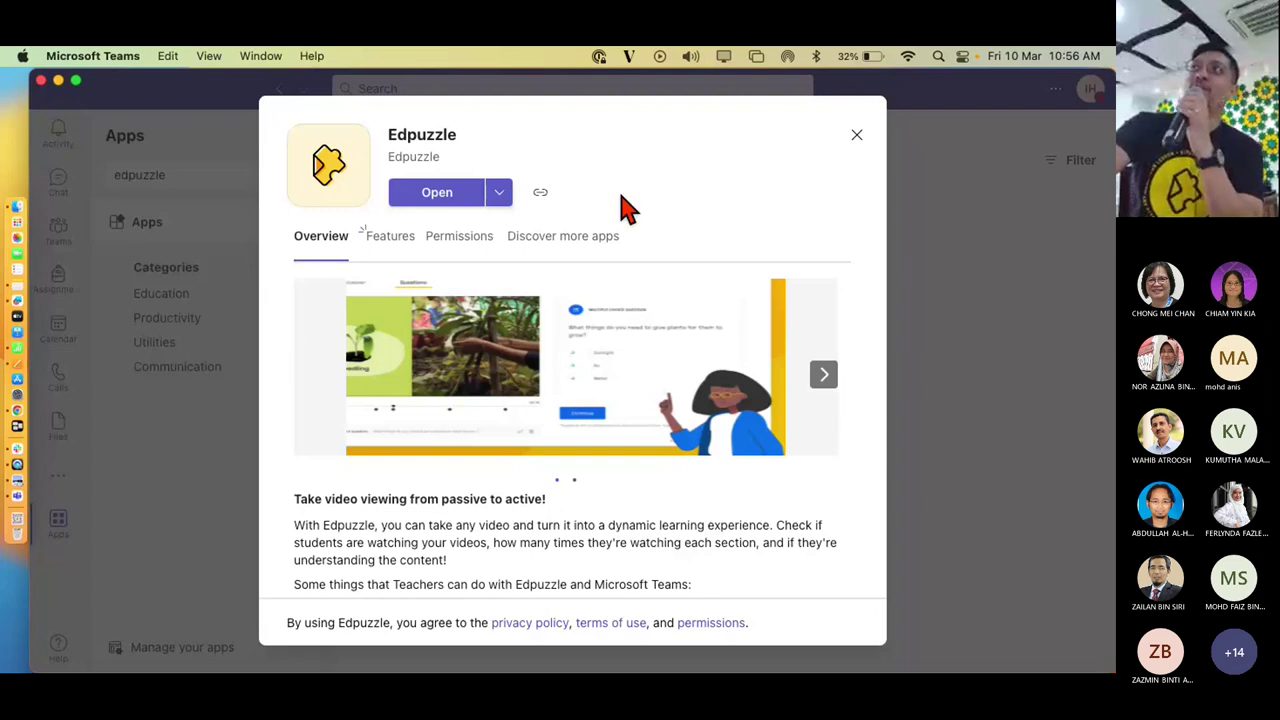
Add Edpuzzle to the General channel of the Final Year Chemistry team and start setting it up as a tab
{"action": "left_click", "coordinate": [499, 194]}
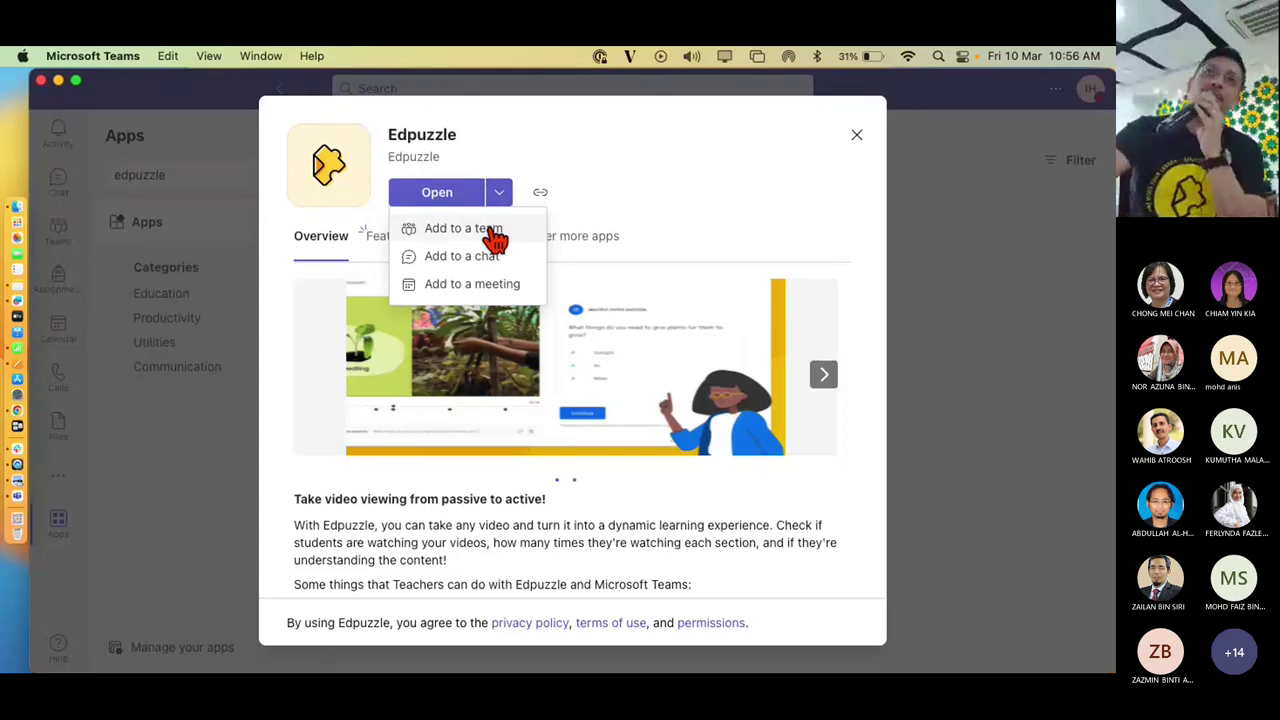
{"action": "left_click", "coordinate": [495, 237]}
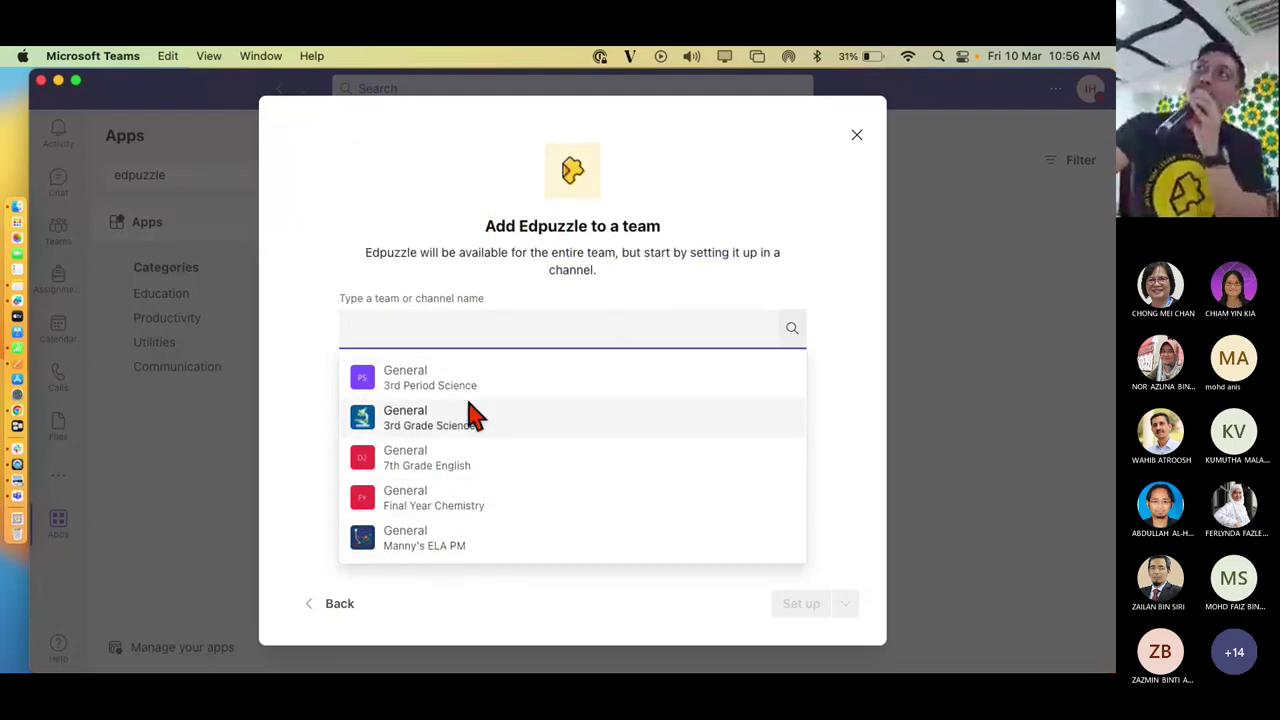
{"action": "left_click", "coordinate": [438, 505]}
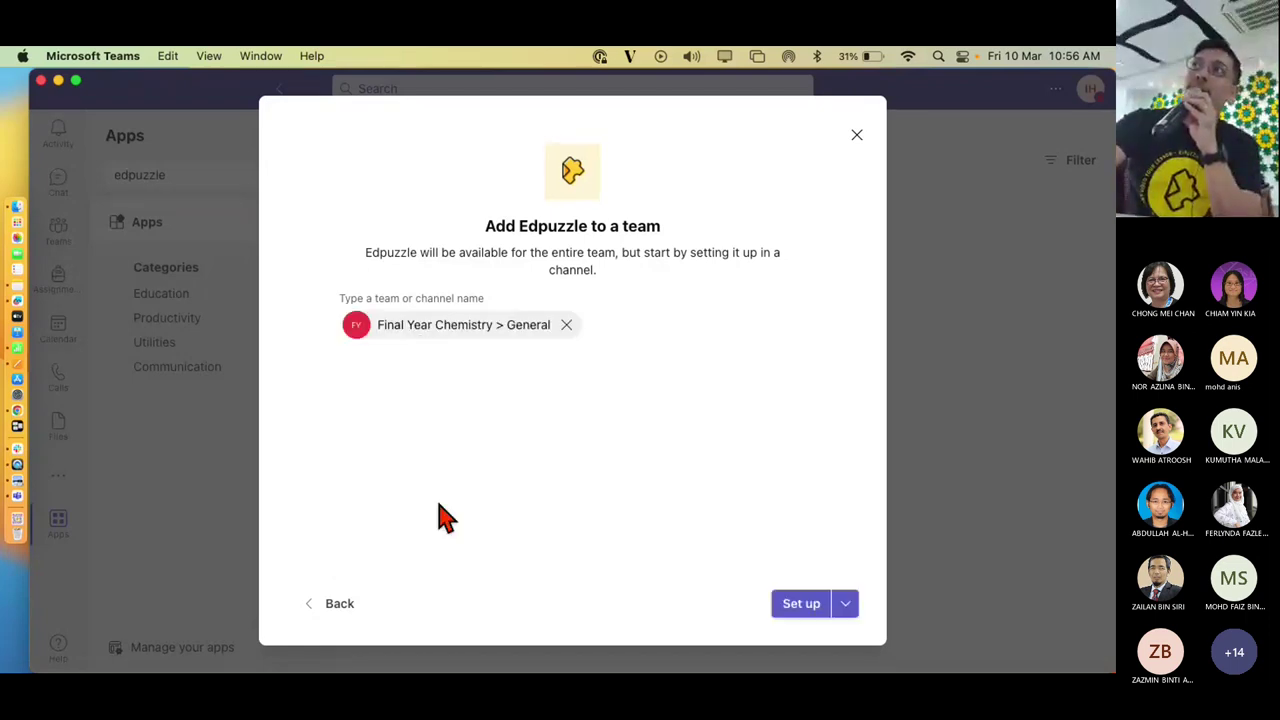
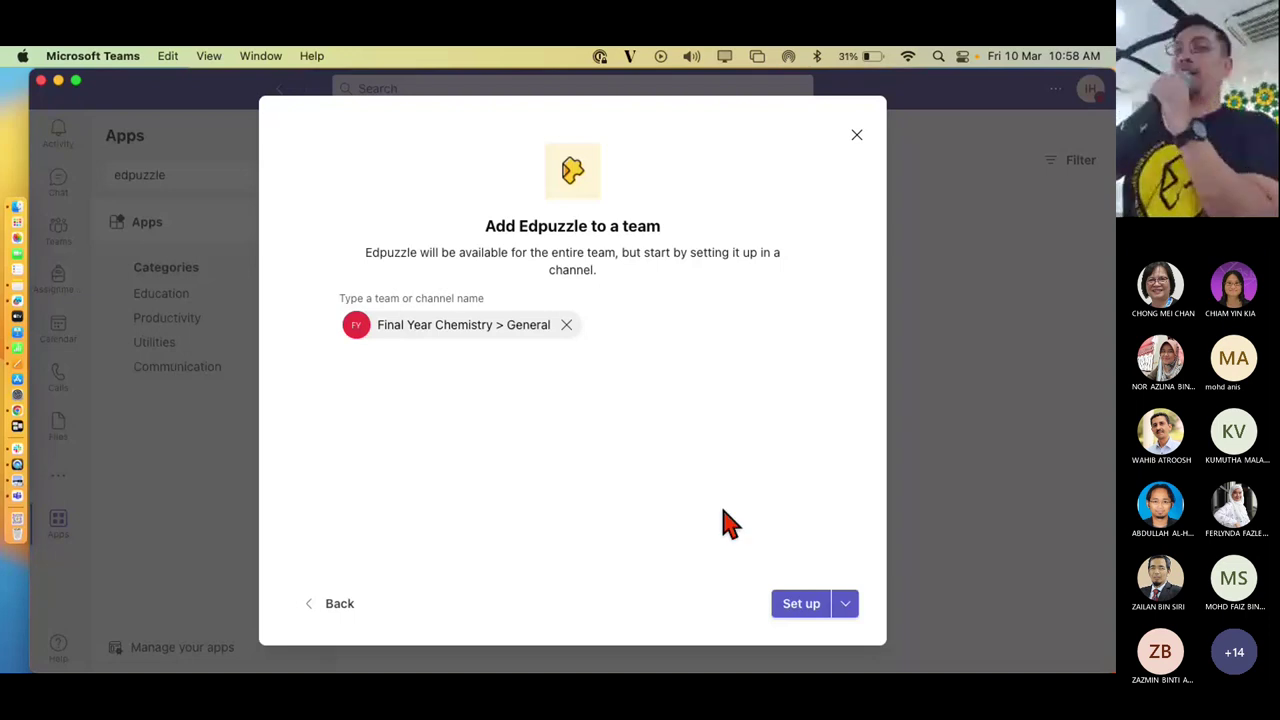
{"action": "left_click", "coordinate": [845, 605]}
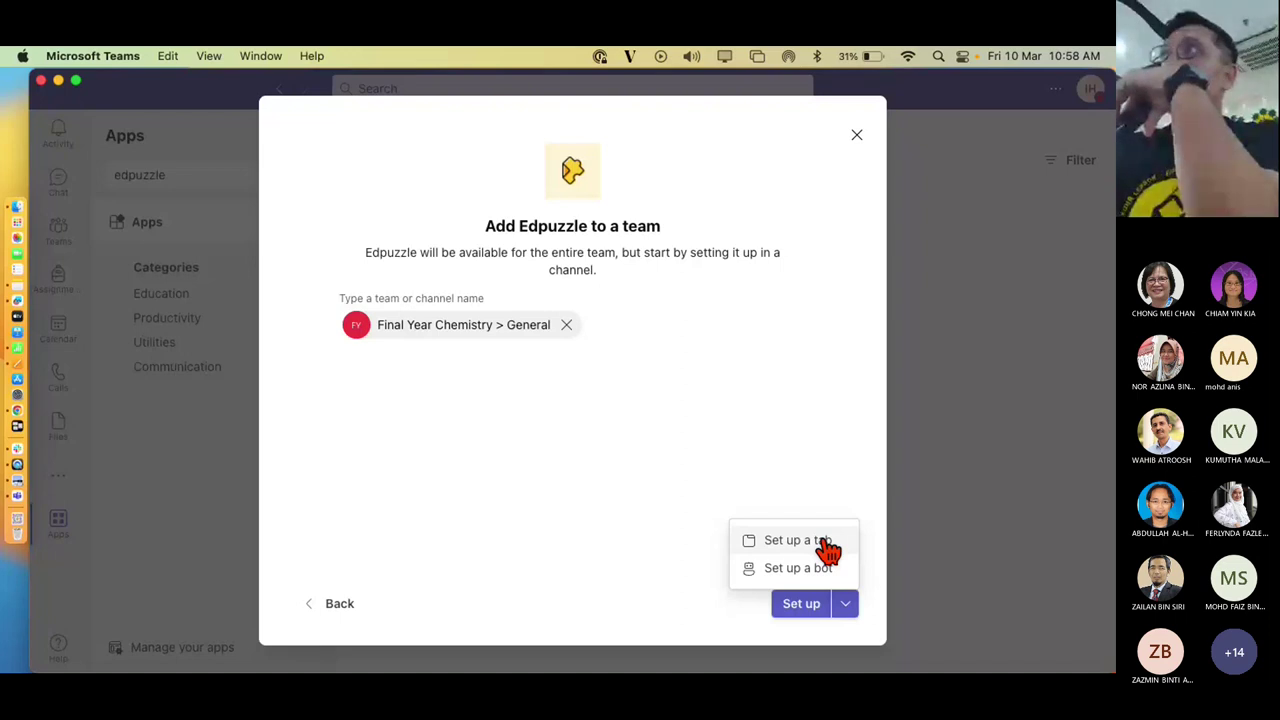
{"action": "left_click", "coordinate": [797, 540]}
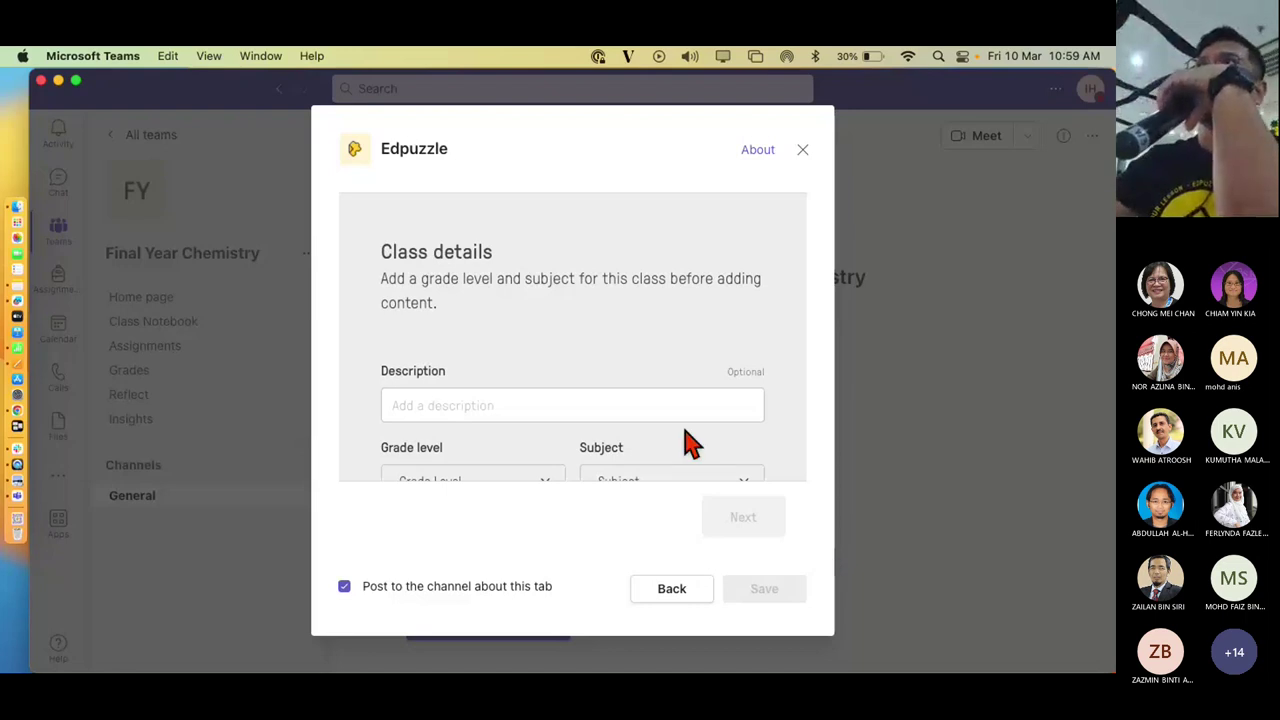
Enter "final year chemistry" as the description in the Edpuzzle class details
{"action": "scroll", "coordinate": [686, 443], "scroll_direction": "down", "scroll_amount": 2}
{"action": "left_click", "coordinate": [643, 366]}
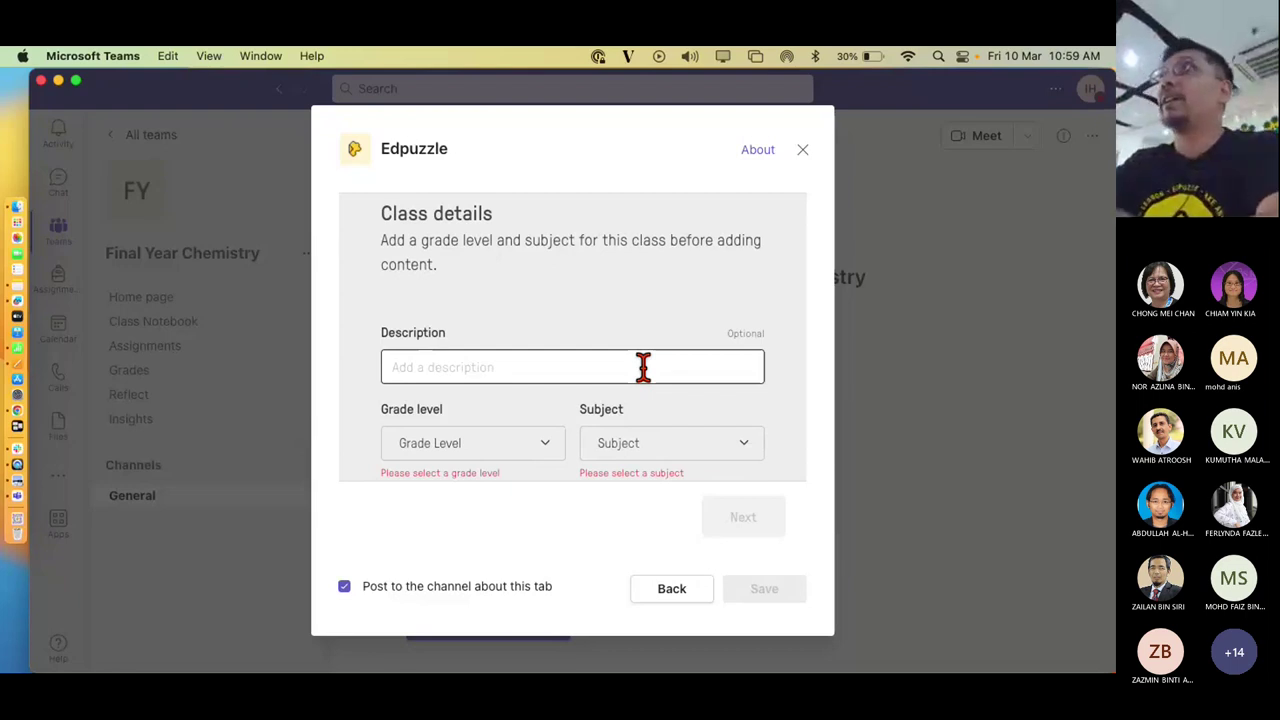
{"action": "left_click", "coordinate": [643, 367]}
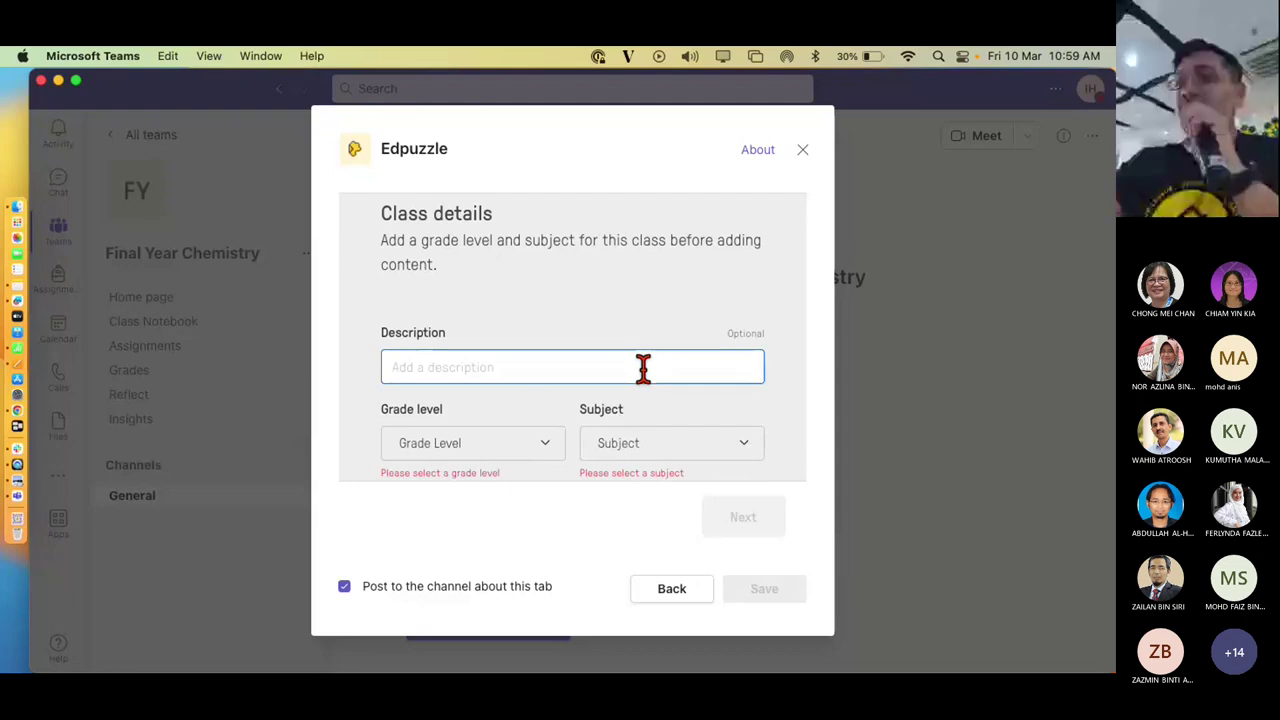
{"action": "type", "text": "fin"}
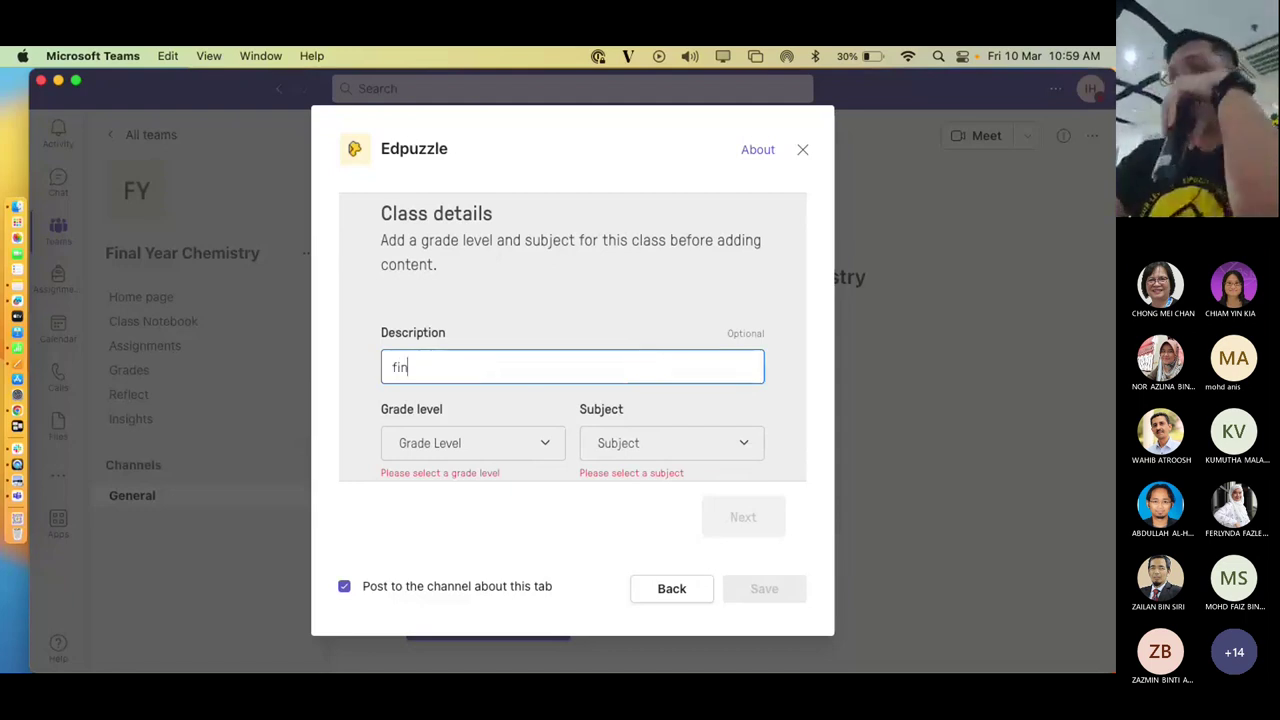
{"action": "type", "text": "al y"}
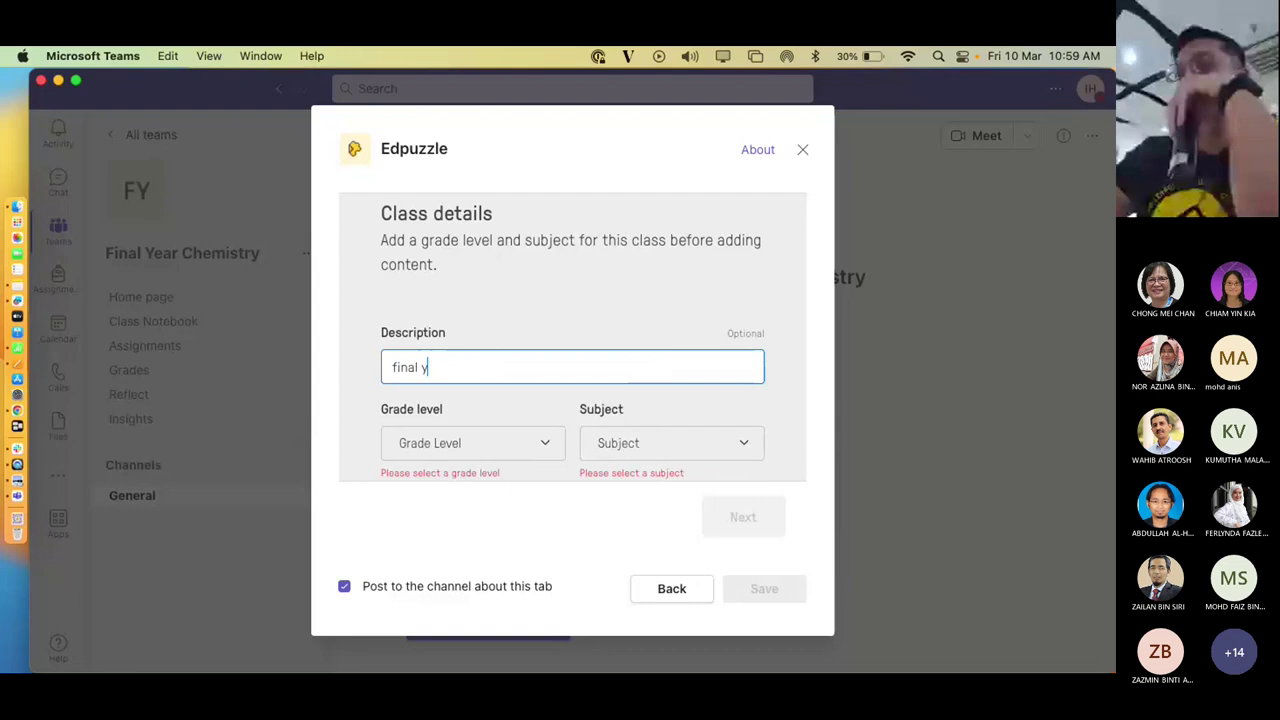
{"action": "type", "text": "ear chem"}
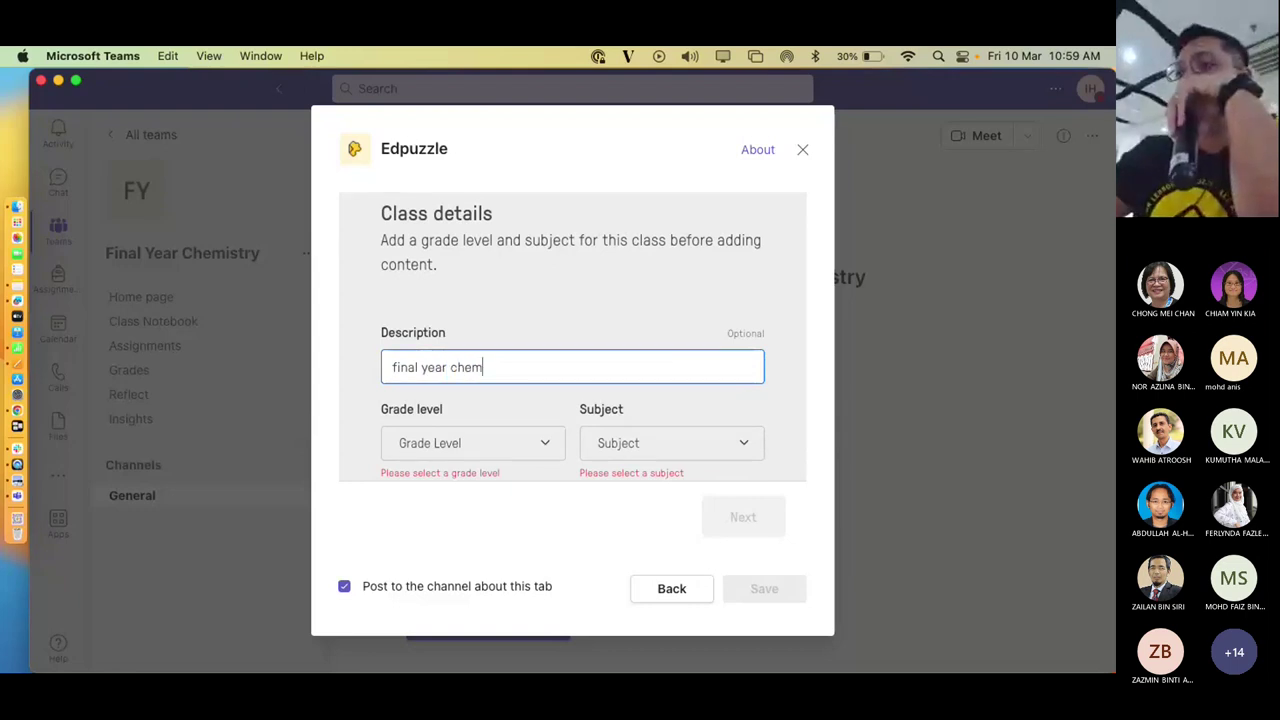
{"action": "type", "text": "istry"}
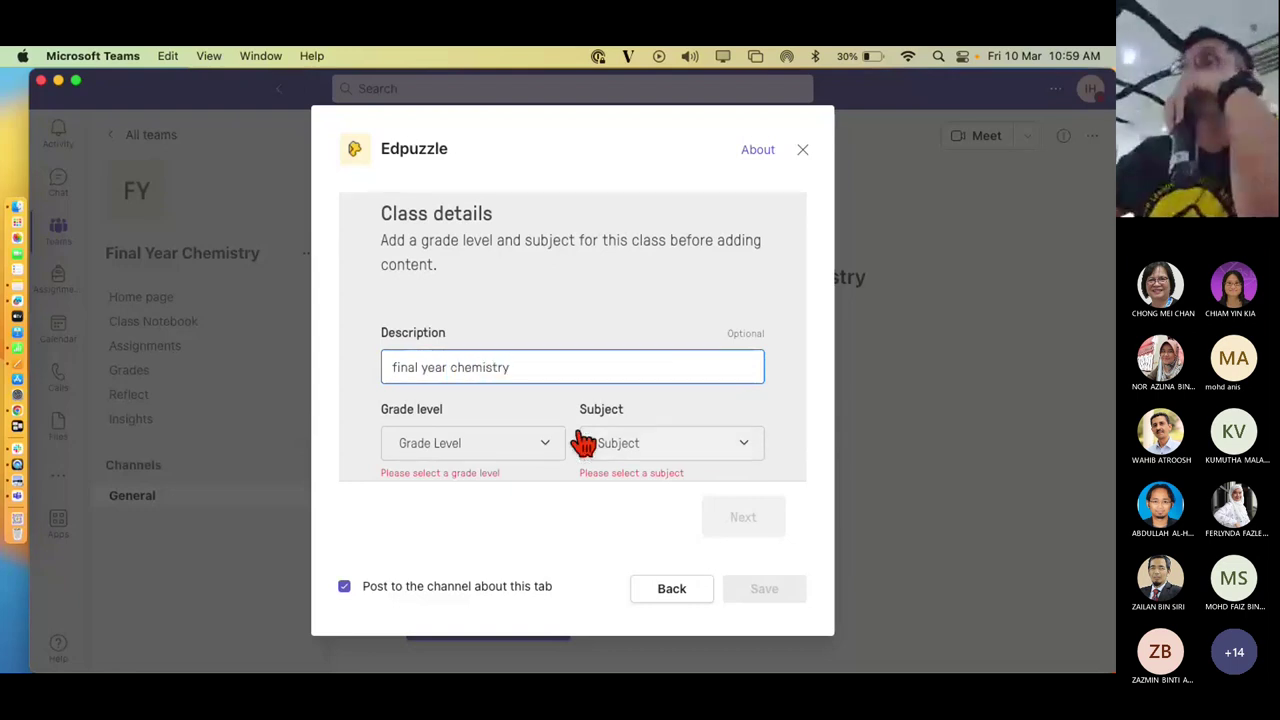
Set the class's grade level to 10th grade and its subject to Chemistry
{"action": "left_click", "coordinate": [545, 450]}
{"action": "left_click", "coordinate": [514, 450]}
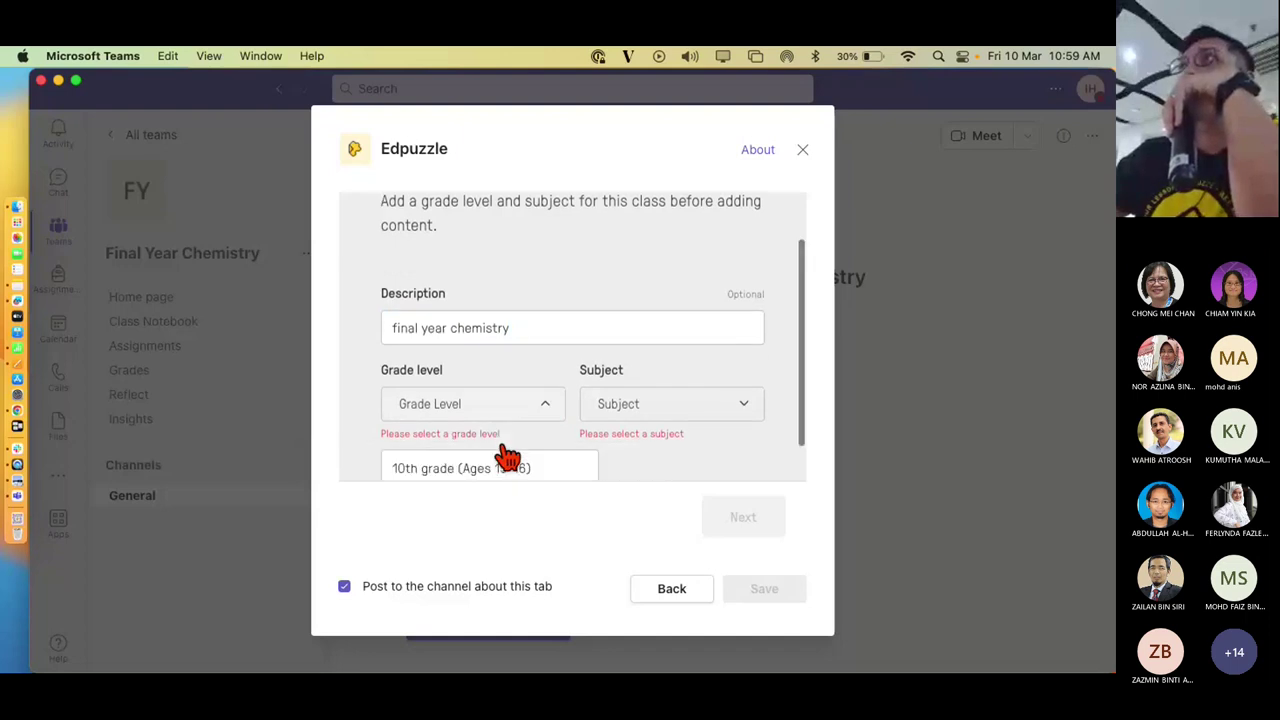
{"action": "left_click", "coordinate": [500, 360]}
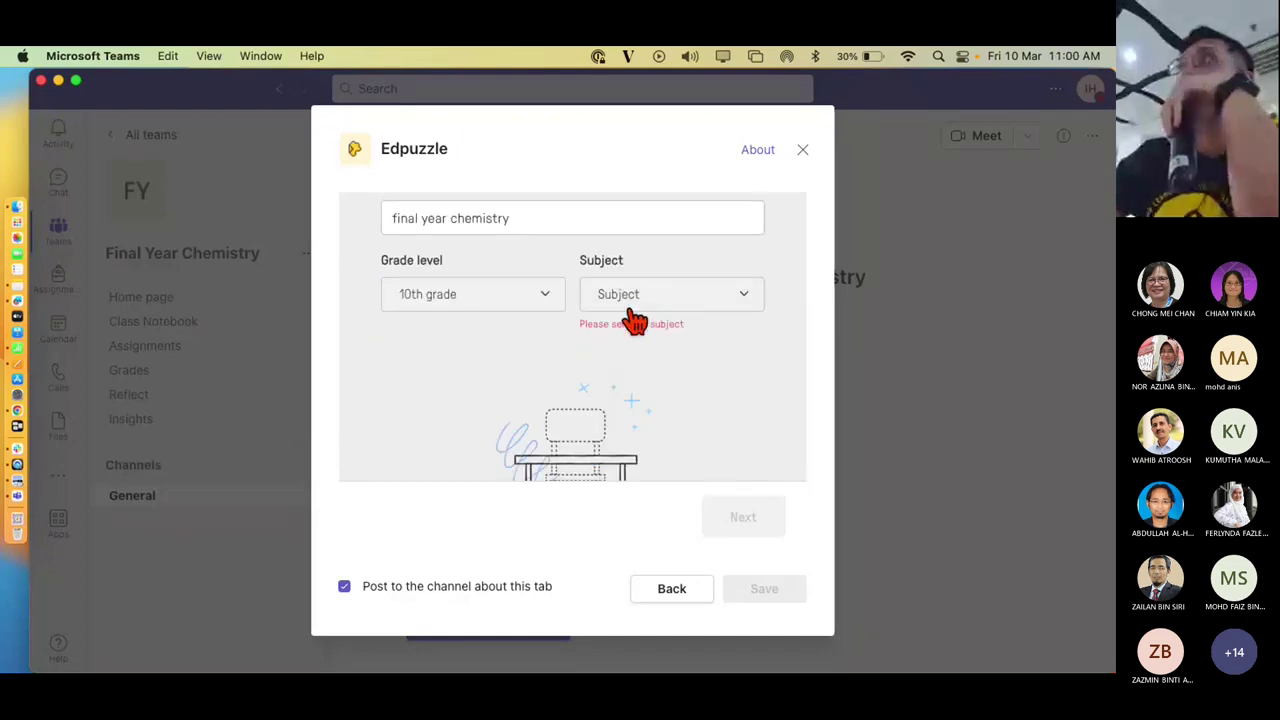
{"action": "left_click", "coordinate": [640, 300]}
{"action": "scroll", "coordinate": [646, 451], "scroll_direction": "down", "scroll_amount": 8}
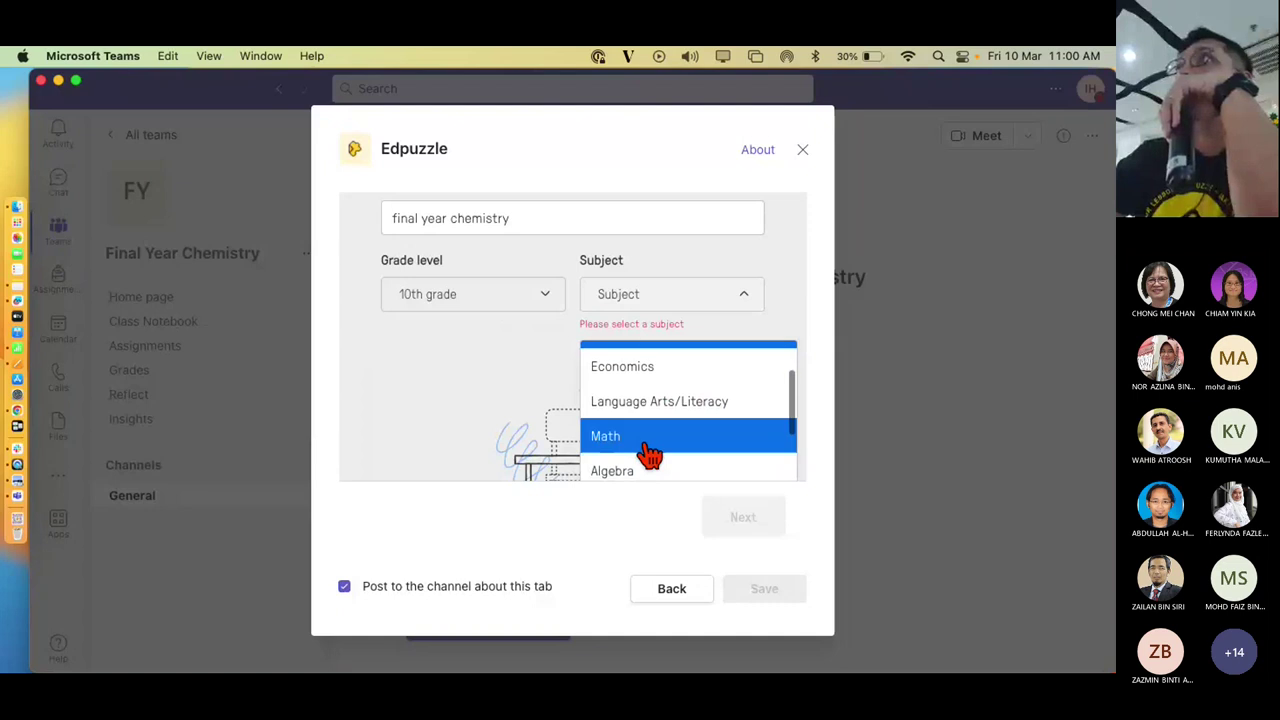
{"action": "scroll", "coordinate": [648, 455], "scroll_direction": "up", "scroll_amount": 3}
{"action": "scroll", "coordinate": [651, 451], "scroll_direction": "down", "scroll_amount": 7}
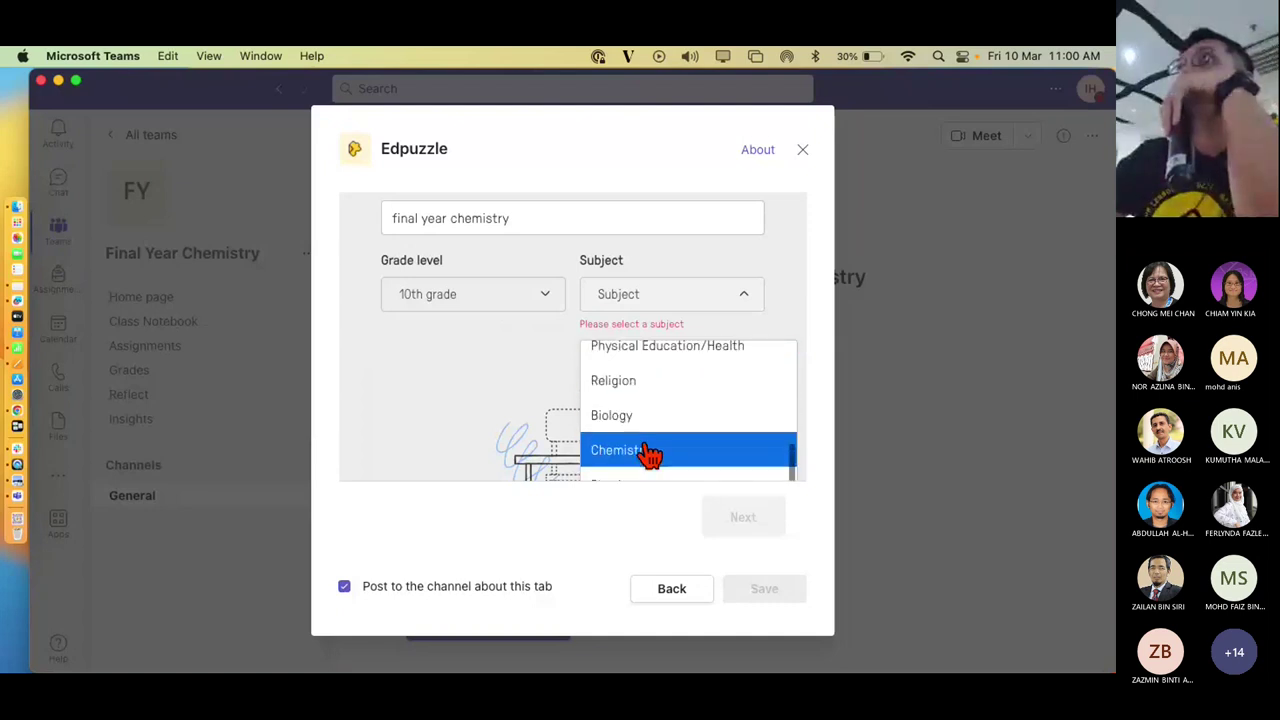
{"action": "left_click", "coordinate": [650, 404]}
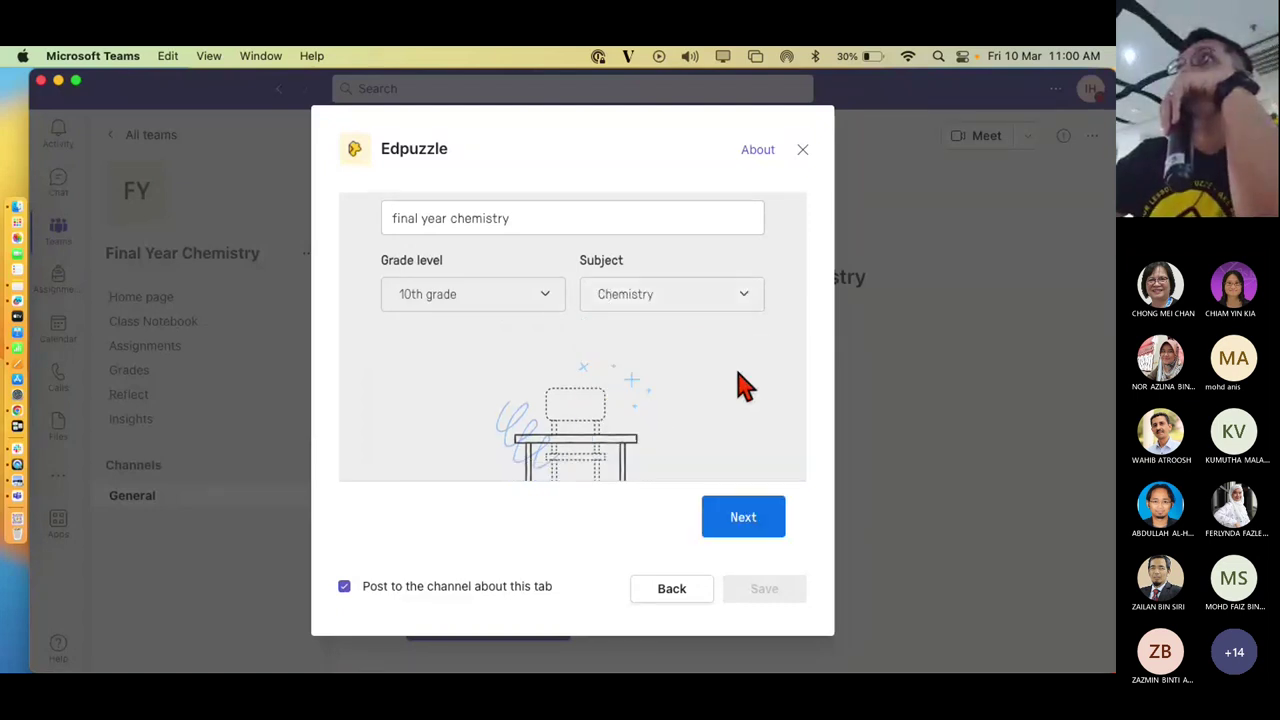
Connect the Final Year Chemistry class to Edpuzzle as 10th grade Chemistry and save the tab with a channel post
{"action": "scroll", "coordinate": [740, 385], "scroll_direction": "up", "scroll_amount": 2}
{"action": "scroll", "coordinate": [738, 375], "scroll_direction": "up", "scroll_amount": 3}
{"action": "scroll", "coordinate": [734, 366], "scroll_direction": "down", "scroll_amount": 3}
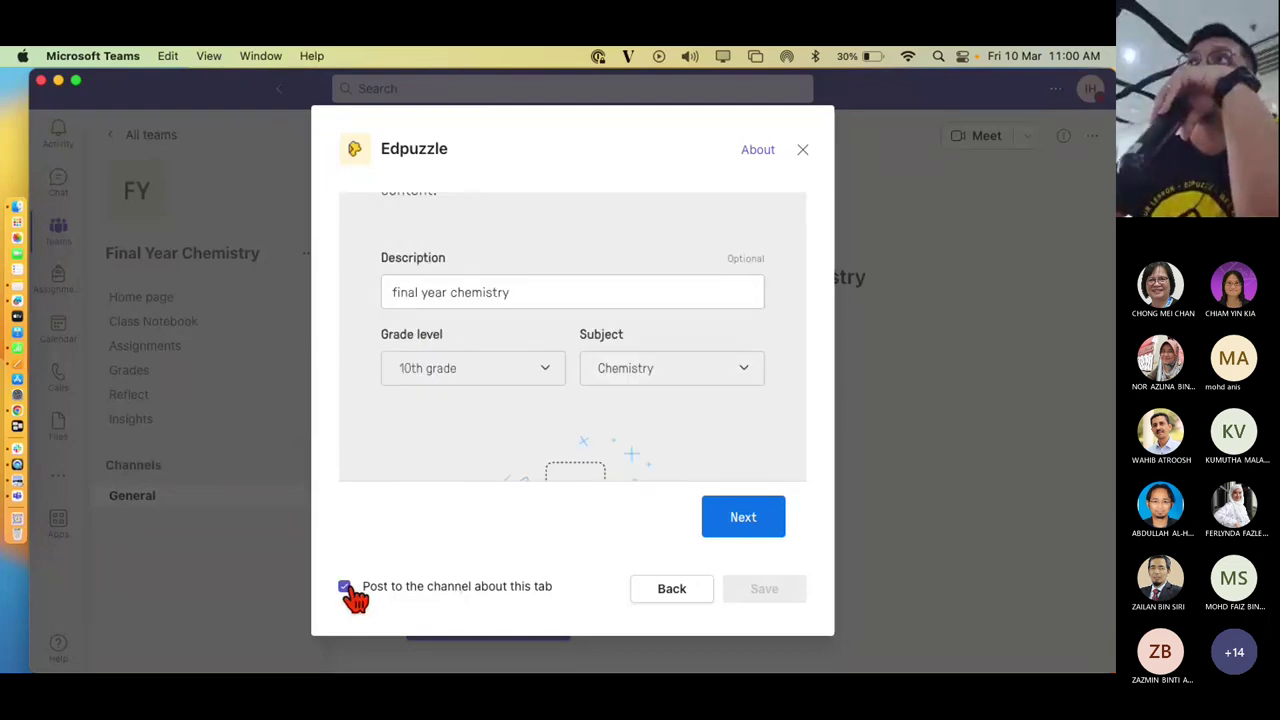
{"action": "left_click", "coordinate": [743, 519]}
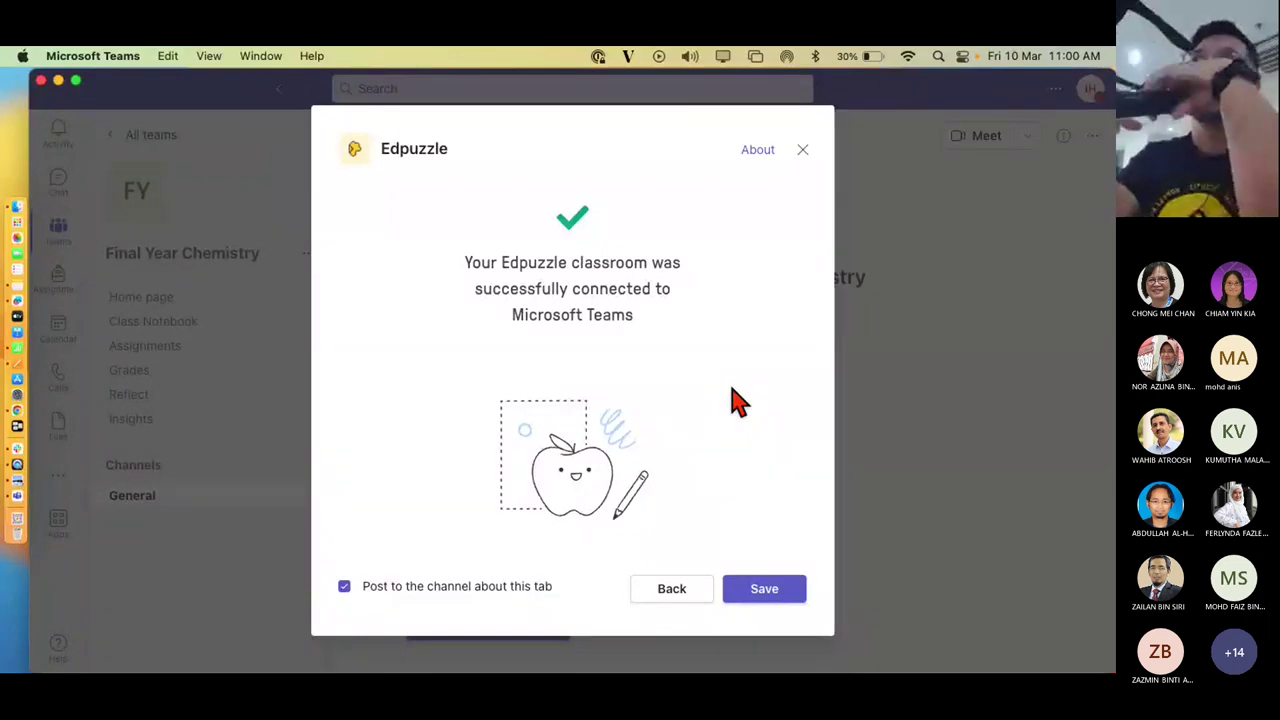
{"action": "left_click", "coordinate": [766, 592]}
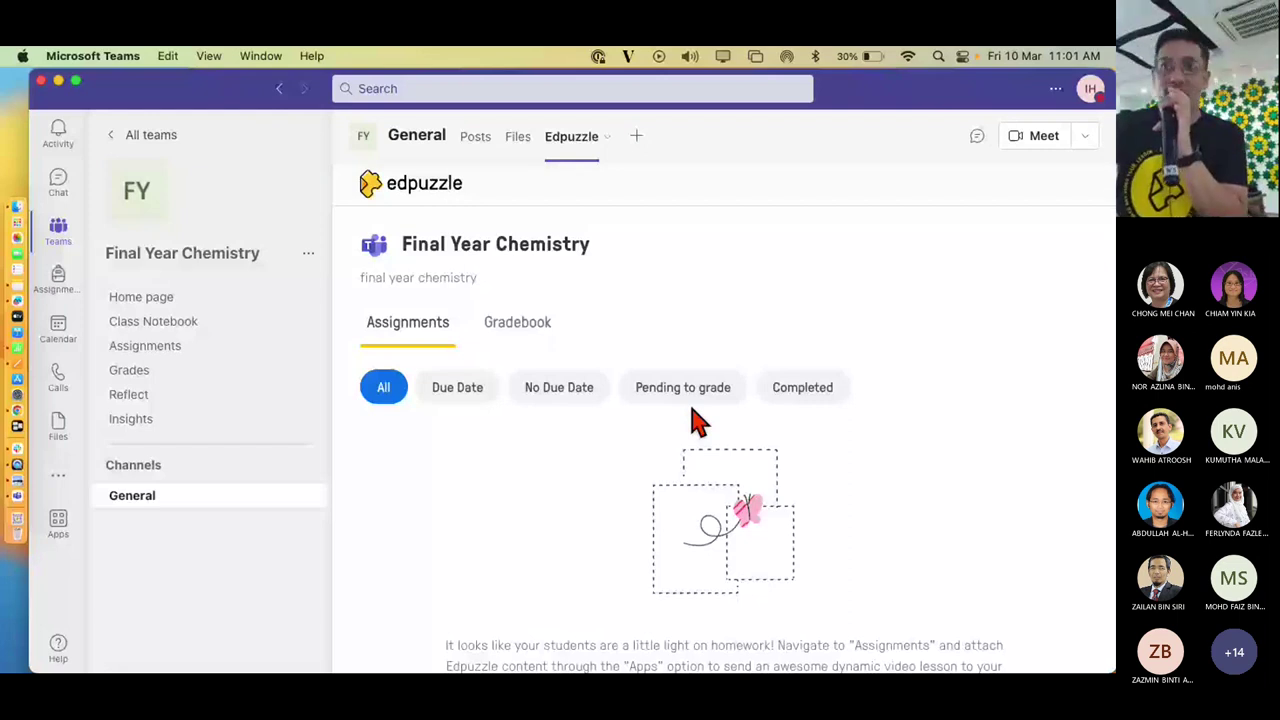
{"action": "left_click_drag", "start_coordinate": [314, 89], "coordinate": [314, 160]}
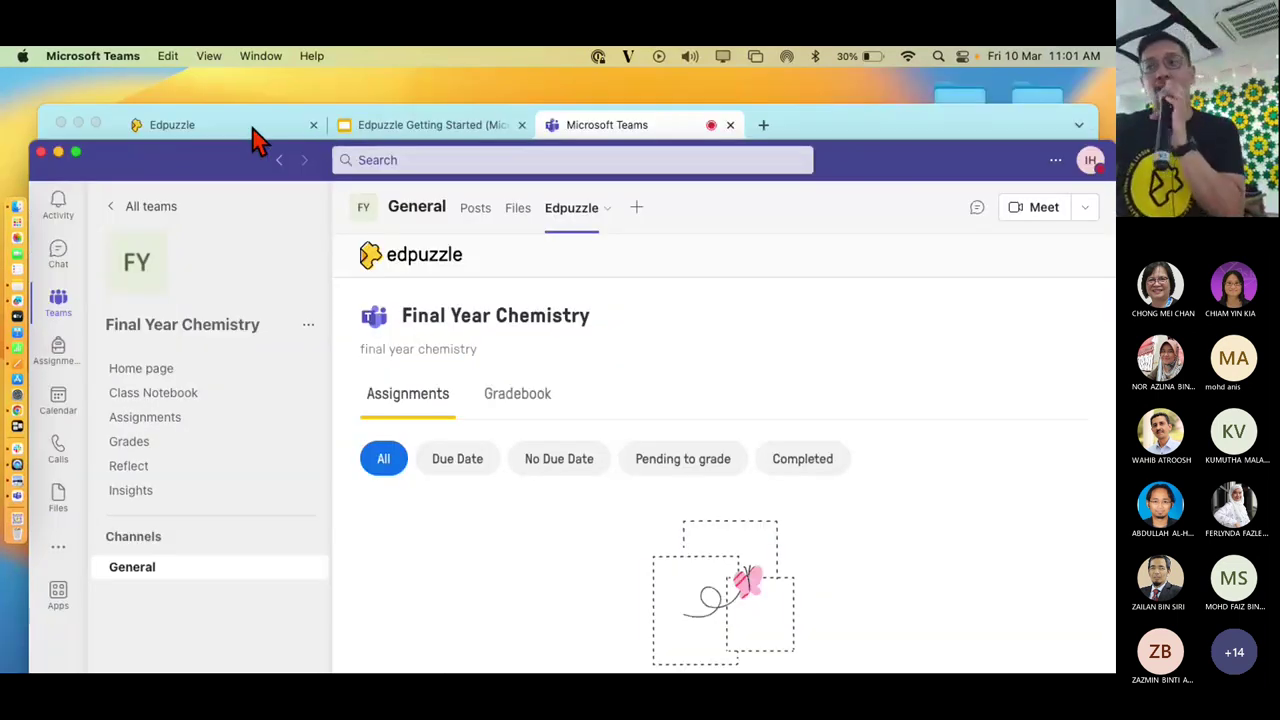
{"action": "left_click", "coordinate": [575, 128]}
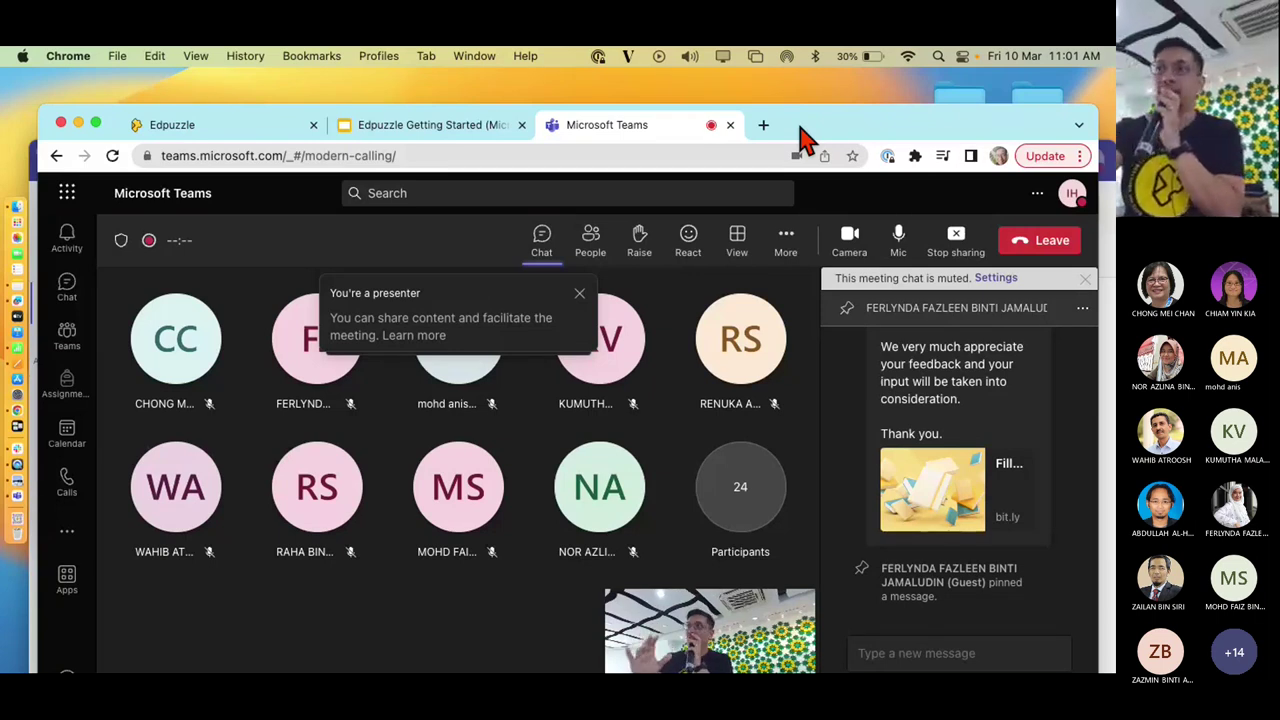
{"action": "left_click_drag", "start_coordinate": [805, 135], "coordinate": [798, 110]}
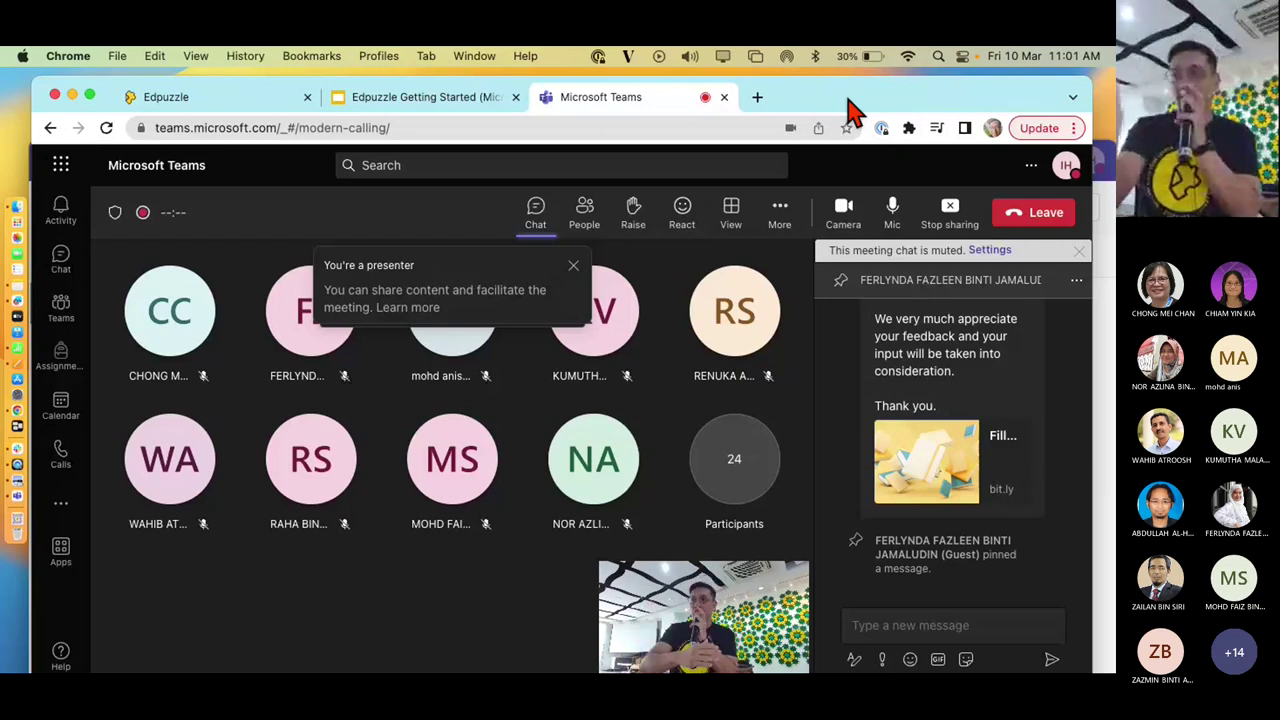
{"action": "left_click", "coordinate": [1108, 197]}
{"action": "left_click_drag", "start_coordinate": [959, 153], "coordinate": [942, 78]}
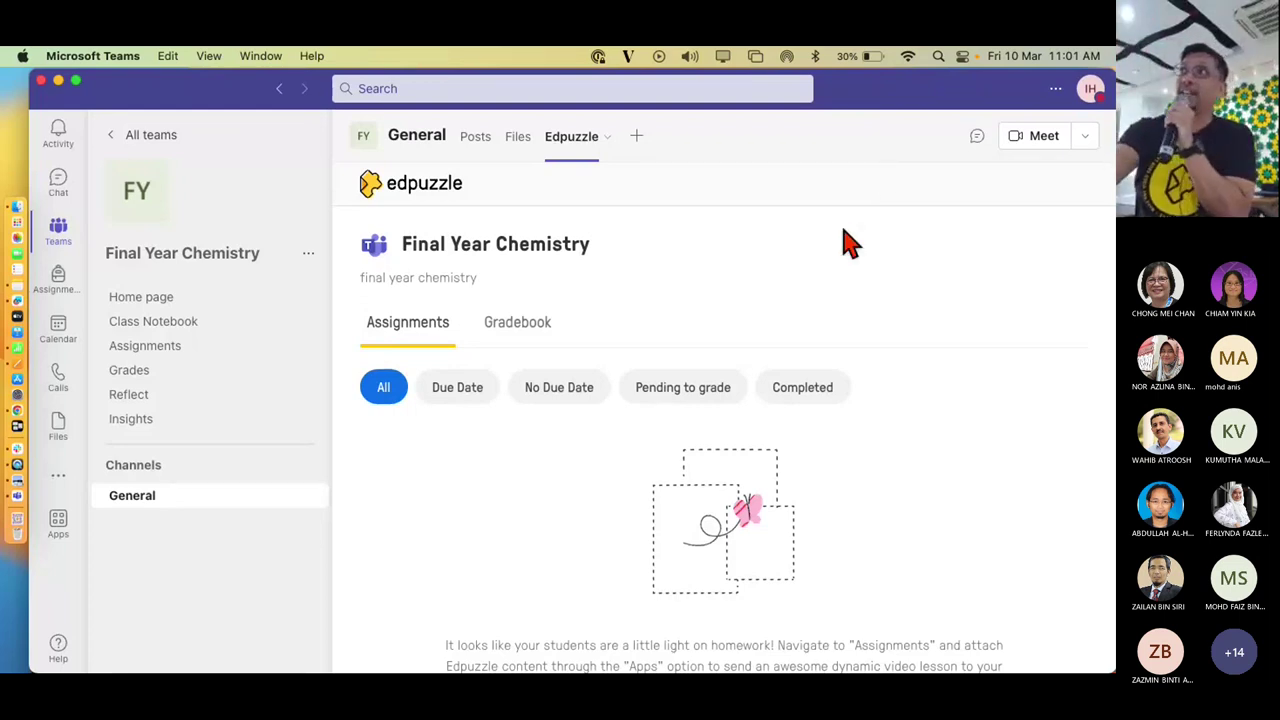
Look over the assignments and gradebook views of the class's Edpuzzle tab
{"action": "scroll", "coordinate": [510, 490], "scroll_direction": "down", "scroll_amount": 1}
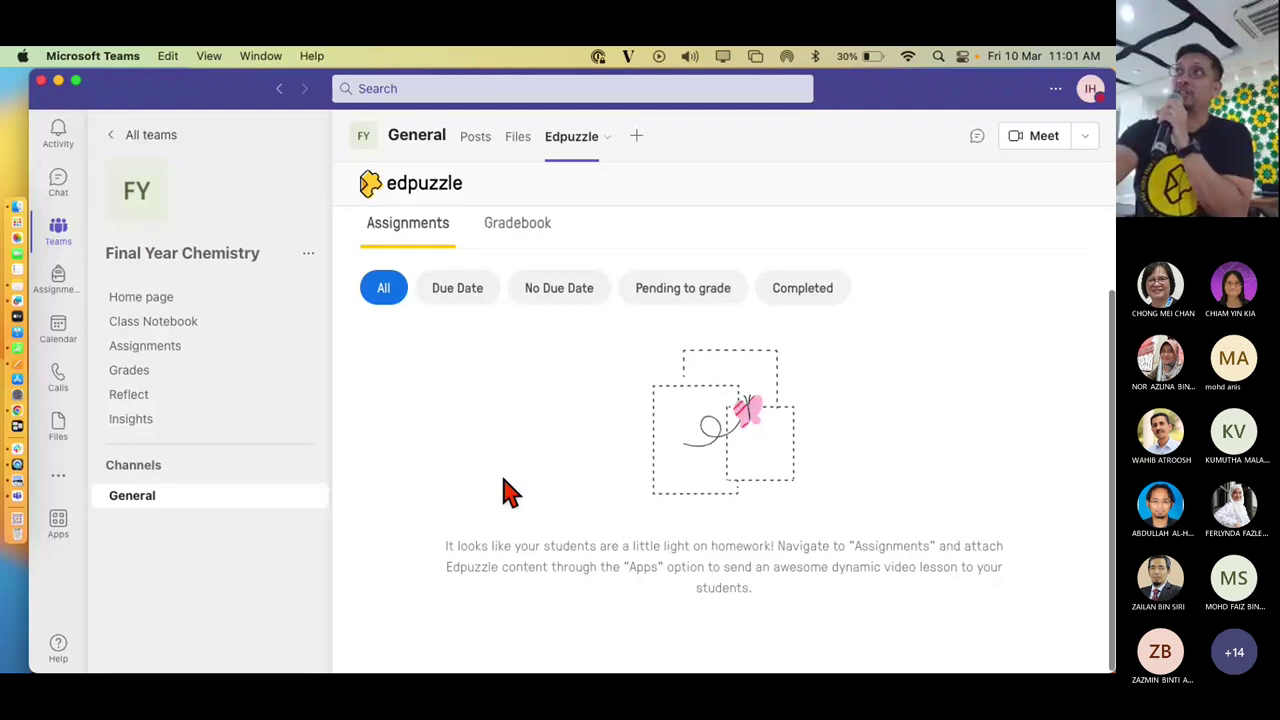
{"action": "scroll", "coordinate": [510, 490], "scroll_direction": "up", "scroll_amount": 2}
{"action": "scroll", "coordinate": [510, 490], "scroll_direction": "down", "scroll_amount": 2}
{"action": "scroll", "coordinate": [505, 490], "scroll_direction": "up", "scroll_amount": 2}
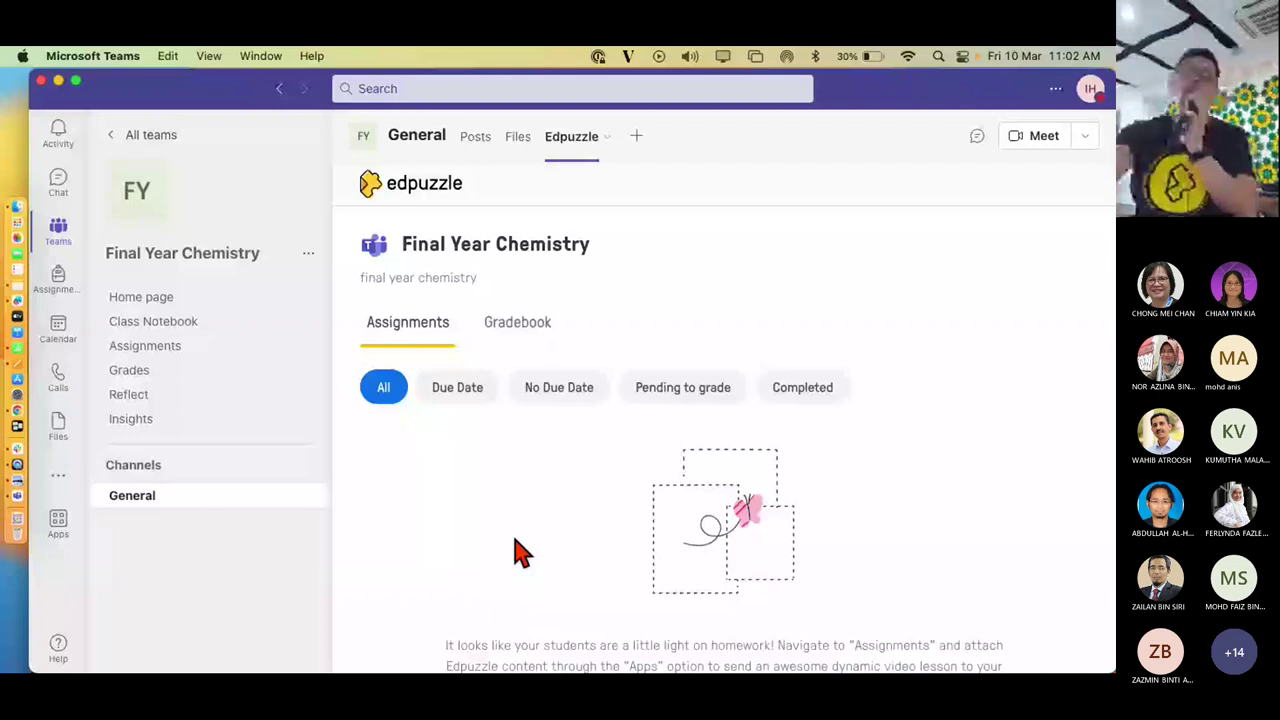
{"action": "left_click", "coordinate": [517, 337]}
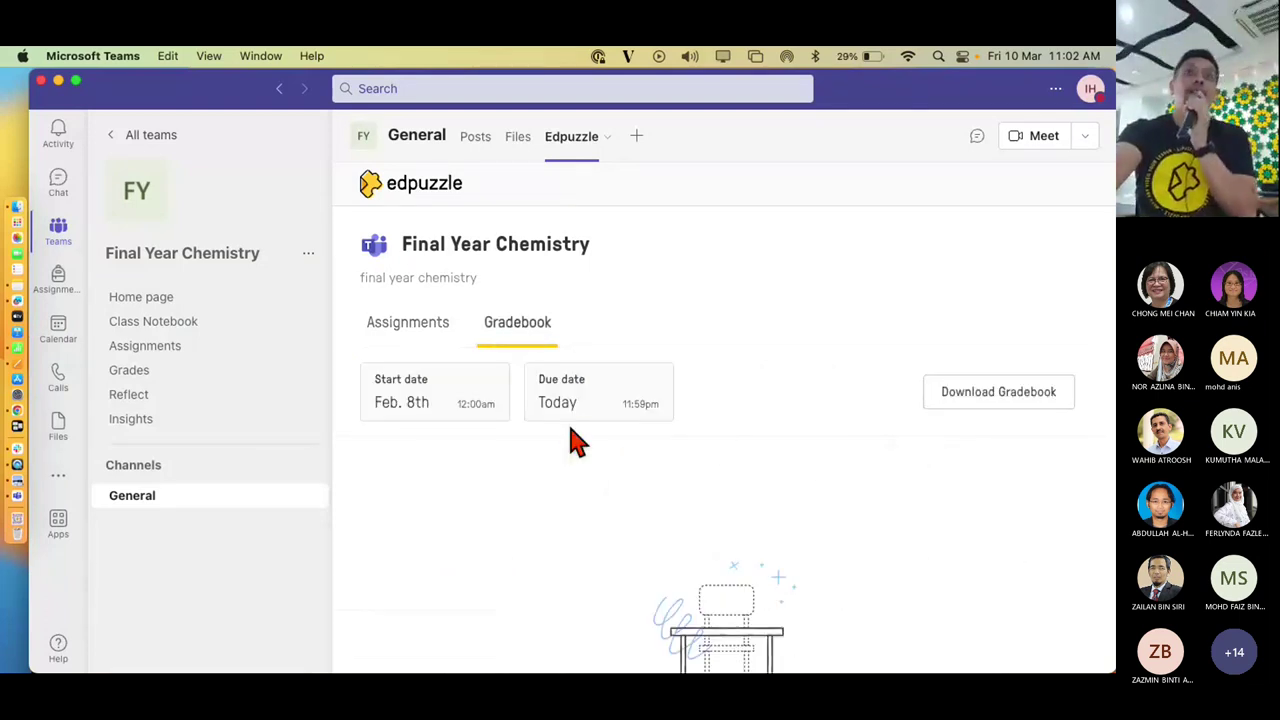
{"action": "left_click", "coordinate": [409, 324]}
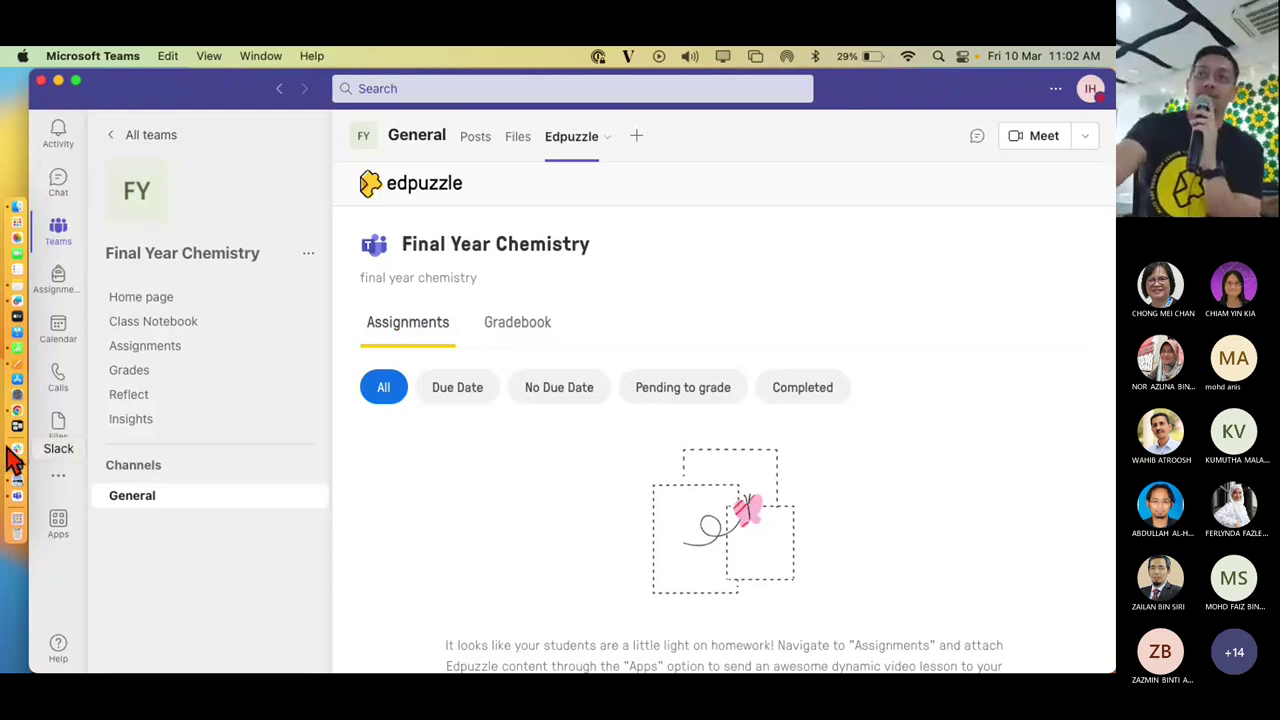
Create a new assignment for the Final Year Chemistry class and title it "Homework"
{"action": "left_click", "coordinate": [166, 362]}
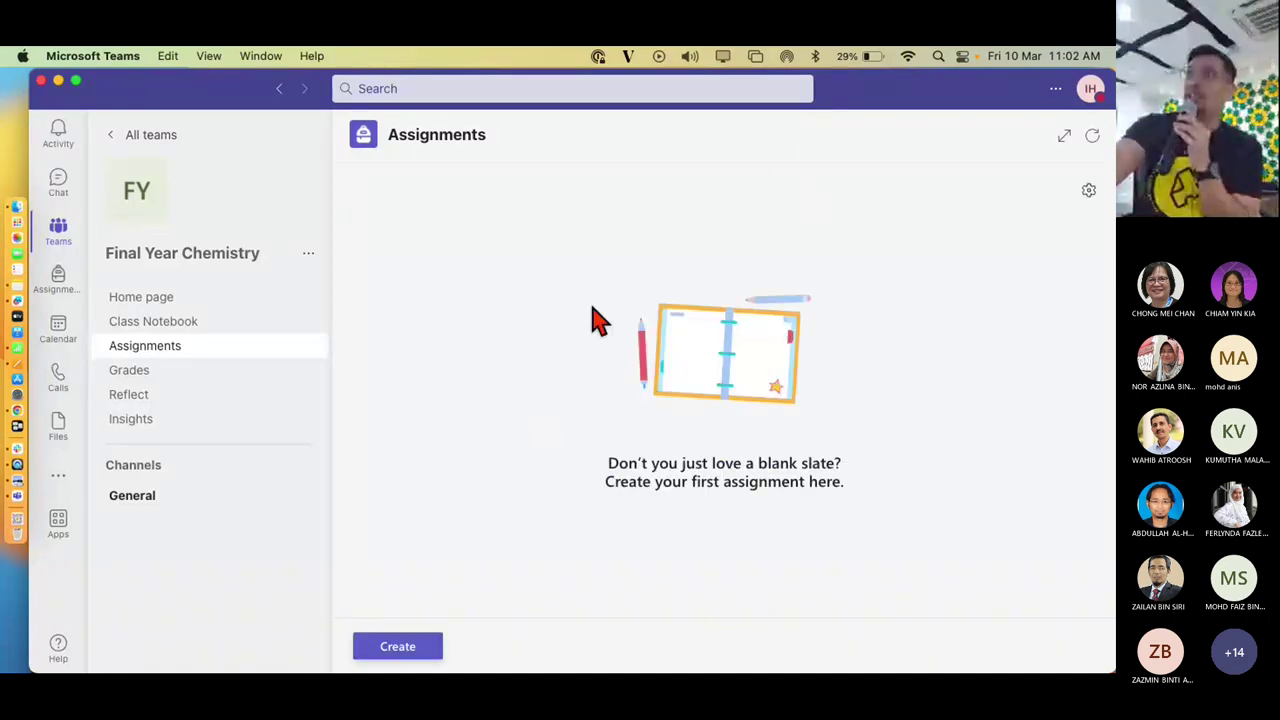
{"action": "left_click", "coordinate": [397, 648]}
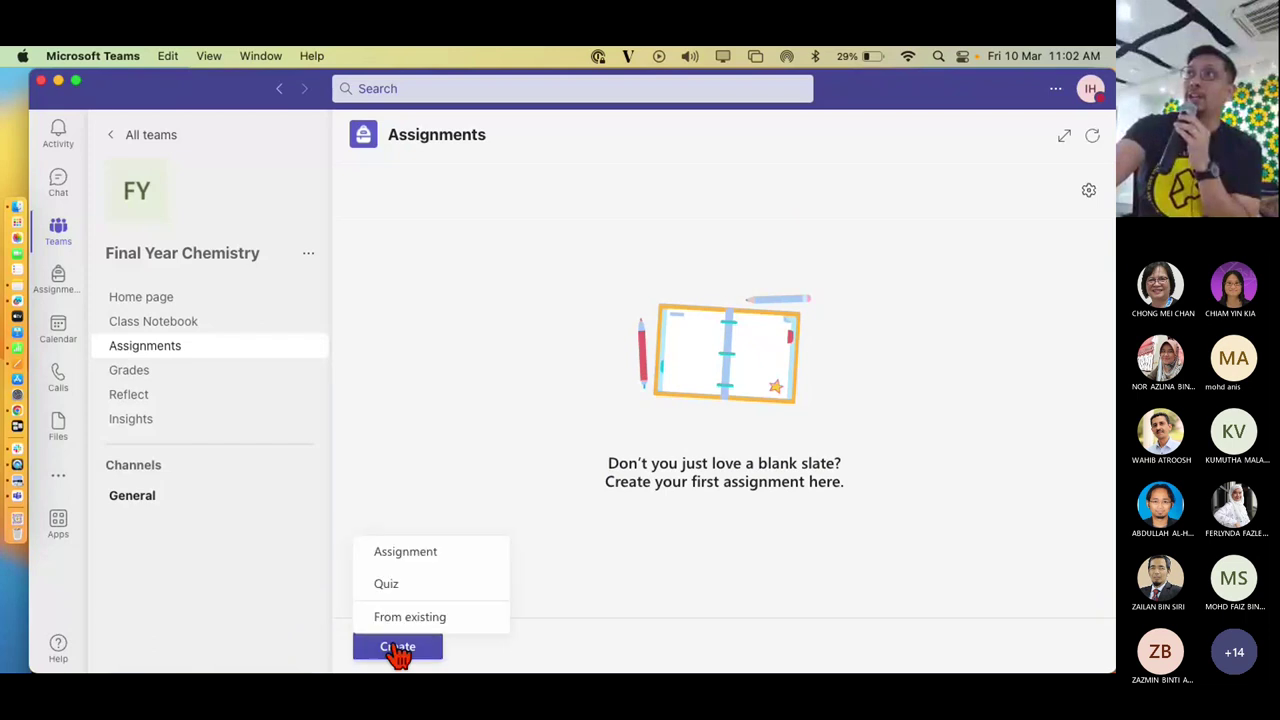
{"action": "left_click", "coordinate": [435, 558]}
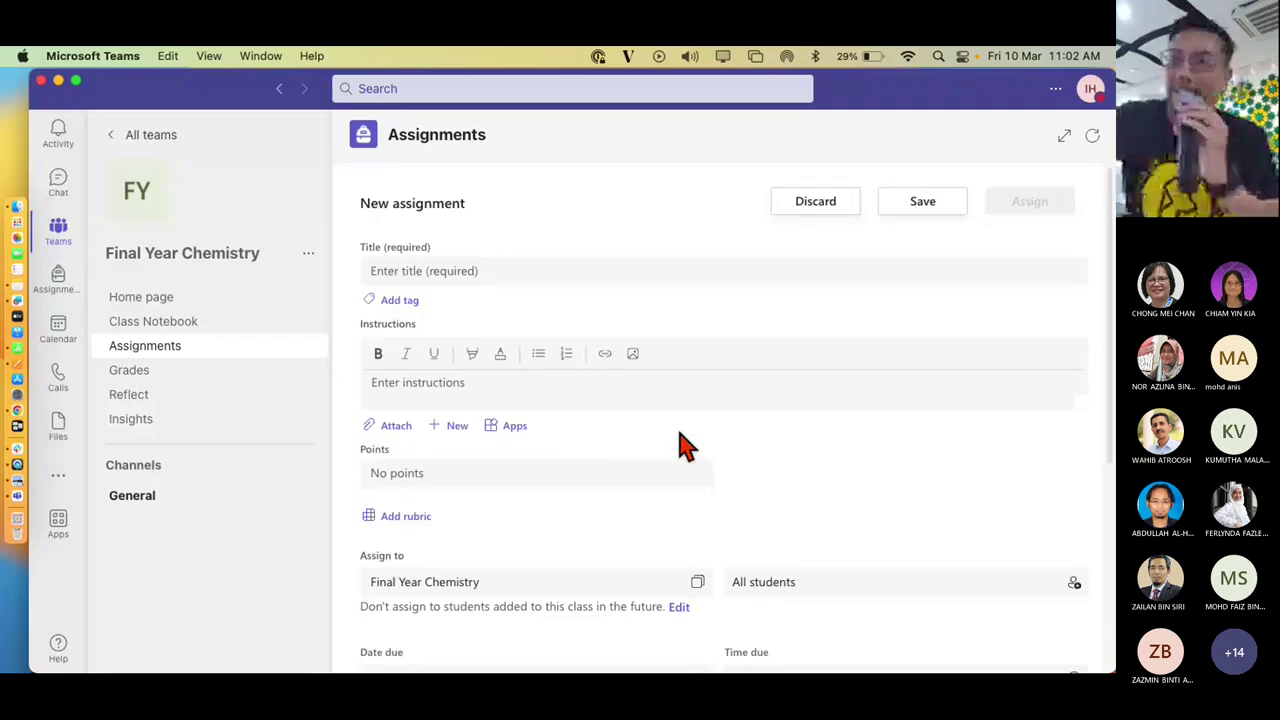
{"action": "left_click", "coordinate": [640, 270]}
{"action": "type", "text": "Ho"}
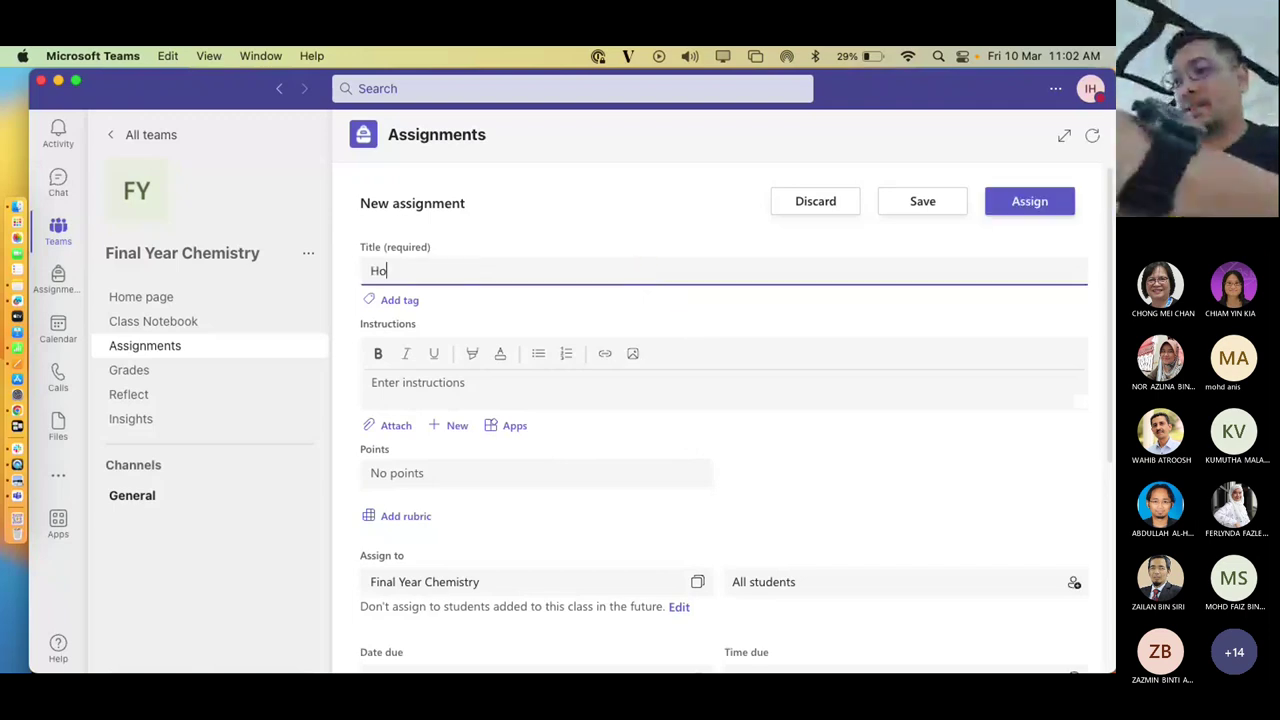
{"action": "type", "text": "mework"}
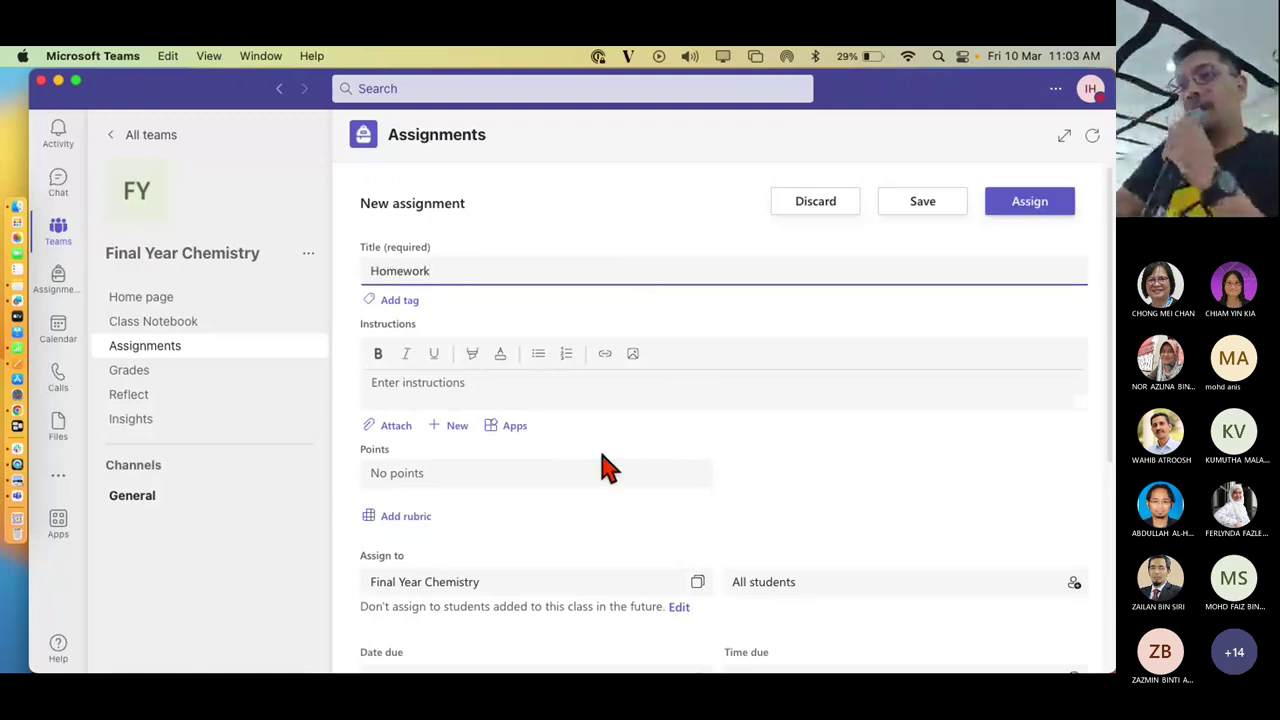
{"action": "left_click", "coordinate": [566, 383]}
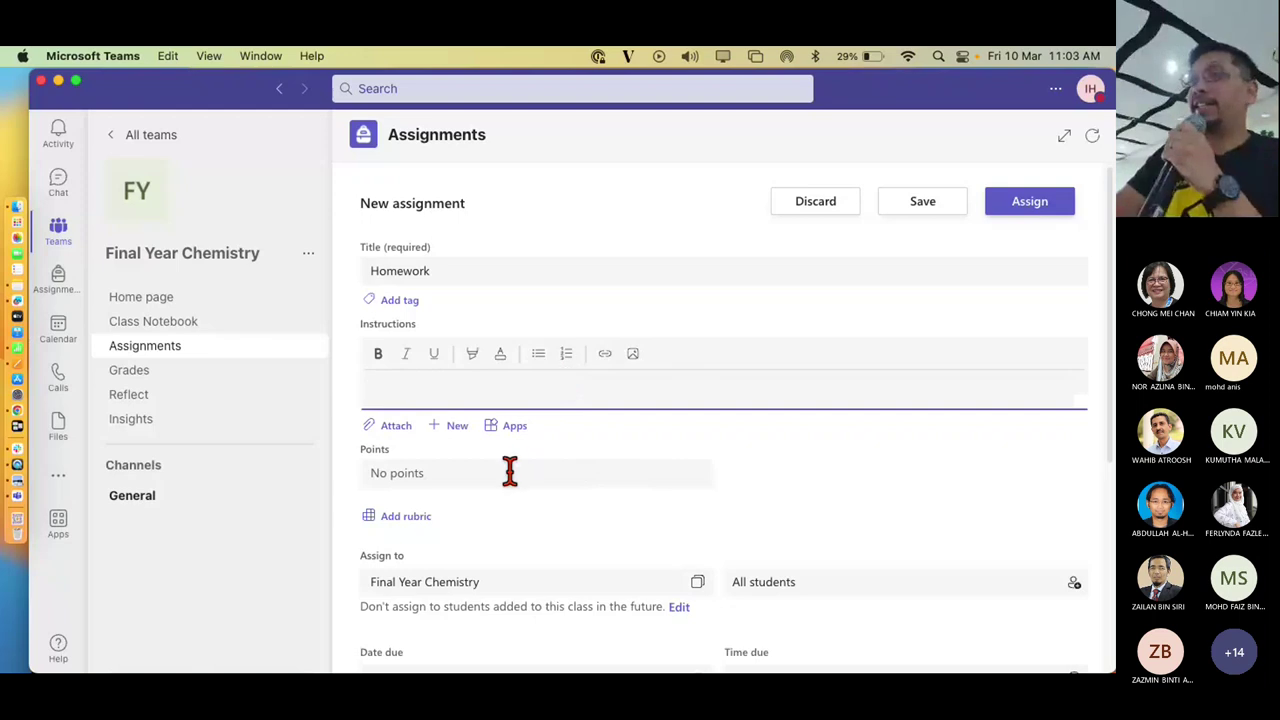
{"action": "left_click", "coordinate": [869, 81]}
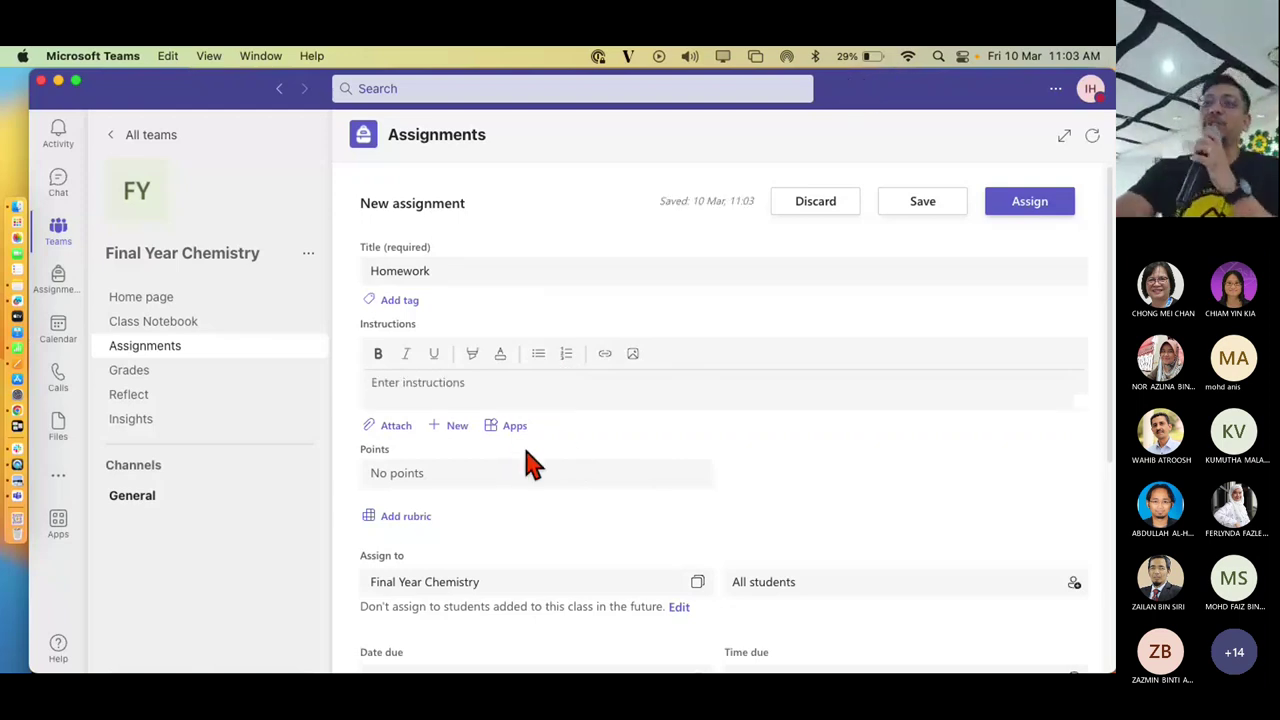
Set the Homework assignment's points to 100
{"action": "left_click", "coordinate": [494, 467]}
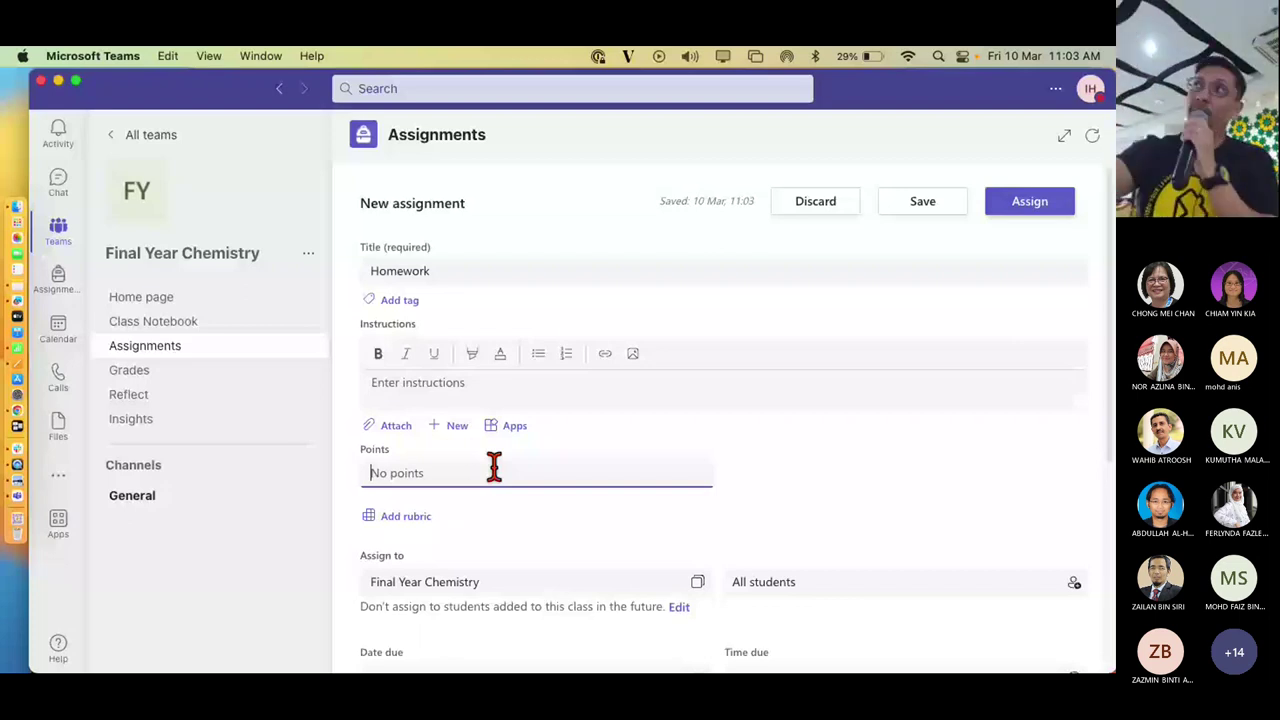
{"action": "type", "text": "100"}
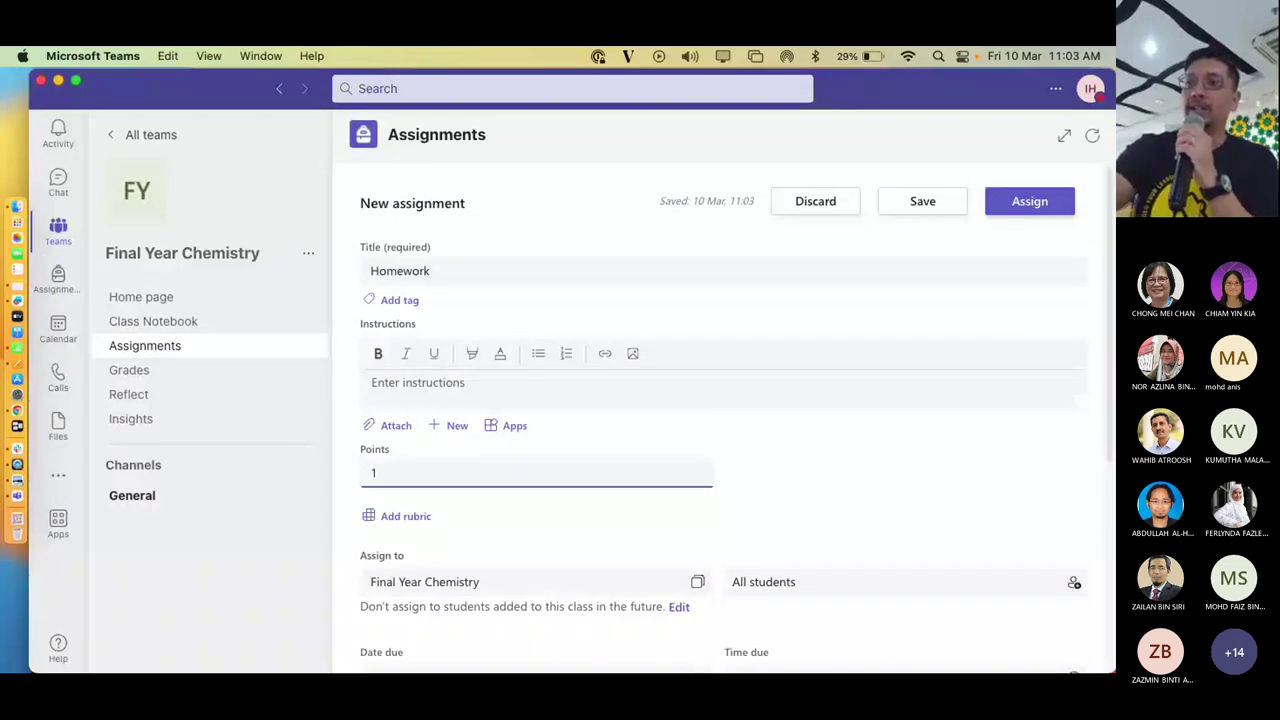
{"action": "left_click", "coordinate": [808, 497]}
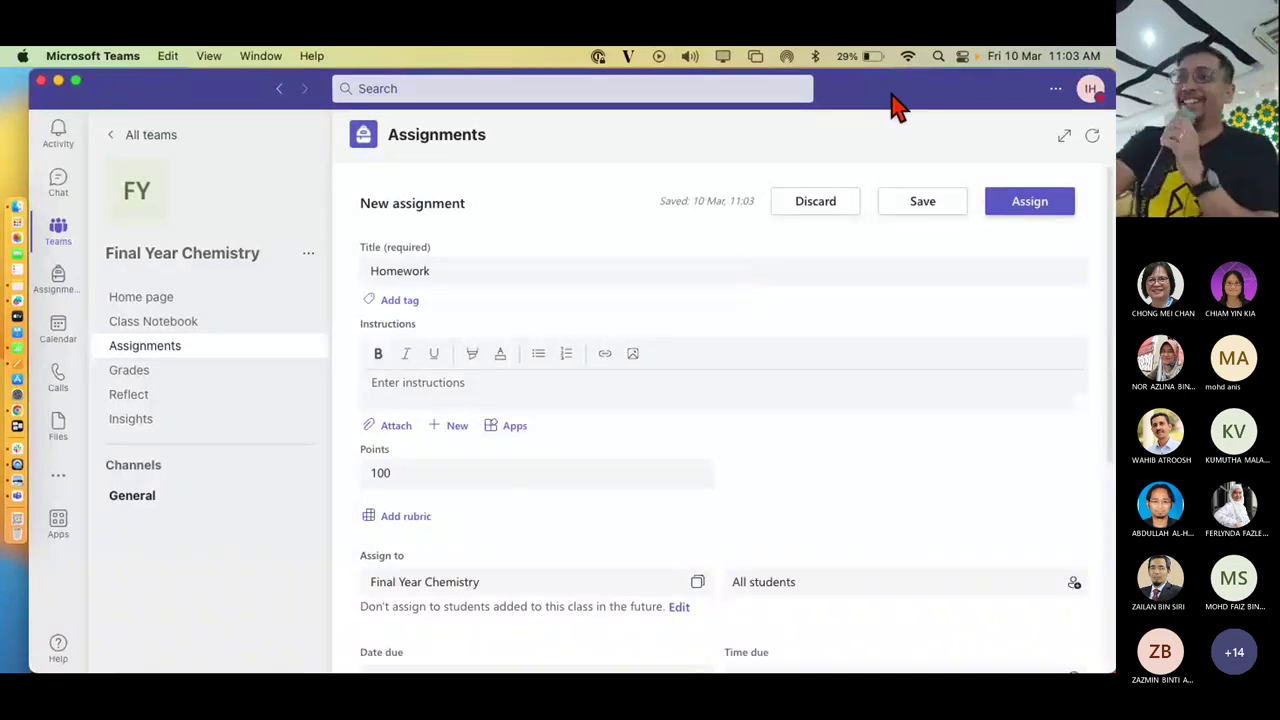
{"action": "left_click", "coordinate": [417, 473]}
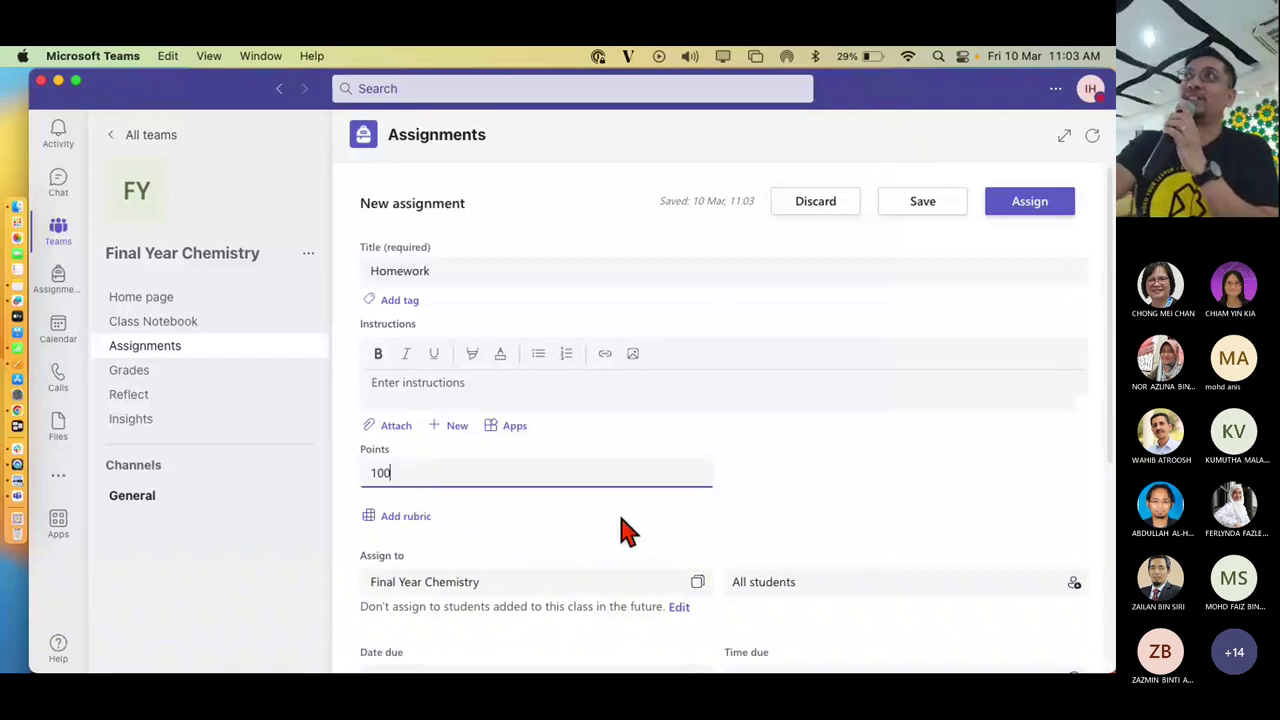
{"action": "scroll", "coordinate": [623, 529], "scroll_direction": "down", "scroll_amount": 3}
{"action": "scroll", "coordinate": [625, 529], "scroll_direction": "up", "scroll_amount": 4}
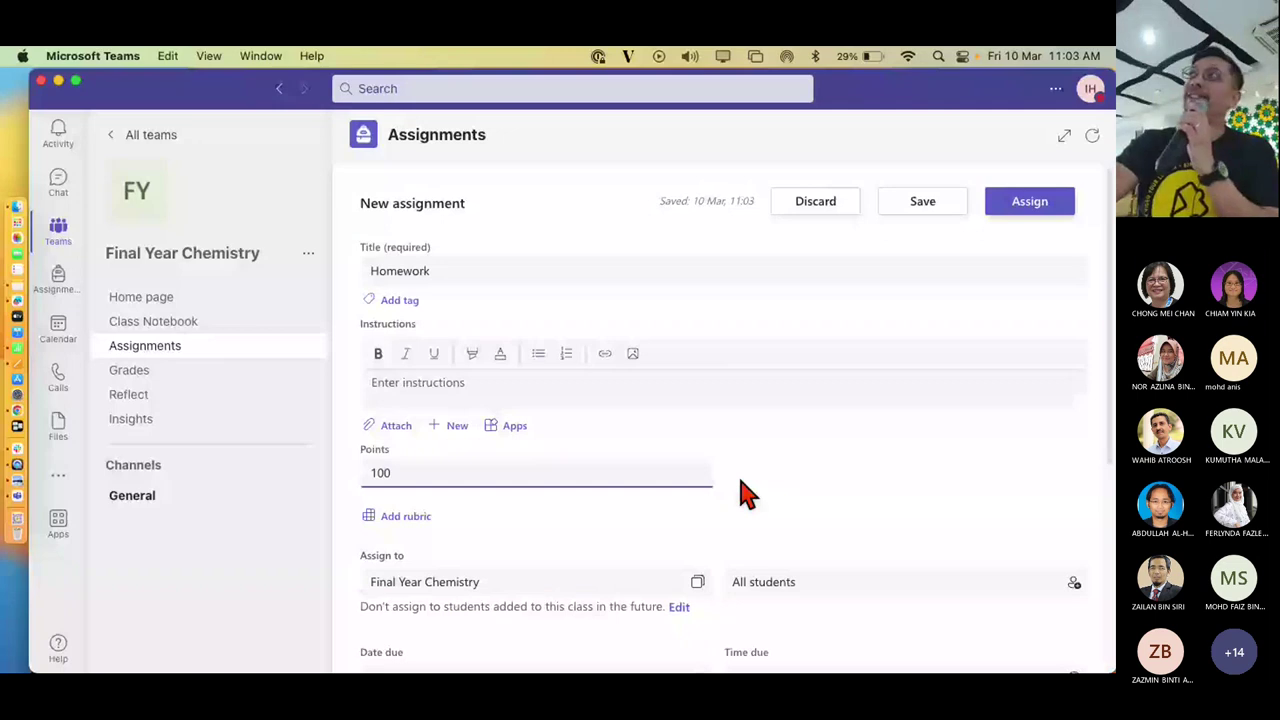
Choose Edpuzzle as the assignment's content app and select the video "Engineering an Urban Habitat for 1-Million Bats!"
{"action": "left_click", "coordinate": [508, 427]}
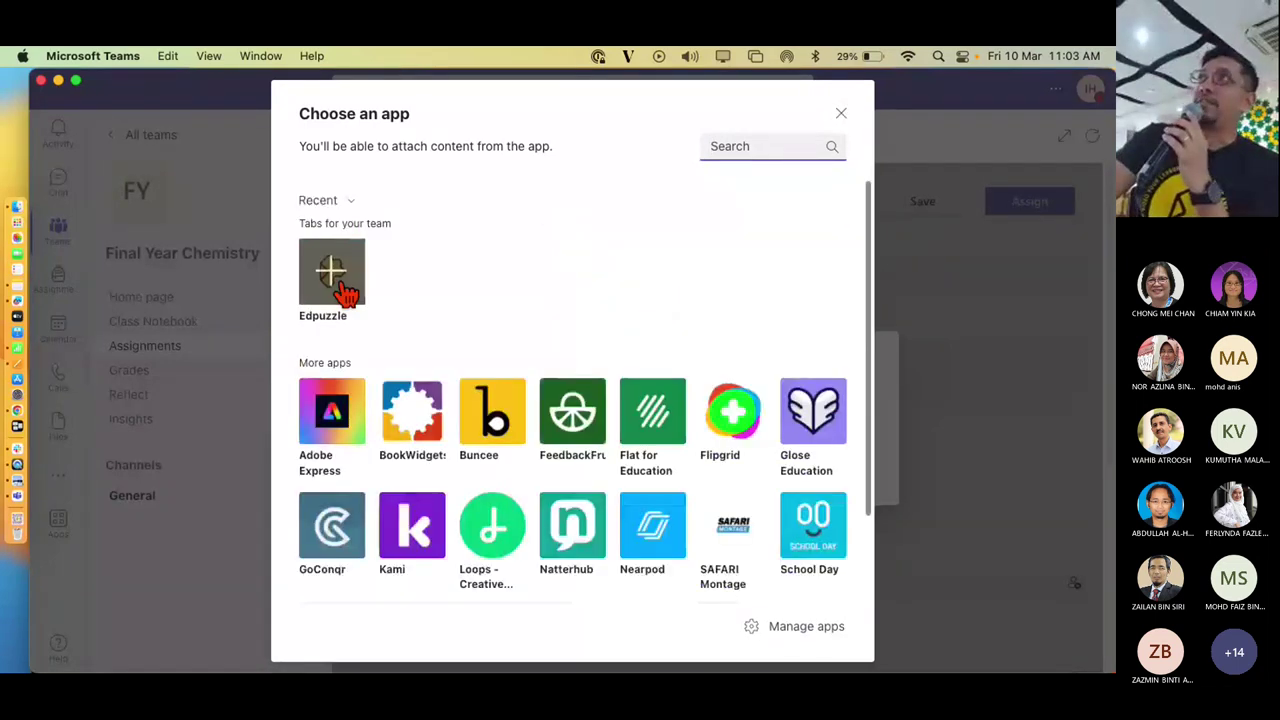
{"action": "left_click", "coordinate": [345, 292]}
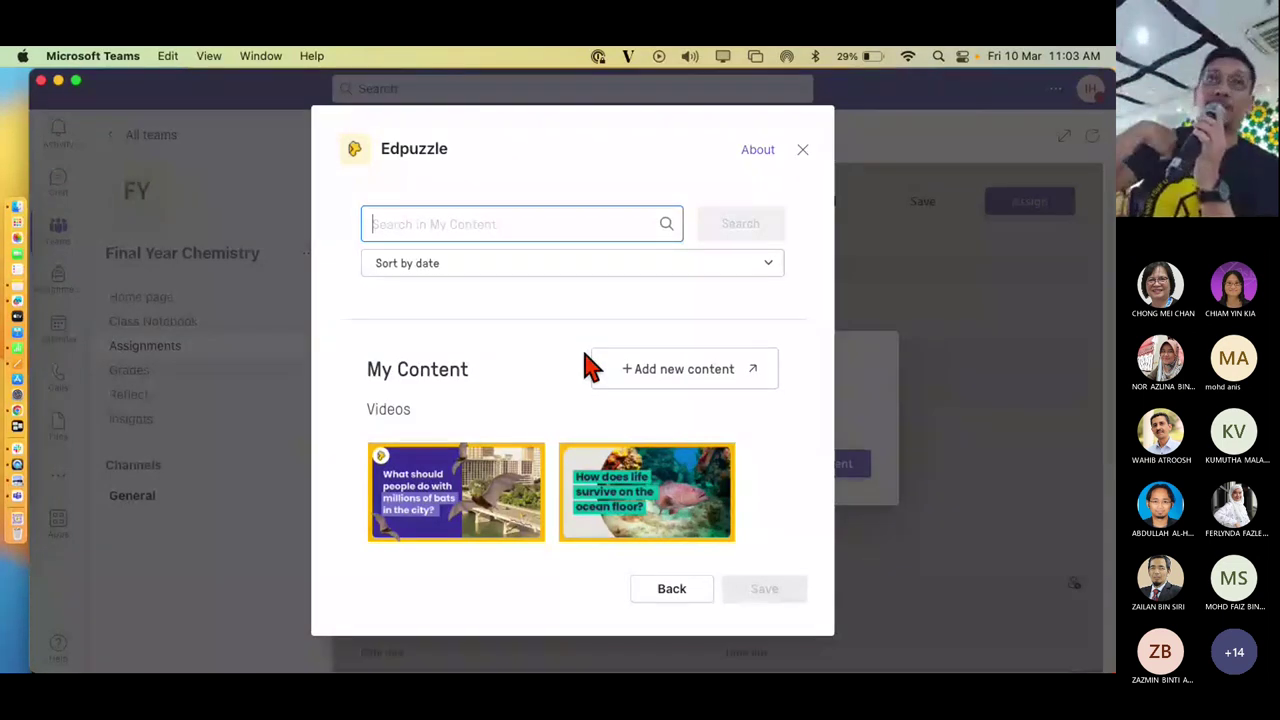
{"action": "scroll", "coordinate": [455, 460], "scroll_direction": "down", "scroll_amount": 2}
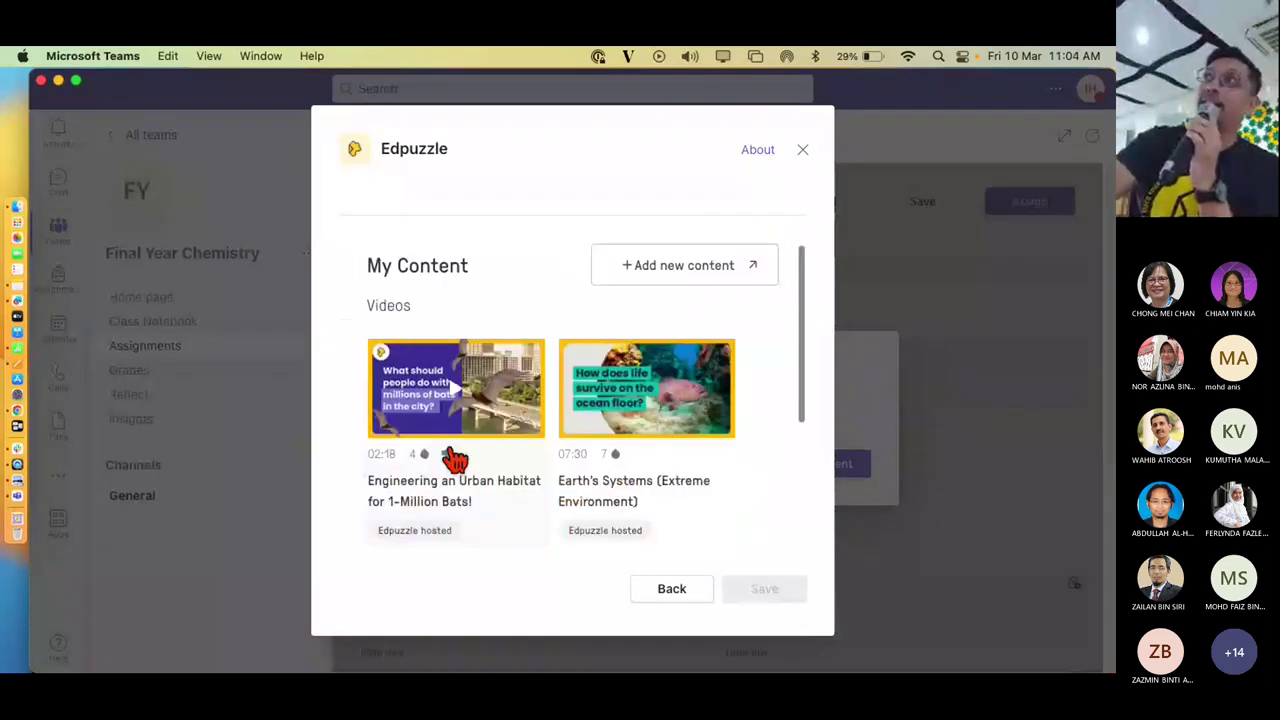
{"action": "left_click", "coordinate": [510, 395]}
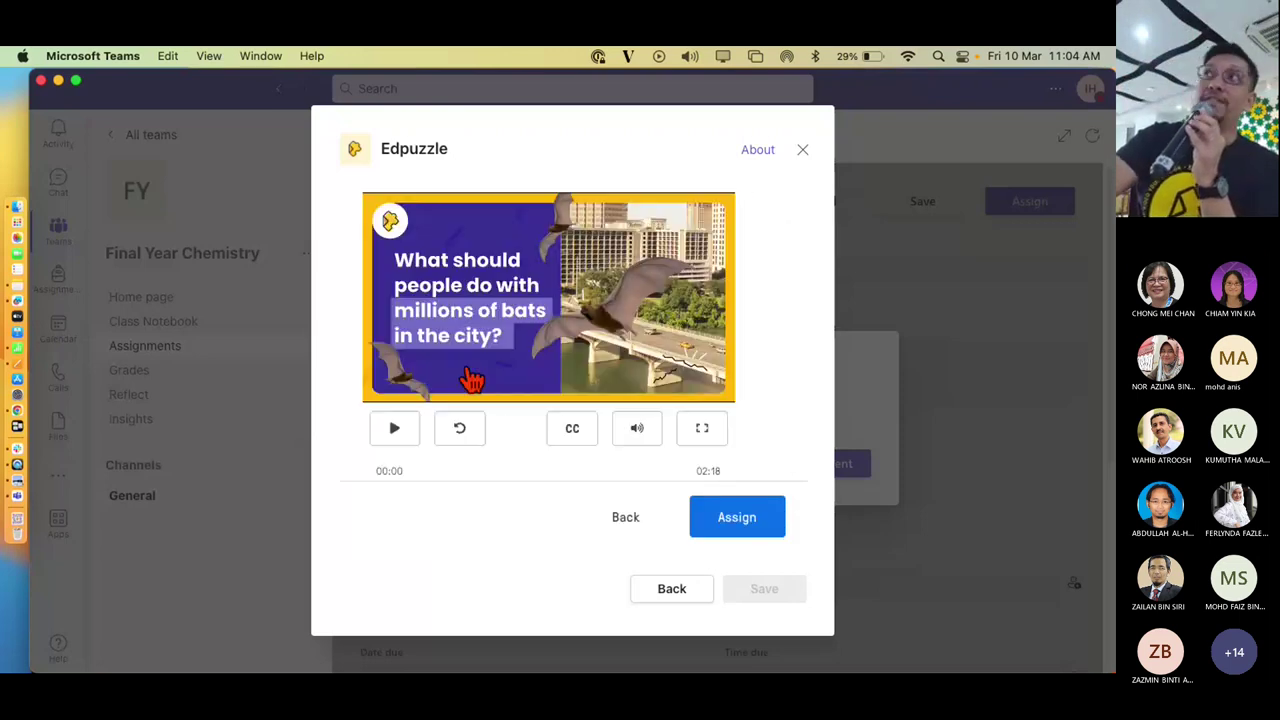
Preview the beginning of the bat habitat video and check the question markers on its timeline
{"action": "left_click", "coordinate": [392, 432]}
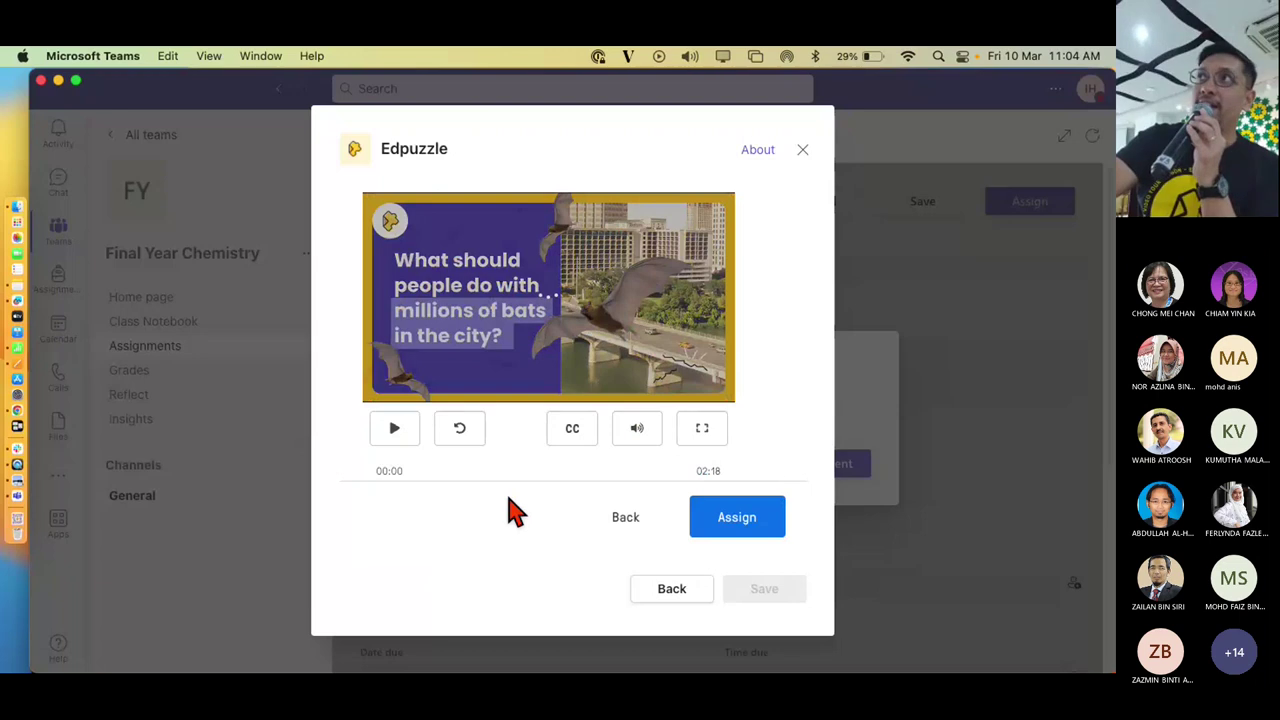
{"action": "left_click", "coordinate": [394, 428]}
{"action": "scroll", "coordinate": [513, 391], "scroll_direction": "down", "scroll_amount": 1}
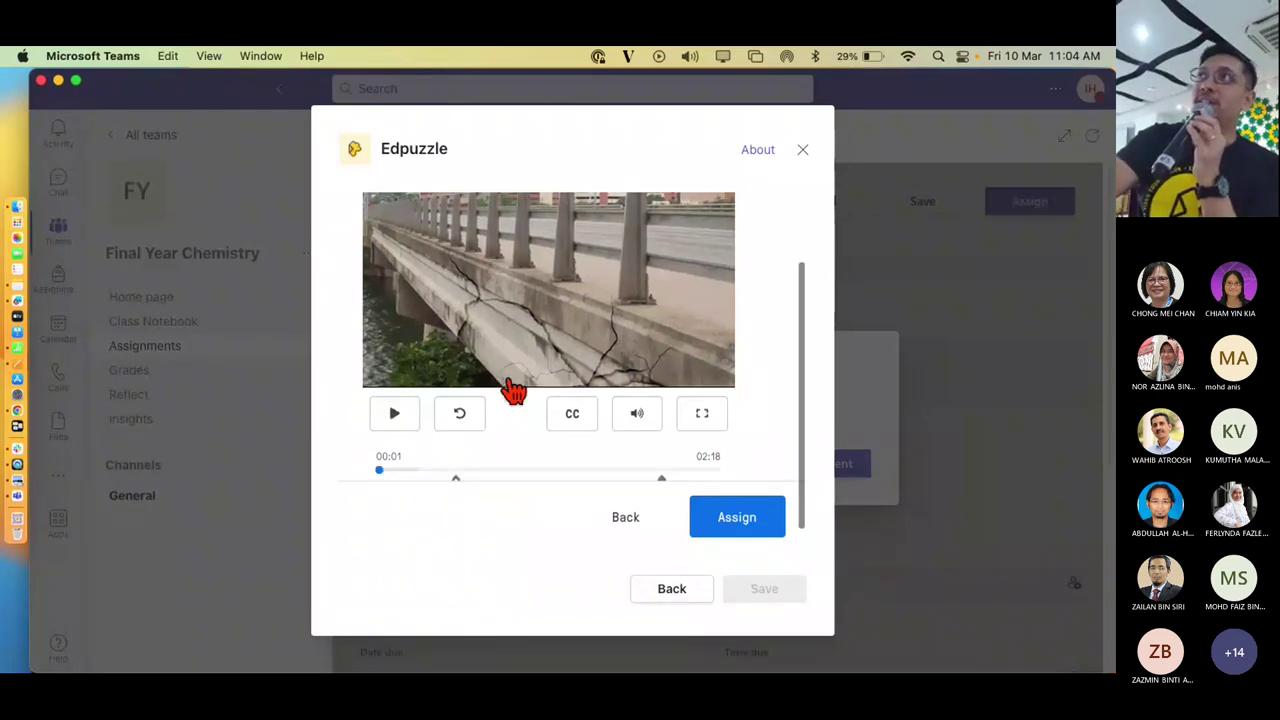
{"action": "scroll", "coordinate": [508, 389], "scroll_direction": "down", "scroll_amount": 1}
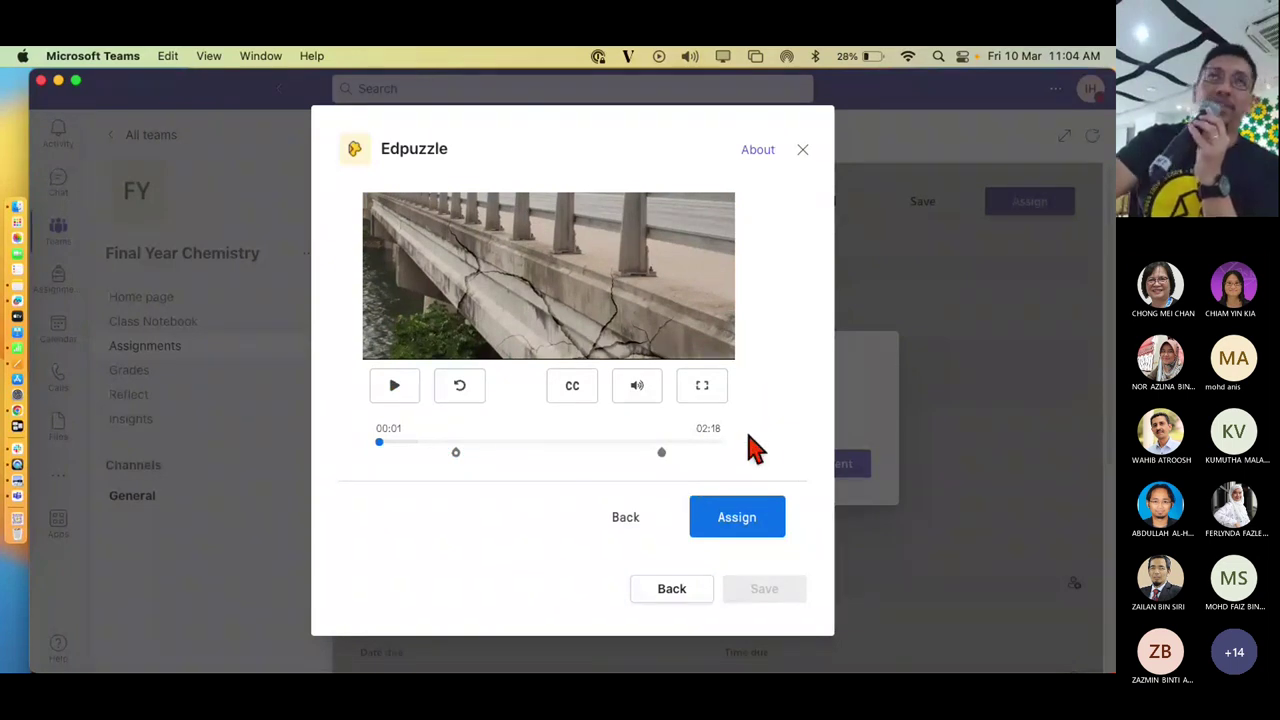
Proceed to the bat habitat video's assignment settings, review the options and set the number of student attempts to 2
{"action": "left_click", "coordinate": [740, 522]}
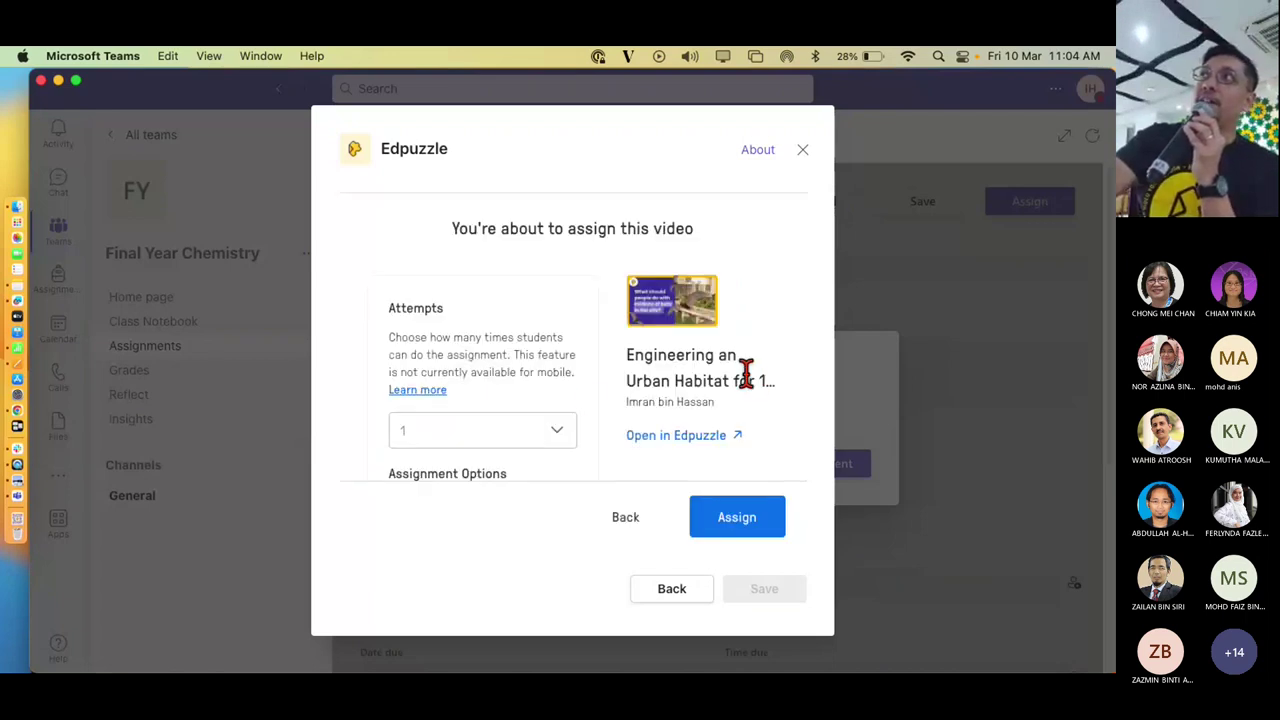
{"action": "scroll", "coordinate": [585, 393], "scroll_direction": "down", "scroll_amount": 3}
{"action": "scroll", "coordinate": [585, 393], "scroll_direction": "up", "scroll_amount": 3}
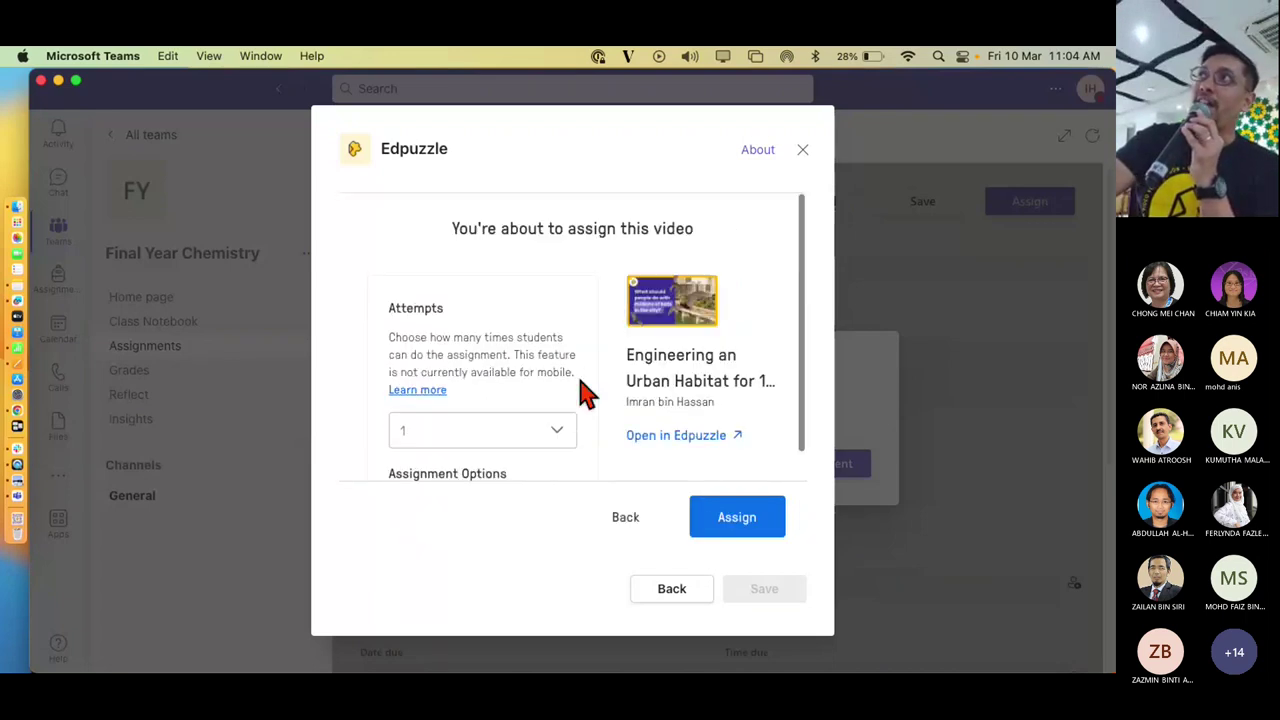
{"action": "scroll", "coordinate": [585, 393], "scroll_direction": "down", "scroll_amount": 3}
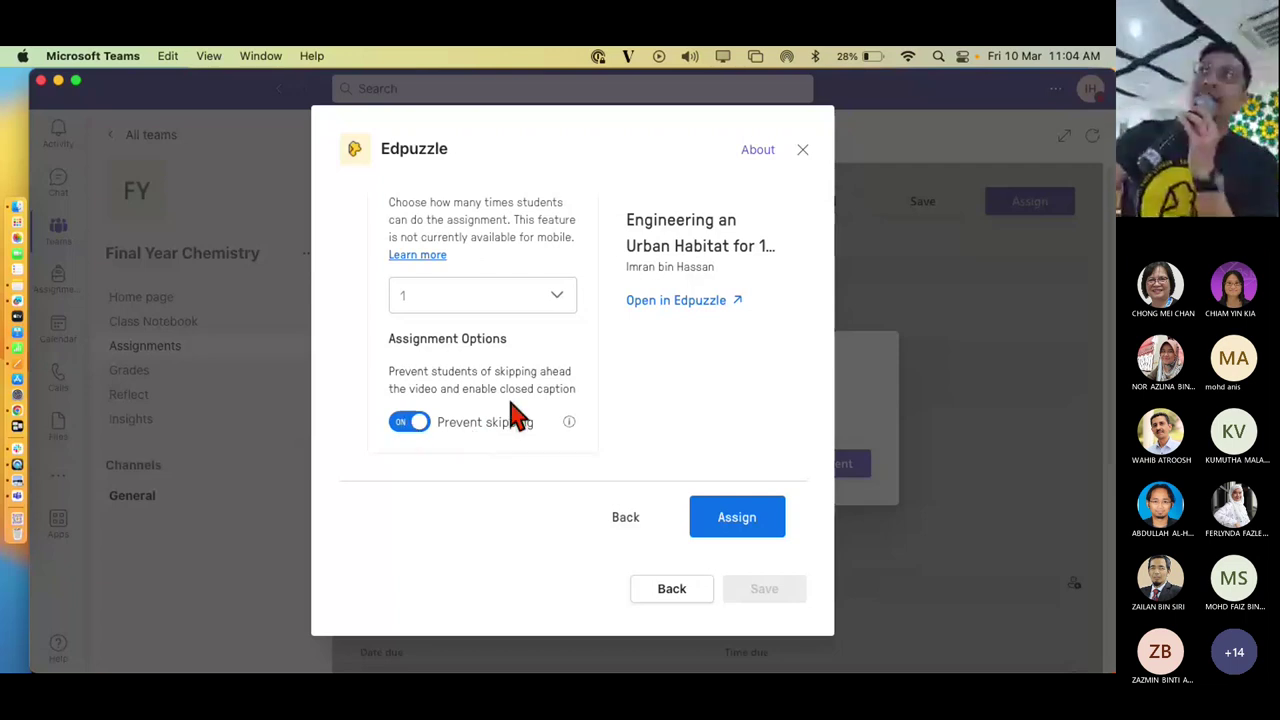
{"action": "scroll", "coordinate": [515, 415], "scroll_direction": "up", "scroll_amount": 3}
{"action": "scroll", "coordinate": [510, 320], "scroll_direction": "down", "scroll_amount": 1}
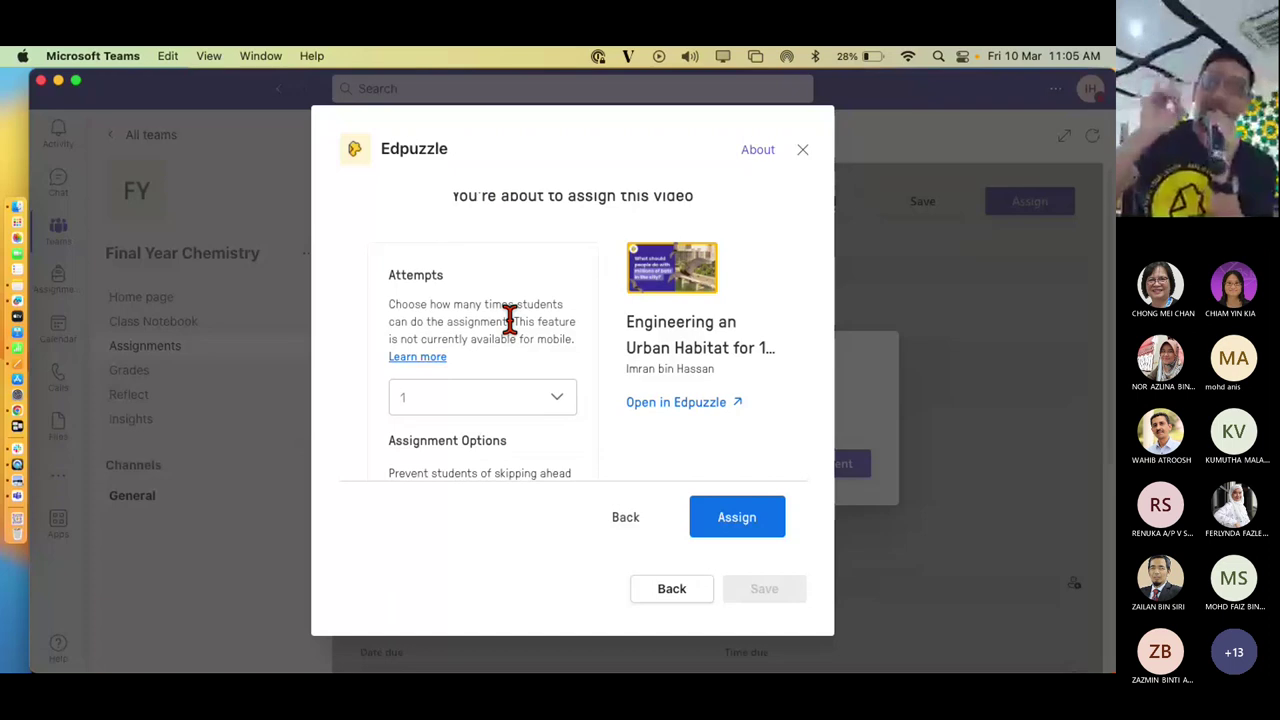
{"action": "left_click", "coordinate": [538, 410]}
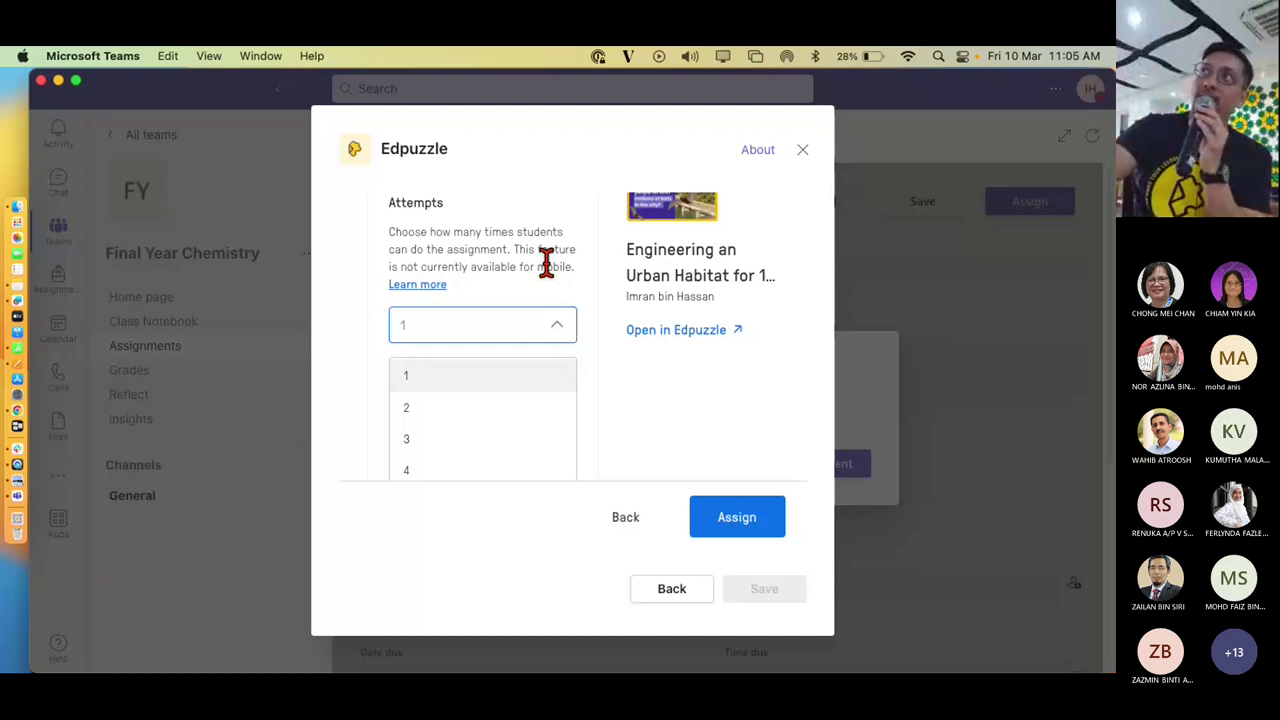
{"action": "left_click", "coordinate": [420, 407]}
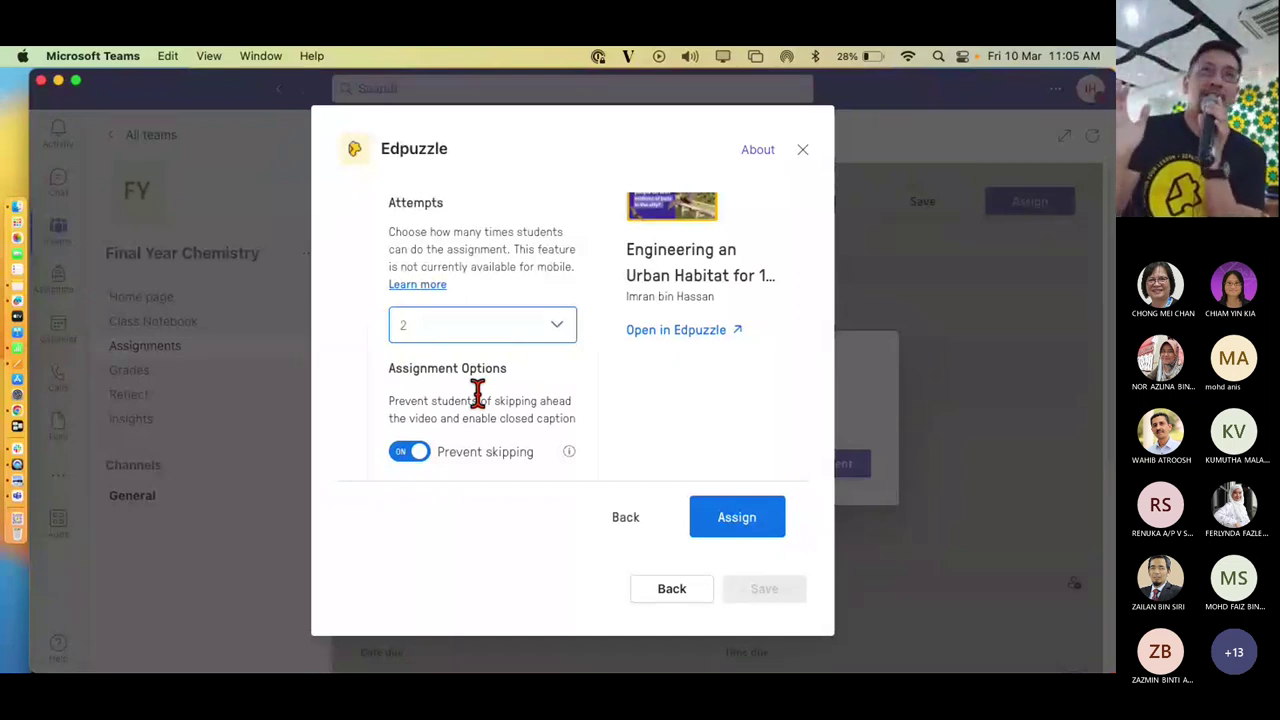
{"action": "left_click", "coordinate": [557, 330]}
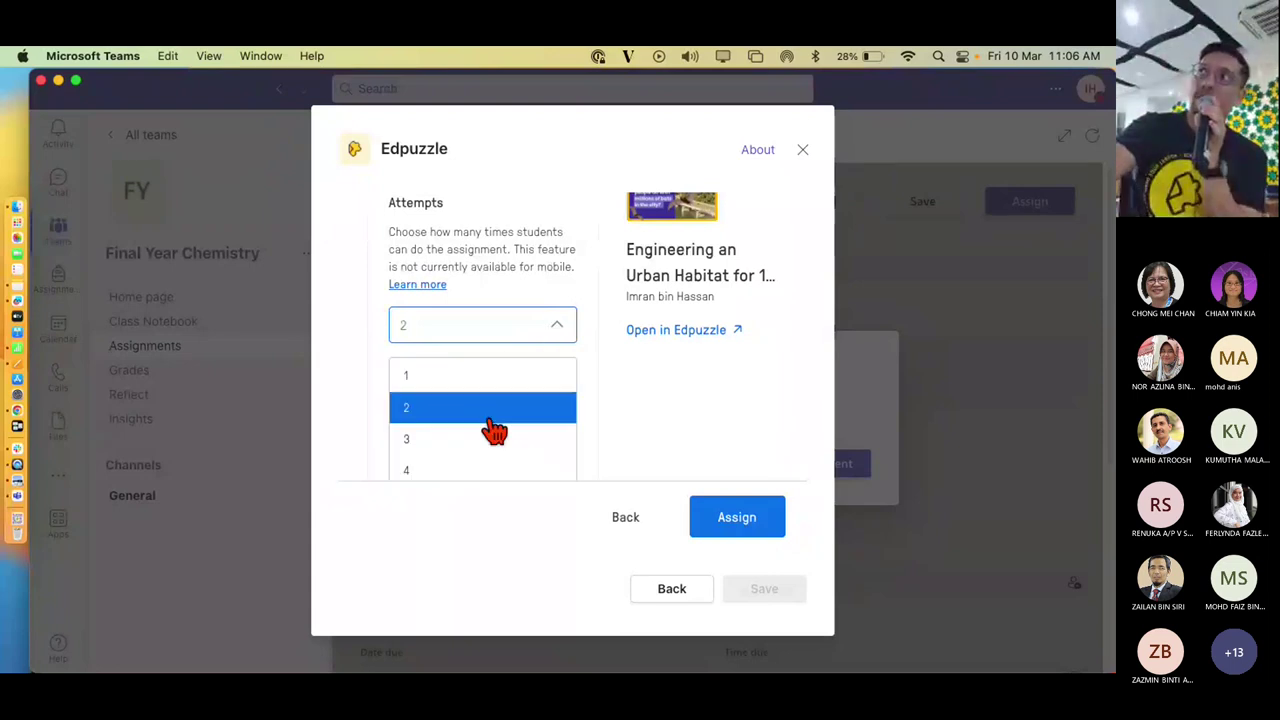
{"action": "scroll", "coordinate": [493, 430], "scroll_direction": "down", "scroll_amount": 1}
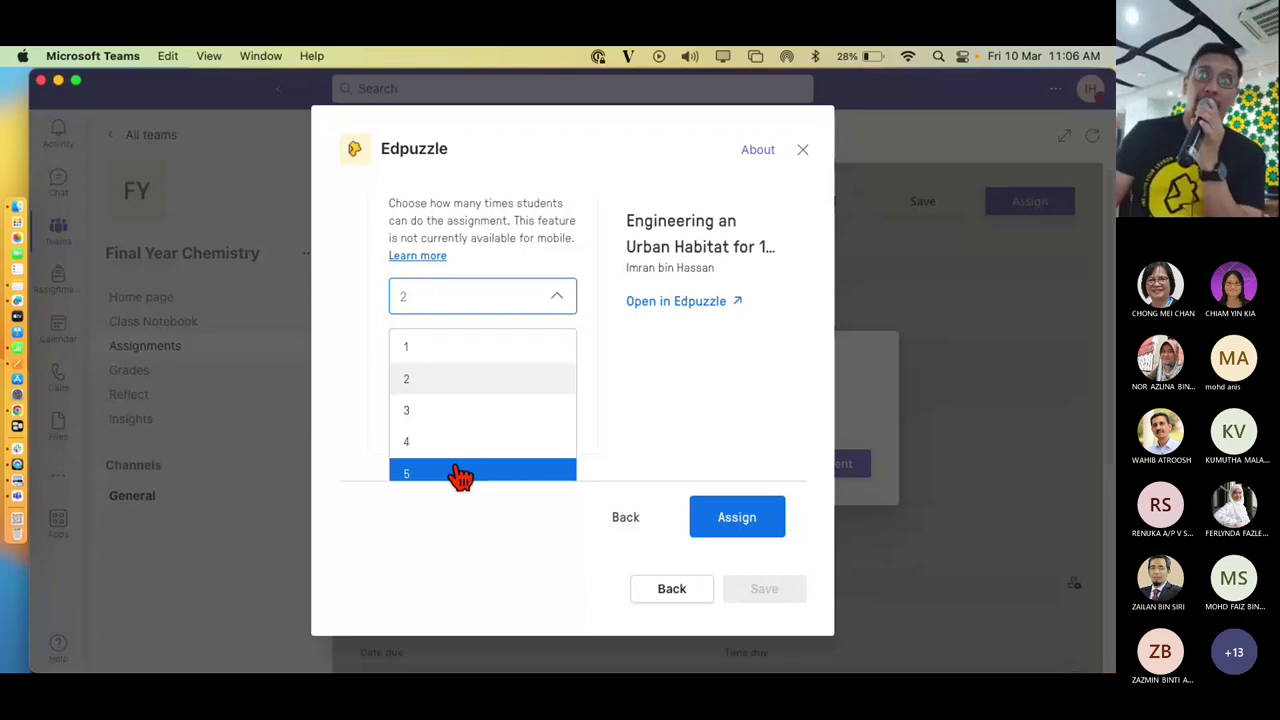
Assign the Edpuzzle video, save it as an attachment and return to the Homework assignment form
{"action": "left_click", "coordinate": [748, 520]}
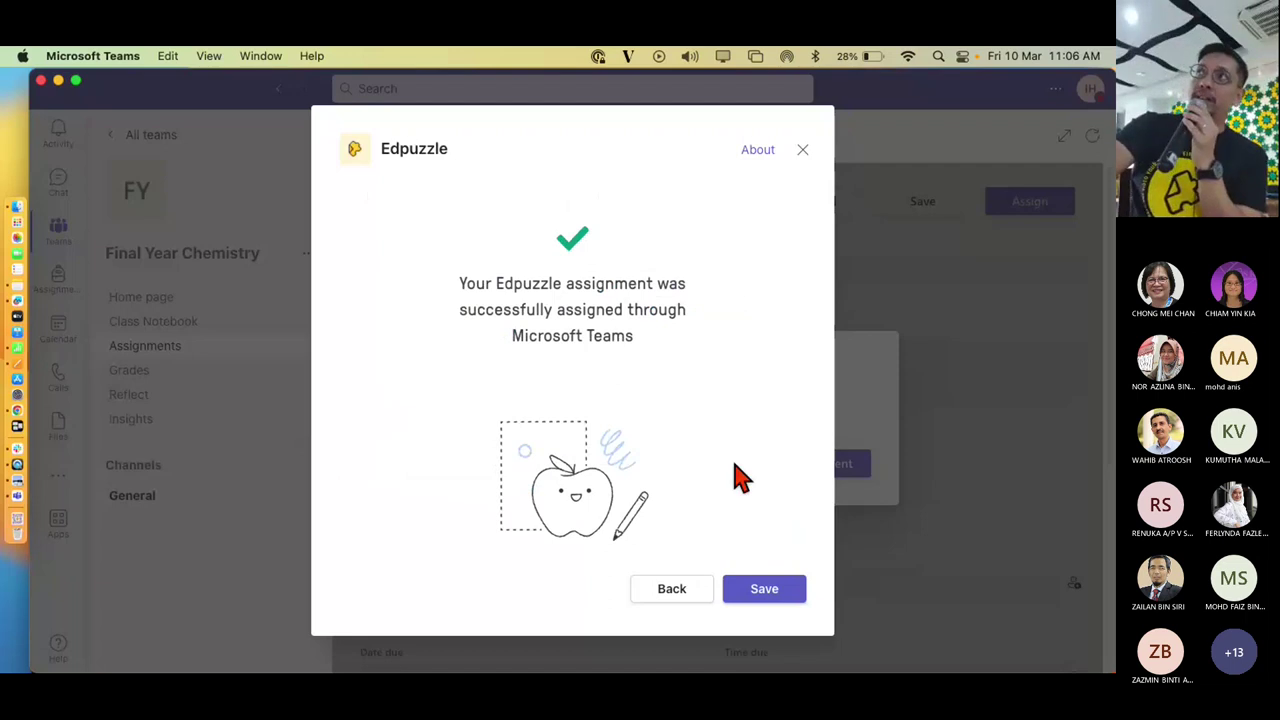
{"action": "left_click", "coordinate": [764, 590]}
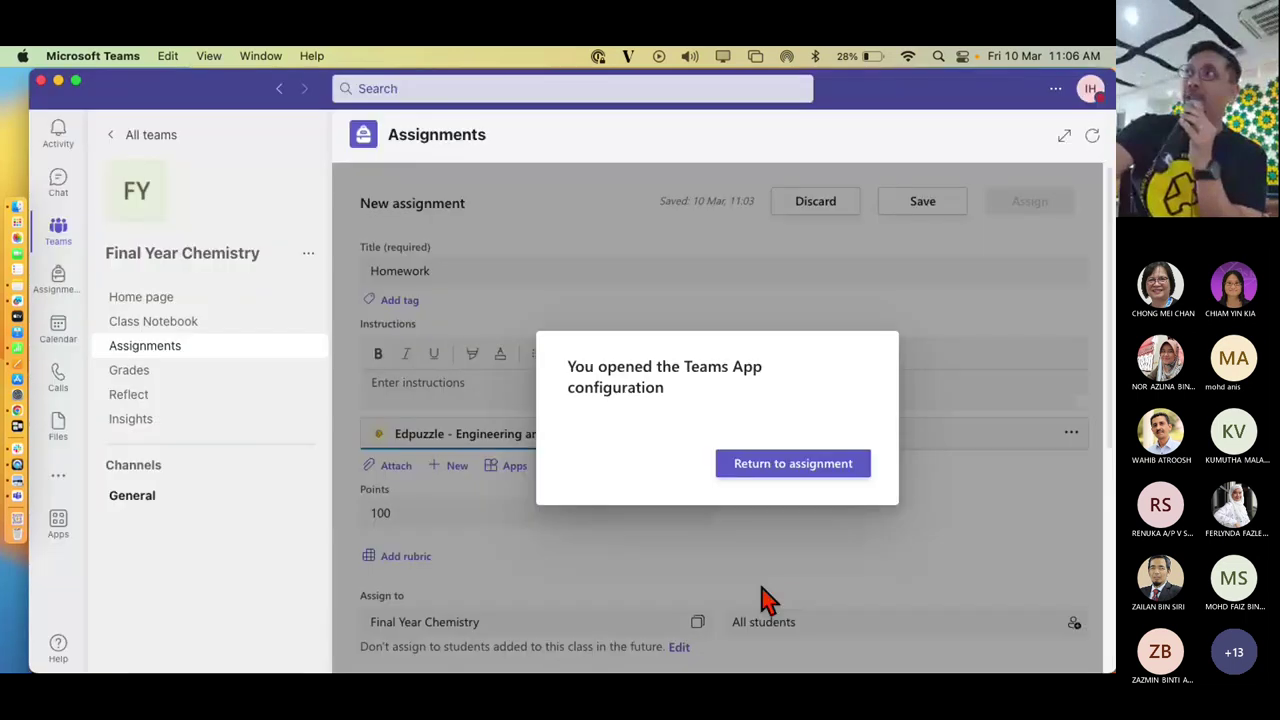
{"action": "left_click", "coordinate": [770, 466]}
Review the Homework assignment's class, due date and attached video, and assign it to the students
{"action": "scroll", "coordinate": [780, 505], "scroll_direction": "down", "scroll_amount": 5}
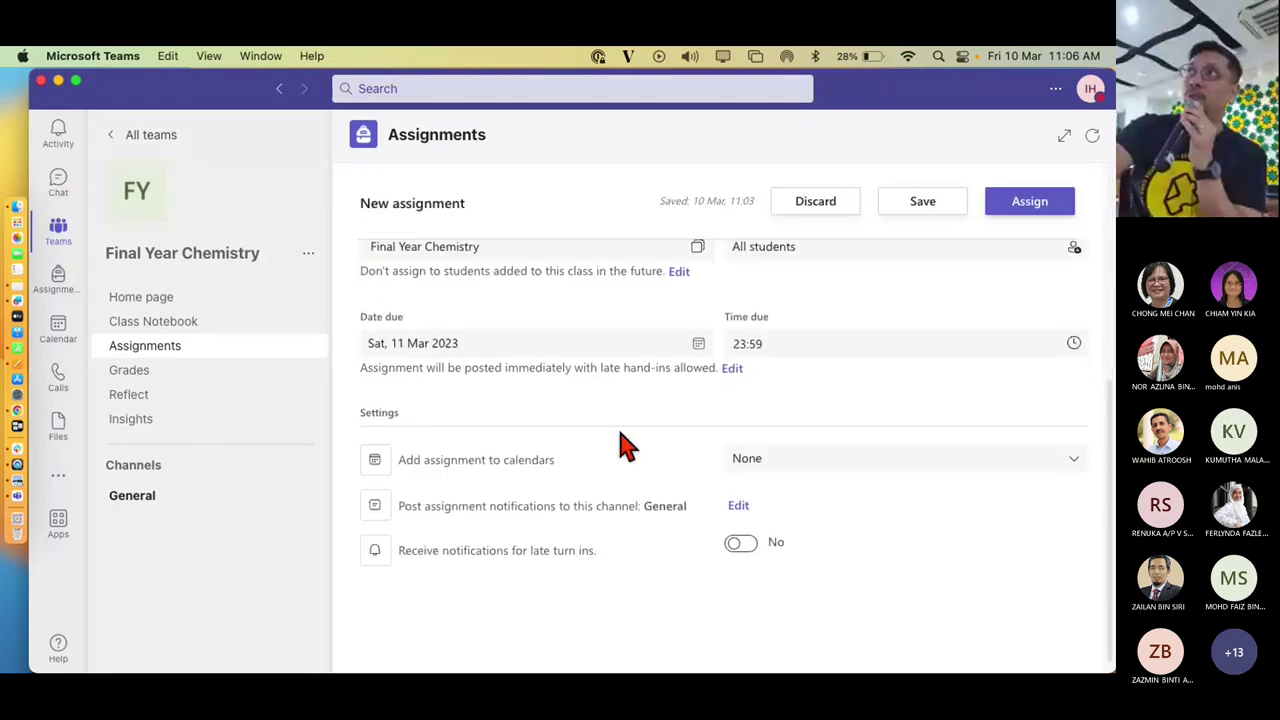
{"action": "scroll", "coordinate": [575, 405], "scroll_direction": "up", "scroll_amount": 2}
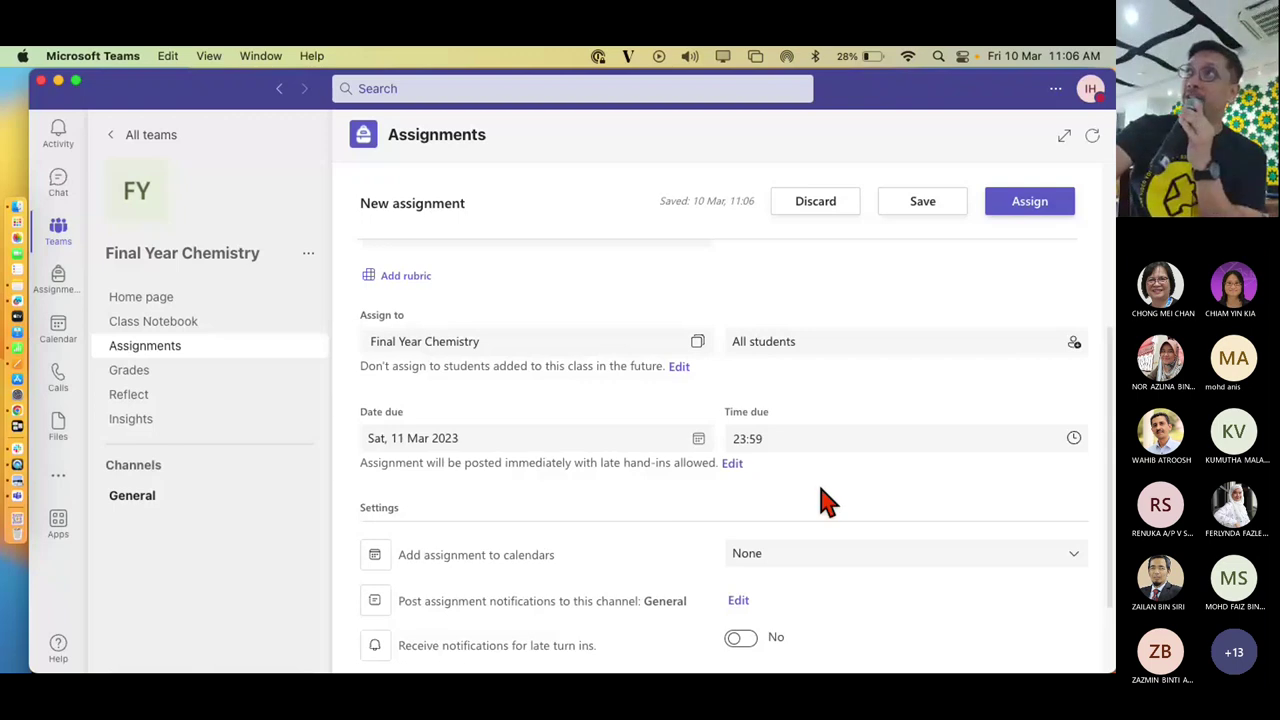
{"action": "scroll", "coordinate": [920, 471], "scroll_direction": "up", "scroll_amount": 4}
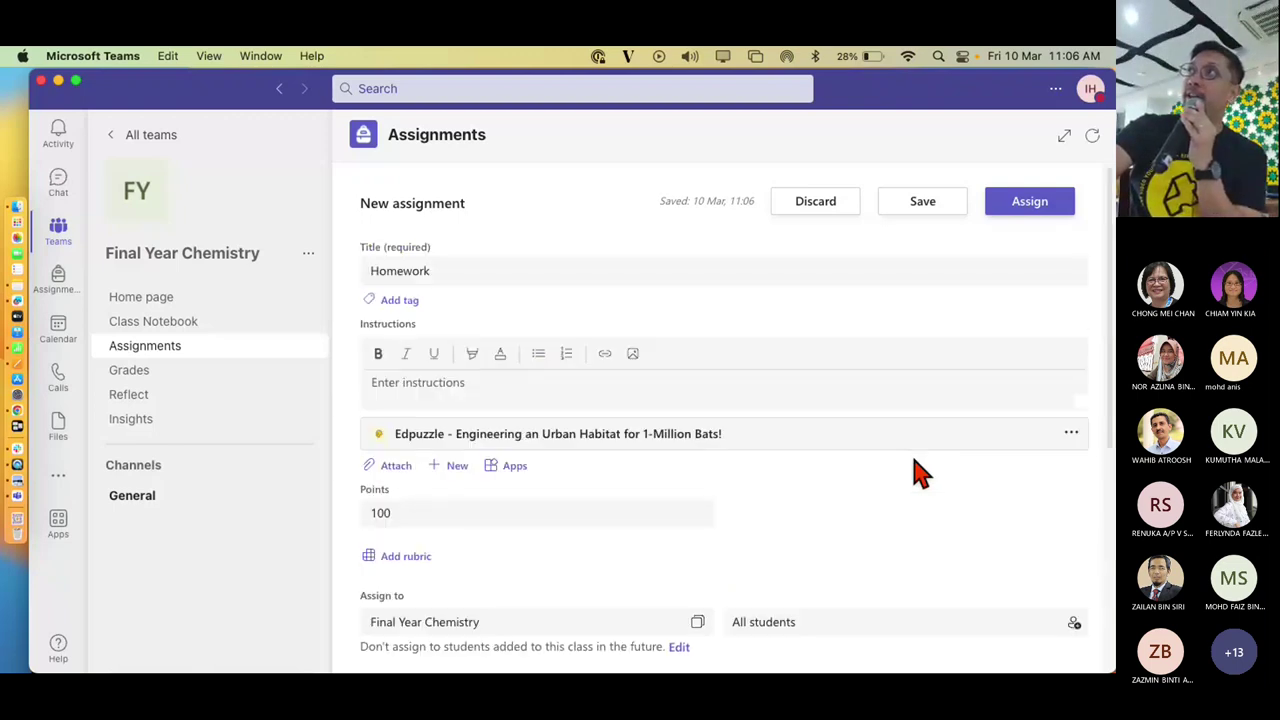
{"action": "left_click", "coordinate": [1030, 201]}
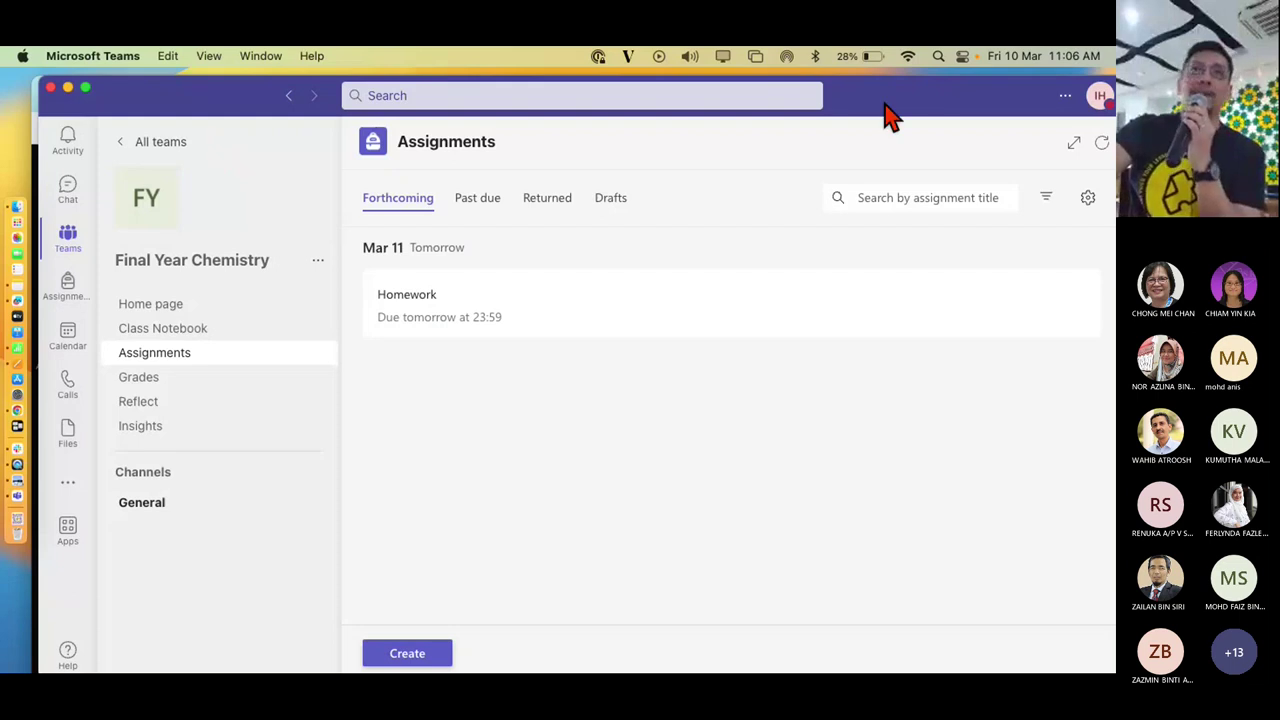
Switch to the Edpuzzle website in Chrome and view the assignments of the 10th year Chemistry class
{"action": "left_click_drag", "start_coordinate": [884, 103], "coordinate": [887, 160]}
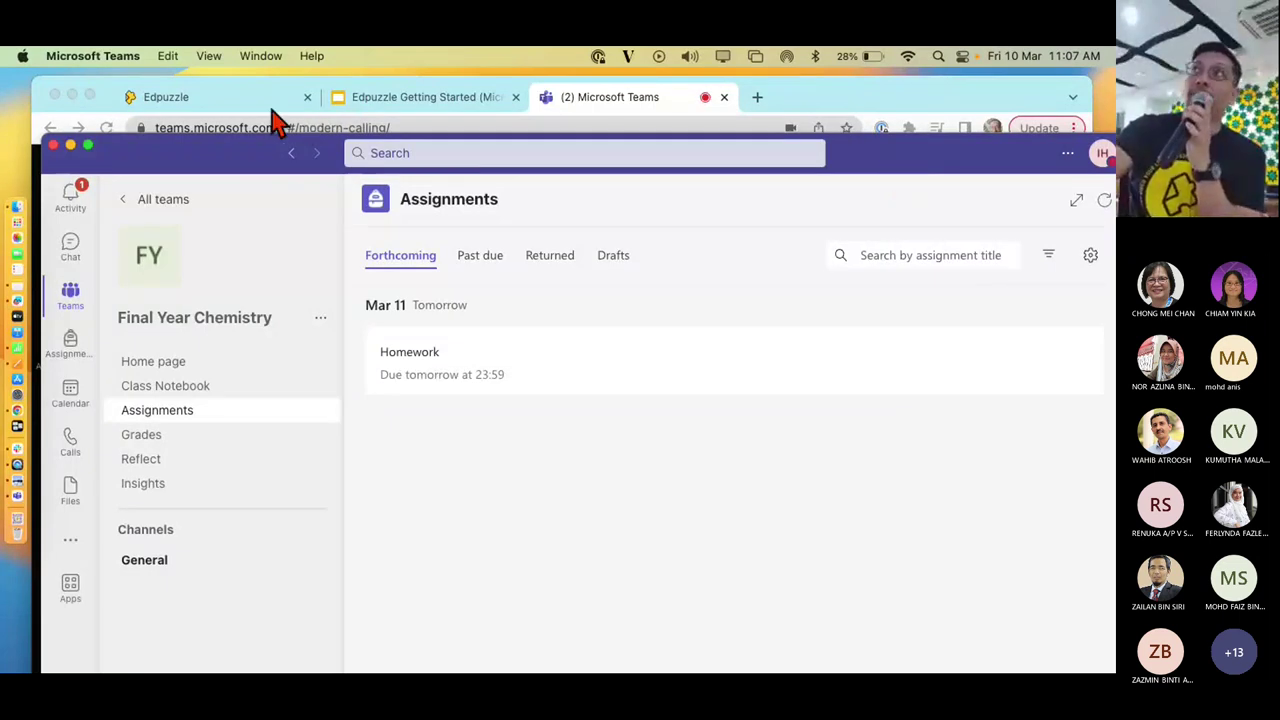
{"action": "left_click", "coordinate": [243, 100]}
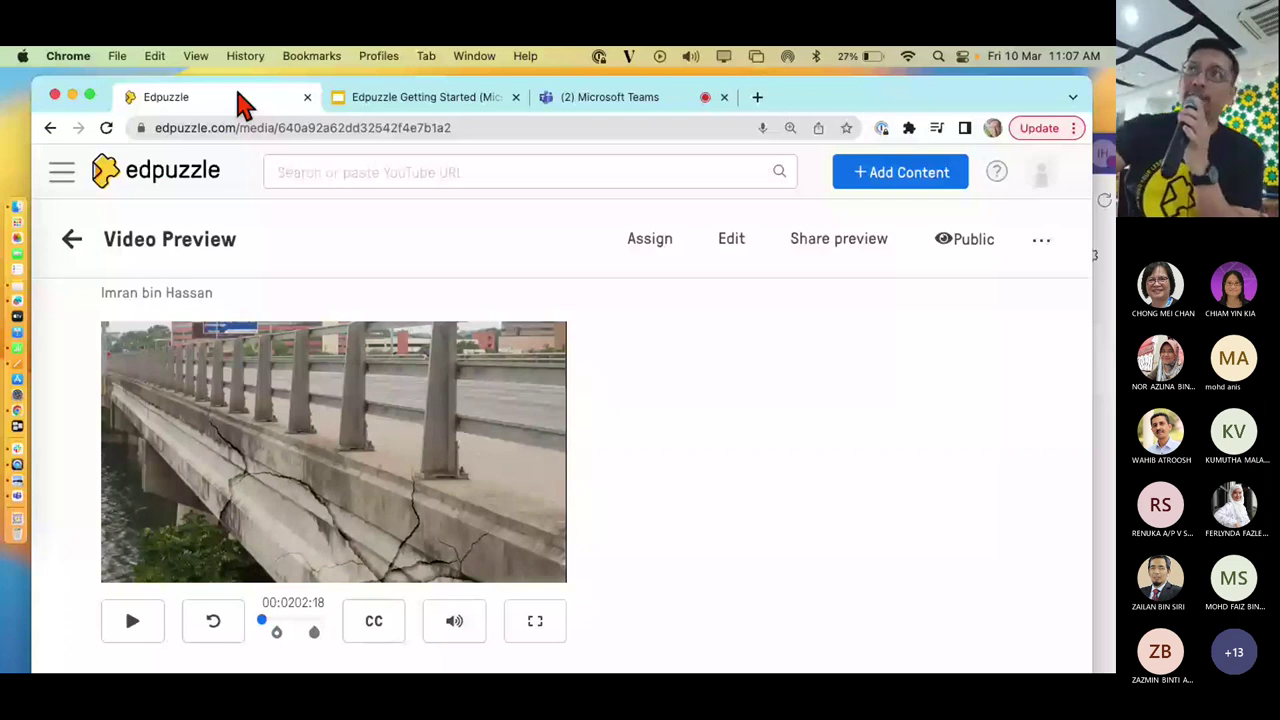
{"action": "left_click", "coordinate": [62, 172]}
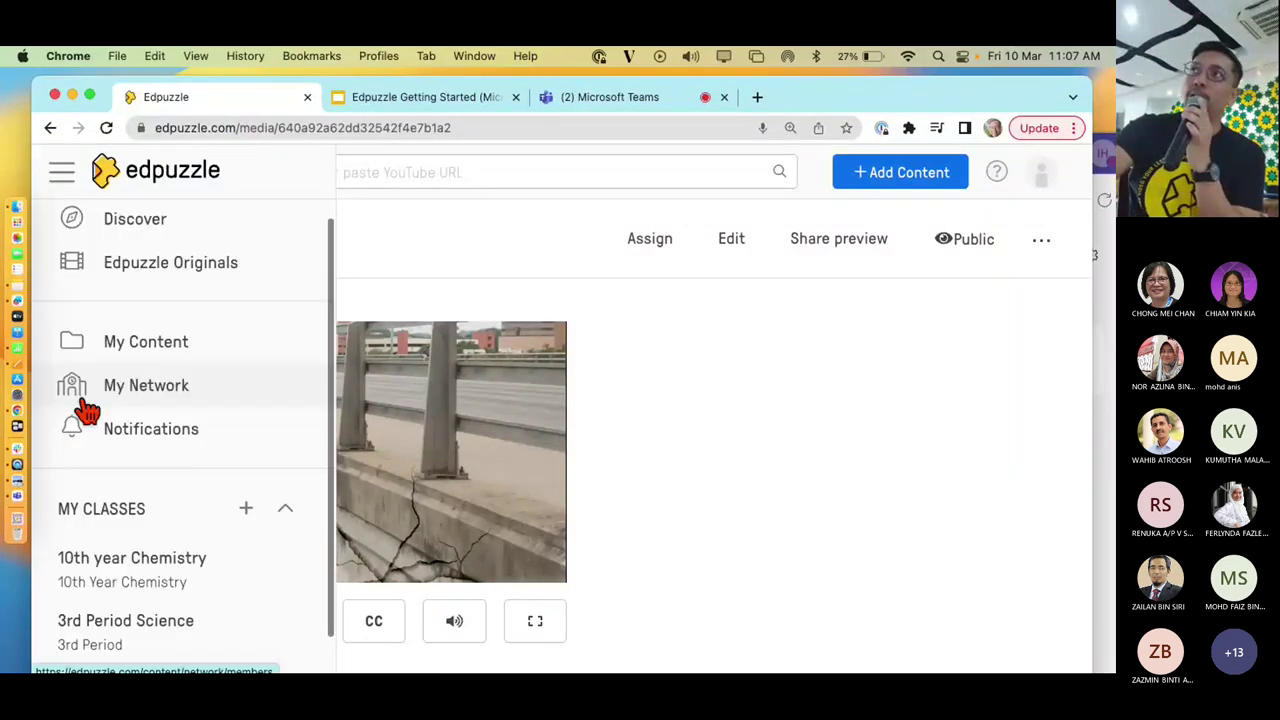
{"action": "scroll", "coordinate": [148, 537], "scroll_direction": "down", "scroll_amount": 1}
{"action": "left_click", "coordinate": [148, 537]}
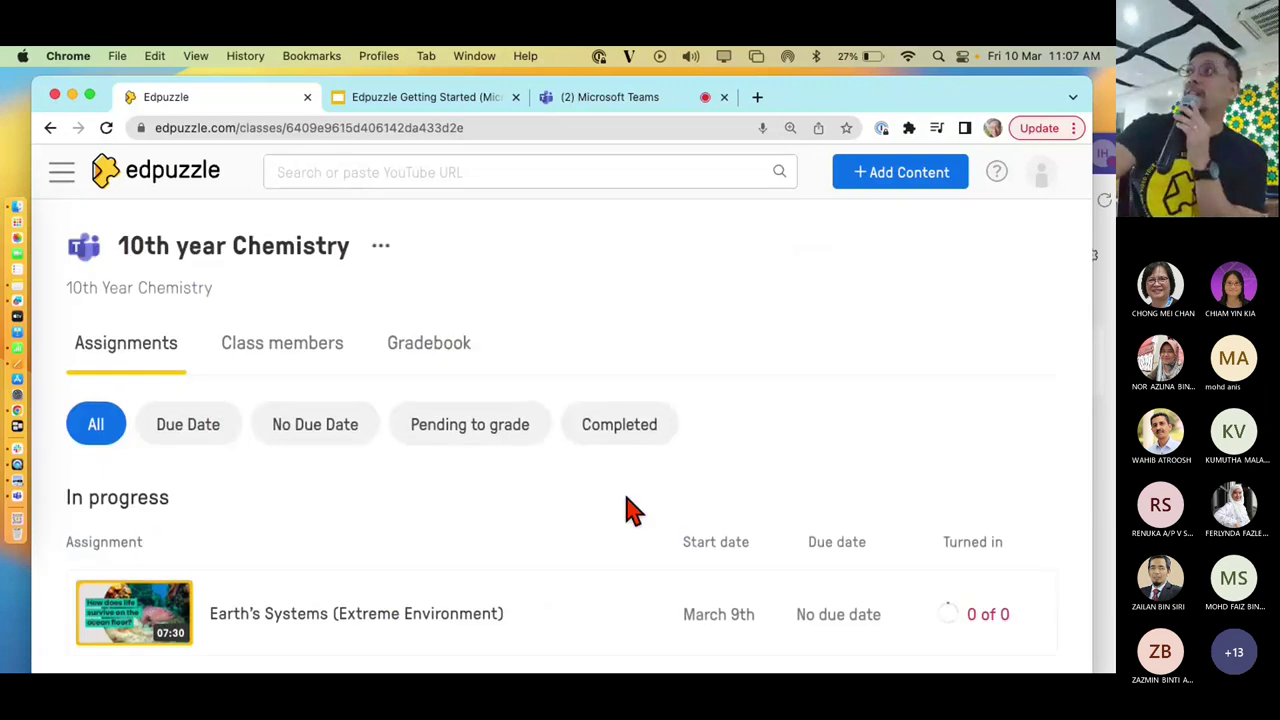
{"action": "scroll", "coordinate": [632, 510], "scroll_direction": "down", "scroll_amount": 2}
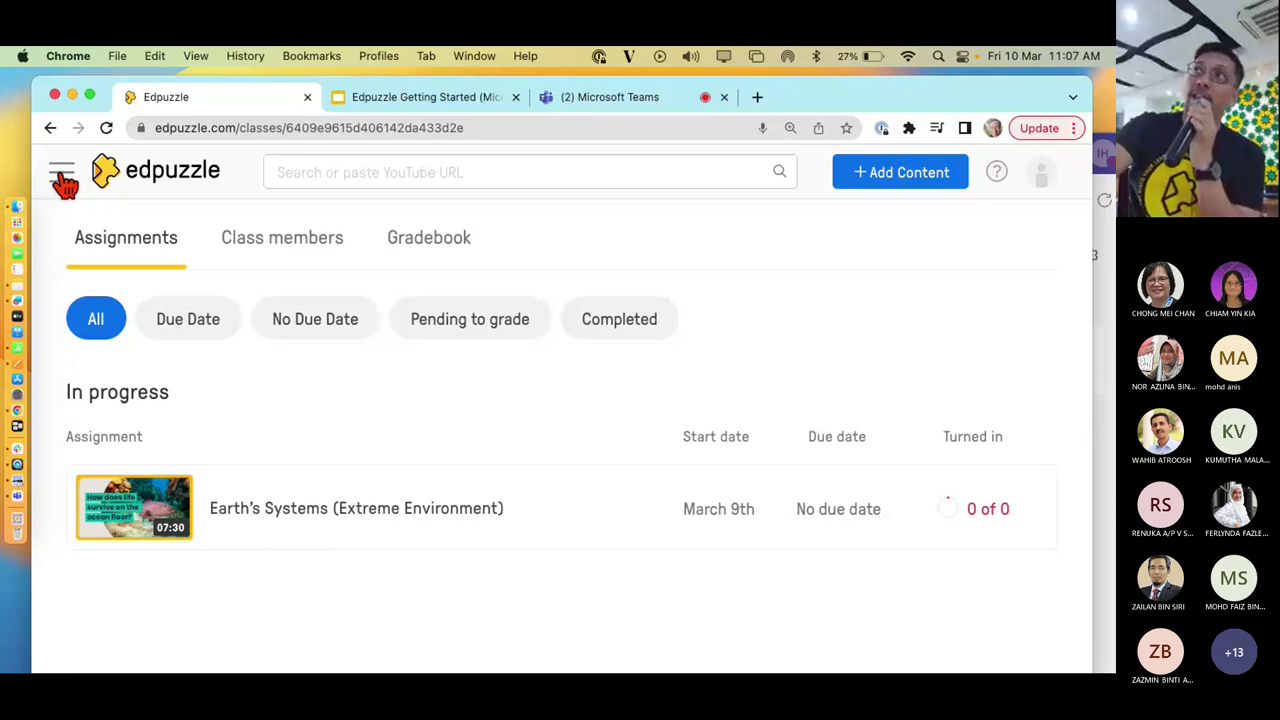
Open the Final Year Chemistry class in Edpuzzle and check its in-progress assignments
{"action": "left_click", "coordinate": [62, 174]}
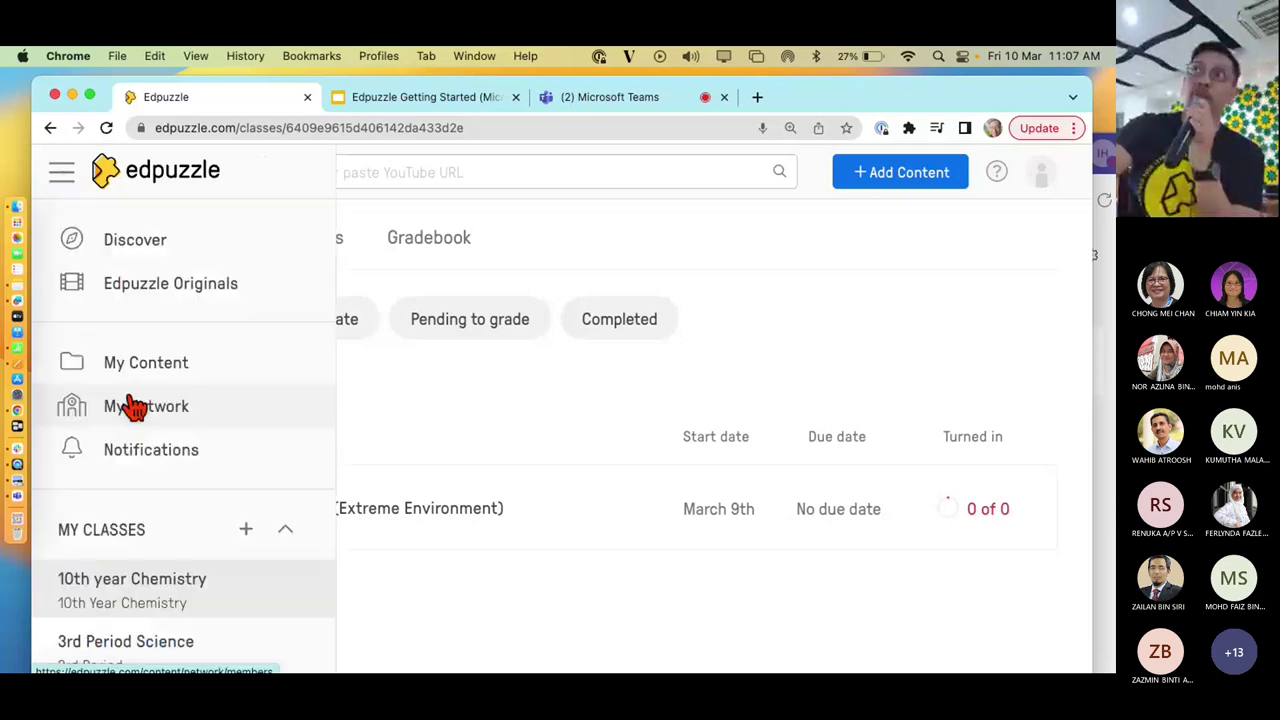
{"action": "scroll", "coordinate": [130, 398], "scroll_direction": "down", "scroll_amount": 3}
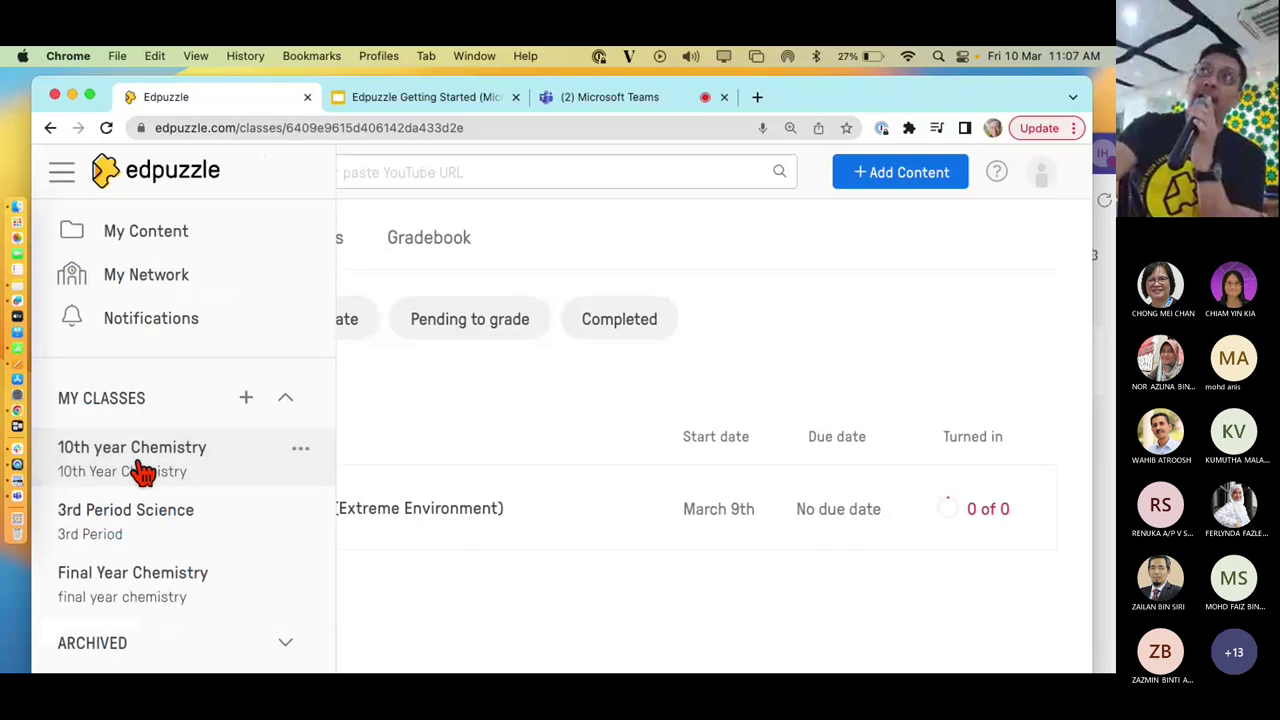
{"action": "left_click", "coordinate": [122, 597]}
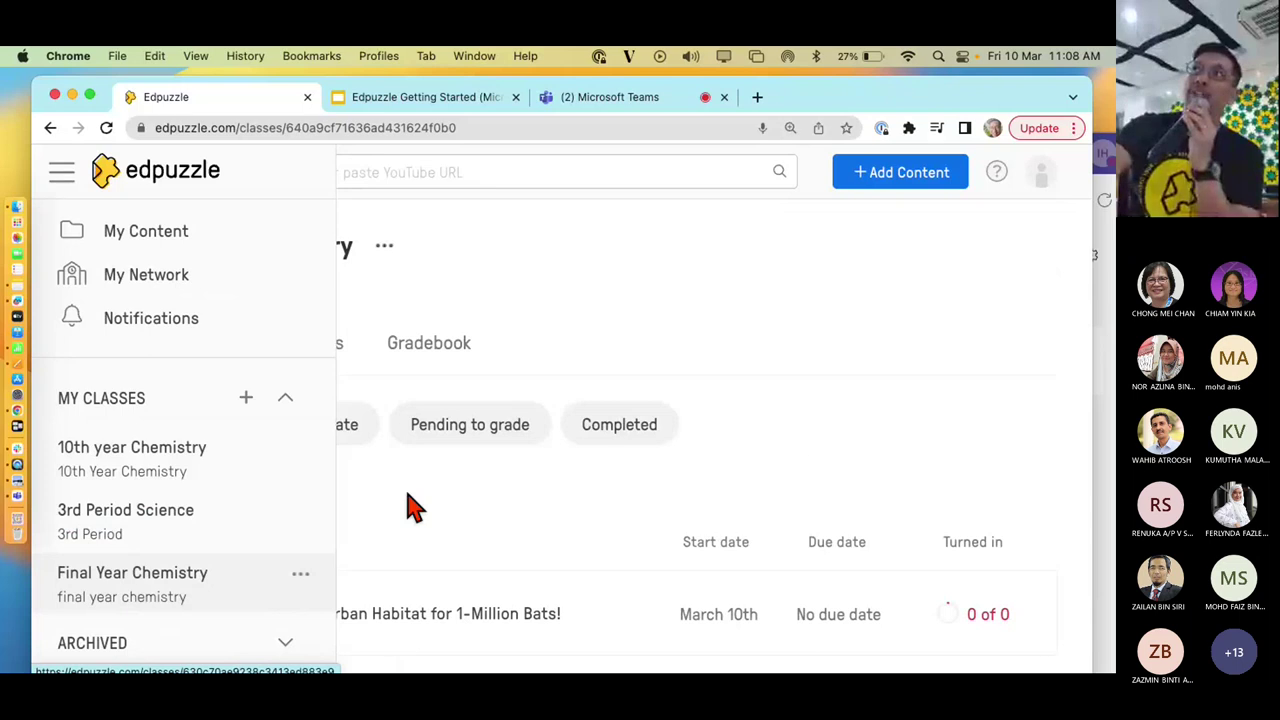
{"action": "left_click", "coordinate": [63, 176]}
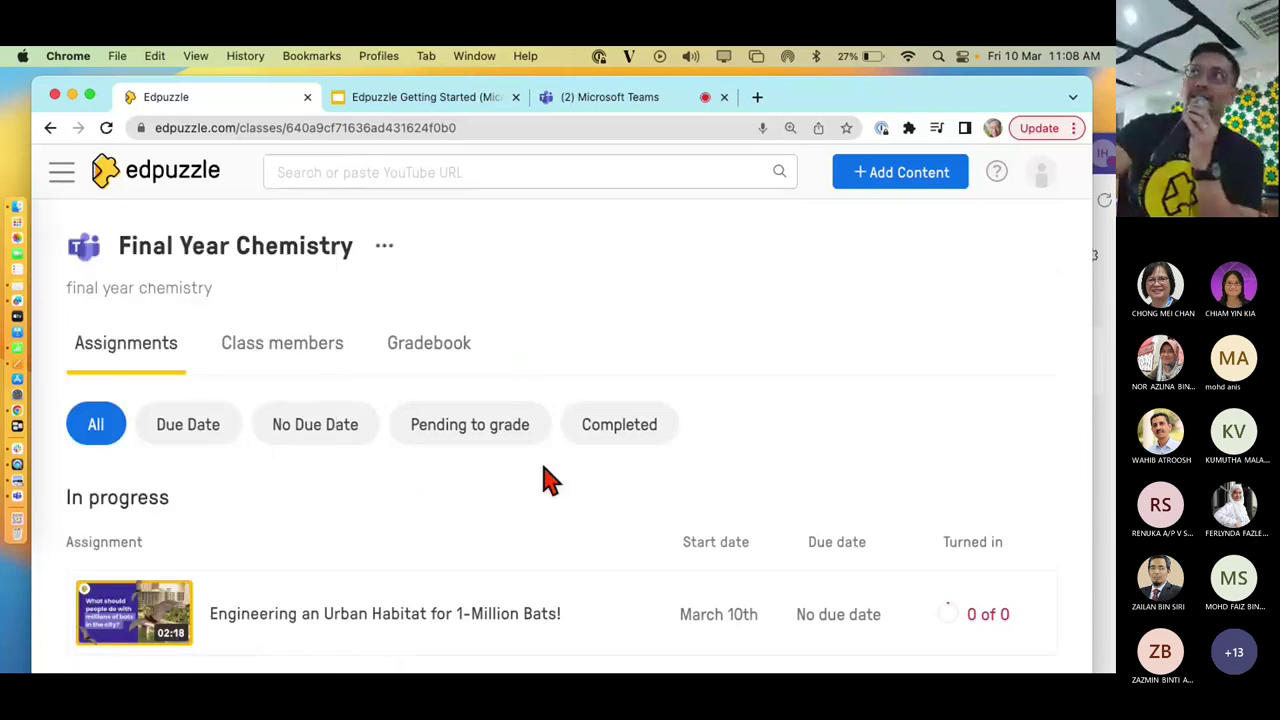
{"action": "scroll", "coordinate": [500, 485], "scroll_direction": "down", "scroll_amount": 2}
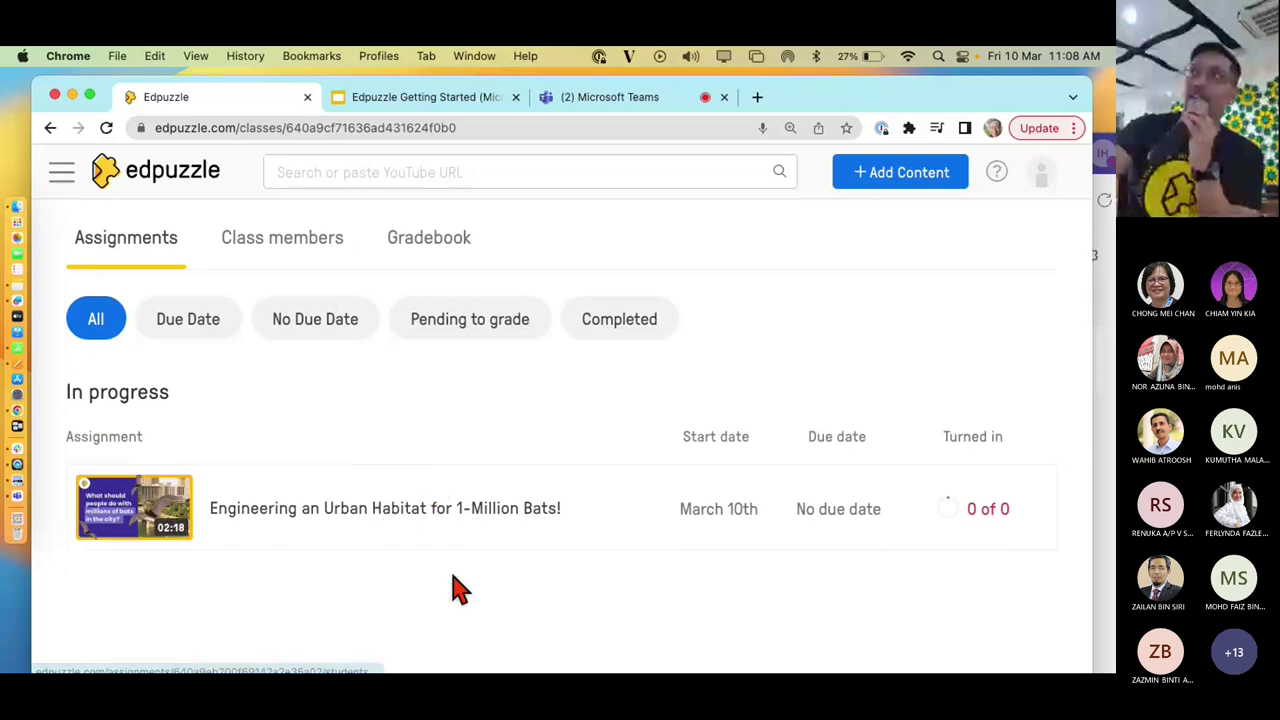
Open the "Engineering an Urban Habitat for 1-Million Bats!" assignment and examine its student results section
{"action": "left_click", "coordinate": [452, 515]}
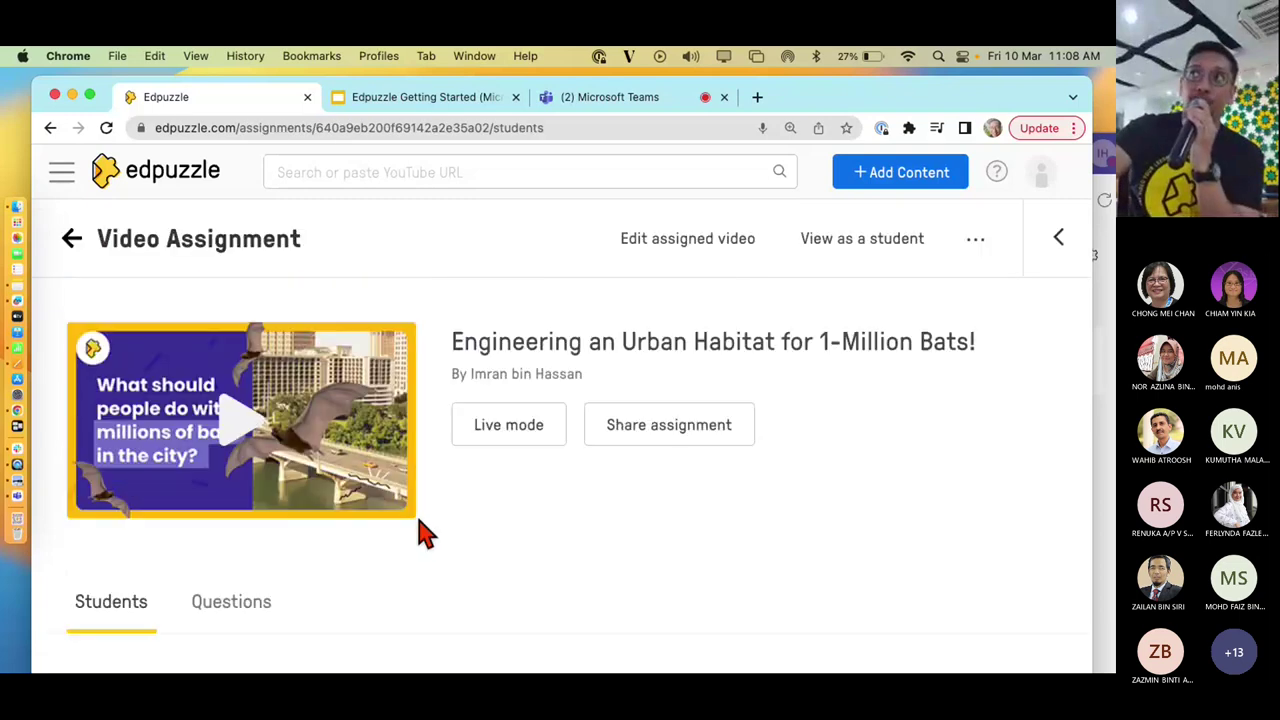
{"action": "scroll", "coordinate": [420, 533], "scroll_direction": "down", "scroll_amount": 3}
{"action": "scroll", "coordinate": [418, 533], "scroll_direction": "down", "scroll_amount": 1}
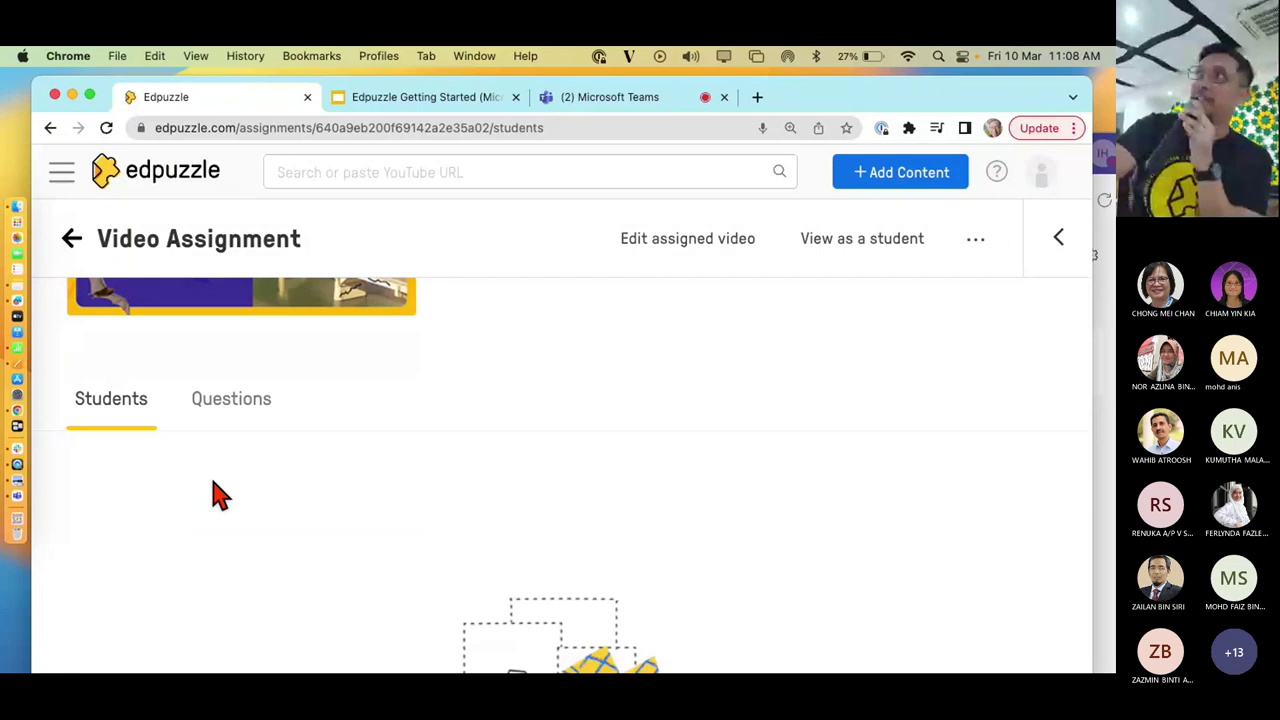
Log out of the current Edpuzzle account and sign in as a teacher with the Edpuzzle Google account
{"action": "left_click", "coordinate": [1040, 178]}
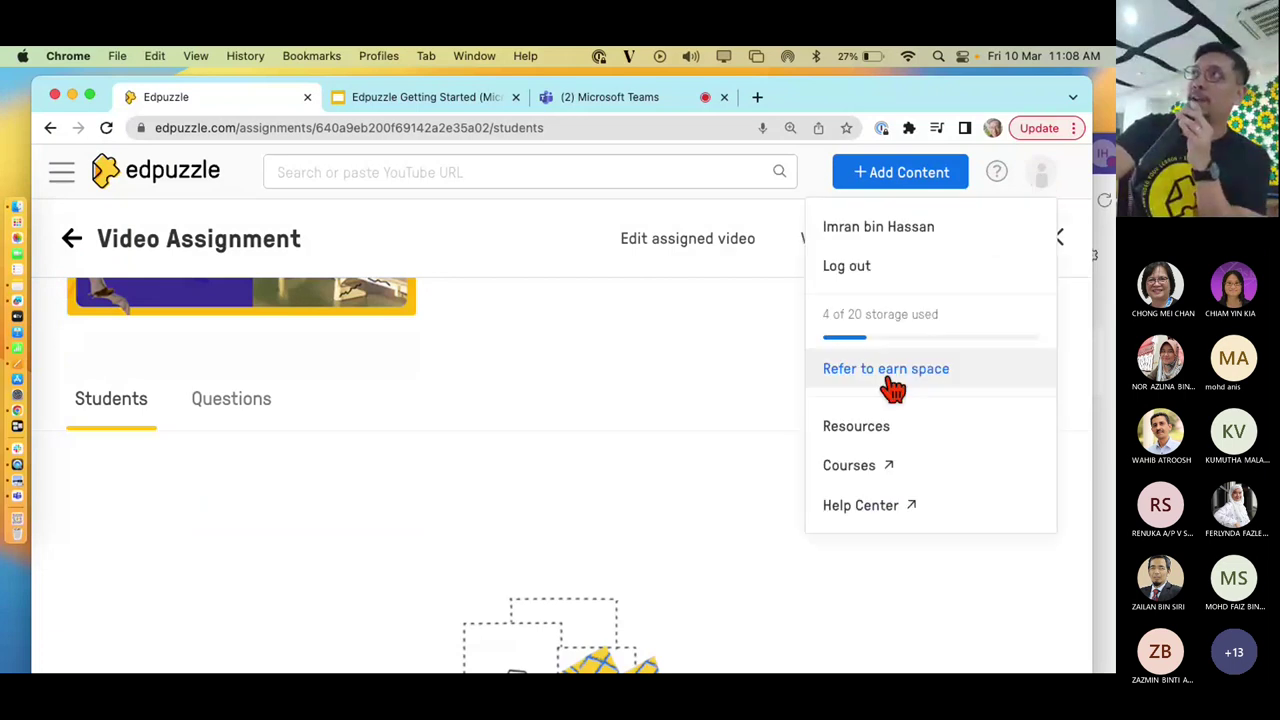
{"action": "left_click", "coordinate": [905, 270]}
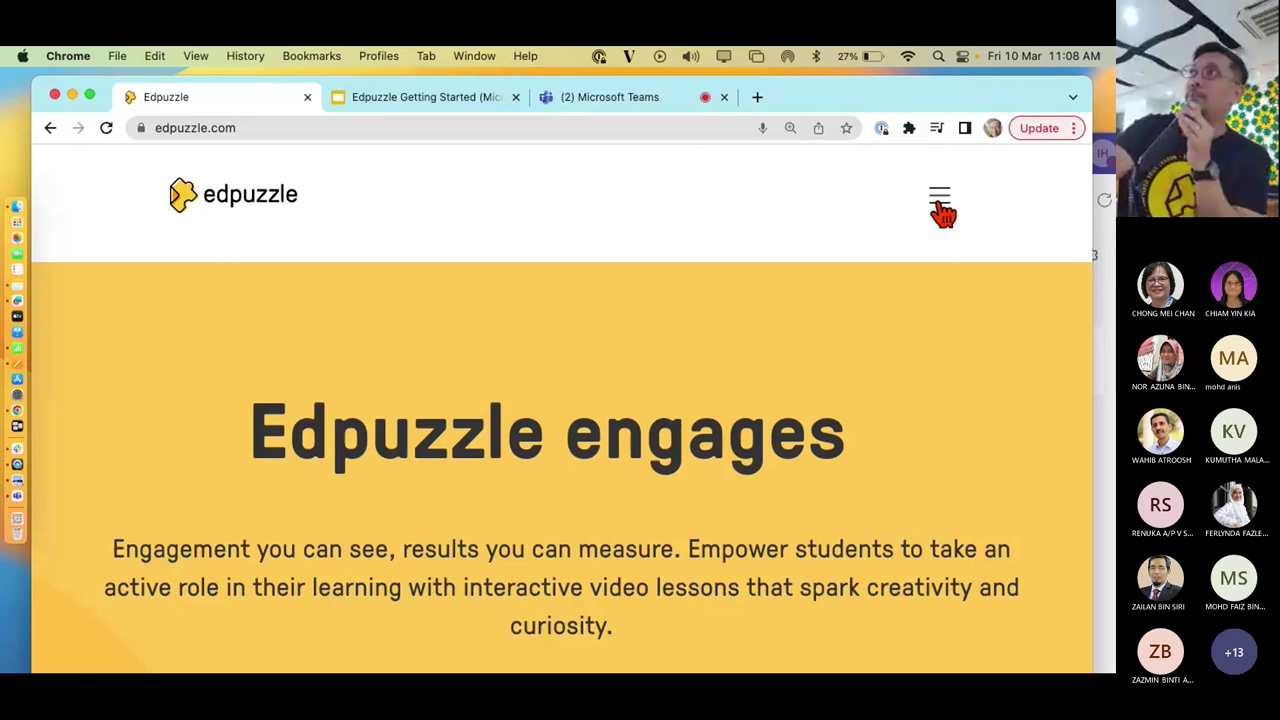
{"action": "left_click", "coordinate": [940, 205]}
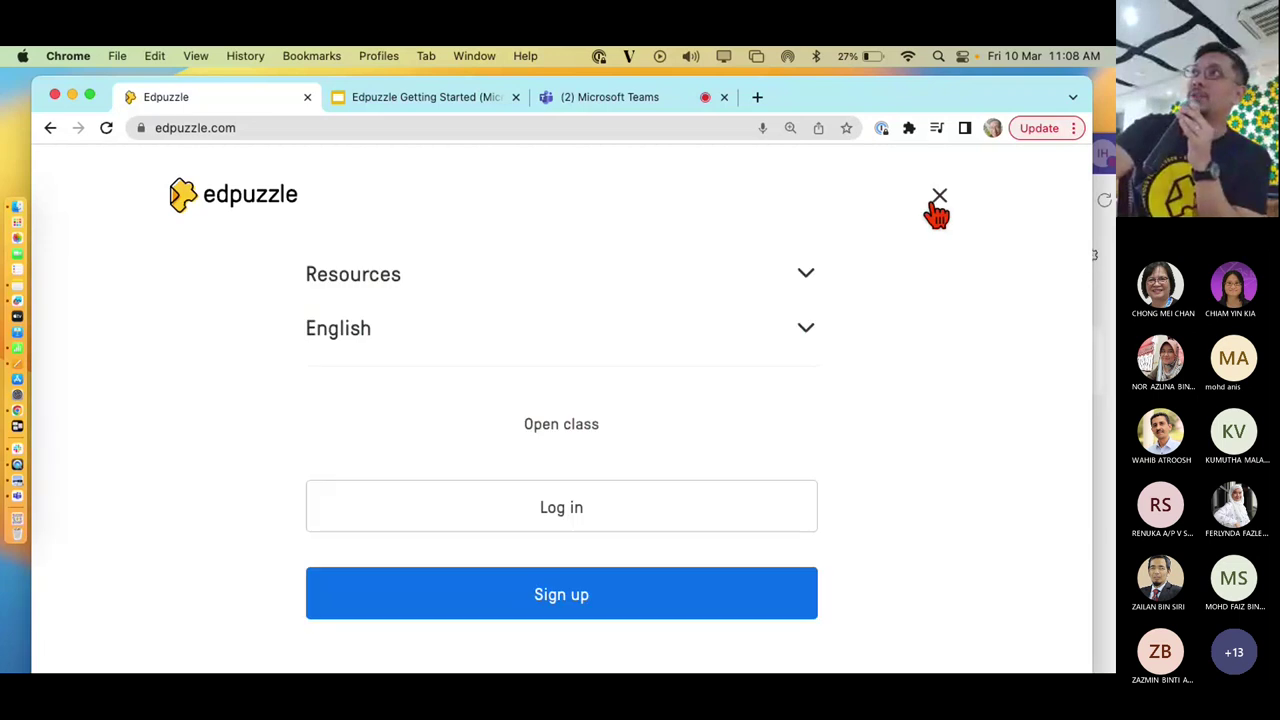
{"action": "left_click", "coordinate": [567, 512]}
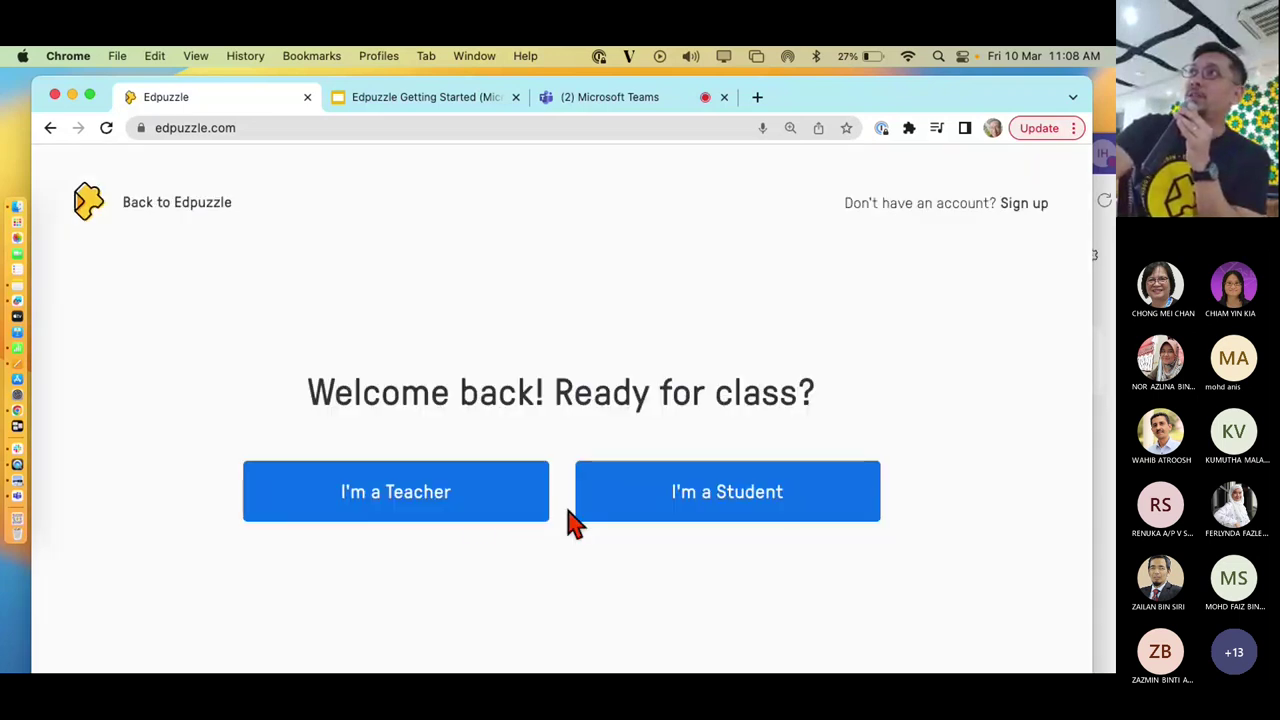
{"action": "left_click", "coordinate": [474, 515]}
{"action": "scroll", "coordinate": [514, 594], "scroll_direction": "down", "scroll_amount": 5}
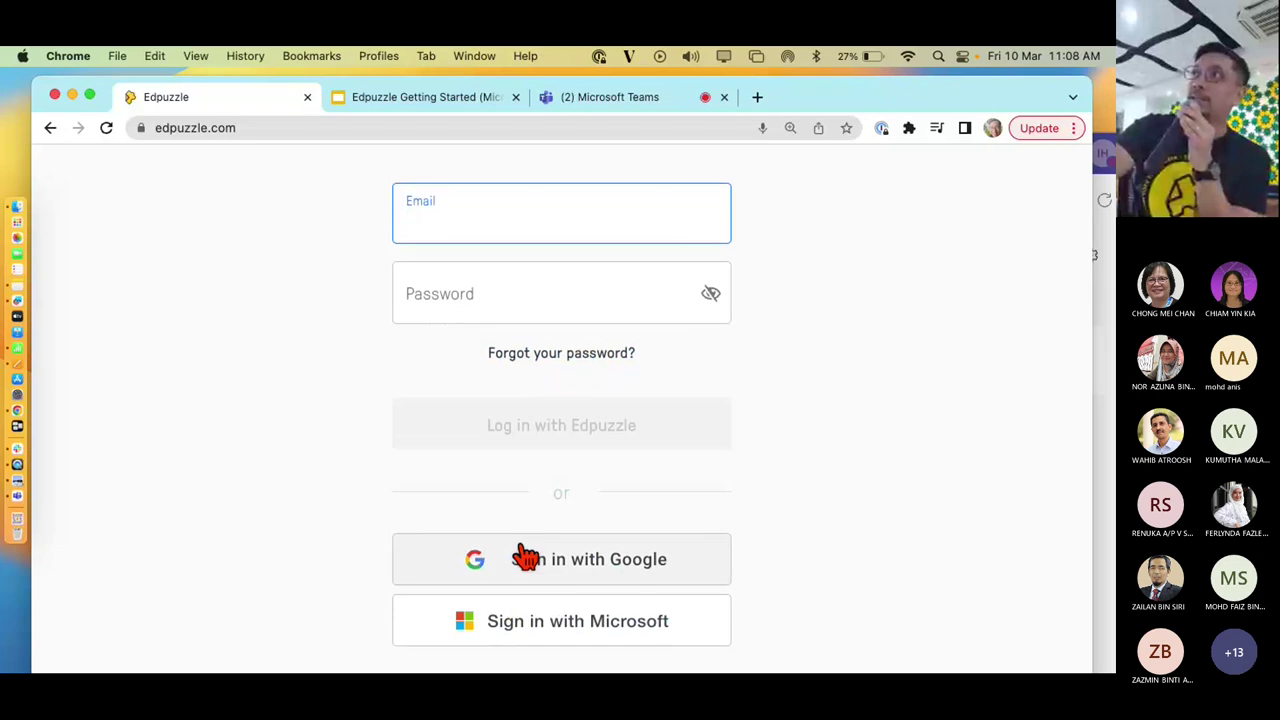
{"action": "left_click", "coordinate": [526, 558]}
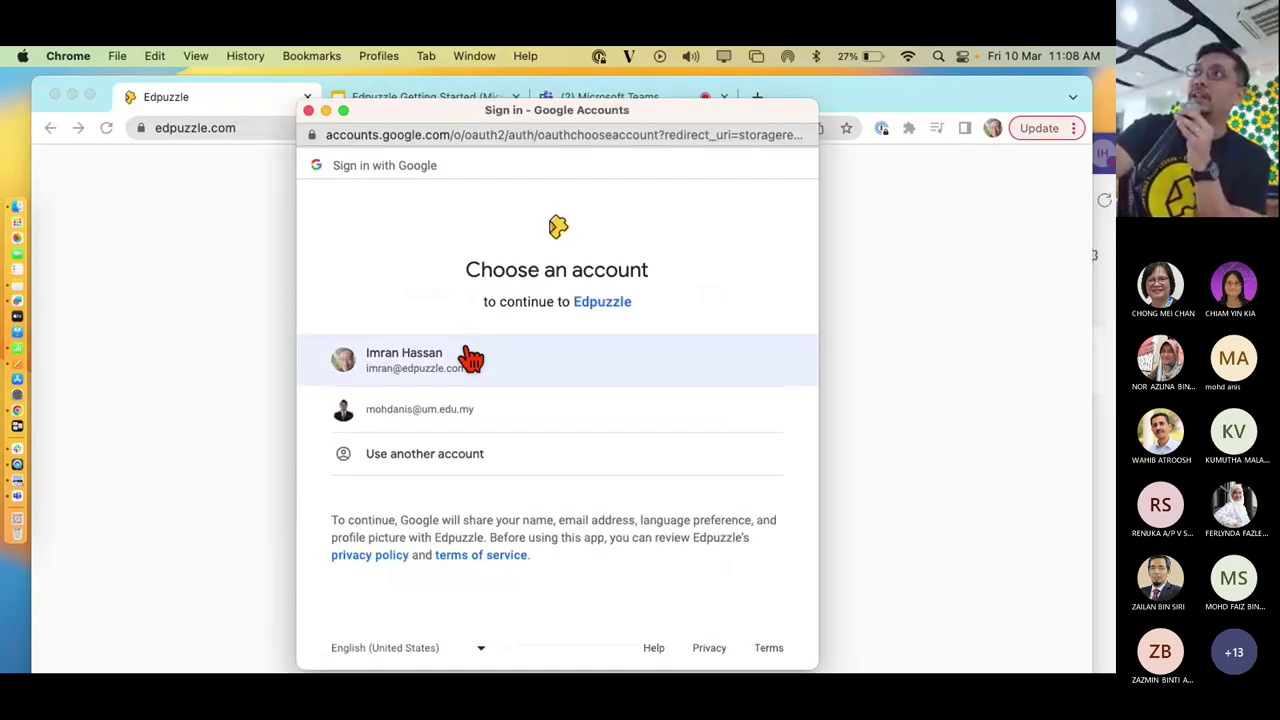
{"action": "left_click", "coordinate": [471, 360]}
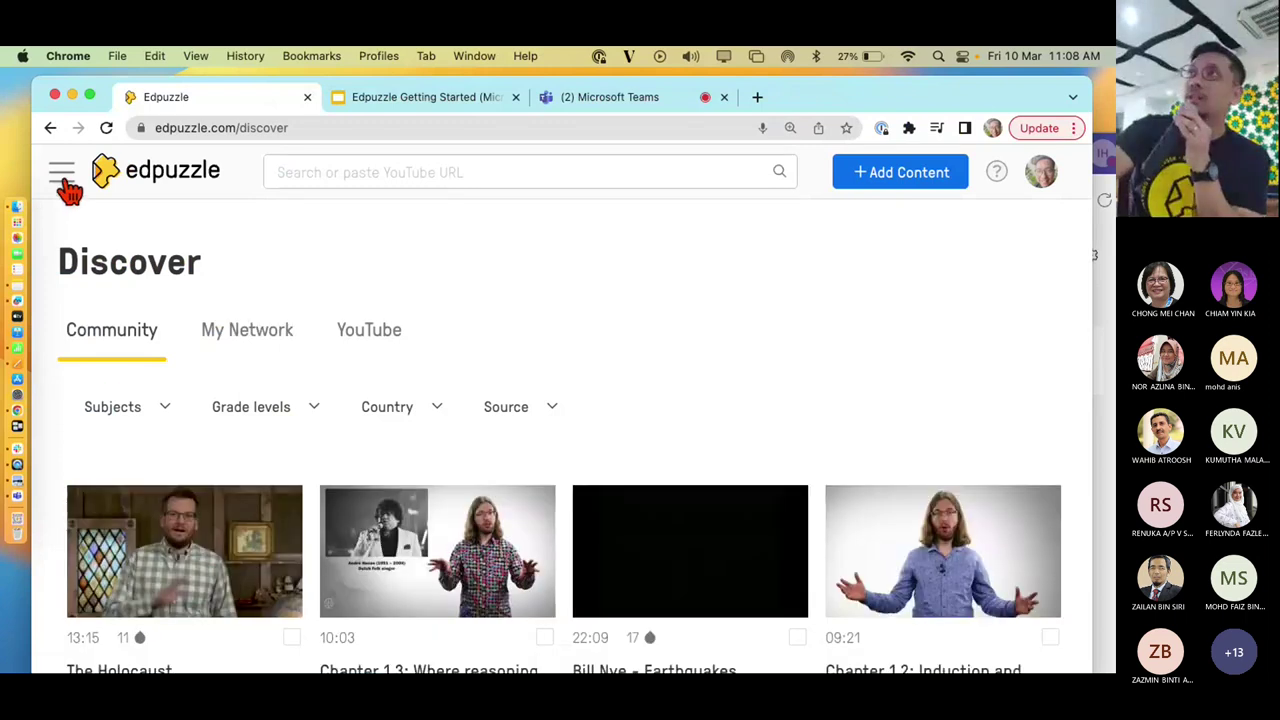
Open the For DLSU class to view its assignments
{"action": "left_click", "coordinate": [66, 185]}
{"action": "scroll", "coordinate": [130, 440], "scroll_direction": "down", "scroll_amount": 5}
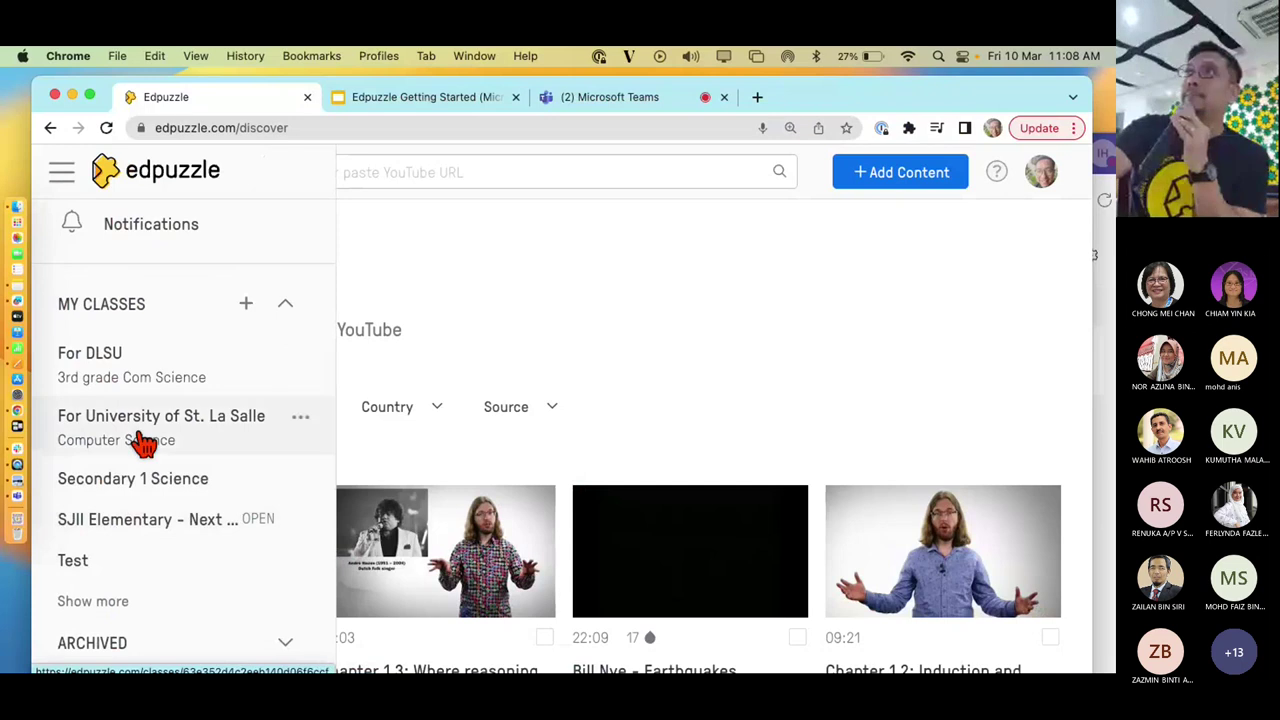
{"action": "left_click", "coordinate": [133, 390]}
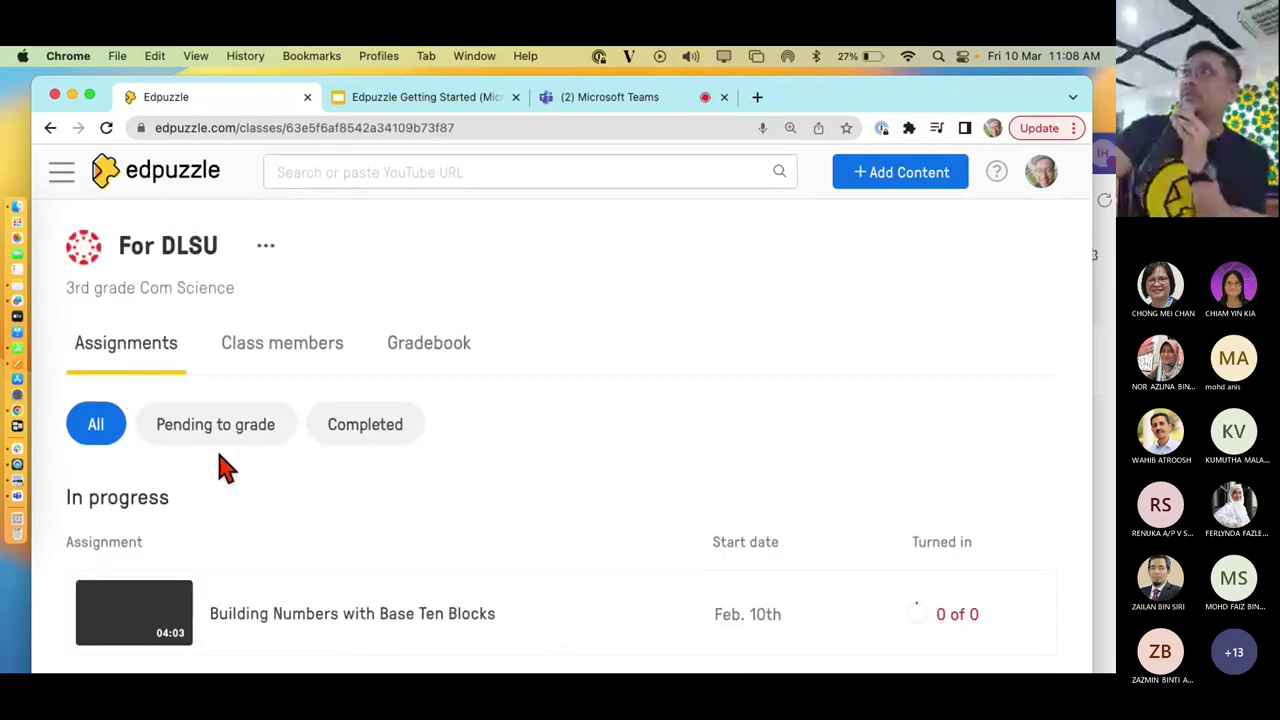
Open the Test class to check whether it has assignments with student results
{"action": "scroll", "coordinate": [220, 465], "scroll_direction": "down", "scroll_amount": 1}
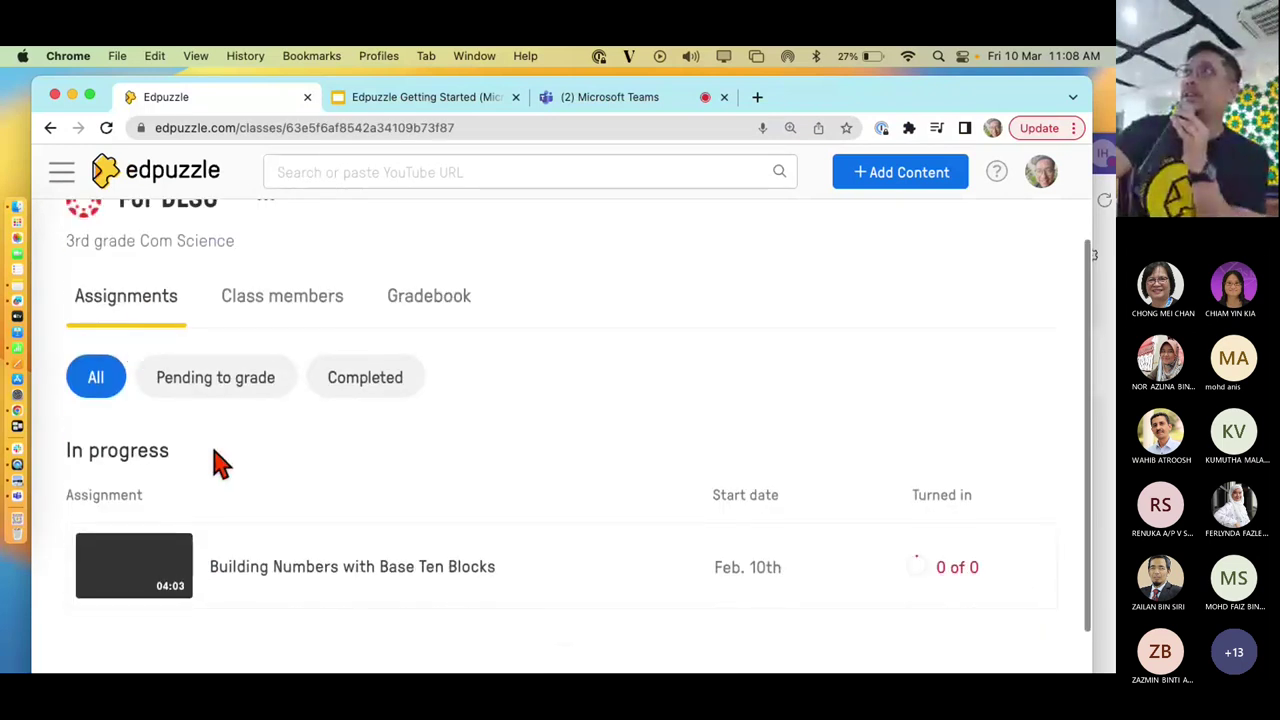
{"action": "left_click", "coordinate": [62, 175]}
{"action": "scroll", "coordinate": [105, 560], "scroll_direction": "down", "scroll_amount": 3}
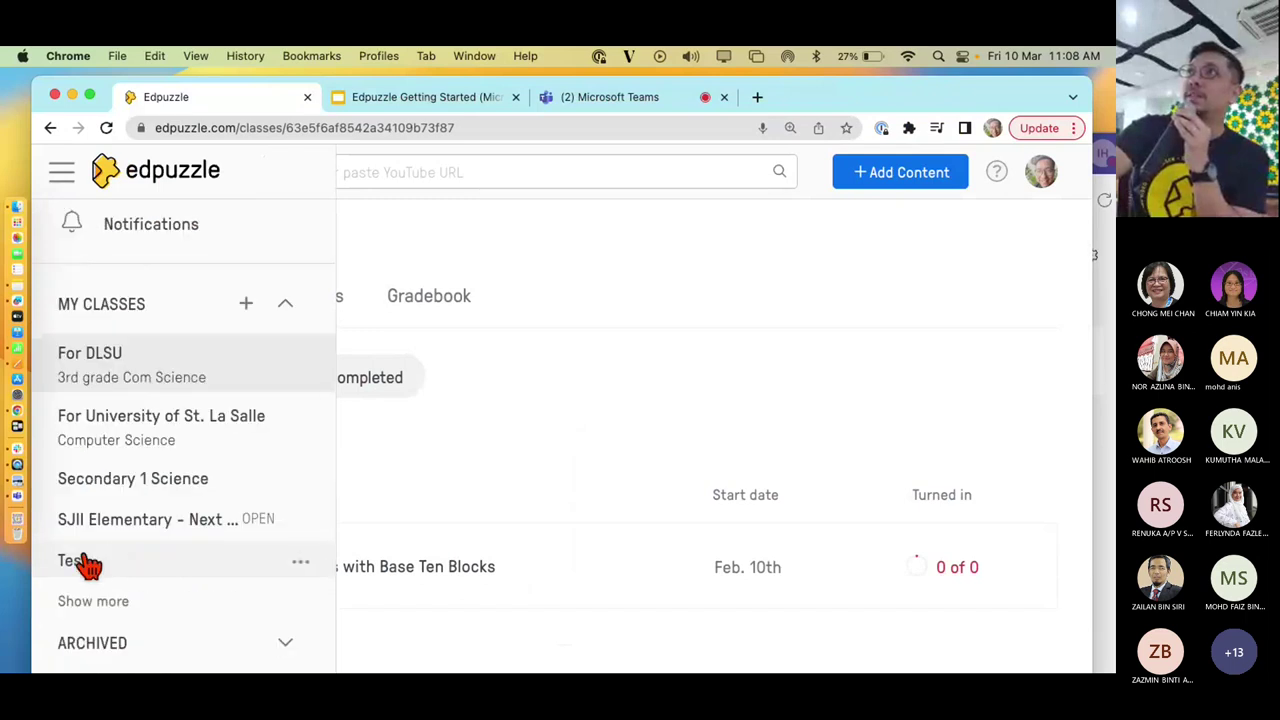
{"action": "left_click", "coordinate": [88, 566]}
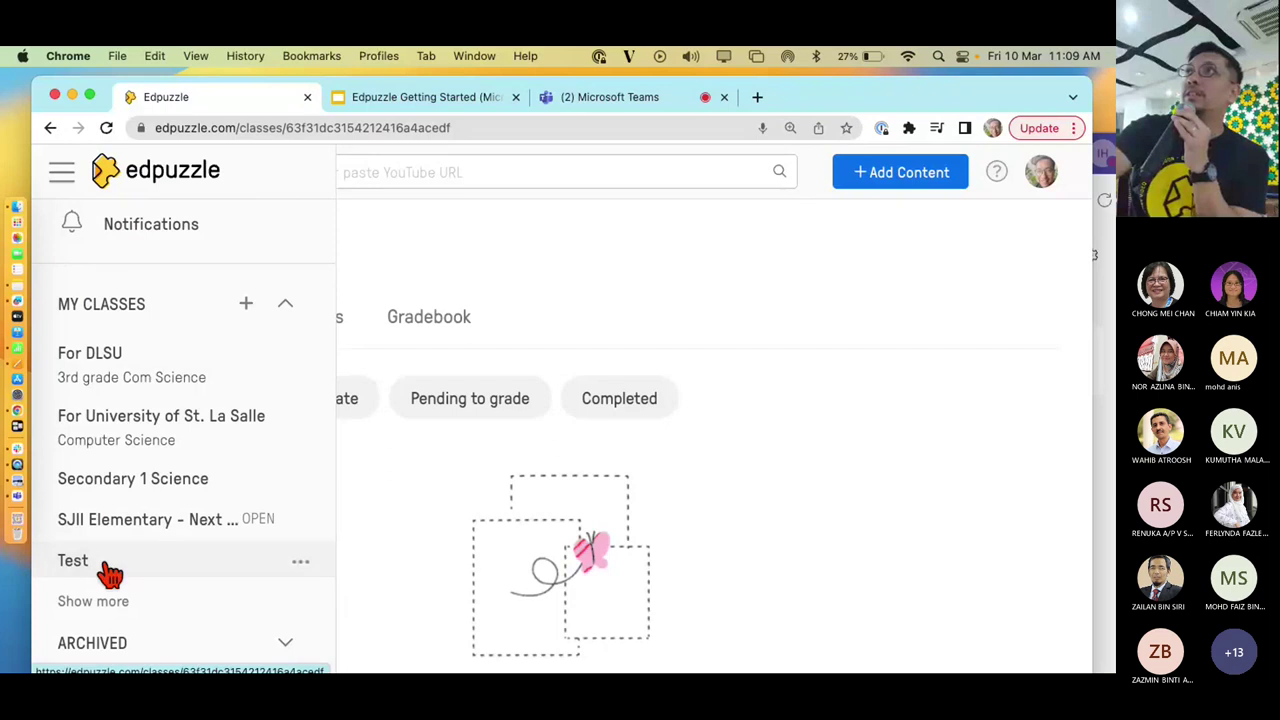
Show the remaining classes, open University of Danang Demo, and view its in-progress assignments
{"action": "left_click", "coordinate": [93, 603]}
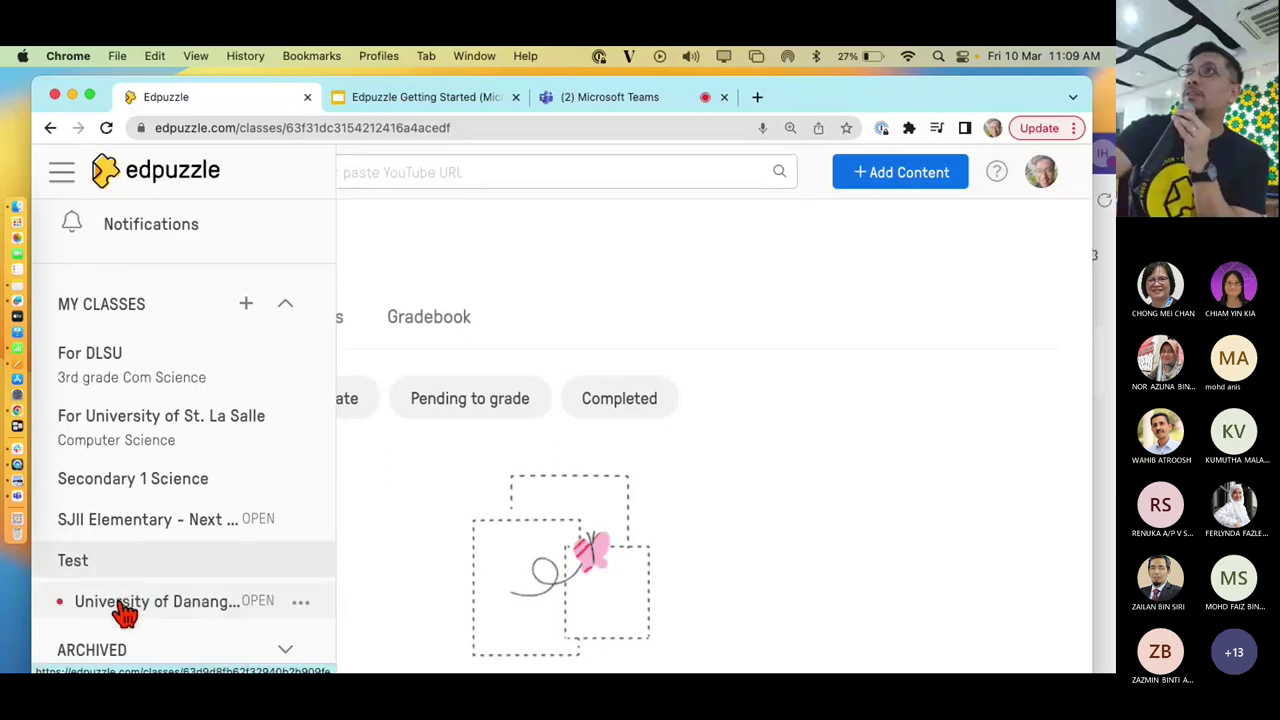
{"action": "left_click", "coordinate": [125, 603]}
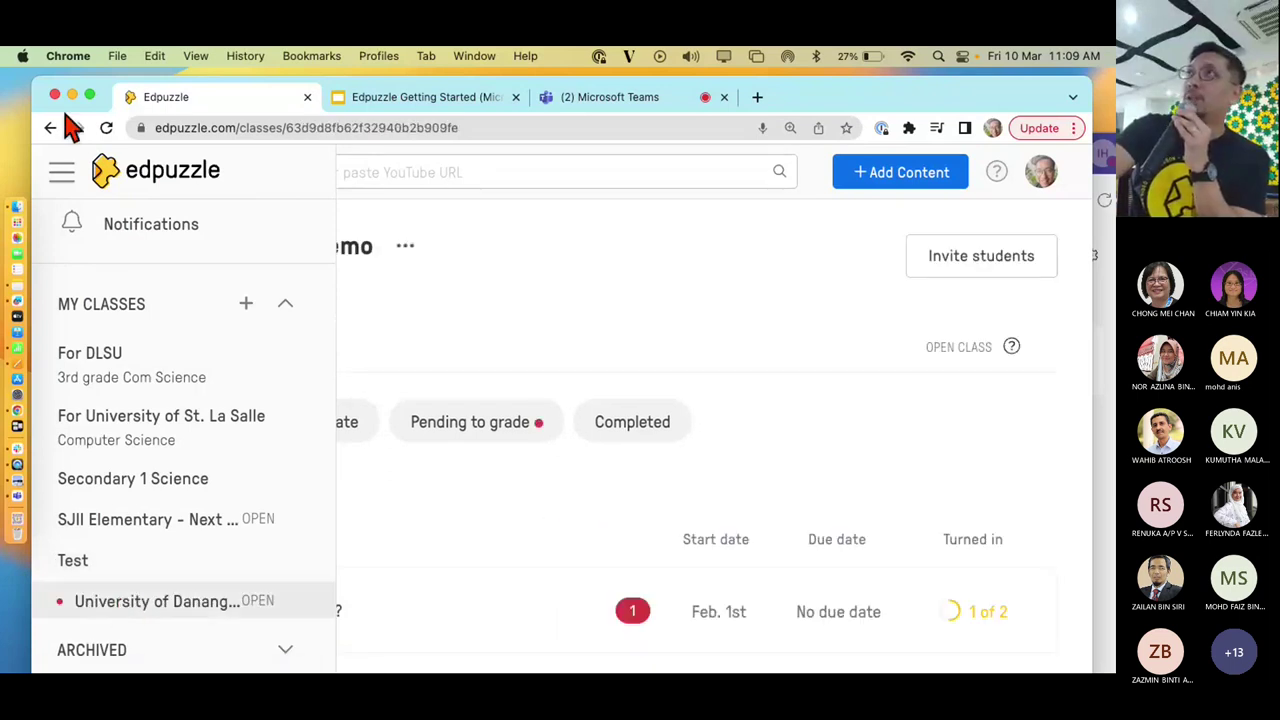
{"action": "left_click", "coordinate": [58, 178]}
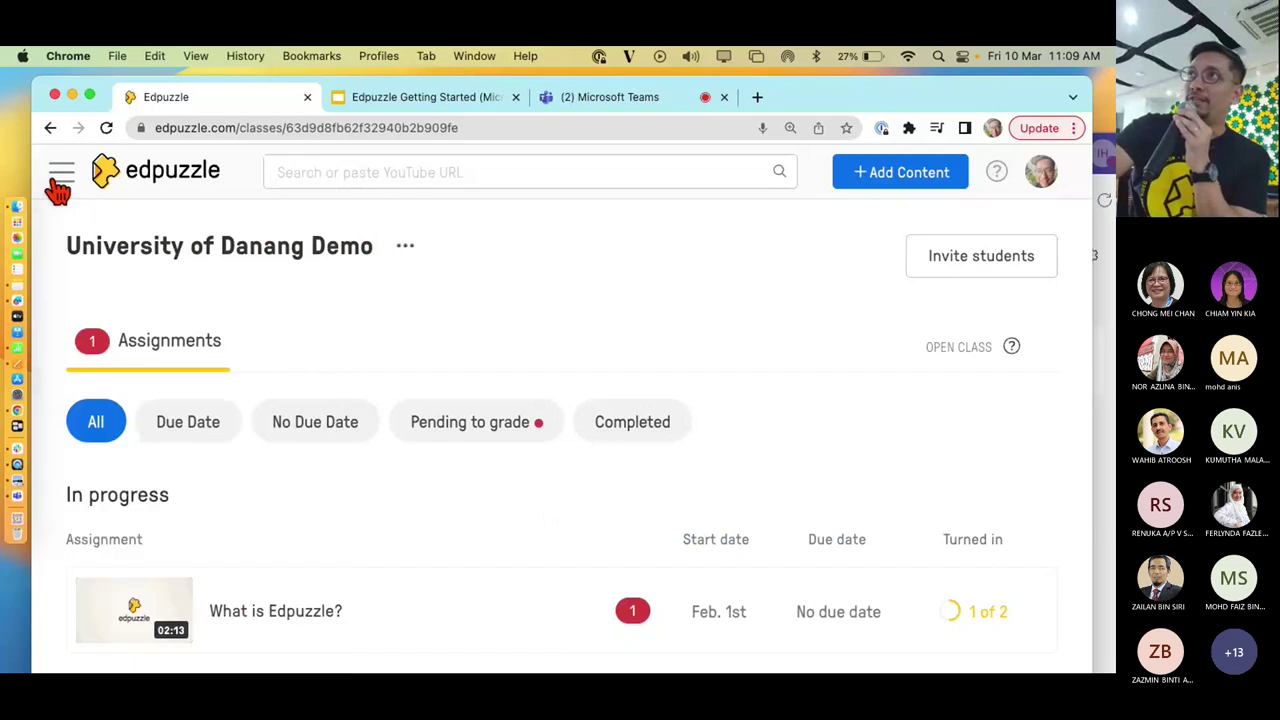
{"action": "scroll", "coordinate": [310, 550], "scroll_direction": "down", "scroll_amount": 2}
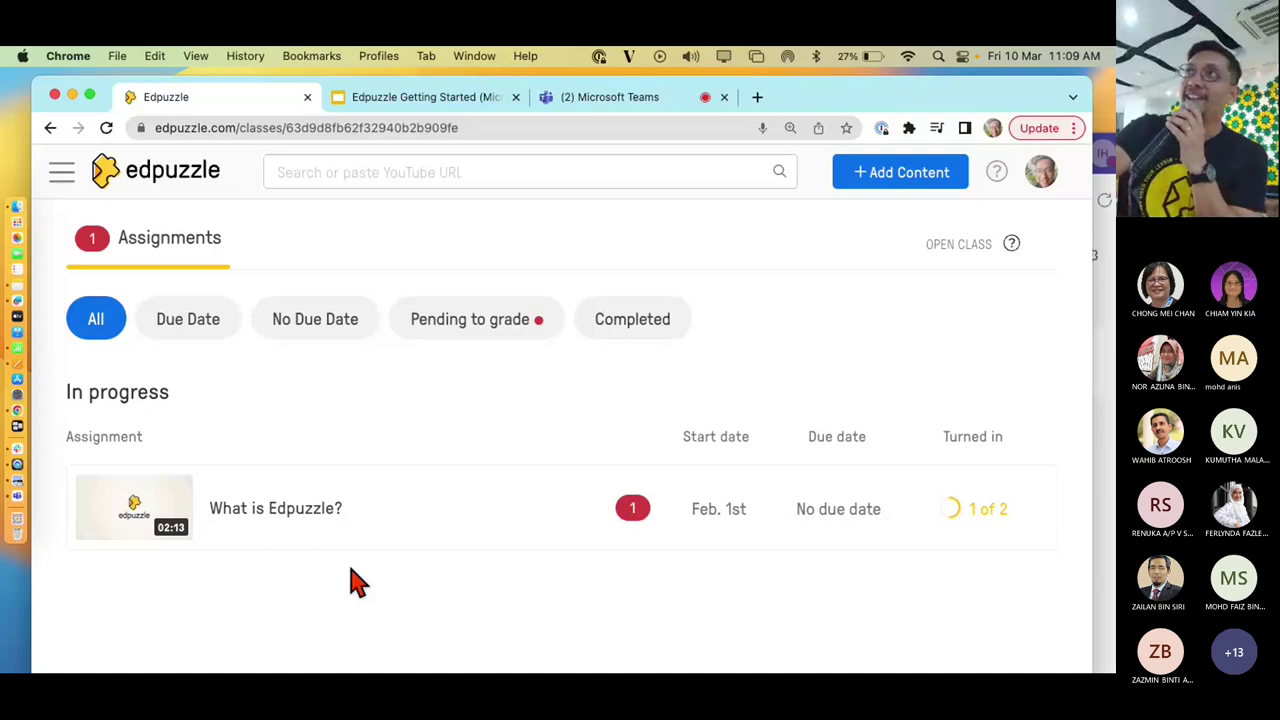
Open the "What is Edpuzzle?" assignment and view Student 1's individual results
{"action": "left_click", "coordinate": [281, 516]}
{"action": "scroll", "coordinate": [281, 516], "scroll_direction": "down", "scroll_amount": 1}
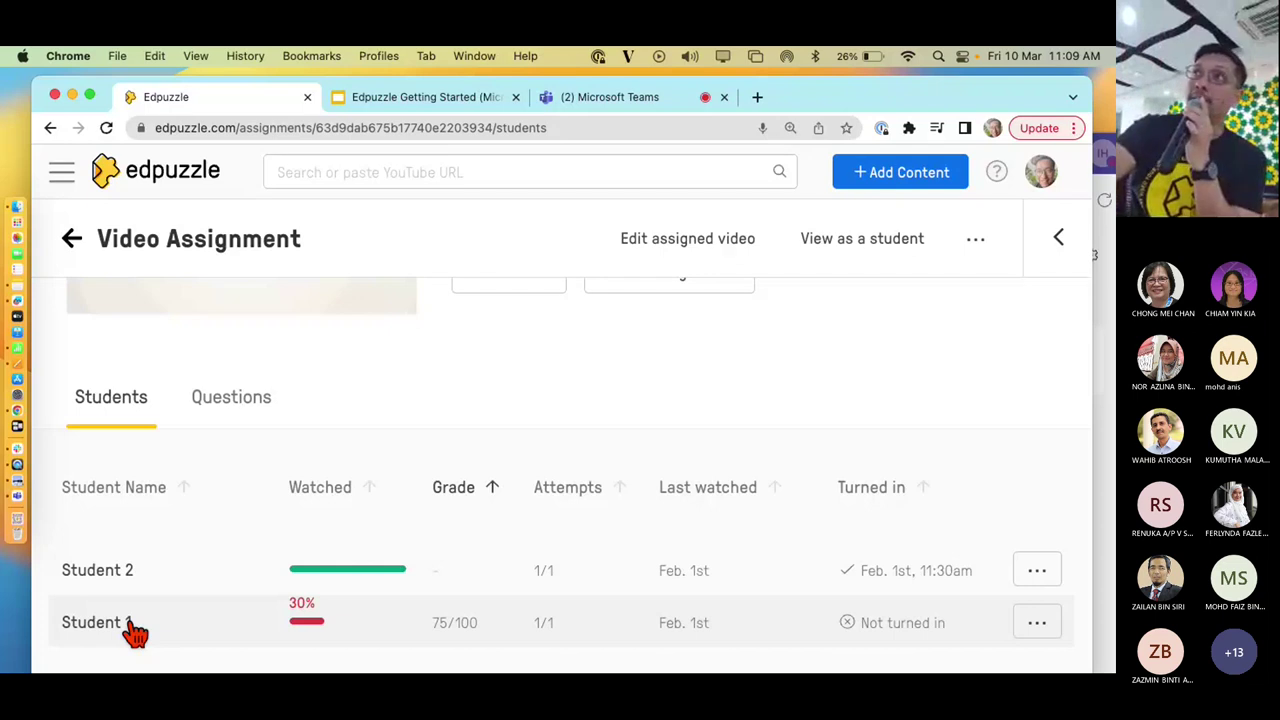
{"action": "left_click", "coordinate": [130, 628]}
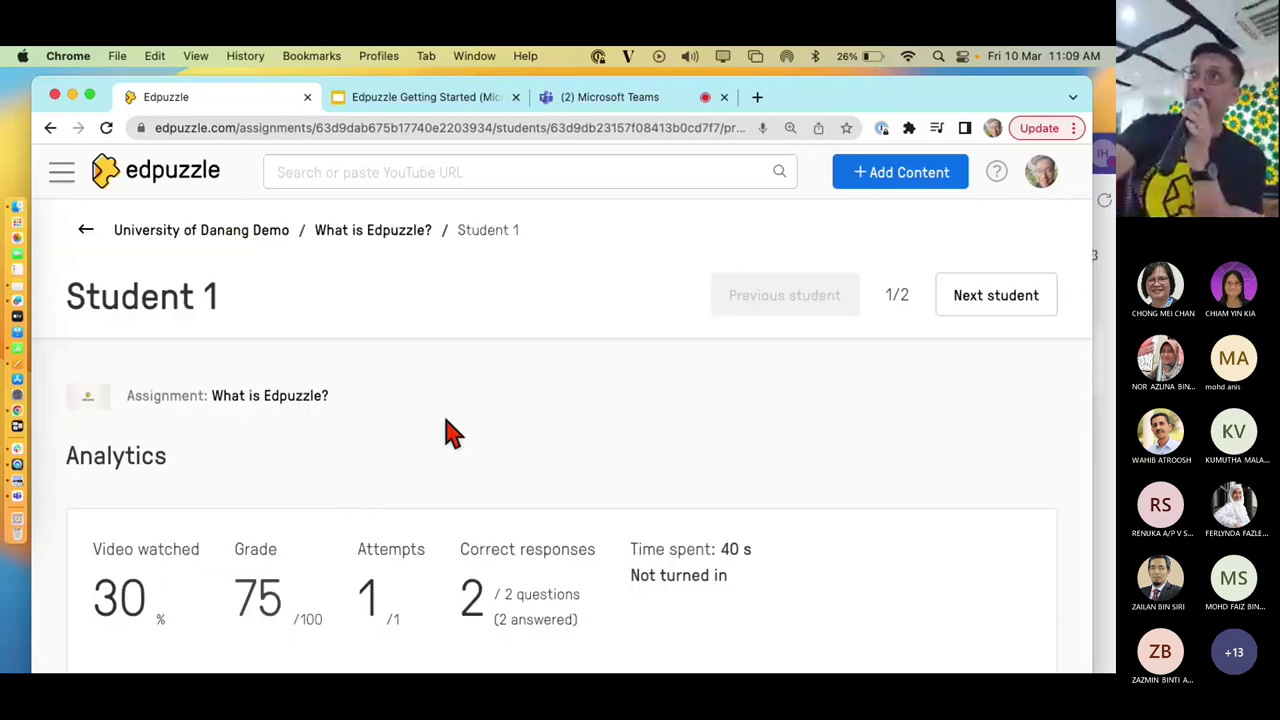
Examine Student 1's analytics, including watched sections and turn-in status, and the response to the first open-ended question
{"action": "scroll", "coordinate": [443, 430], "scroll_direction": "down", "scroll_amount": 5}
{"action": "scroll", "coordinate": [378, 508], "scroll_direction": "up", "scroll_amount": 2}
{"action": "scroll", "coordinate": [378, 508], "scroll_direction": "up", "scroll_amount": 1}
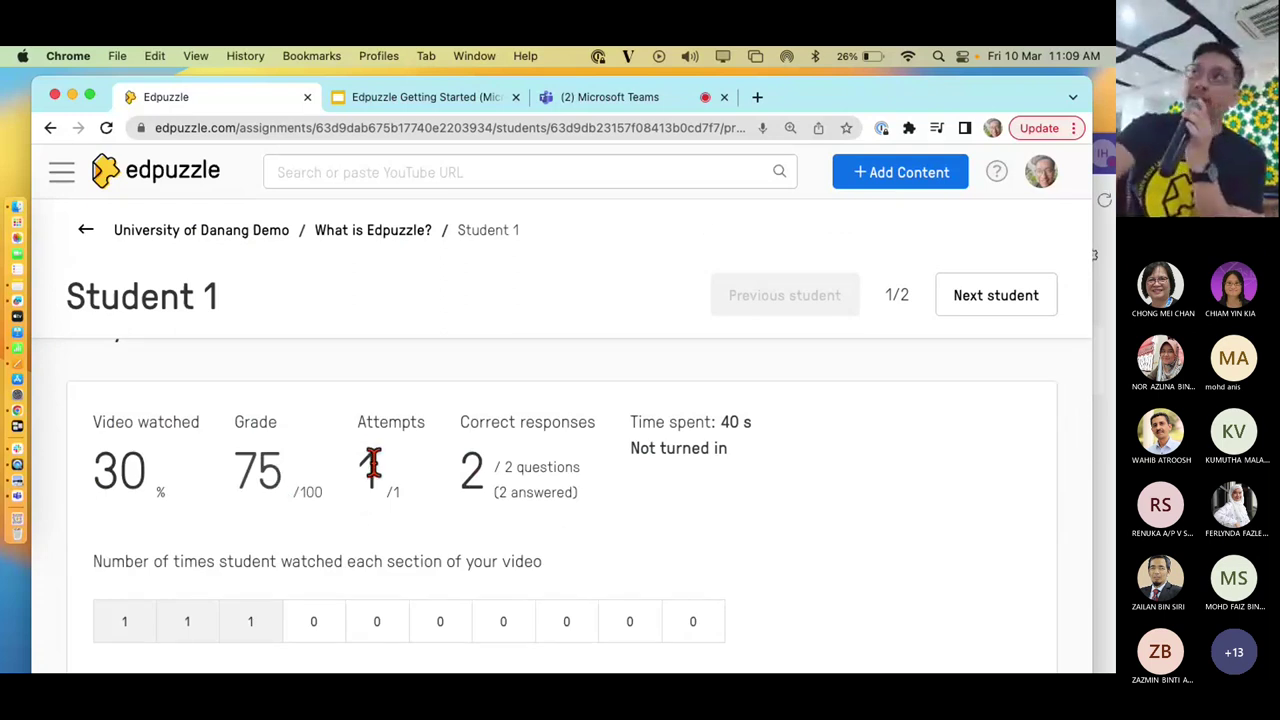
{"action": "scroll", "coordinate": [517, 491], "scroll_direction": "down", "scroll_amount": 2}
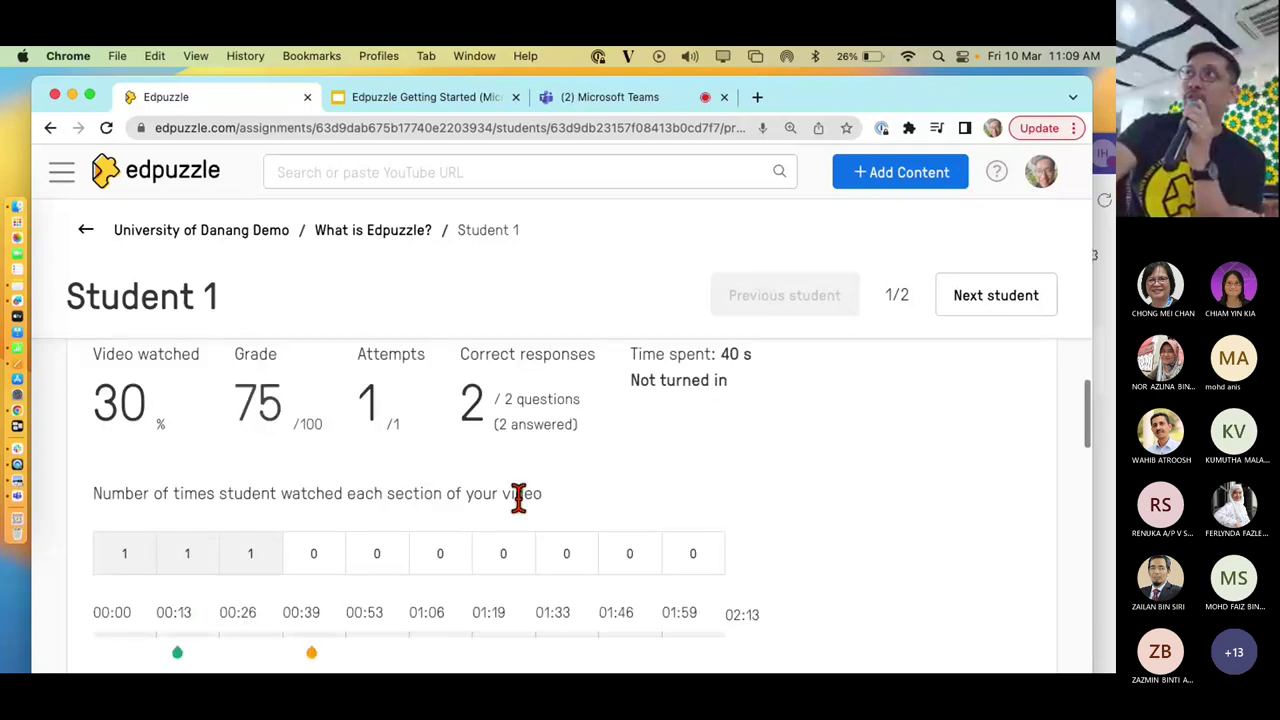
{"action": "scroll", "coordinate": [520, 512], "scroll_direction": "up", "scroll_amount": 3}
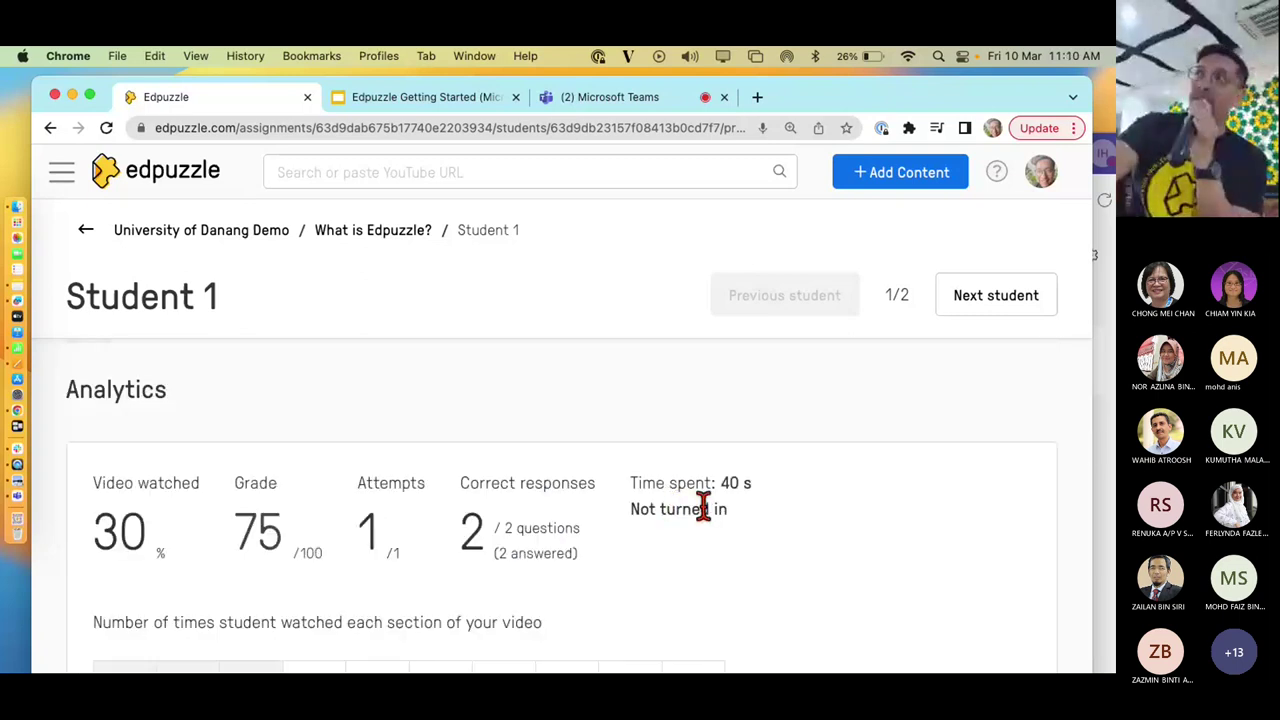
{"action": "left_click_drag", "start_coordinate": [725, 507], "coordinate": [633, 508]}
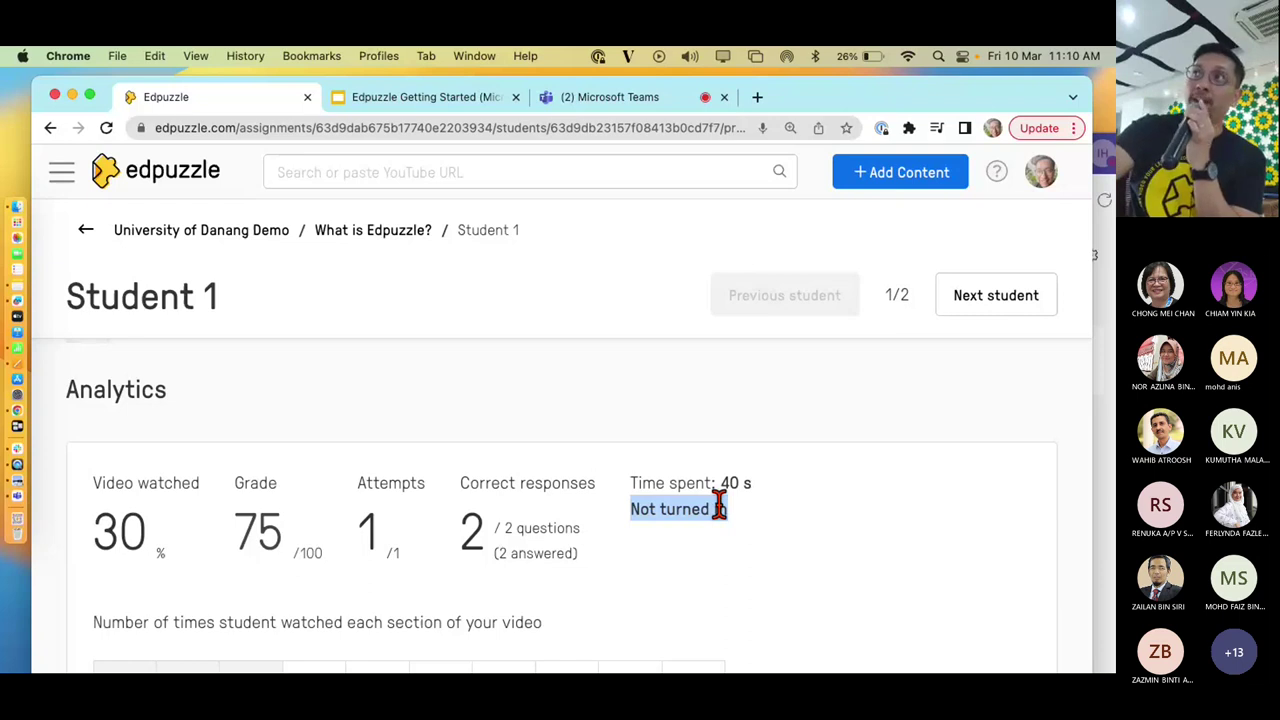
{"action": "scroll", "coordinate": [597, 620], "scroll_direction": "down", "scroll_amount": 3}
{"action": "scroll", "coordinate": [597, 620], "scroll_direction": "down", "scroll_amount": 3}
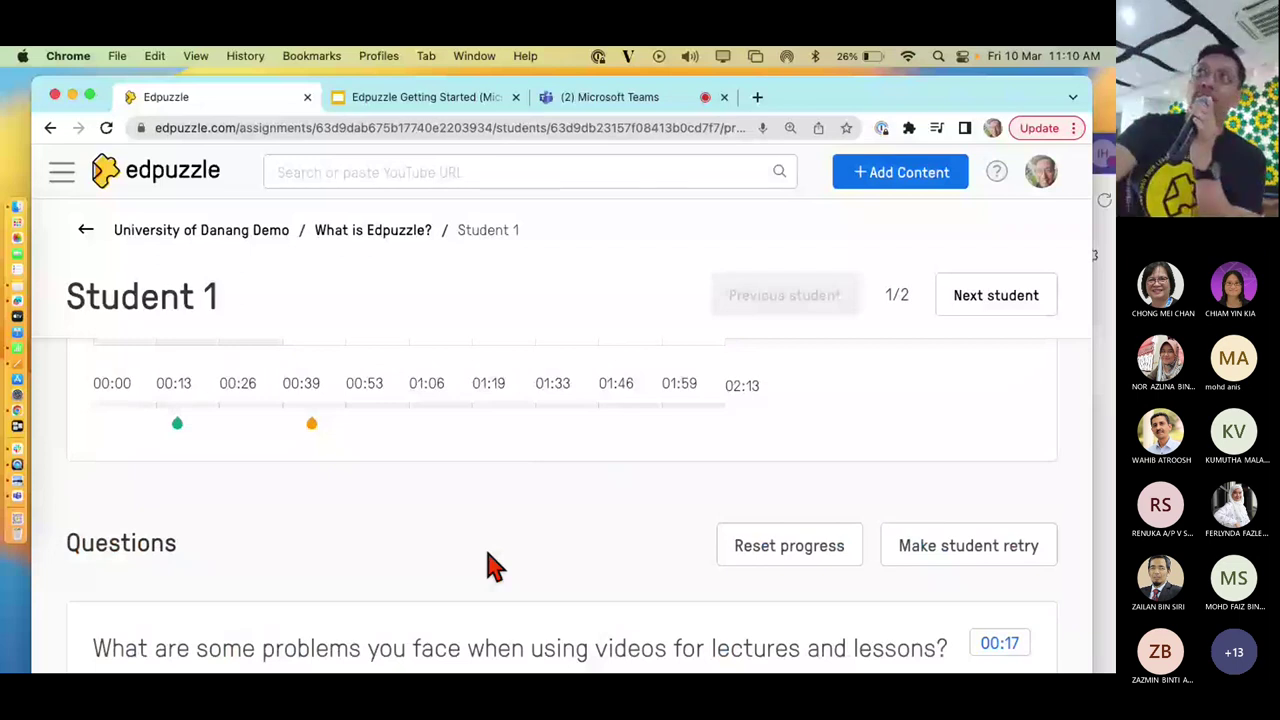
{"action": "scroll", "coordinate": [490, 558], "scroll_direction": "down", "scroll_amount": 2}
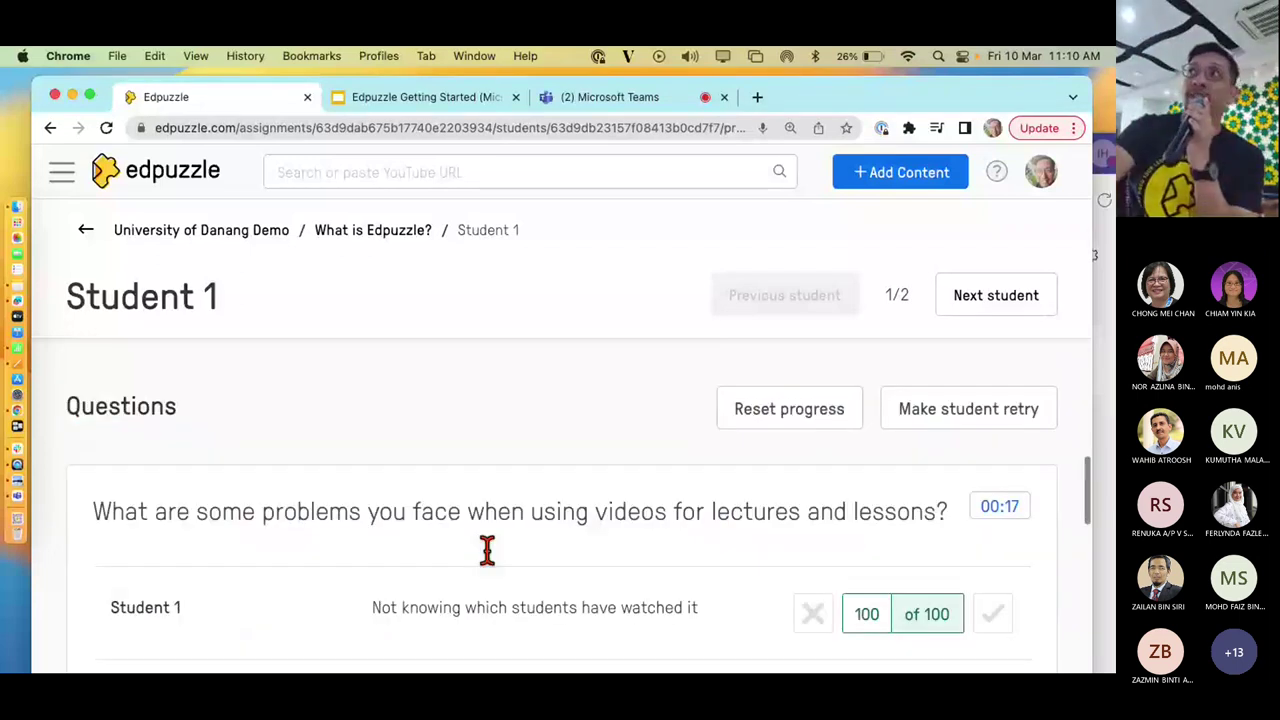
{"action": "scroll", "coordinate": [490, 558], "scroll_direction": "down", "scroll_amount": 1}
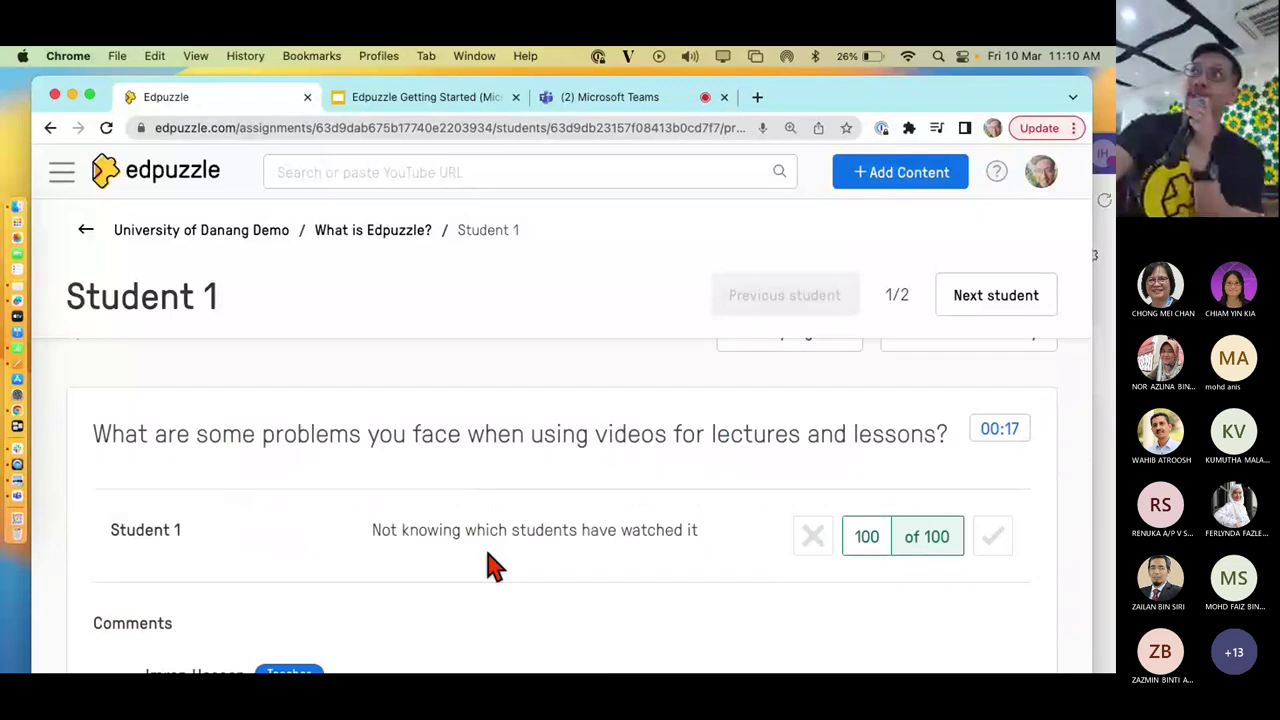
{"action": "scroll", "coordinate": [490, 566], "scroll_direction": "down", "scroll_amount": 1}
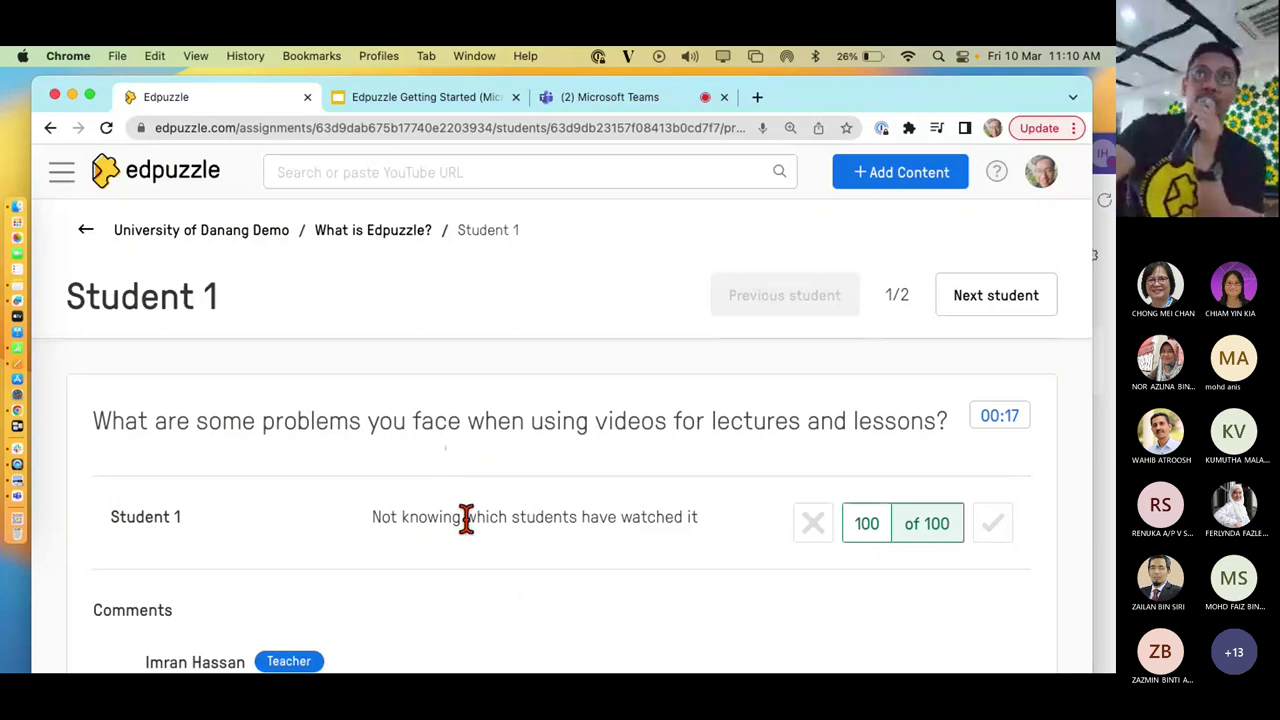
Set Student 1's score for the open-ended question about problems with using videos to 75 of 100
{"action": "left_click", "coordinate": [867, 522]}
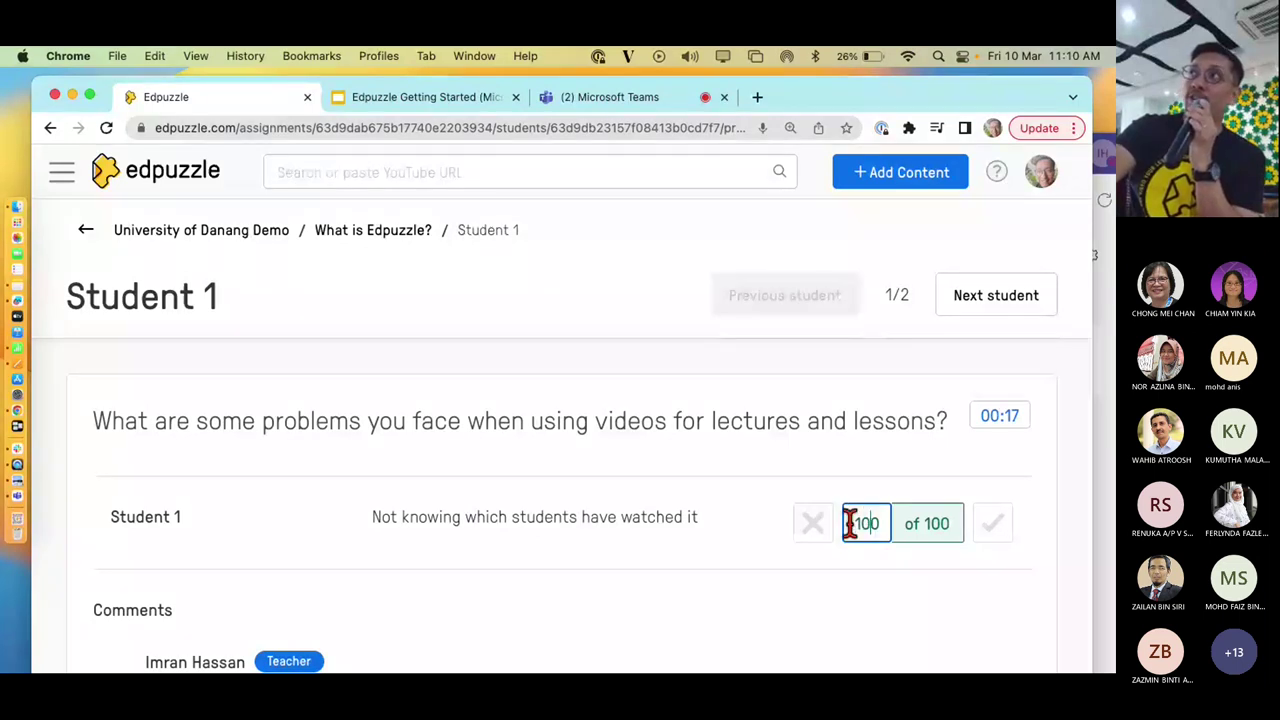
{"action": "left_click", "coordinate": [996, 536]}
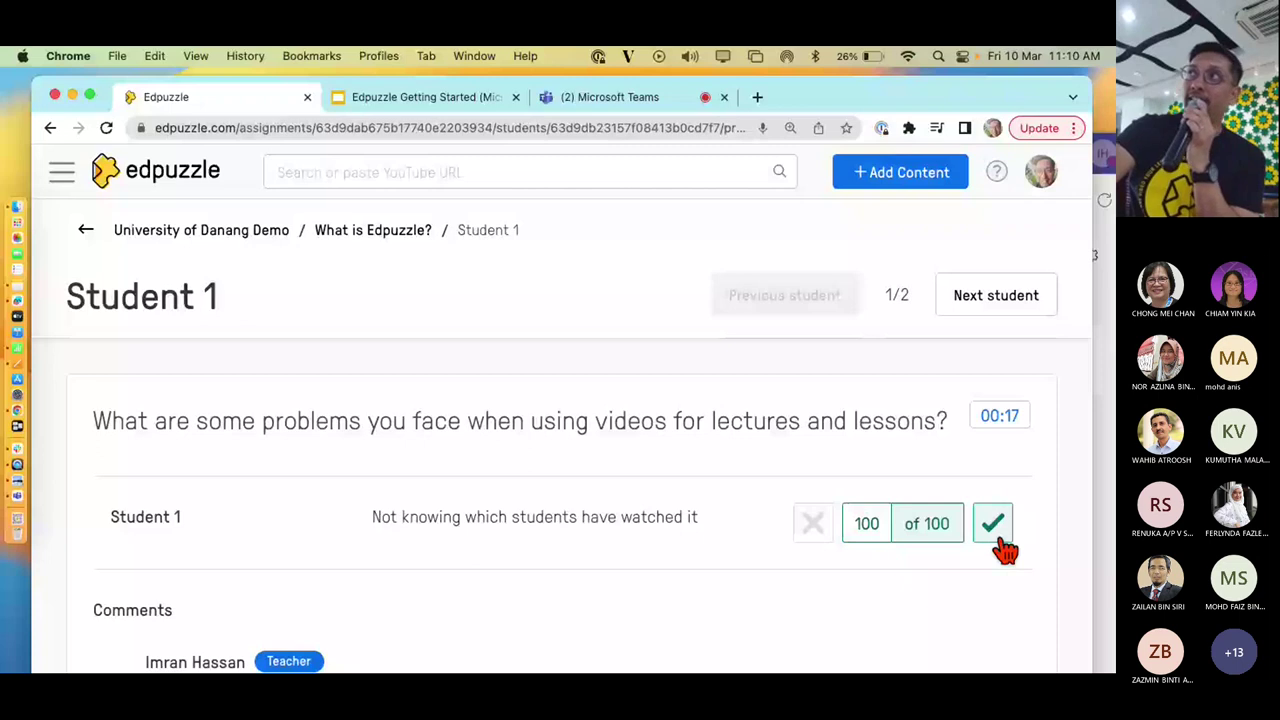
{"action": "left_click", "coordinate": [999, 540]}
{"action": "left_click", "coordinate": [877, 523]}
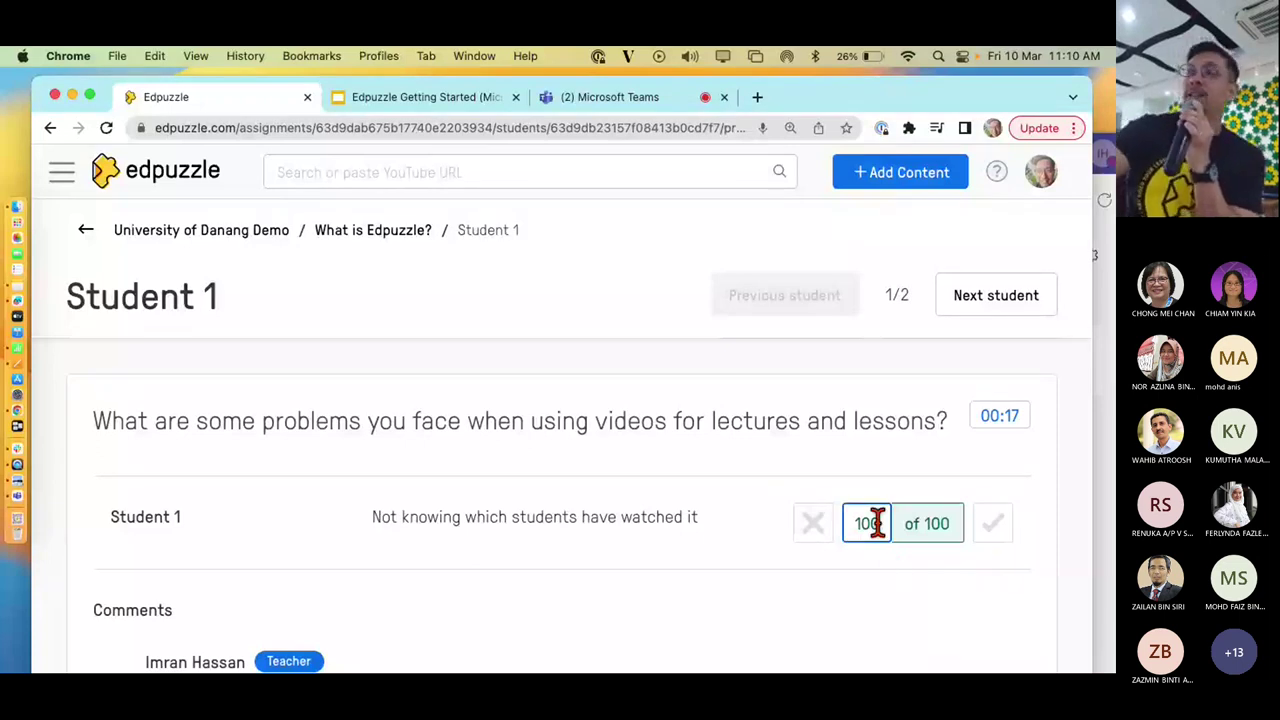
{"action": "key", "text": "BackSpace"}
{"action": "key", "text": "BackSpace"}
{"action": "key", "text": "BackSpace"}
{"action": "type", "text": "75"}
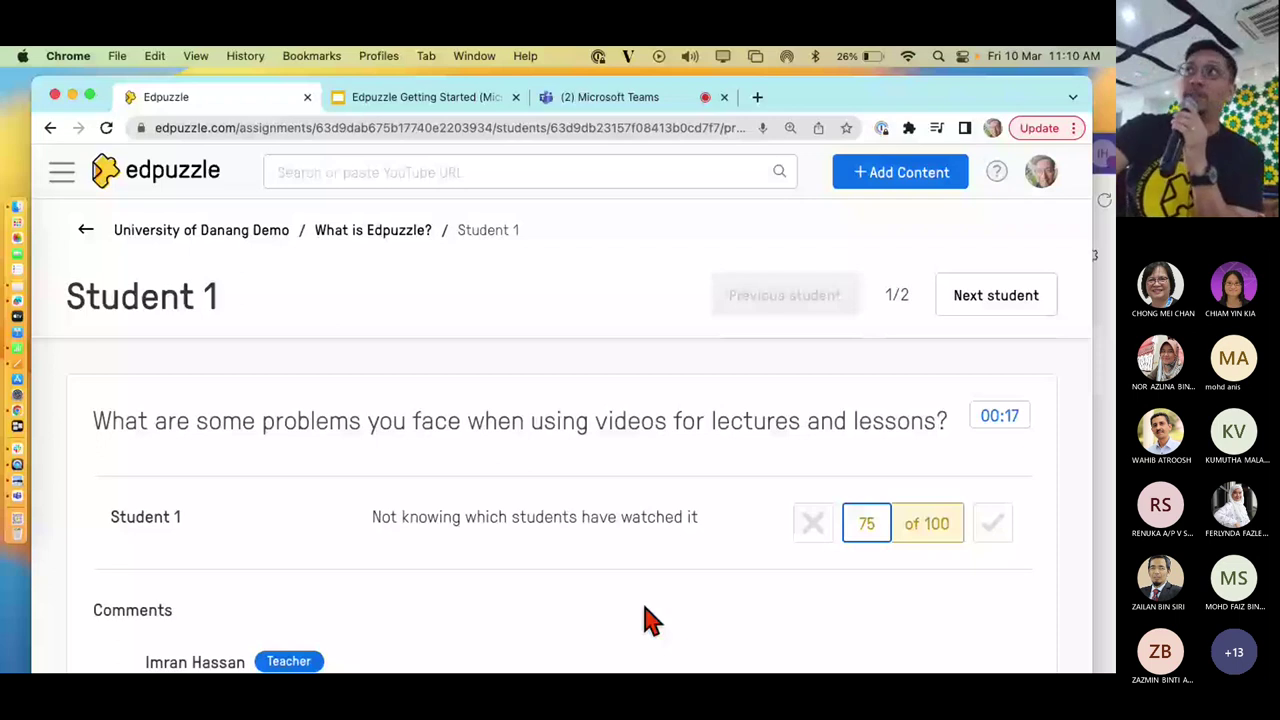
Review the teacher comment under the open-ended question and activate the field for adding another comment
{"action": "scroll", "coordinate": [648, 620], "scroll_direction": "down", "scroll_amount": 2}
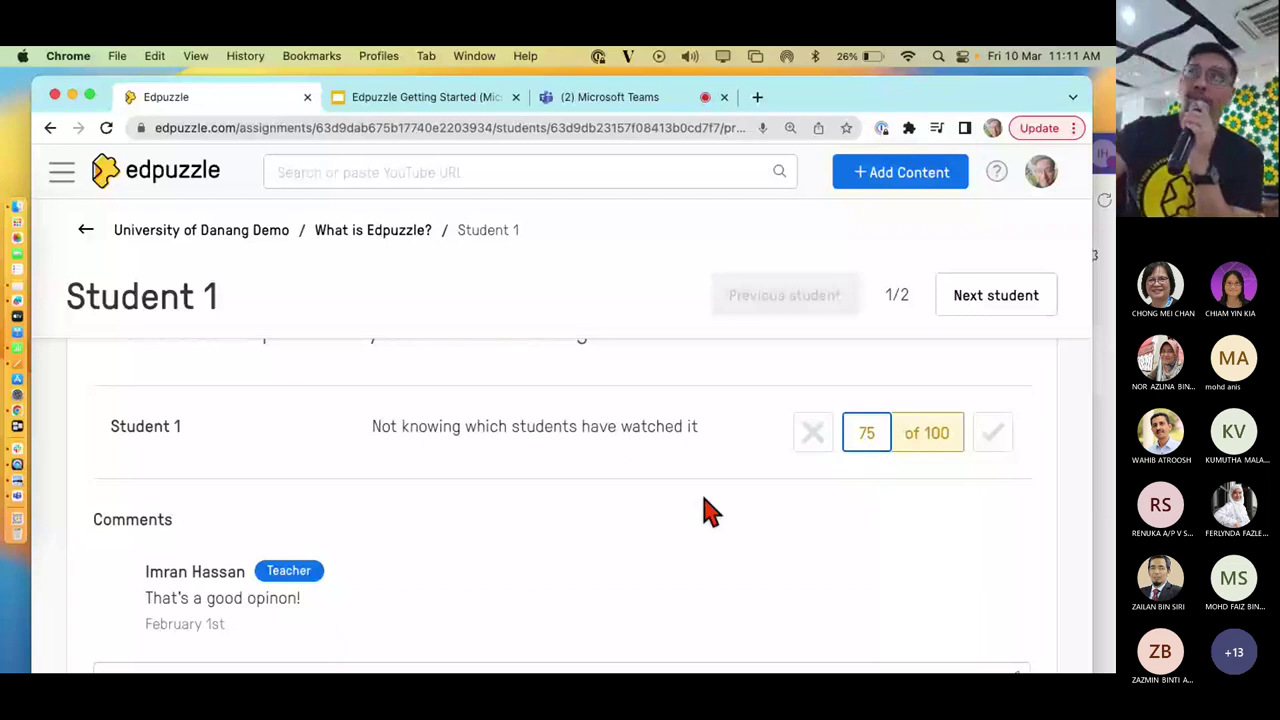
{"action": "scroll", "coordinate": [650, 520], "scroll_direction": "down", "scroll_amount": 3}
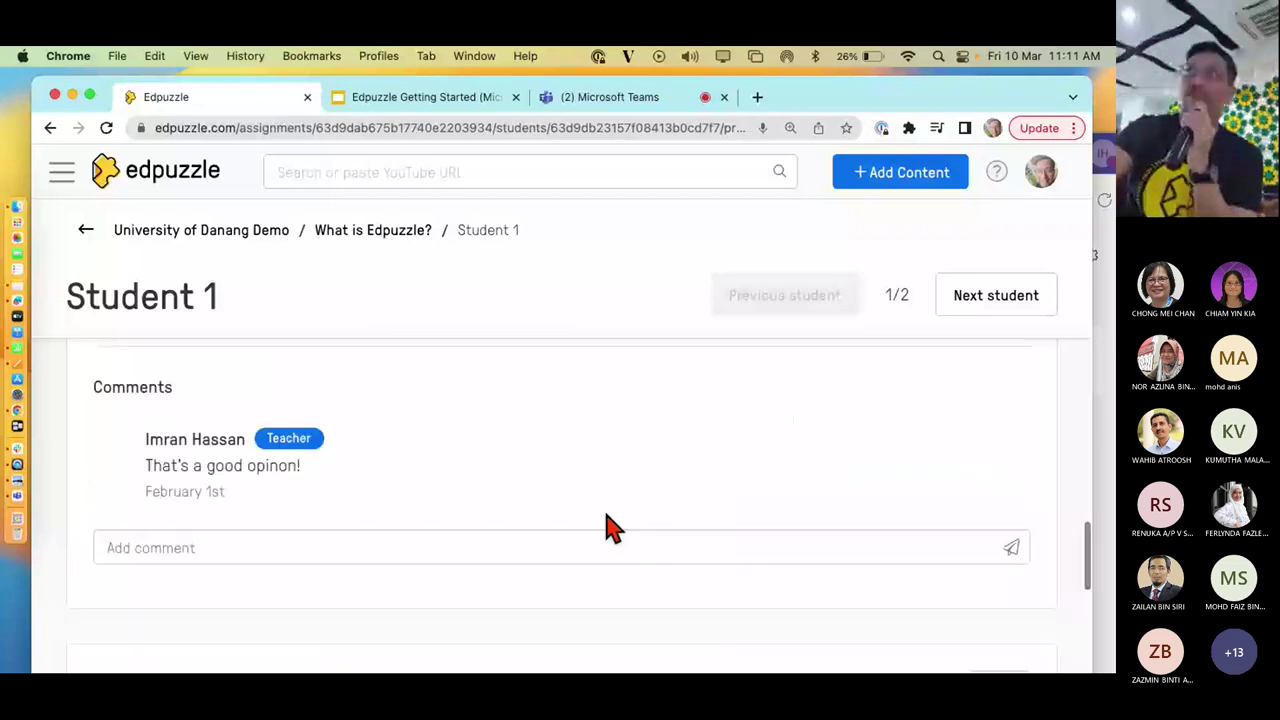
{"action": "scroll", "coordinate": [608, 525], "scroll_direction": "down", "scroll_amount": 2}
{"action": "left_click", "coordinate": [452, 480]}
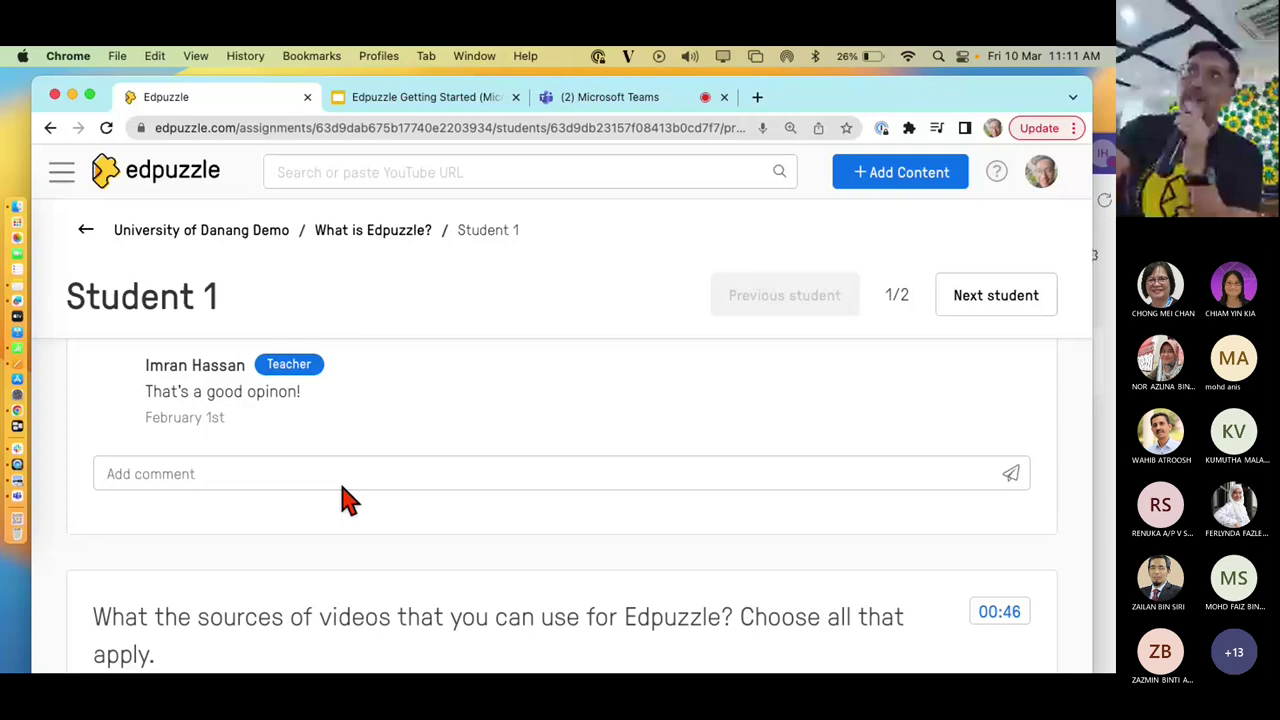
{"action": "scroll", "coordinate": [348, 500], "scroll_direction": "up", "scroll_amount": 2}
{"action": "scroll", "coordinate": [348, 500], "scroll_direction": "down", "scroll_amount": 1}
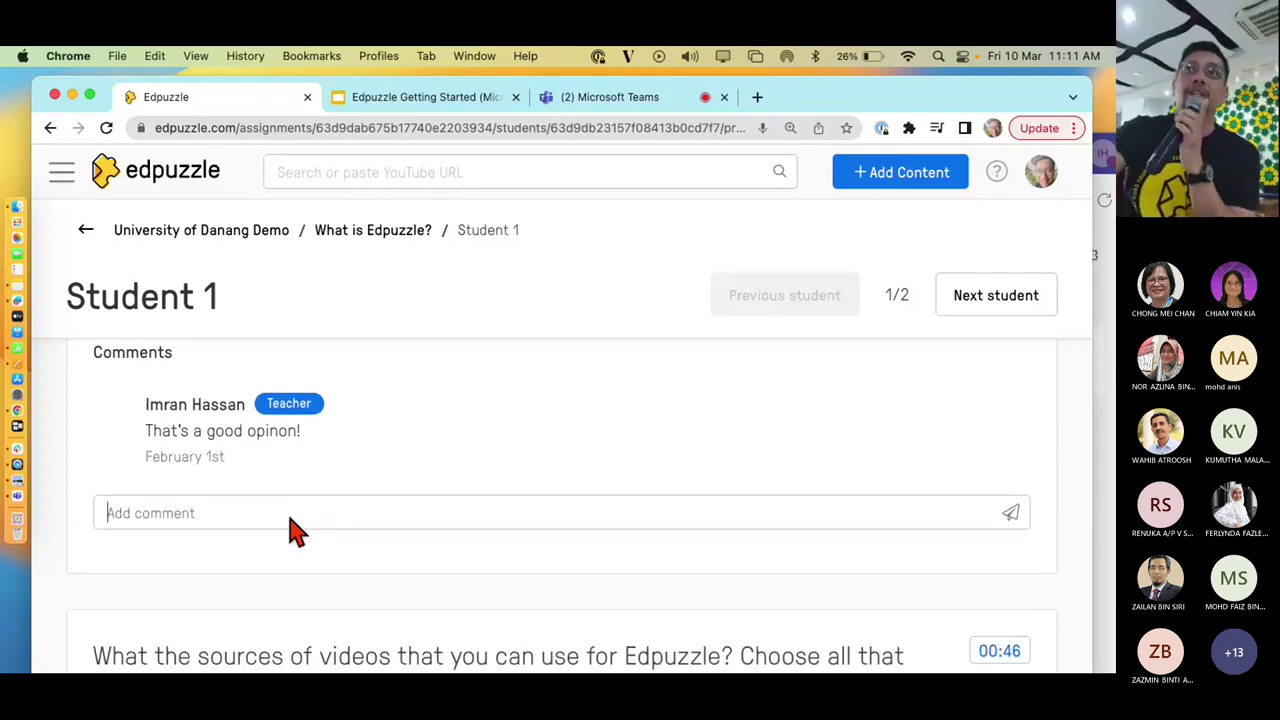
{"action": "scroll", "coordinate": [297, 532], "scroll_direction": "down", "scroll_amount": 1}
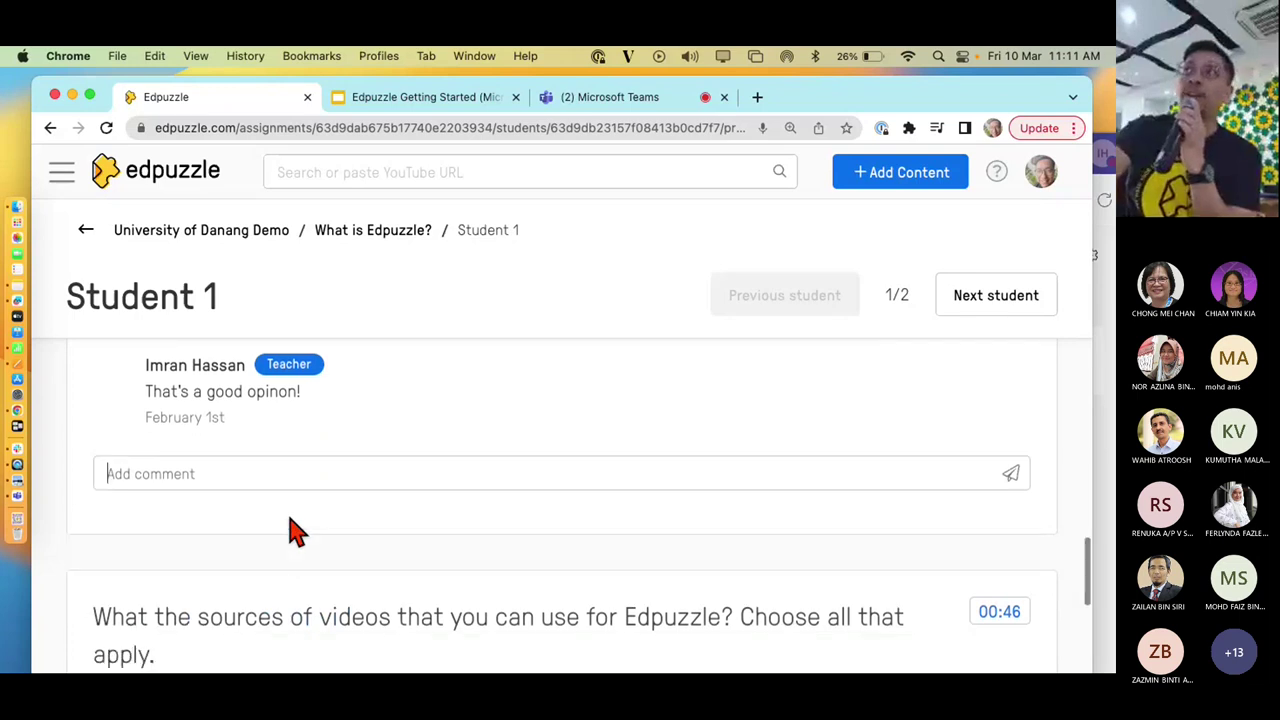
Examine Student 1's answers and comment field for the video sources question, and check the overall grade in the analytics
{"action": "scroll", "coordinate": [297, 532], "scroll_direction": "down", "scroll_amount": 3}
{"action": "scroll", "coordinate": [297, 532], "scroll_direction": "down", "scroll_amount": 1}
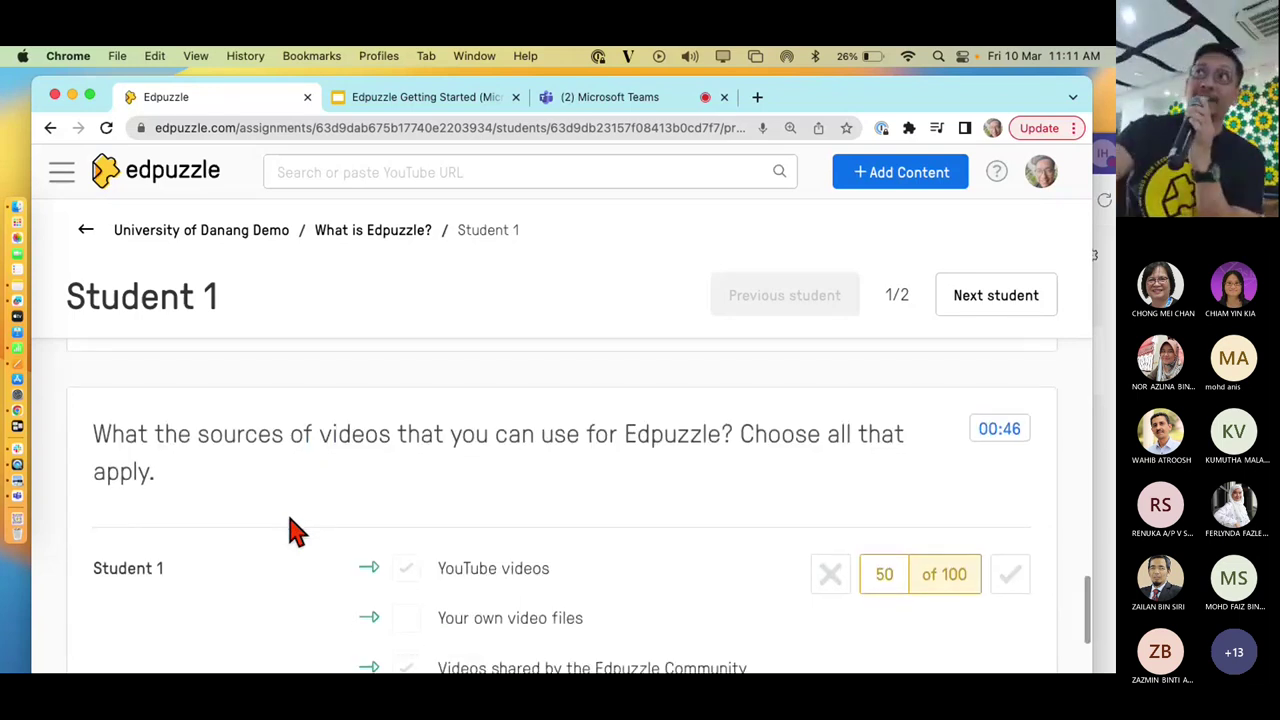
{"action": "scroll", "coordinate": [297, 532], "scroll_direction": "down", "scroll_amount": 2}
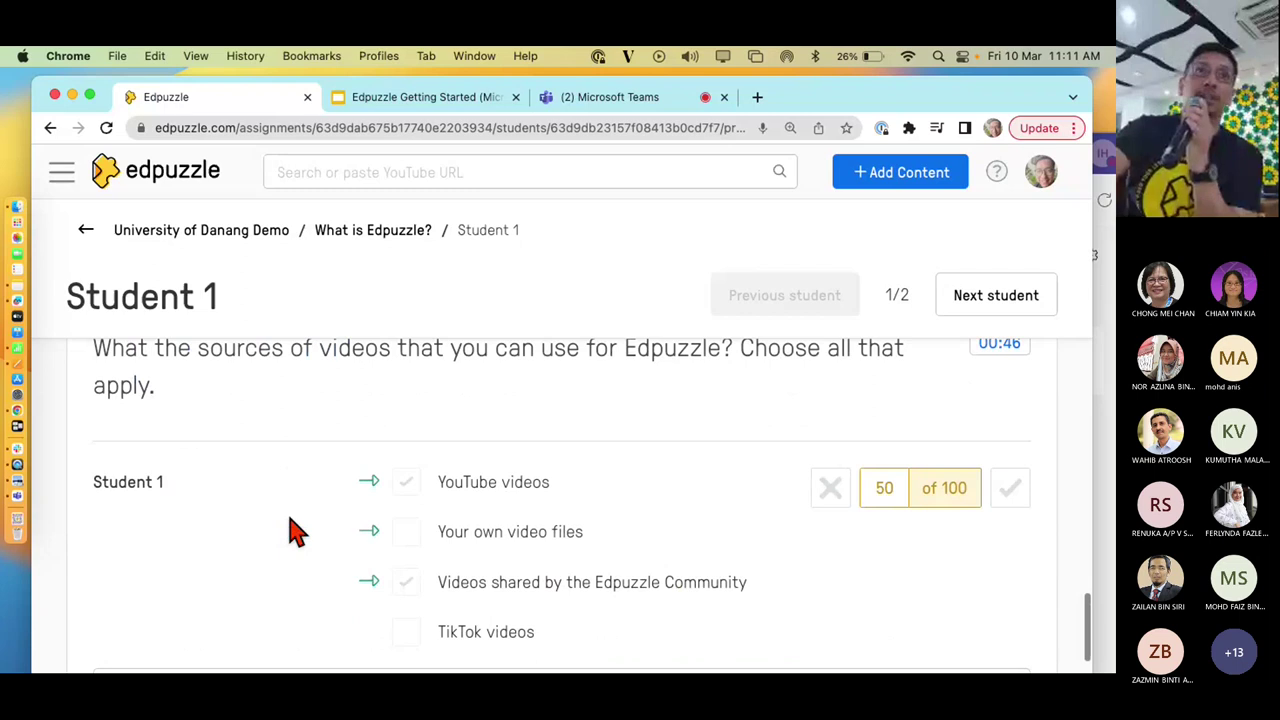
{"action": "scroll", "coordinate": [450, 590], "scroll_direction": "down", "scroll_amount": 2}
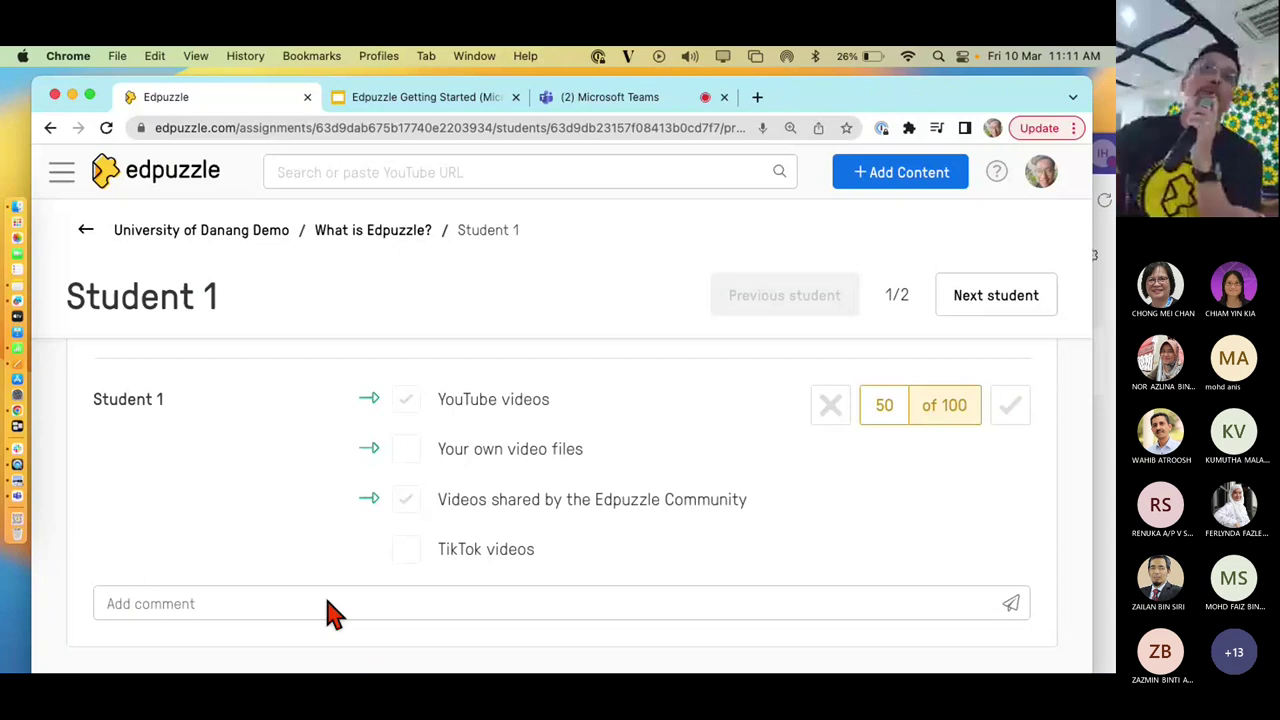
{"action": "left_click", "coordinate": [333, 612]}
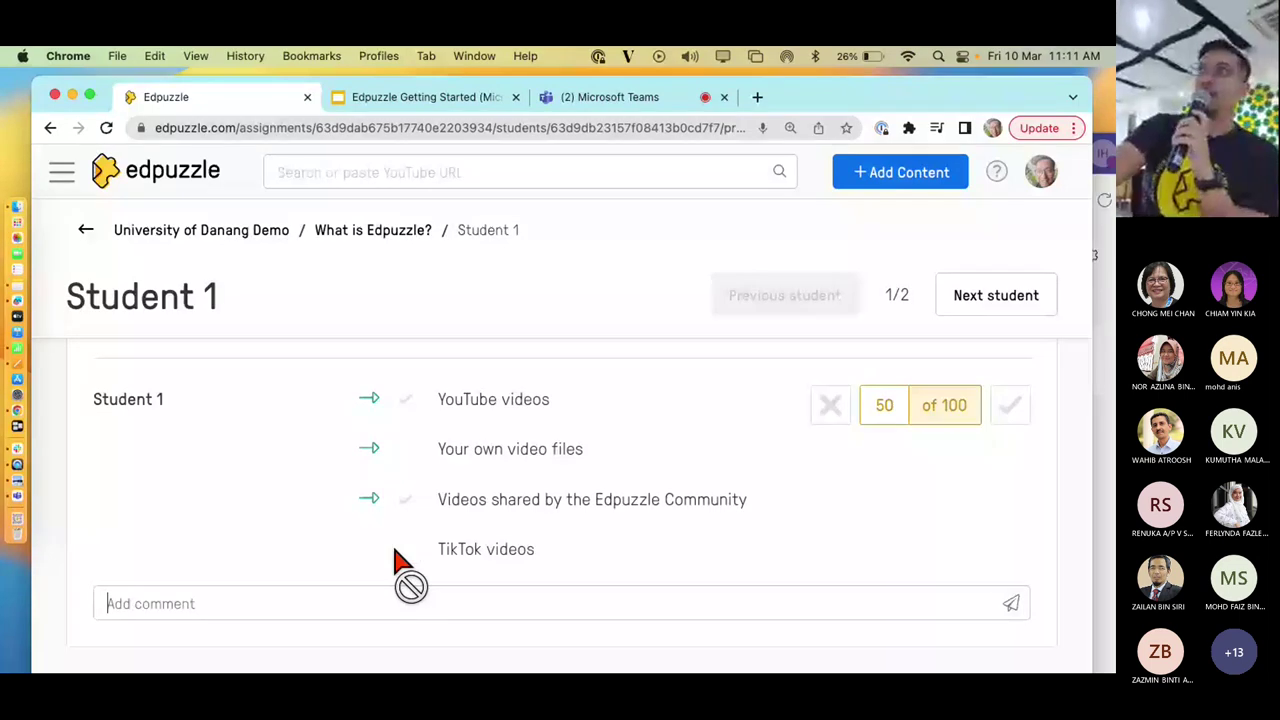
{"action": "scroll", "coordinate": [312, 533], "scroll_direction": "down", "scroll_amount": 3}
{"action": "scroll", "coordinate": [312, 533], "scroll_direction": "up", "scroll_amount": 10}
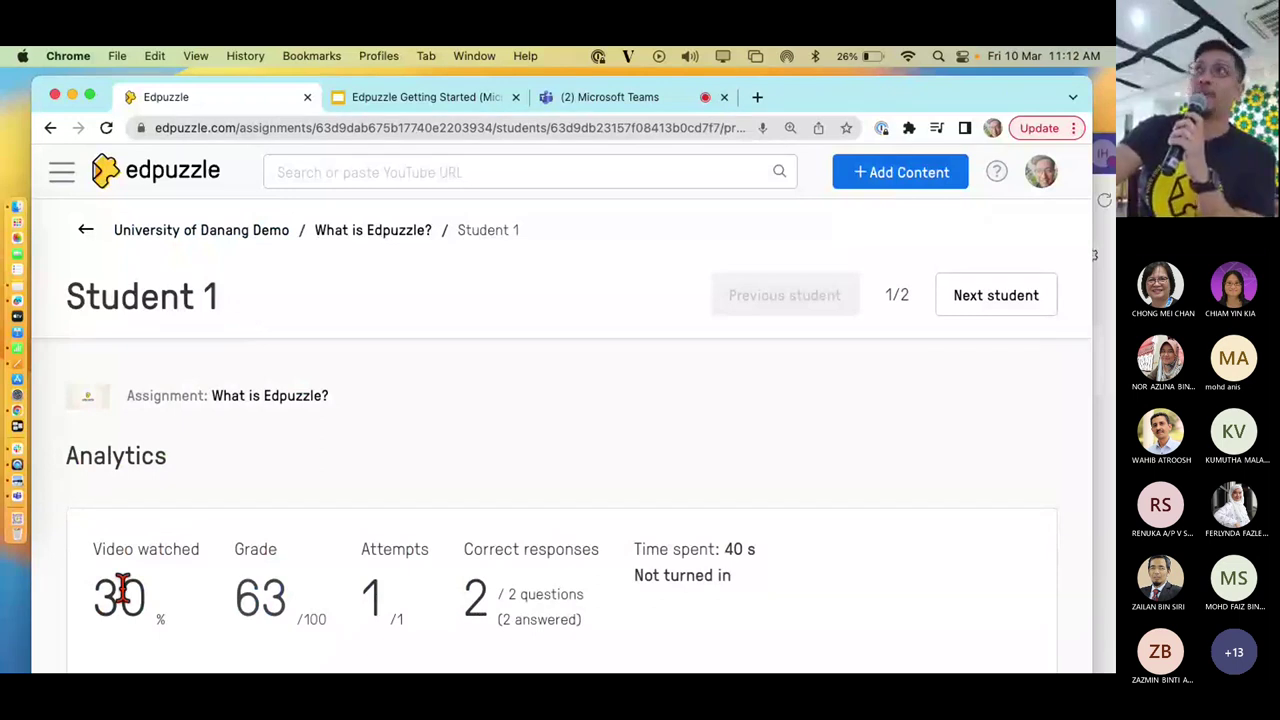
Return to the "What is Edpuzzle?" assignment and view its results by question instead of by student
{"action": "left_click", "coordinate": [88, 232]}
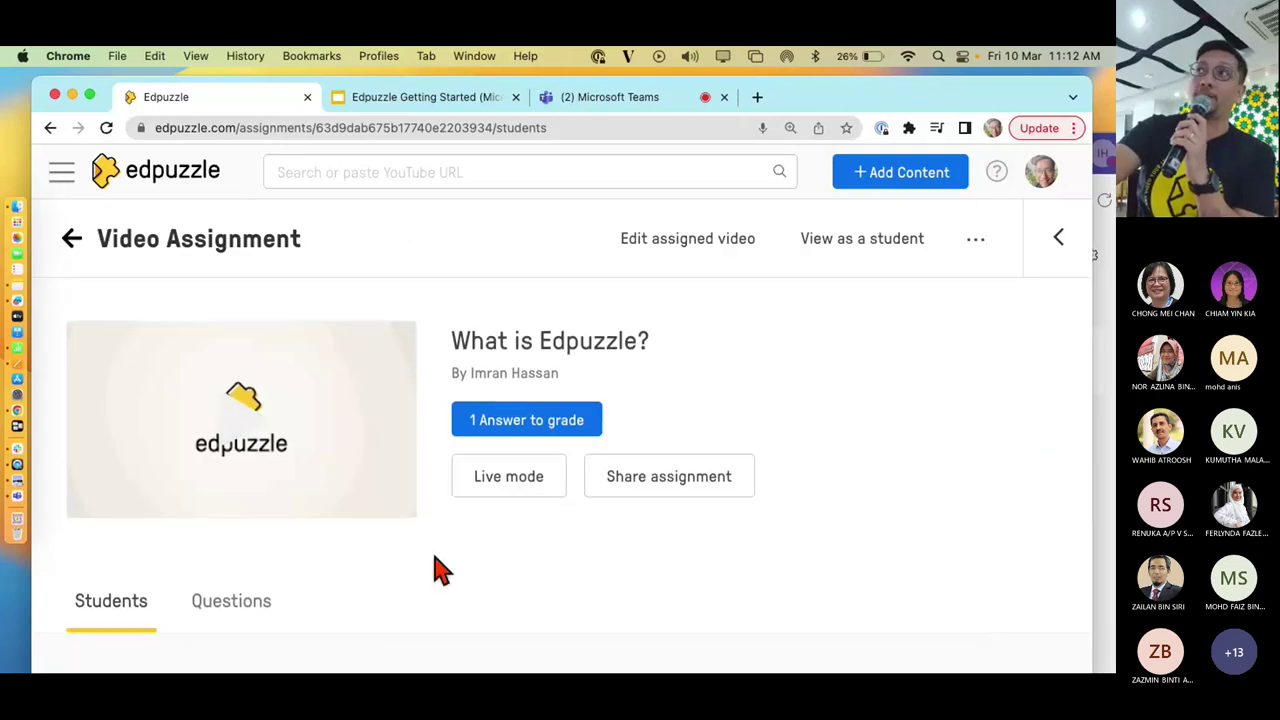
{"action": "scroll", "coordinate": [440, 570], "scroll_direction": "down", "scroll_amount": 1}
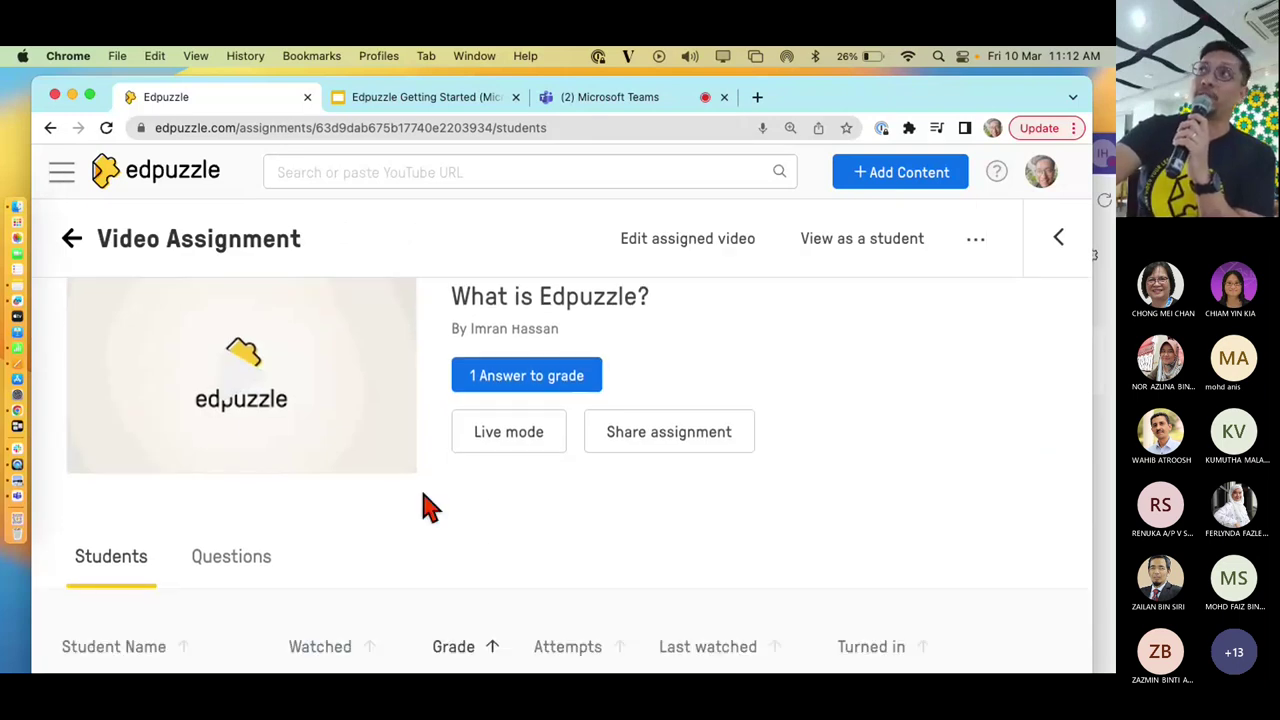
{"action": "scroll", "coordinate": [425, 505], "scroll_direction": "down", "scroll_amount": 2}
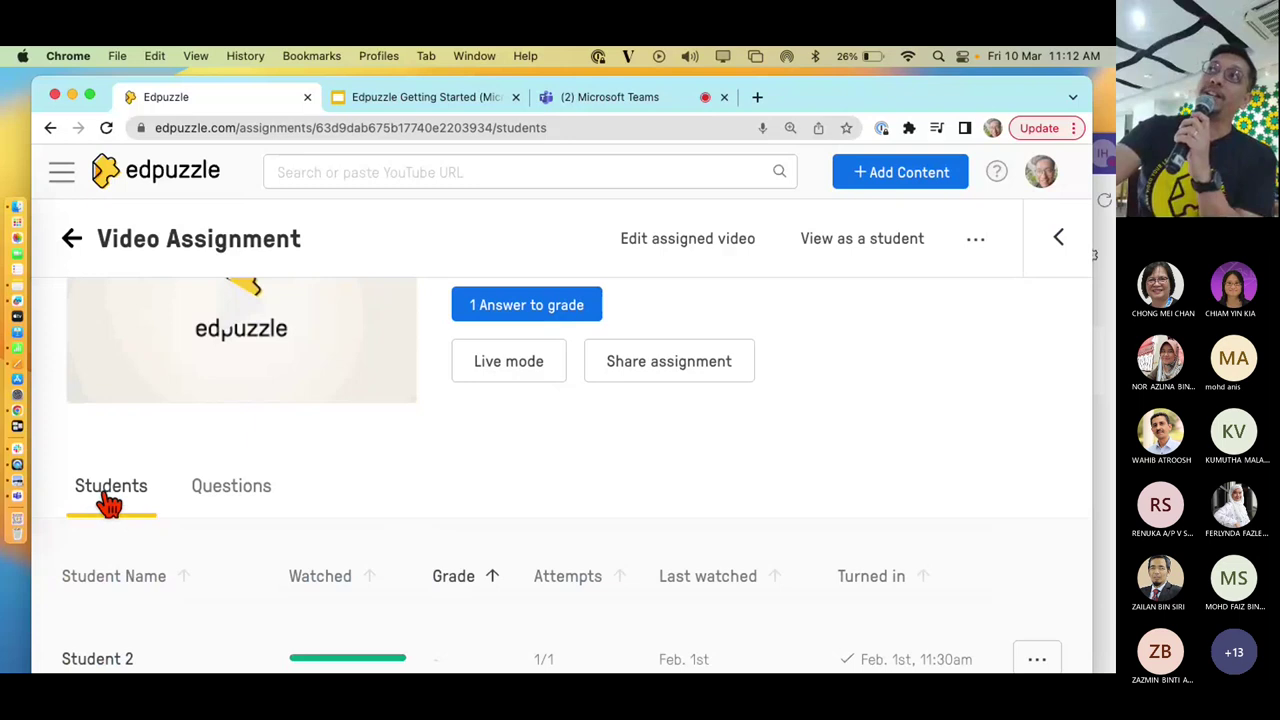
{"action": "left_click", "coordinate": [238, 490]}
{"action": "scroll", "coordinate": [470, 488], "scroll_direction": "down", "scroll_amount": 1}
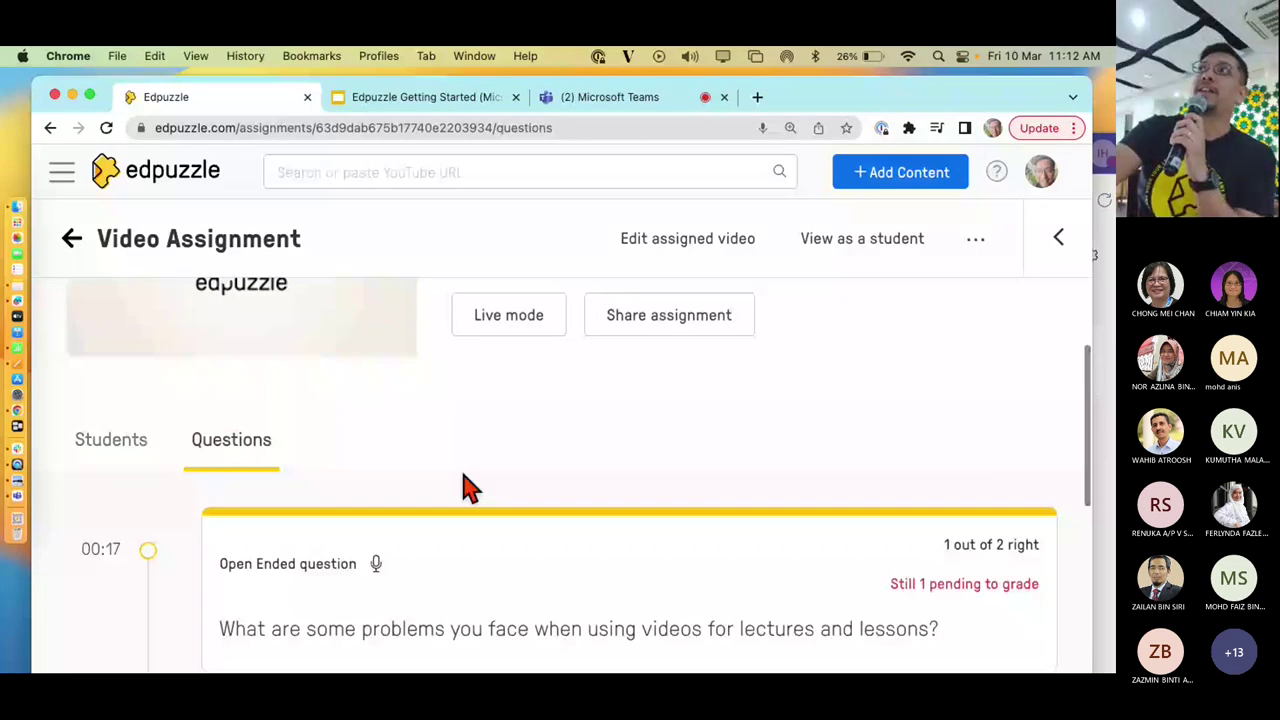
Examine the by-question results for the open-ended question and the multiple choice question about video sources
{"action": "scroll", "coordinate": [500, 520], "scroll_direction": "down", "scroll_amount": 1}
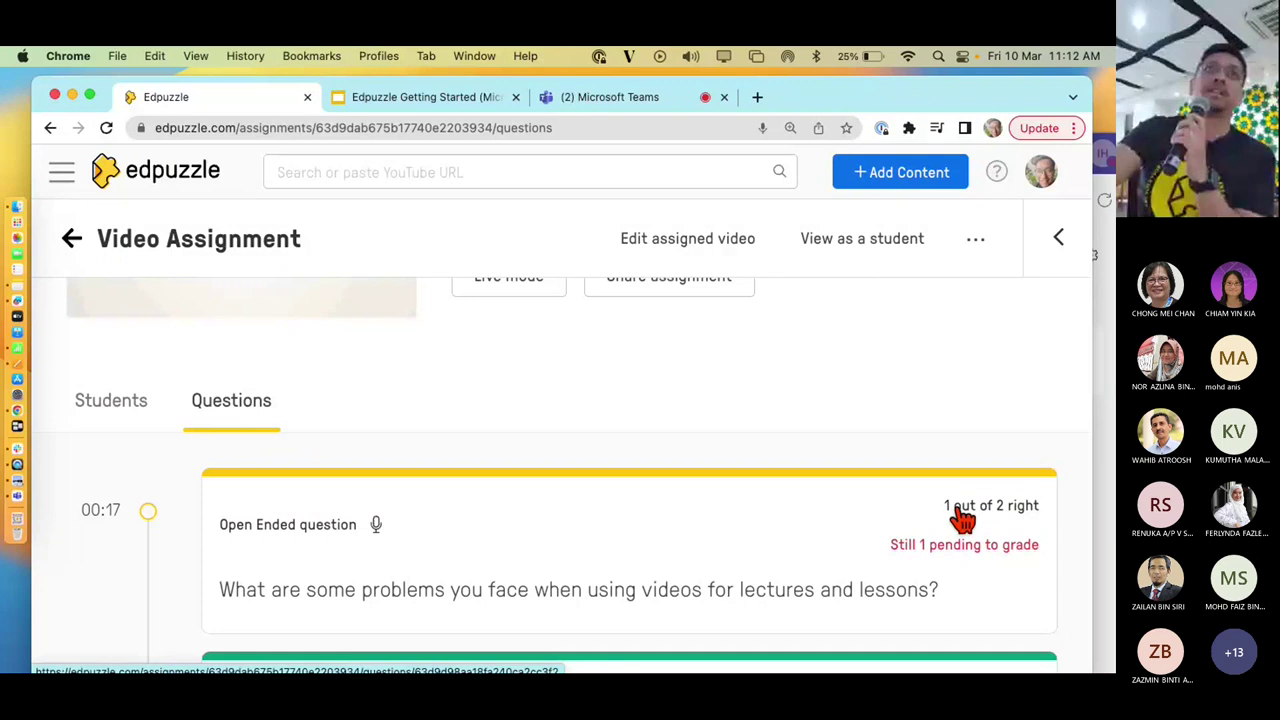
{"action": "scroll", "coordinate": [962, 517], "scroll_direction": "down", "scroll_amount": 5}
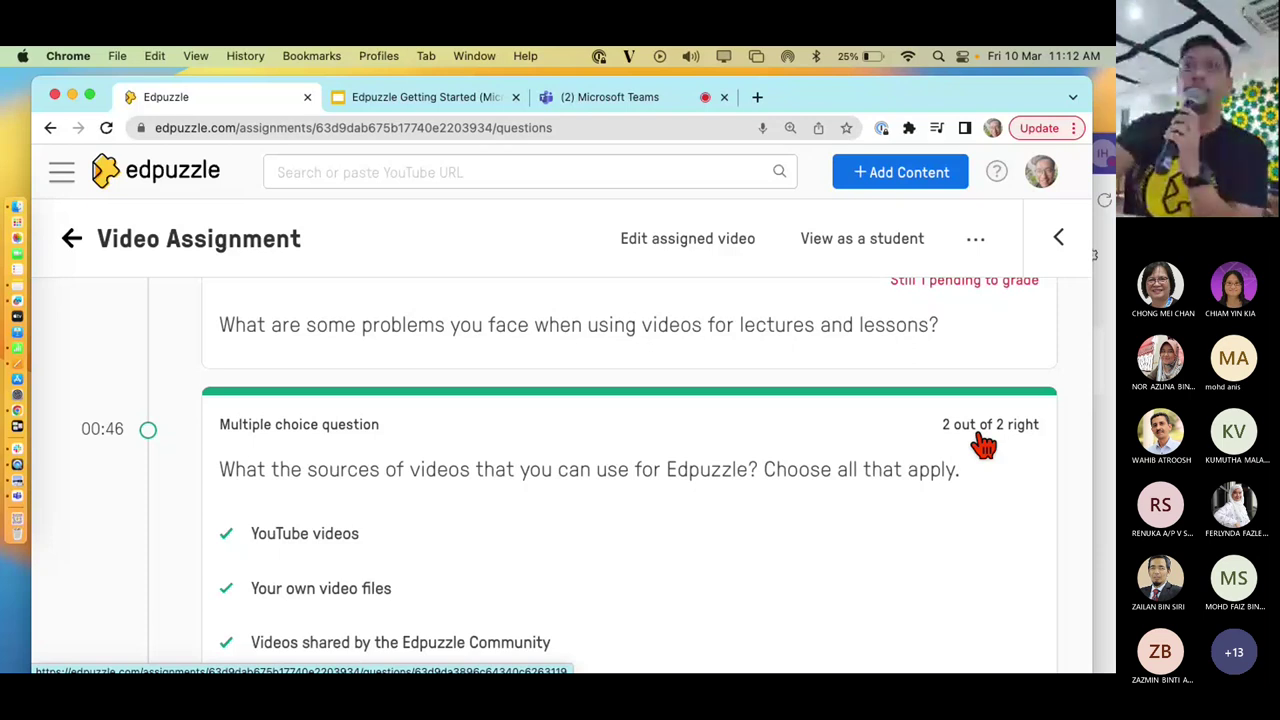
Switch to Microsoft Teams to check the recent messages in the meeting chat, and return to Edpuzzle
{"action": "left_click", "coordinate": [630, 100]}
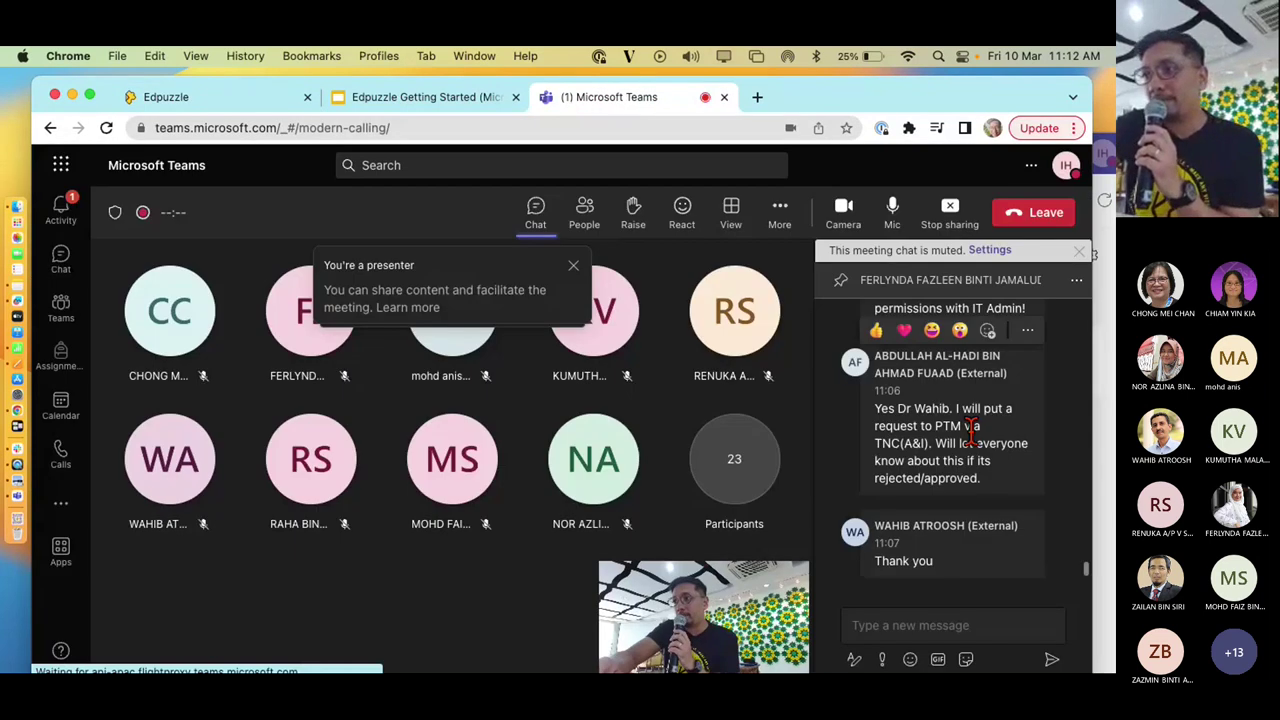
{"action": "scroll", "coordinate": [970, 435], "scroll_direction": "up", "scroll_amount": 1}
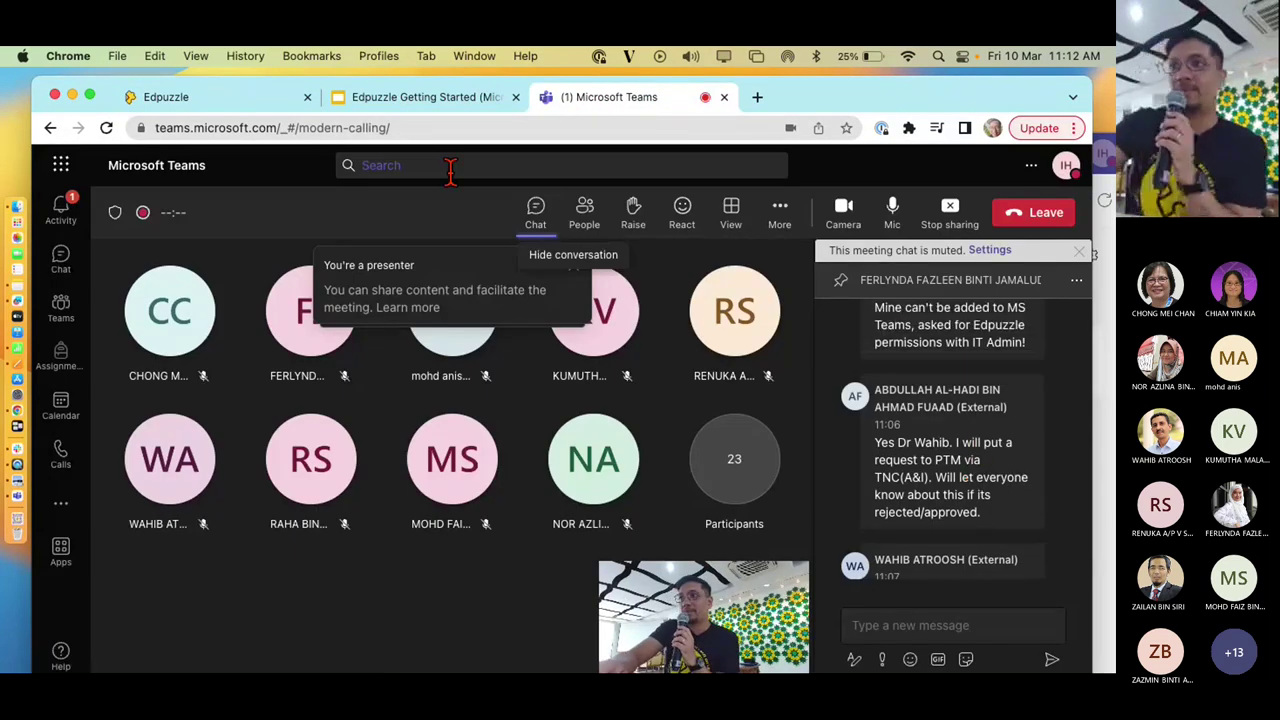
{"action": "left_click", "coordinate": [200, 97]}
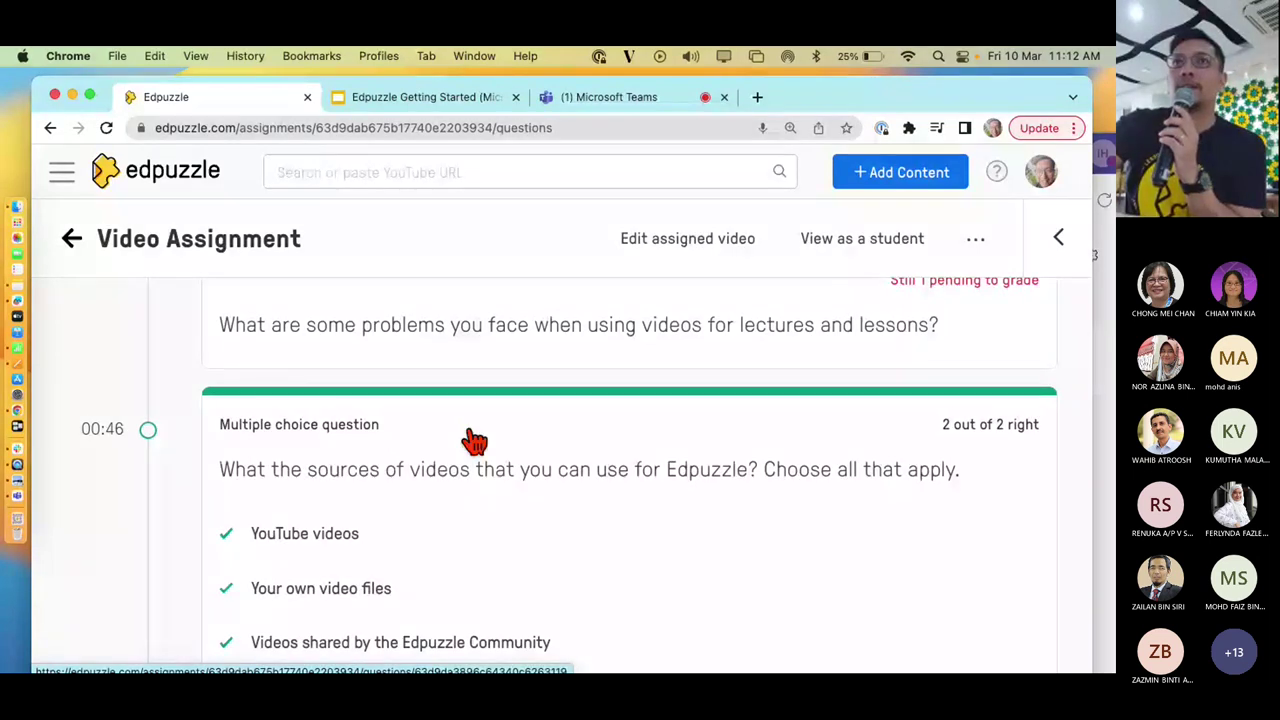
Open the details of the open-ended question at 00:17 about problems with using videos for lectures and lessons
{"action": "scroll", "coordinate": [474, 441], "scroll_direction": "up", "scroll_amount": 1}
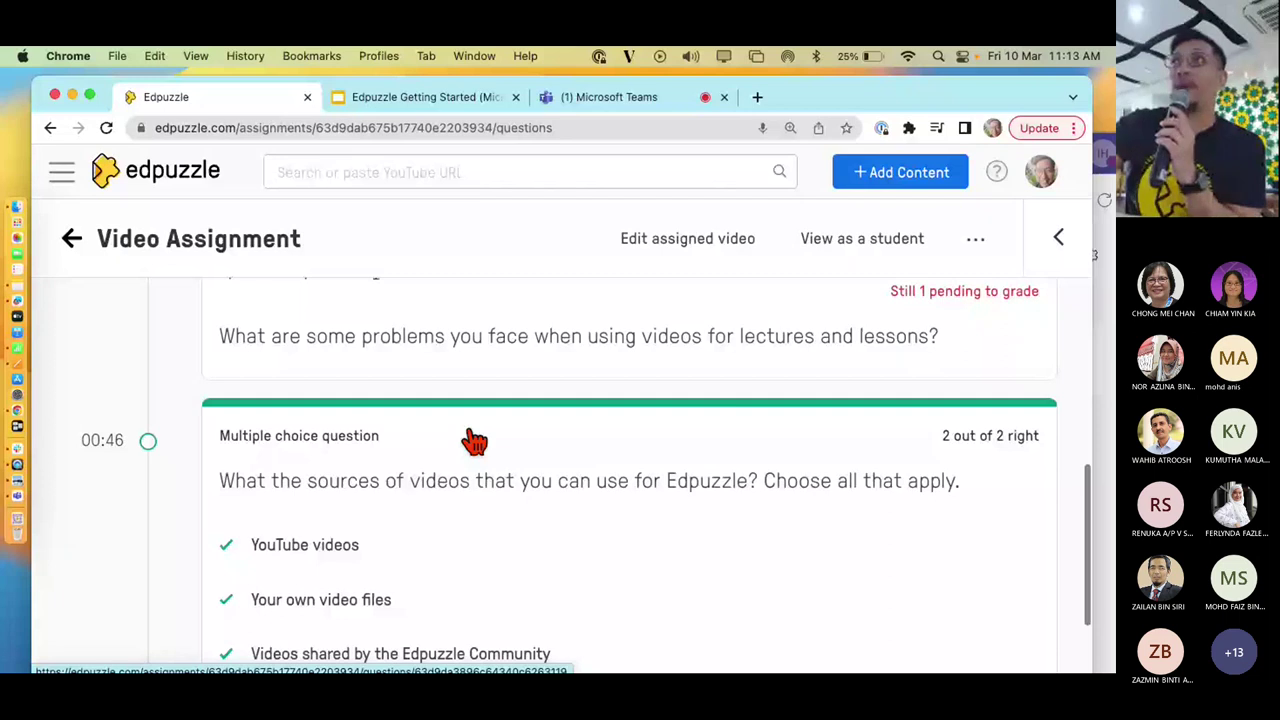
{"action": "scroll", "coordinate": [474, 441], "scroll_direction": "up", "scroll_amount": 2}
{"action": "scroll", "coordinate": [474, 441], "scroll_direction": "up", "scroll_amount": 3}
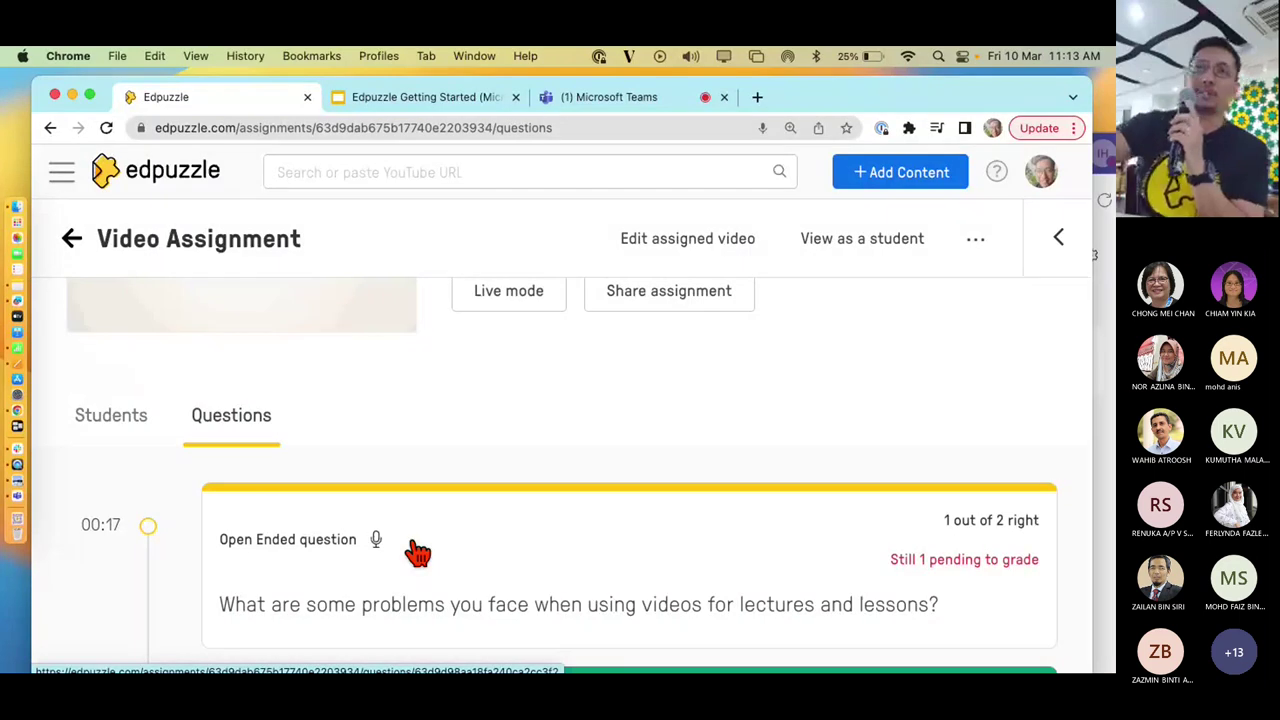
{"action": "scroll", "coordinate": [418, 553], "scroll_direction": "down", "scroll_amount": 1}
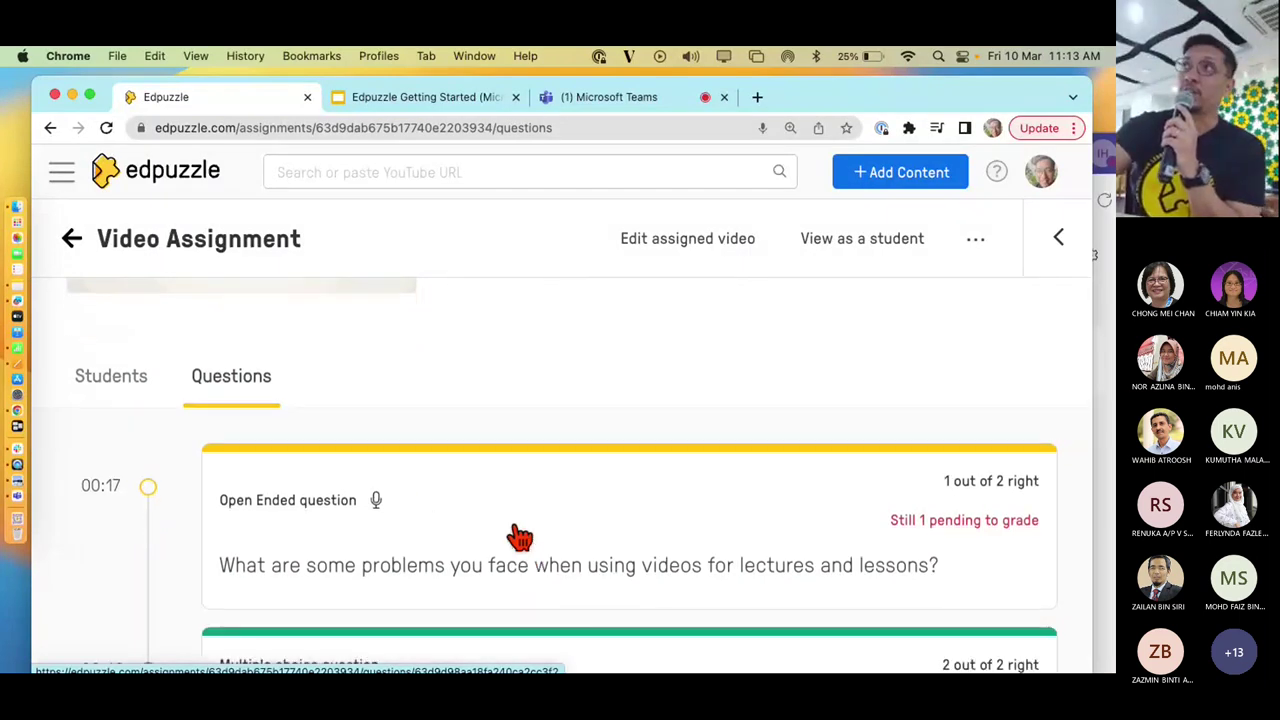
{"action": "left_click", "coordinate": [519, 537]}
Examine the open-ended question's analytics and the student answers grouped by grading status
{"action": "scroll", "coordinate": [460, 555], "scroll_direction": "down", "scroll_amount": 1}
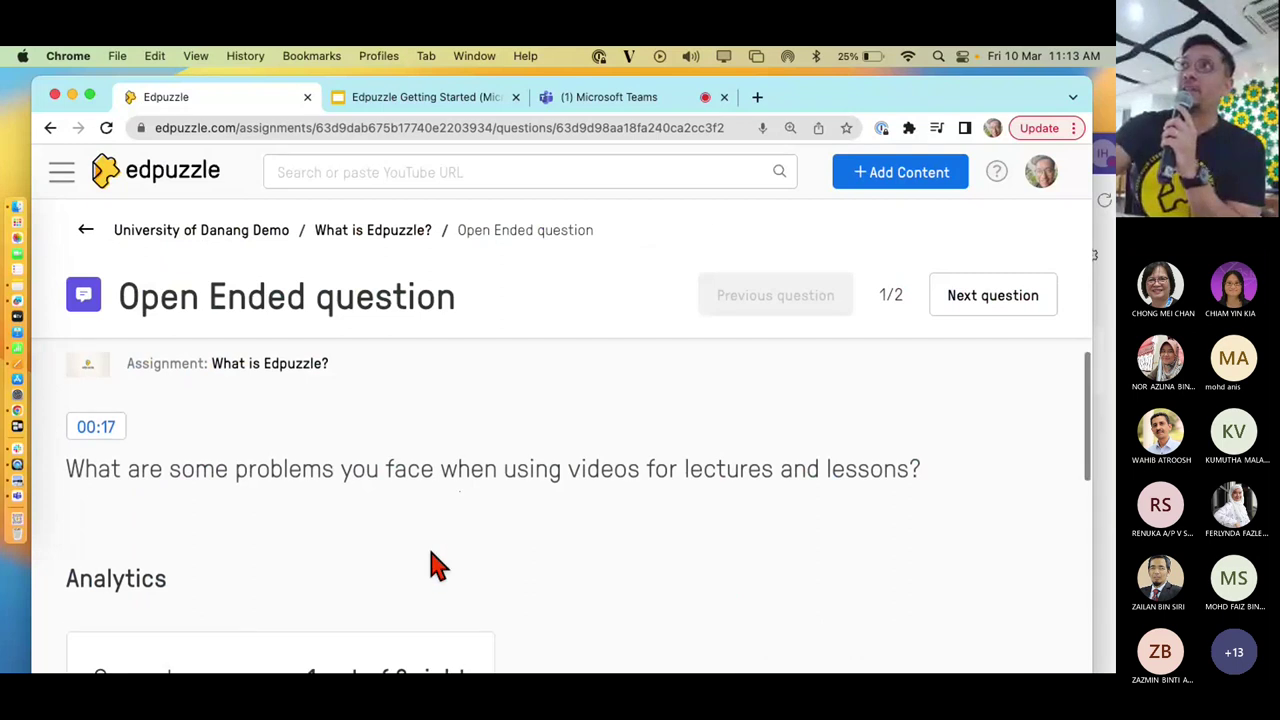
{"action": "scroll", "coordinate": [437, 566], "scroll_direction": "down", "scroll_amount": 10}
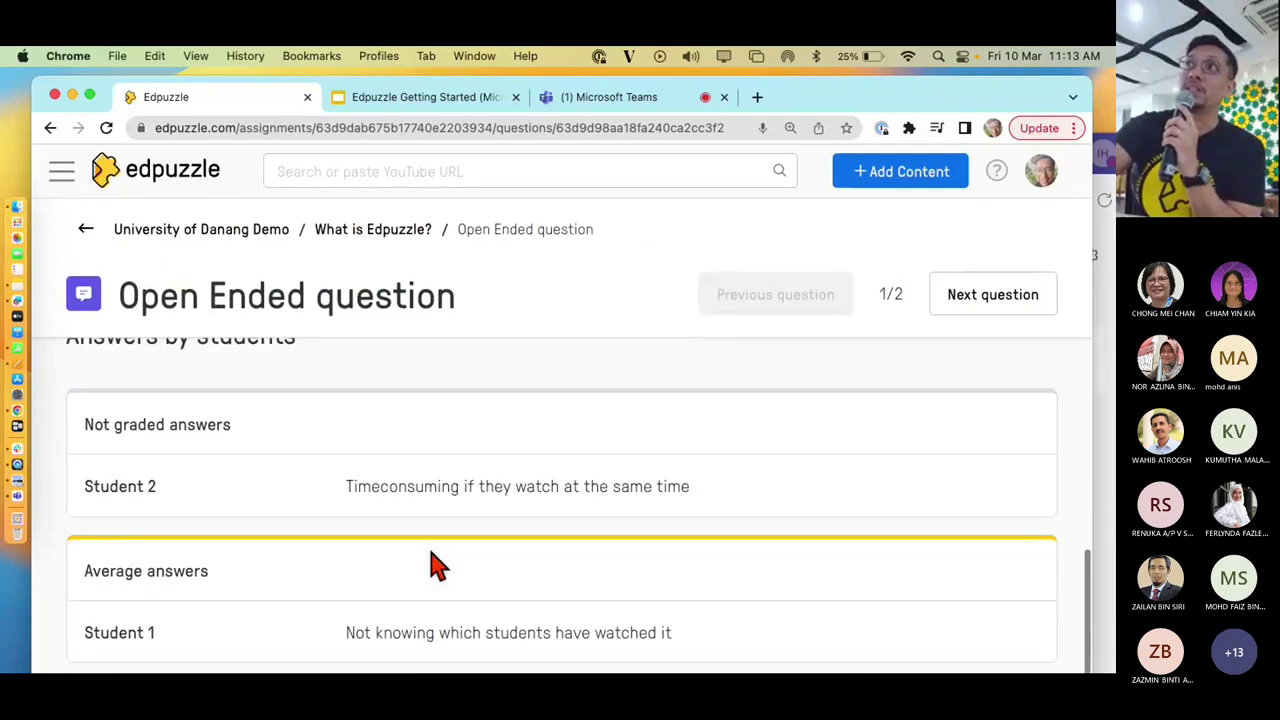
{"action": "scroll", "coordinate": [437, 566], "scroll_direction": "up", "scroll_amount": 3}
{"action": "scroll", "coordinate": [437, 566], "scroll_direction": "down", "scroll_amount": 2}
{"action": "scroll", "coordinate": [437, 566], "scroll_direction": "up", "scroll_amount": 2}
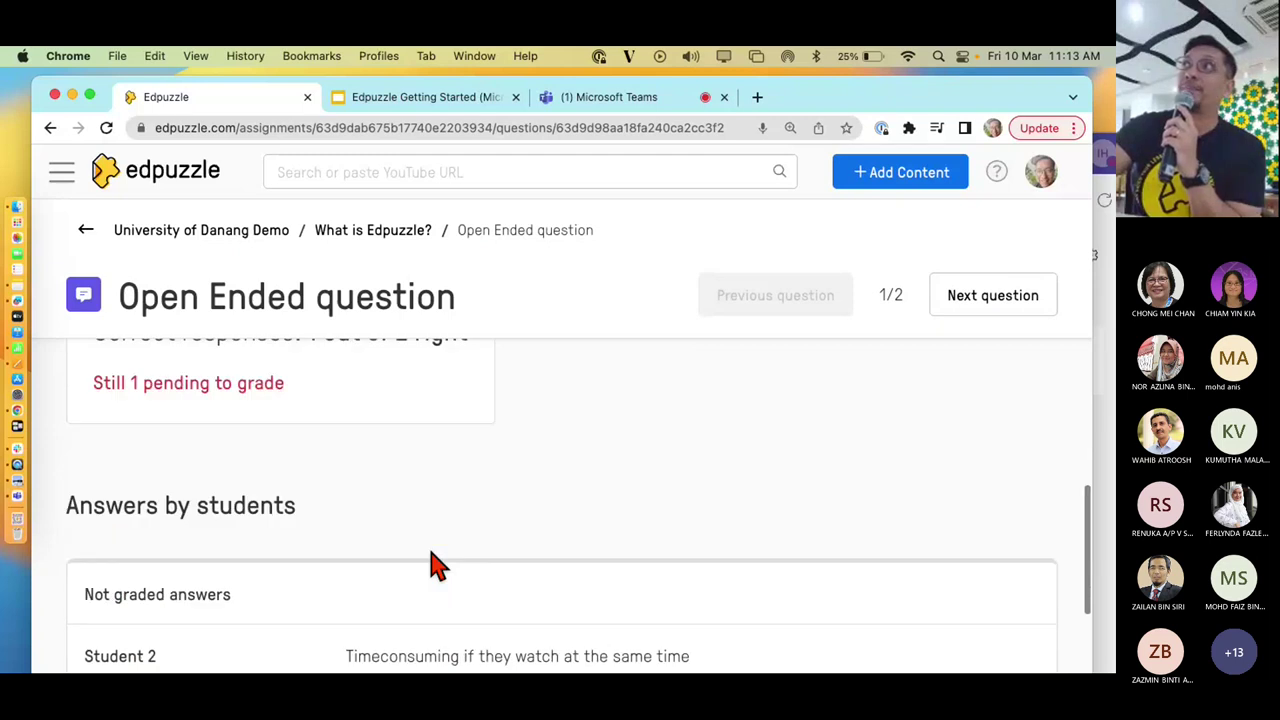
{"action": "scroll", "coordinate": [437, 566], "scroll_direction": "up", "scroll_amount": 8}
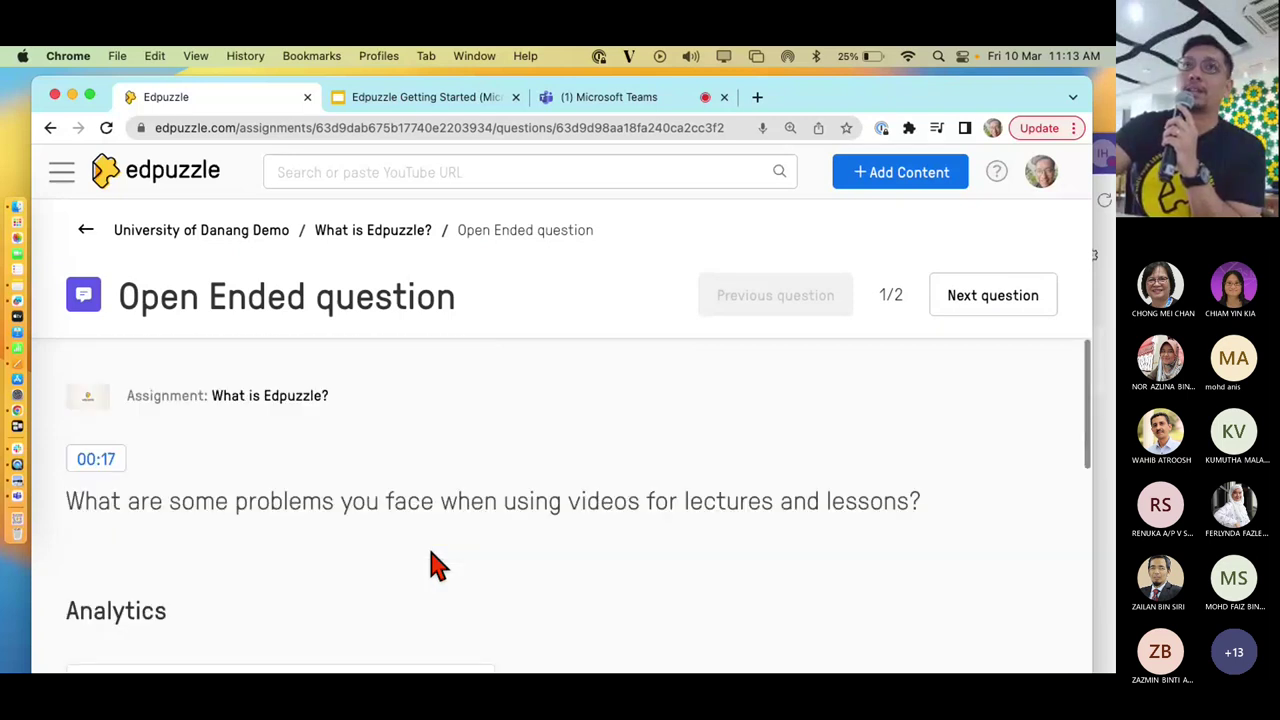
{"action": "scroll", "coordinate": [437, 566], "scroll_direction": "down", "scroll_amount": 8}
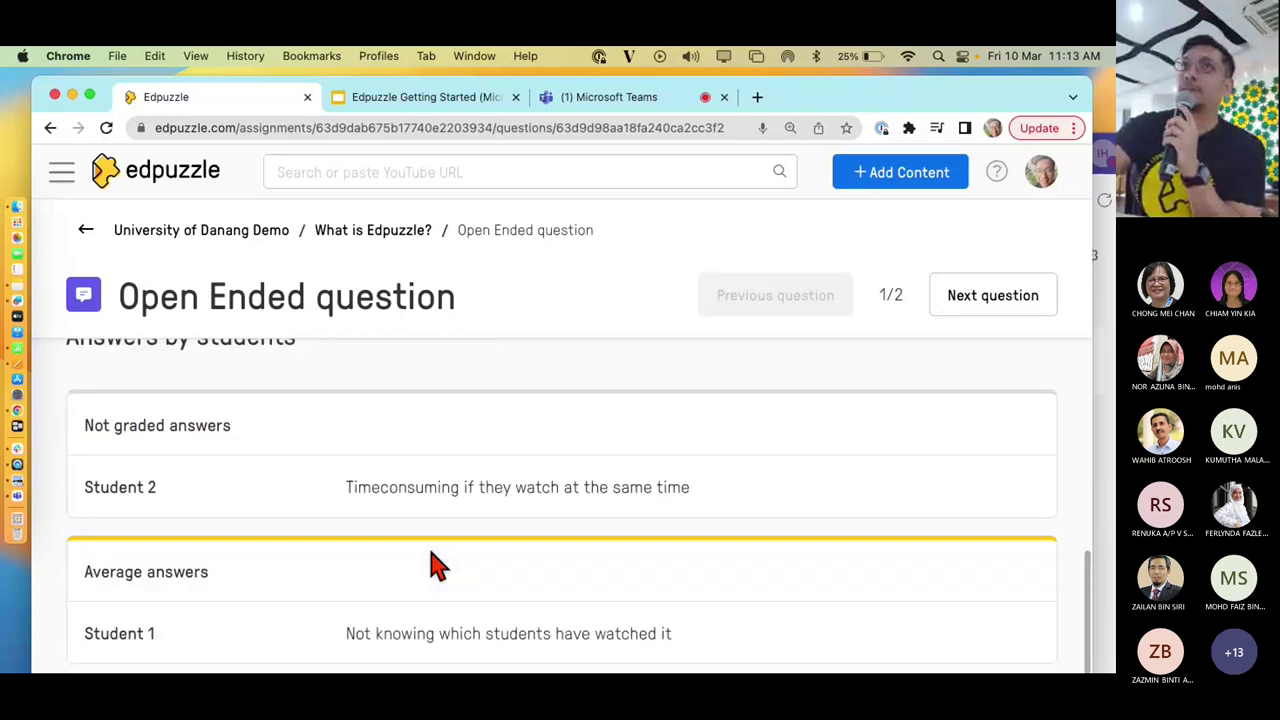
{"action": "scroll", "coordinate": [437, 566], "scroll_direction": "up", "scroll_amount": 8}
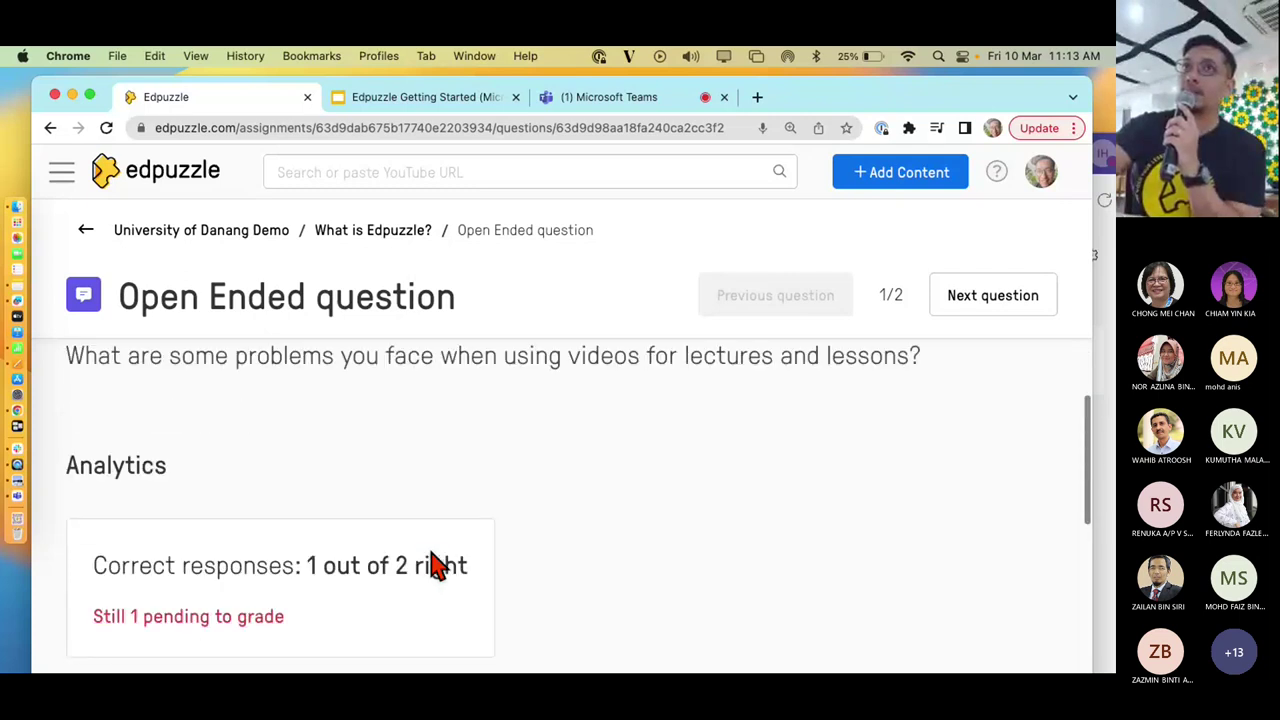
{"action": "scroll", "coordinate": [529, 527], "scroll_direction": "up", "scroll_amount": 1}
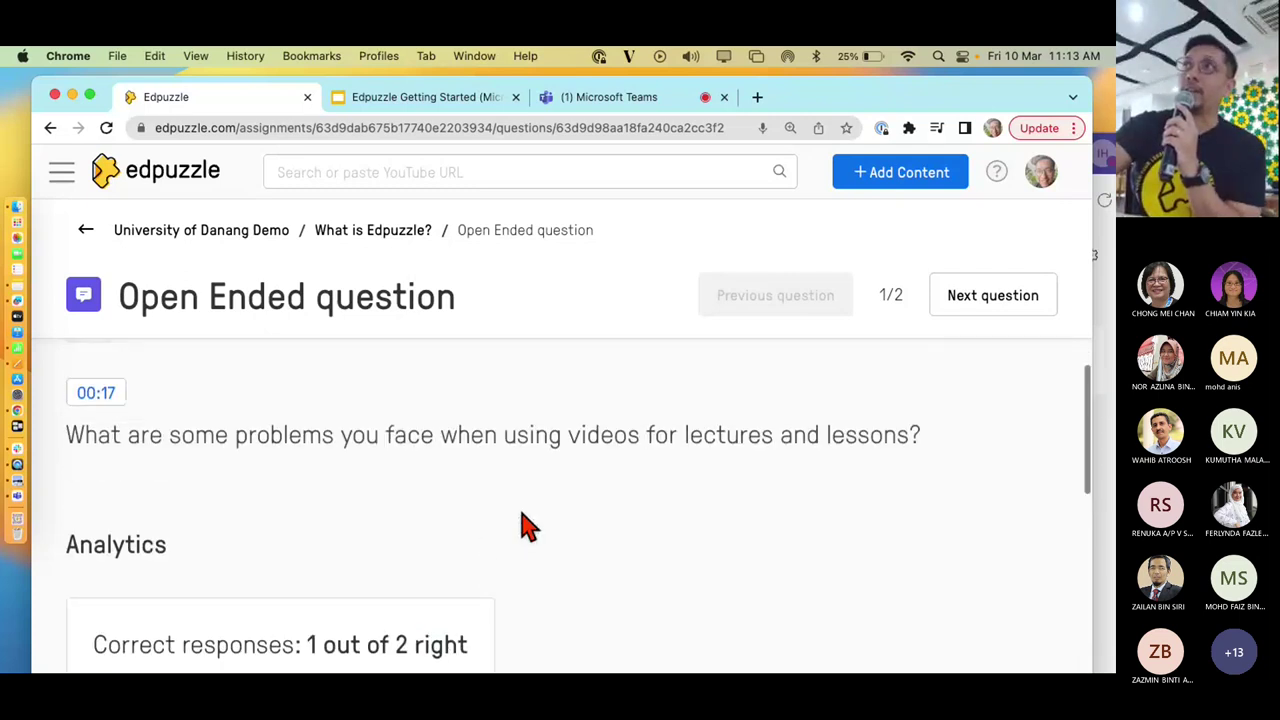
{"action": "scroll", "coordinate": [529, 527], "scroll_direction": "up", "scroll_amount": 2}
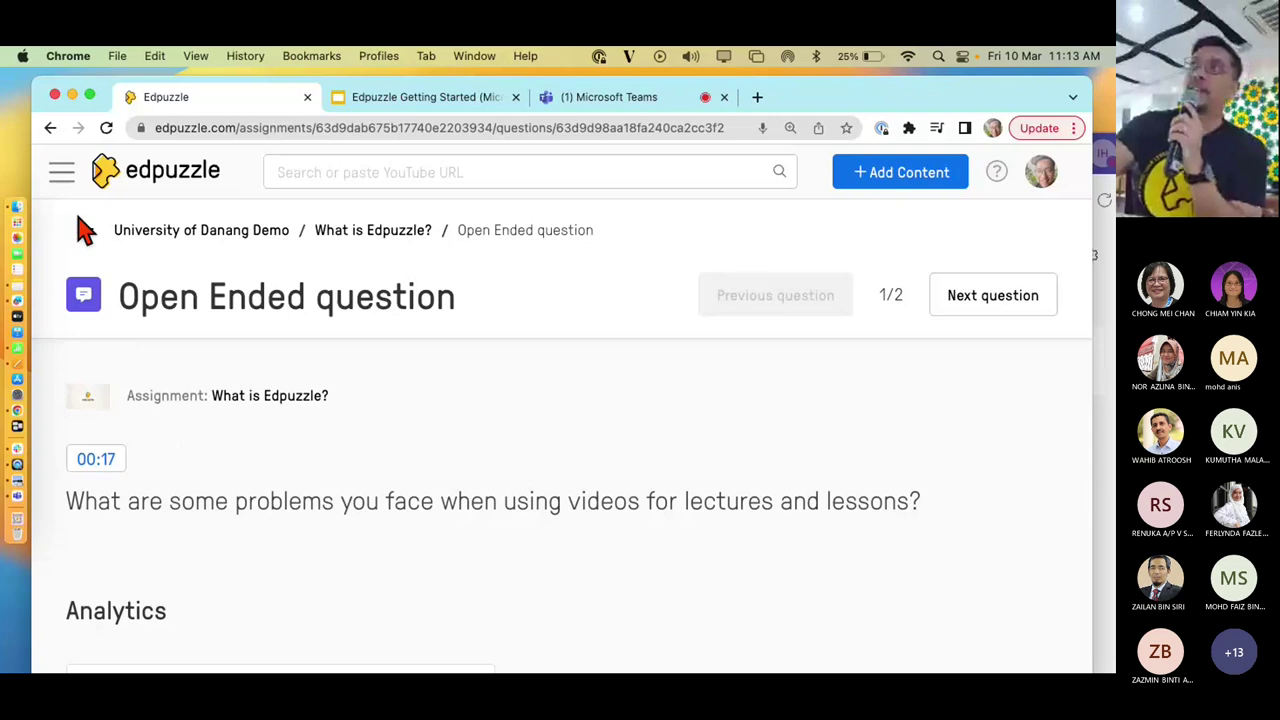
Go back to the assignment's student list and open Student 1's detailed results
{"action": "left_click", "coordinate": [89, 235]}
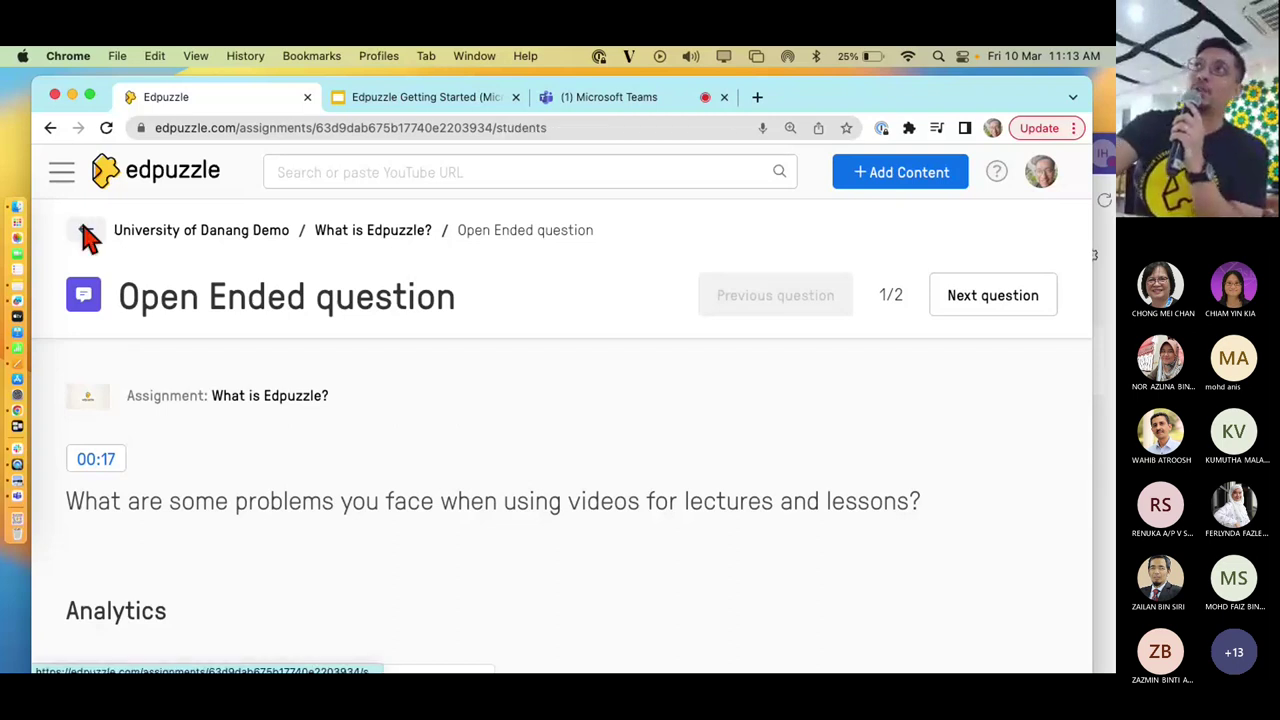
{"action": "scroll", "coordinate": [220, 420], "scroll_direction": "down", "scroll_amount": 3}
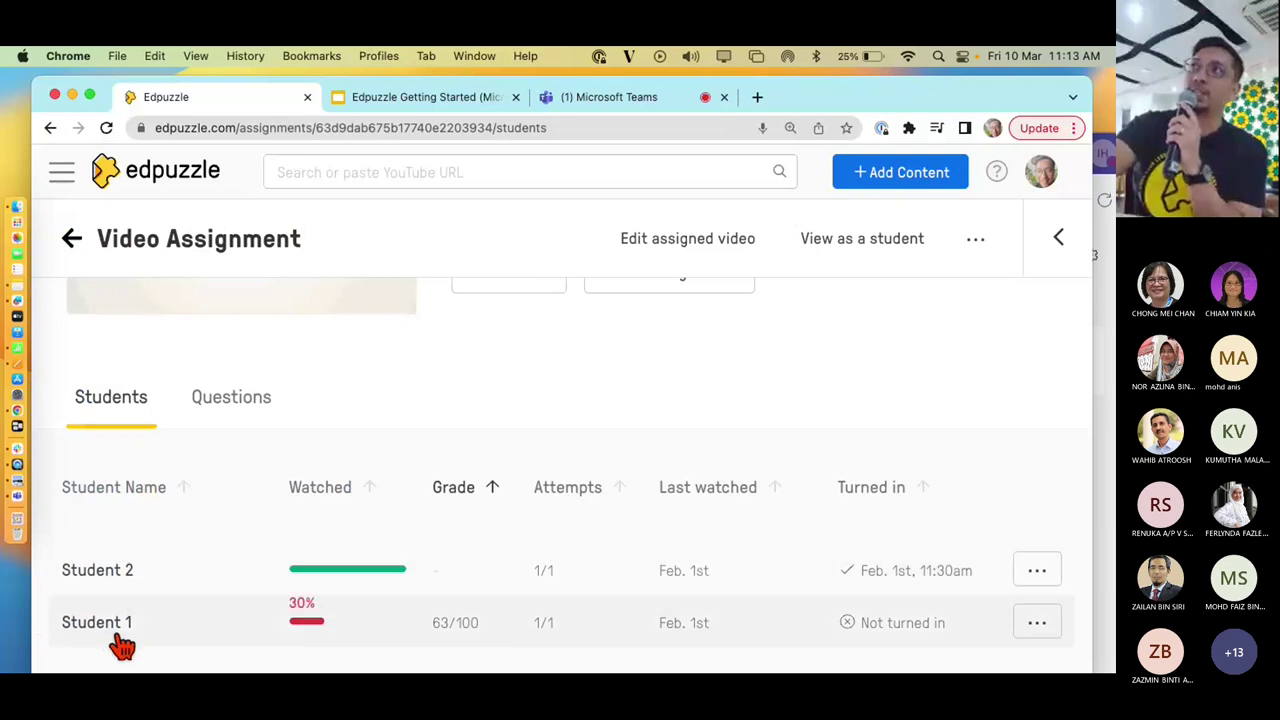
{"action": "left_click", "coordinate": [115, 630]}
{"action": "scroll", "coordinate": [320, 570], "scroll_direction": "down", "scroll_amount": 10}
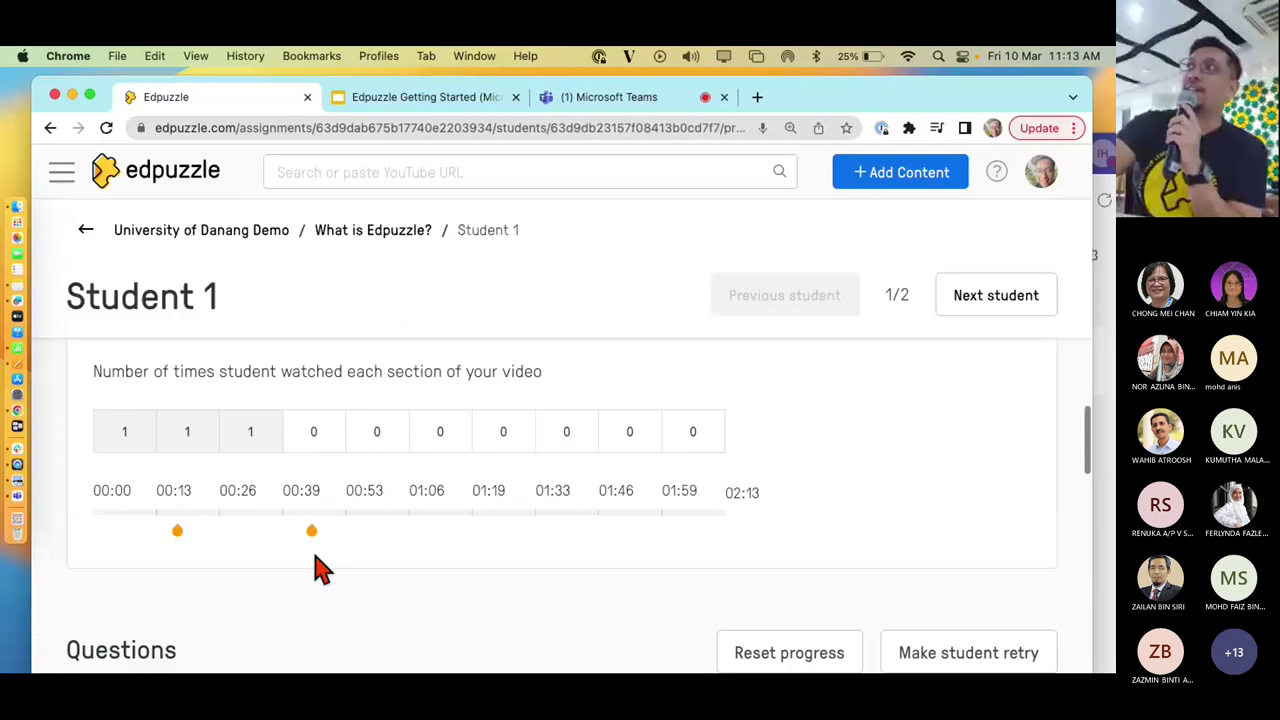
Review Student 1's score field for the open-ended question, the views per video section and the overall analytics
{"action": "left_click", "coordinate": [871, 550]}
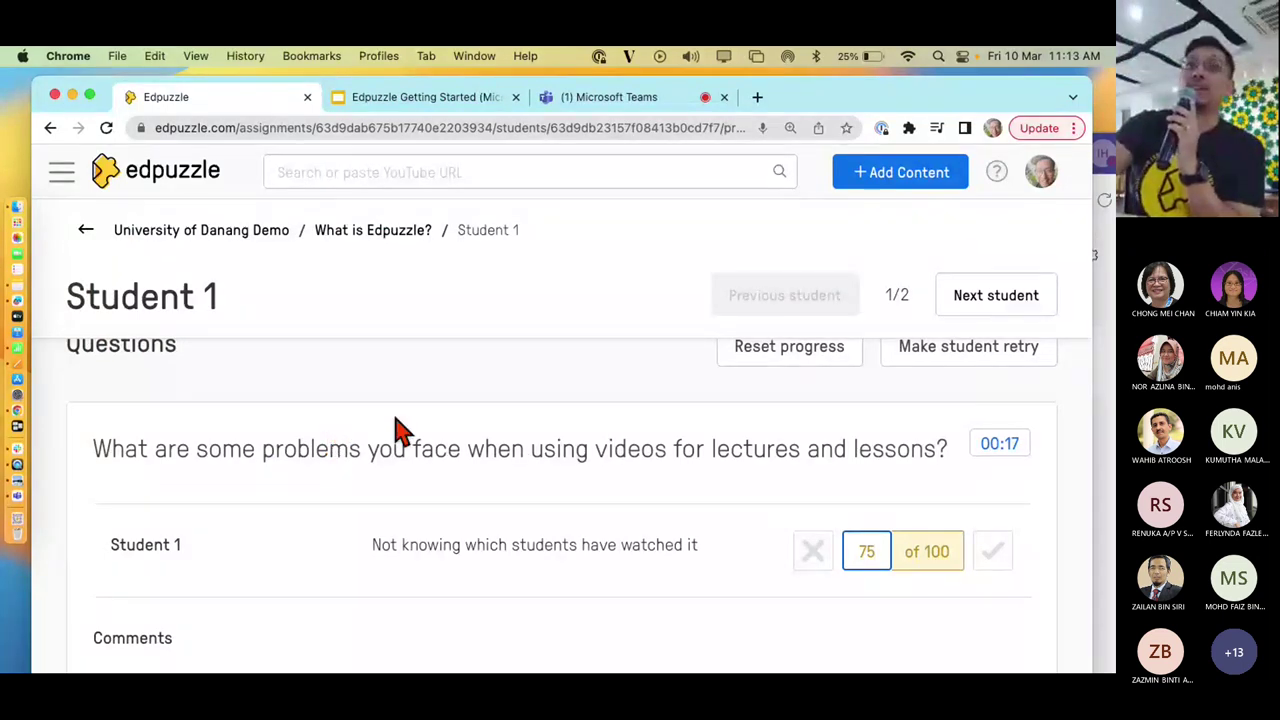
{"action": "scroll", "coordinate": [414, 414], "scroll_direction": "up", "scroll_amount": 5}
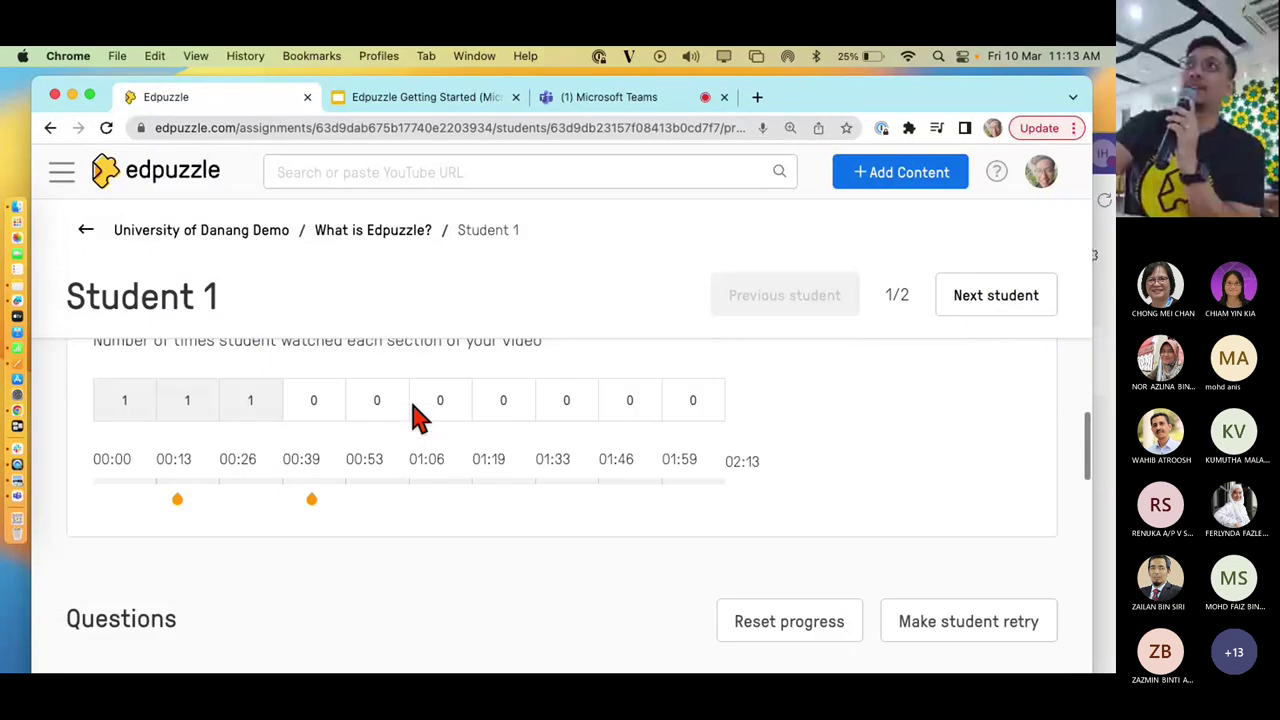
{"action": "scroll", "coordinate": [418, 414], "scroll_direction": "up", "scroll_amount": 5}
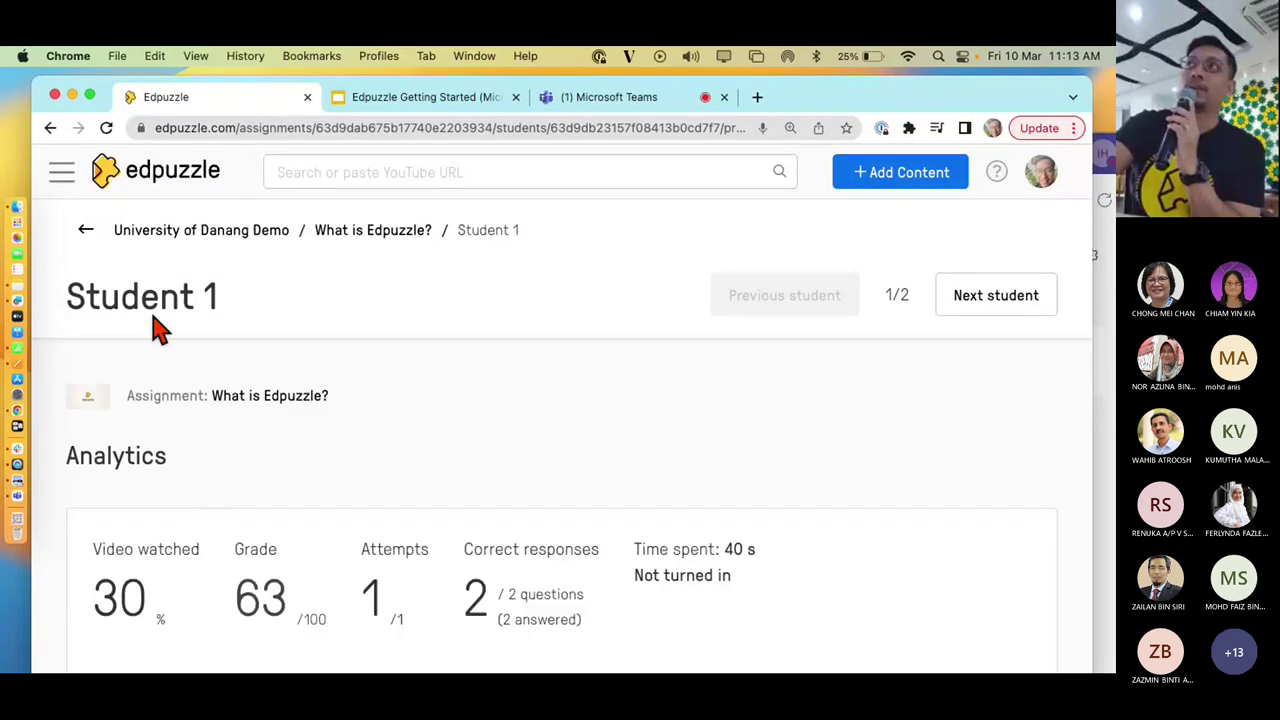
Return to the assignment's results by question and open the open-ended question from there
{"action": "left_click", "coordinate": [86, 230]}
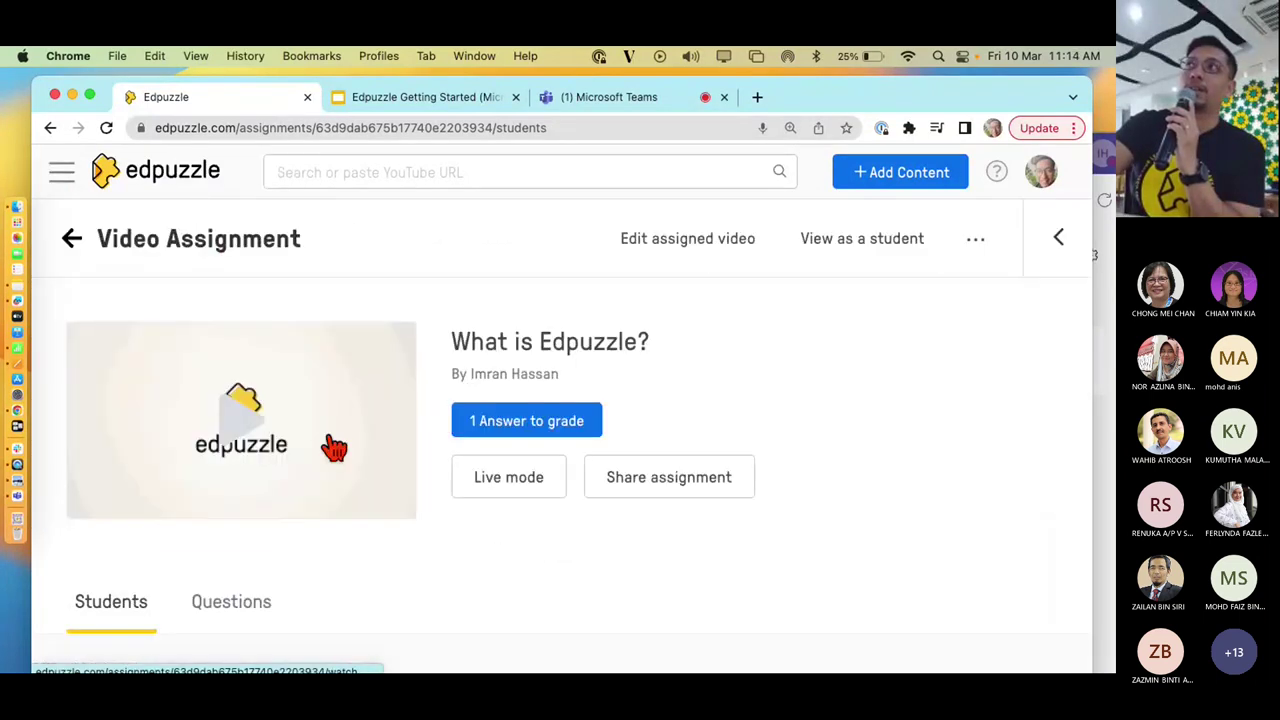
{"action": "left_click", "coordinate": [252, 616]}
{"action": "scroll", "coordinate": [537, 620], "scroll_direction": "down", "scroll_amount": 3}
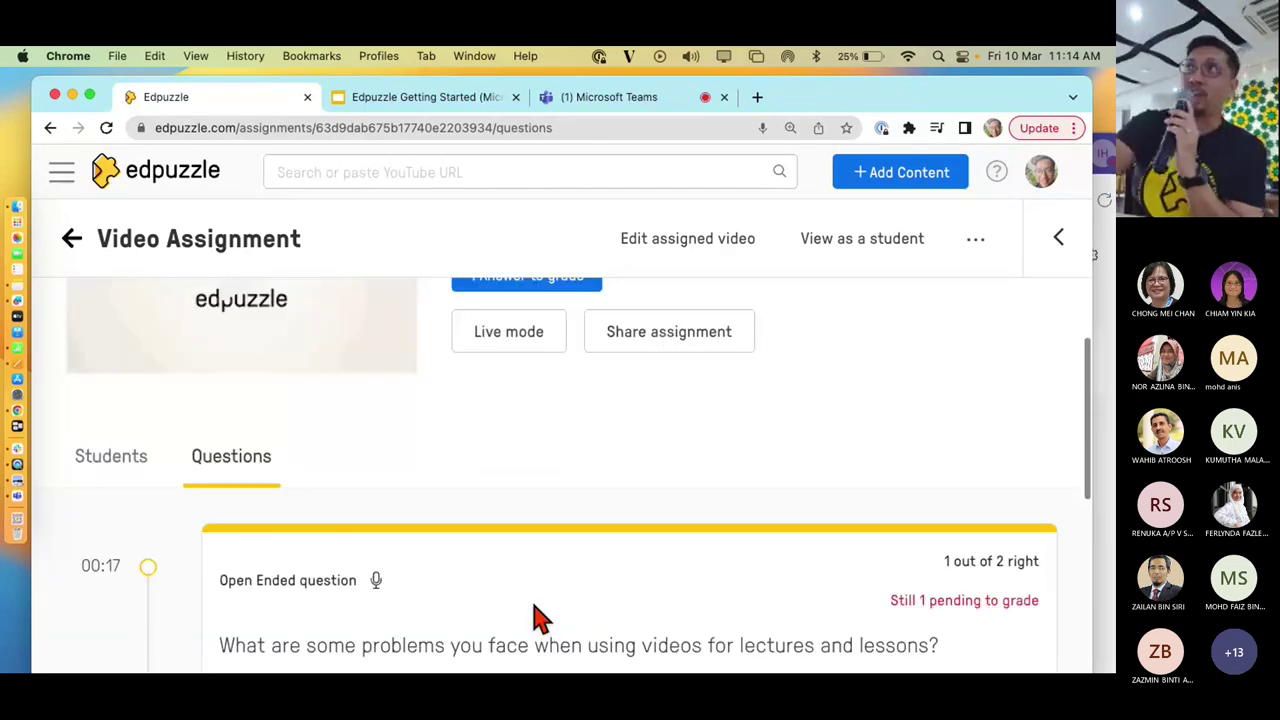
{"action": "scroll", "coordinate": [537, 620], "scroll_direction": "down", "scroll_amount": 3}
{"action": "left_click", "coordinate": [595, 465]}
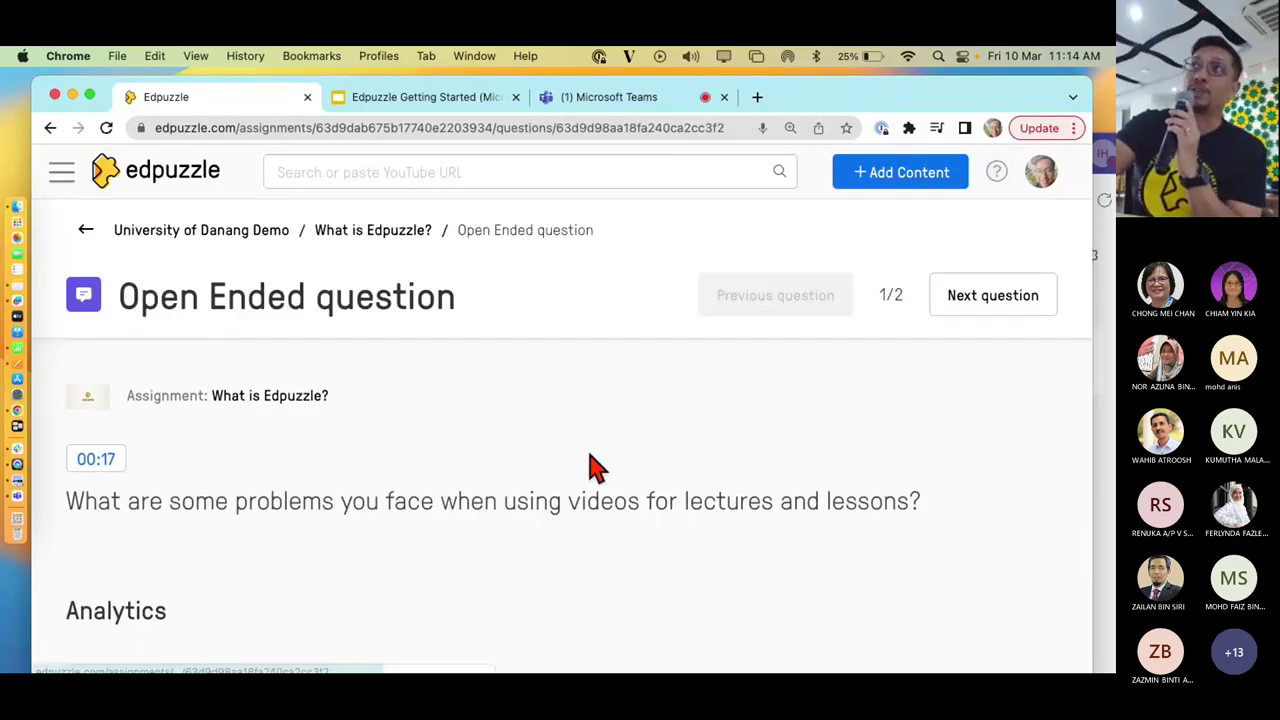
Compare Student 1's and Student 2's answers to the open-ended question under the not graded and average groups
{"action": "scroll", "coordinate": [591, 466], "scroll_direction": "down", "scroll_amount": 8}
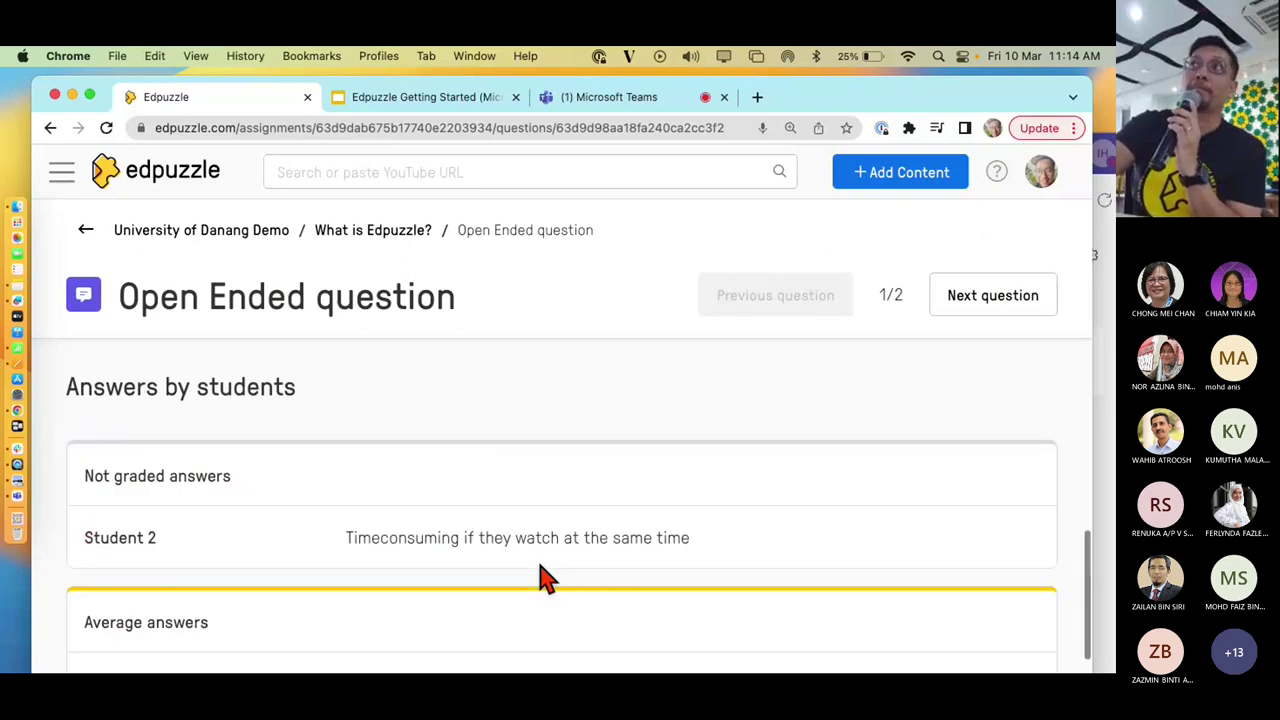
{"action": "scroll", "coordinate": [545, 578], "scroll_direction": "down", "scroll_amount": 1}
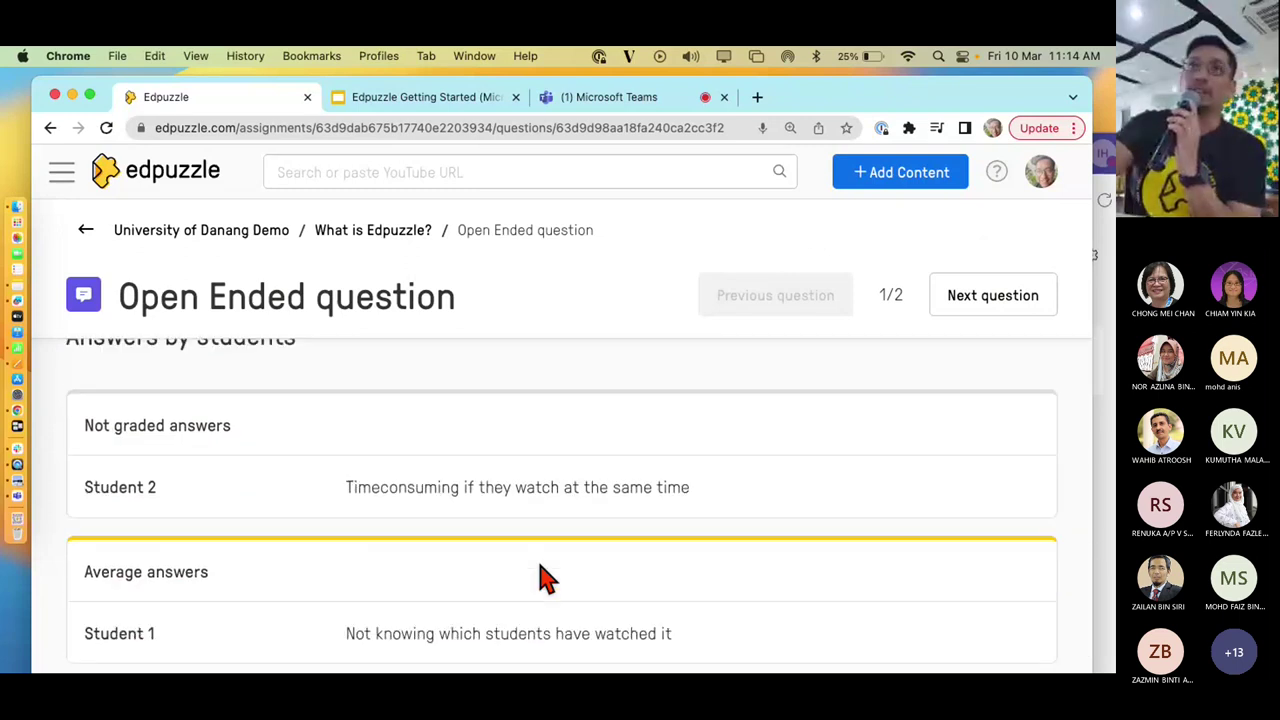
{"action": "scroll", "coordinate": [540, 578], "scroll_direction": "up", "scroll_amount": 10}
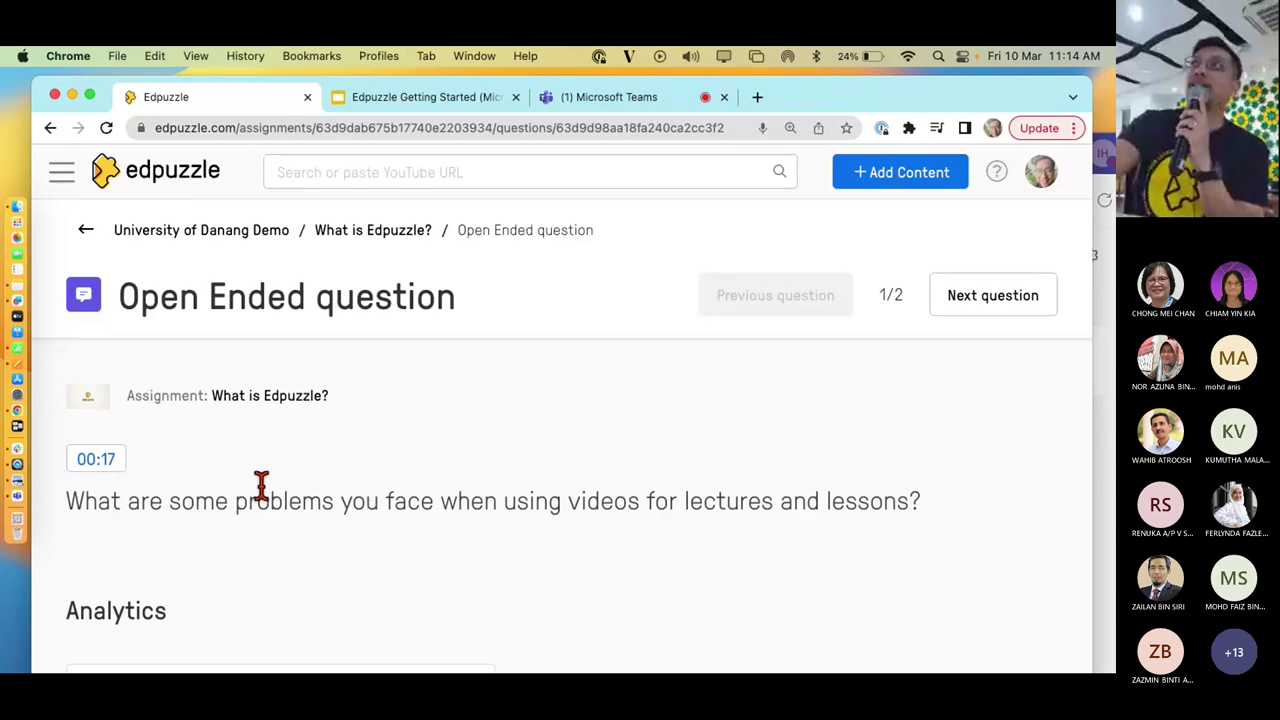
Check the student progress list in the assignment, and reopen the open-ended question from the by-question results
{"action": "left_click", "coordinate": [87, 232]}
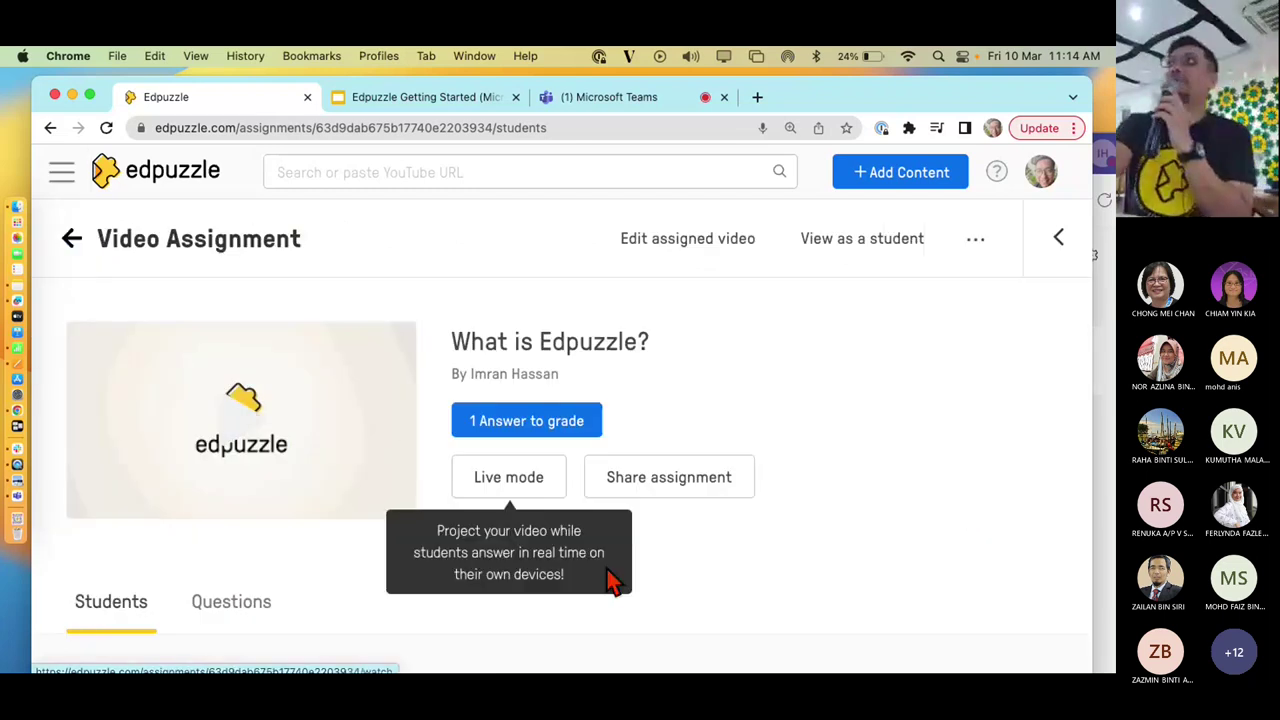
{"action": "scroll", "coordinate": [606, 580], "scroll_direction": "down", "scroll_amount": 4}
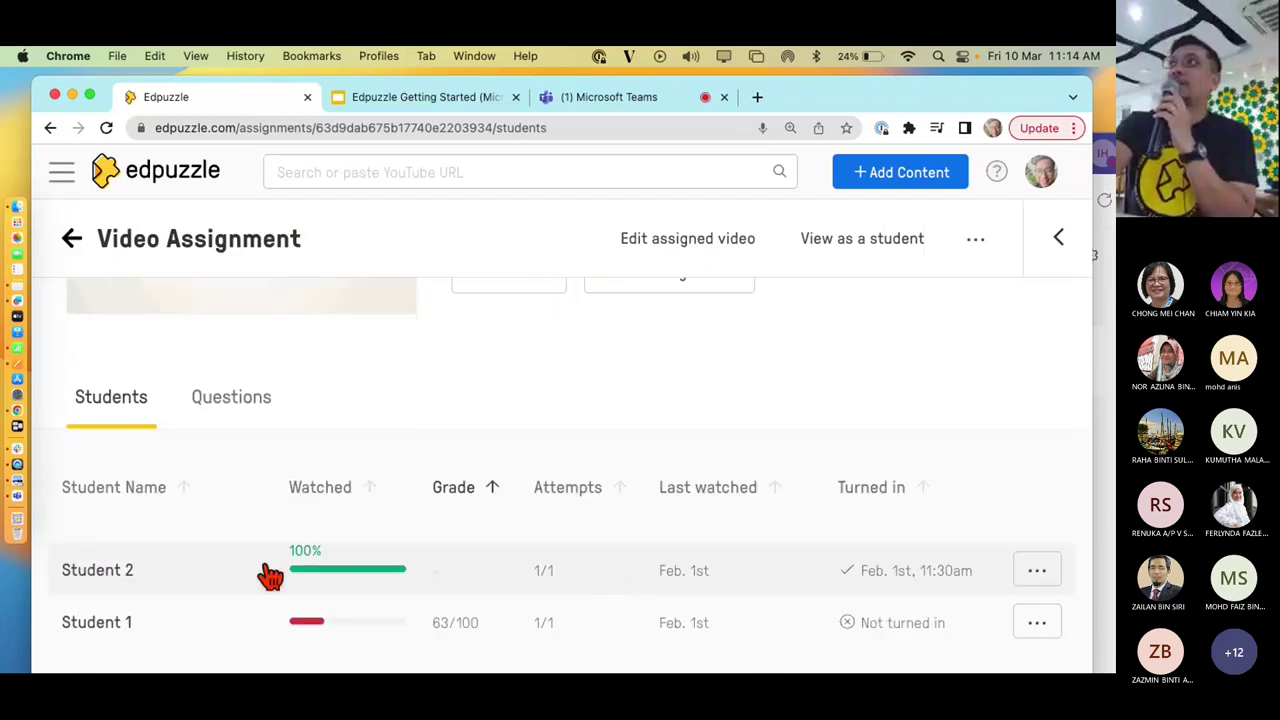
{"action": "left_click", "coordinate": [218, 410]}
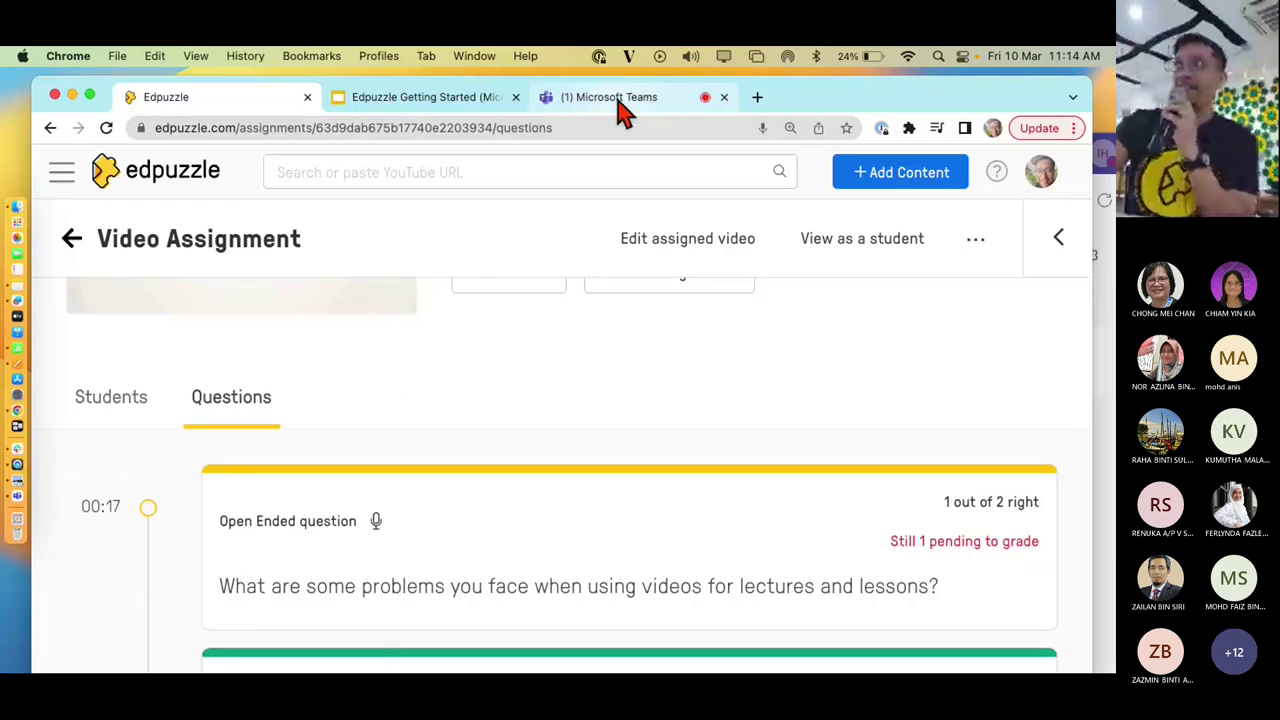
{"action": "left_click", "coordinate": [504, 527]}
Review the correct responses, pending grading and answers by students for the reopened open-ended question
{"action": "scroll", "coordinate": [505, 522], "scroll_direction": "down", "scroll_amount": 2}
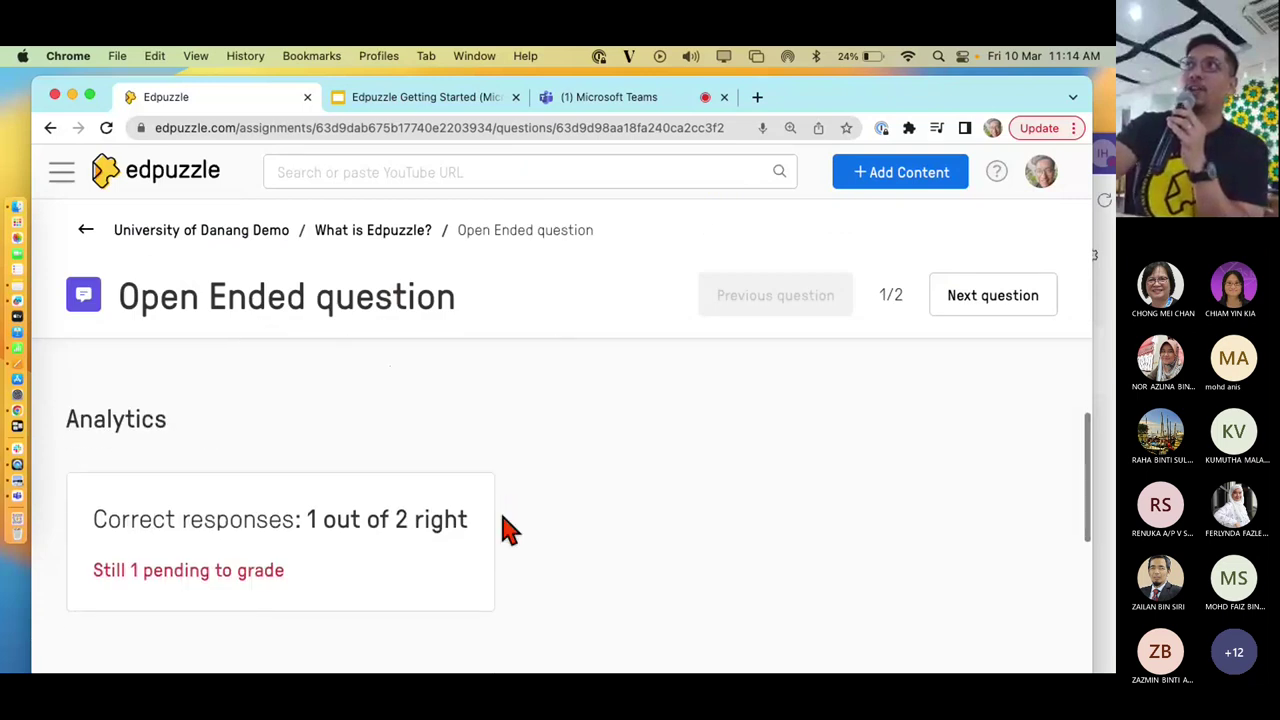
{"action": "scroll", "coordinate": [552, 555], "scroll_direction": "down", "scroll_amount": 3}
{"action": "scroll", "coordinate": [555, 556], "scroll_direction": "down", "scroll_amount": 2}
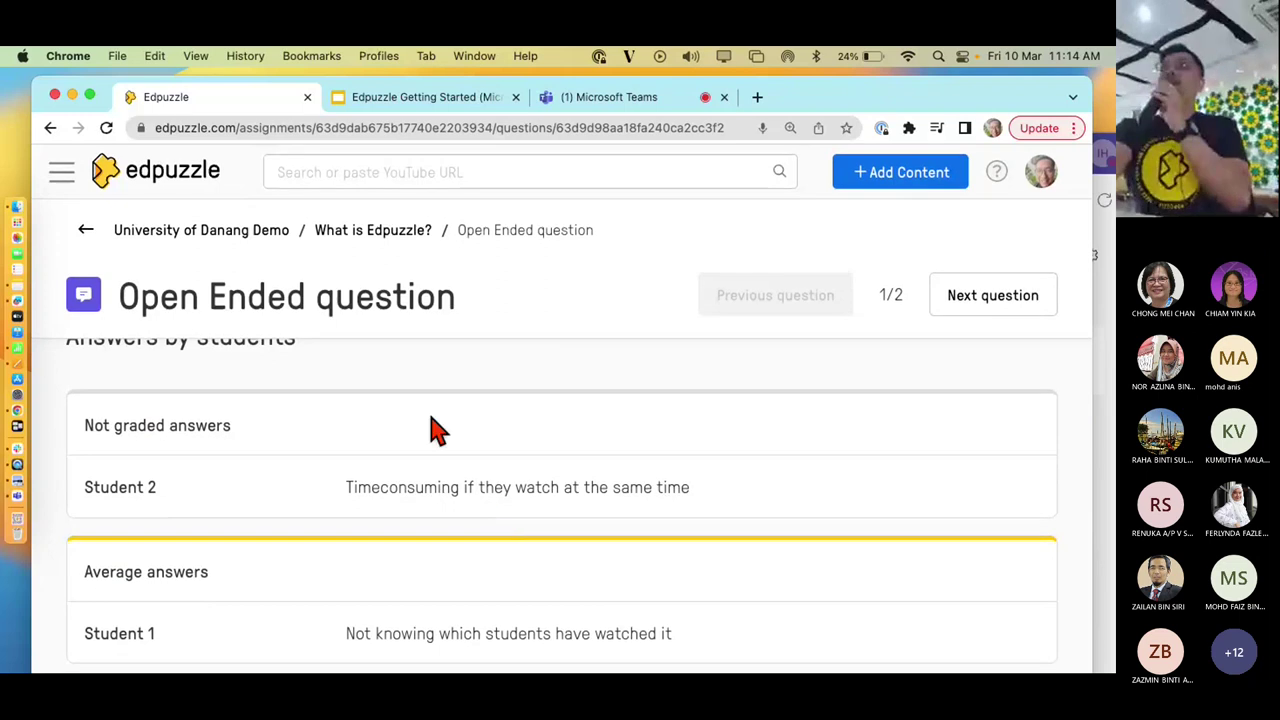
{"action": "scroll", "coordinate": [438, 430], "scroll_direction": "up", "scroll_amount": 1}
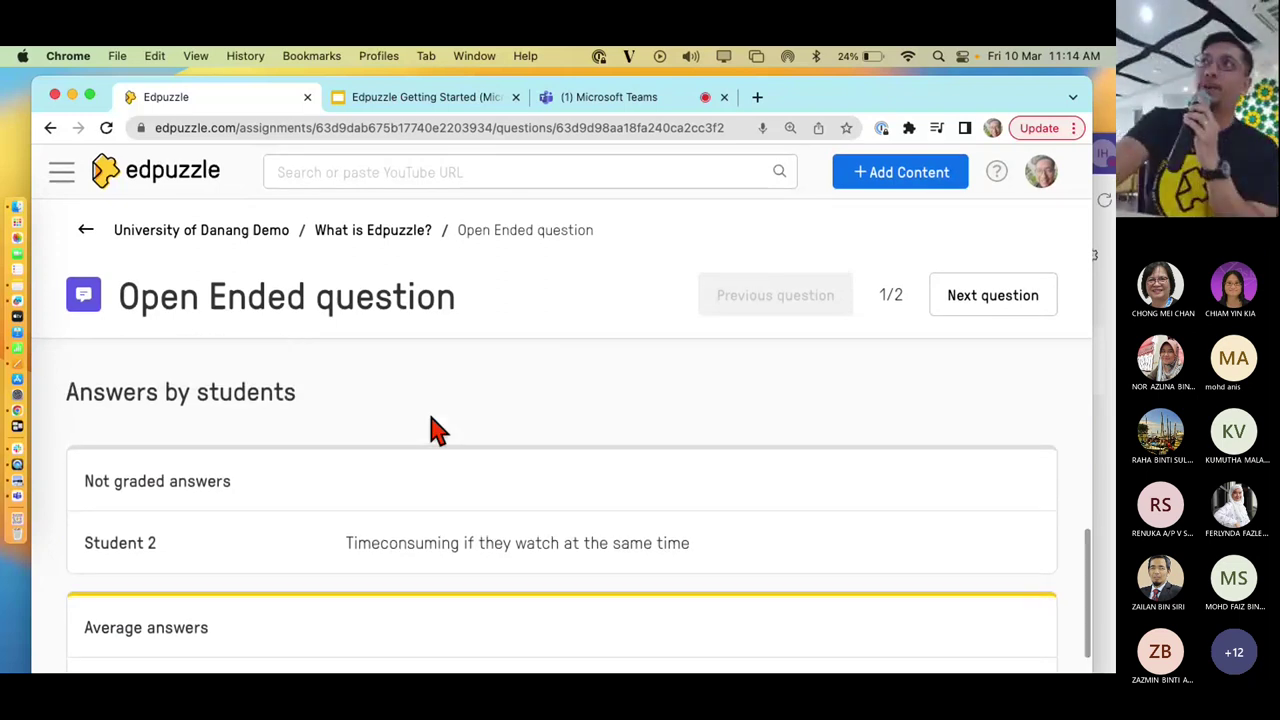
{"action": "scroll", "coordinate": [506, 417], "scroll_direction": "up", "scroll_amount": 5}
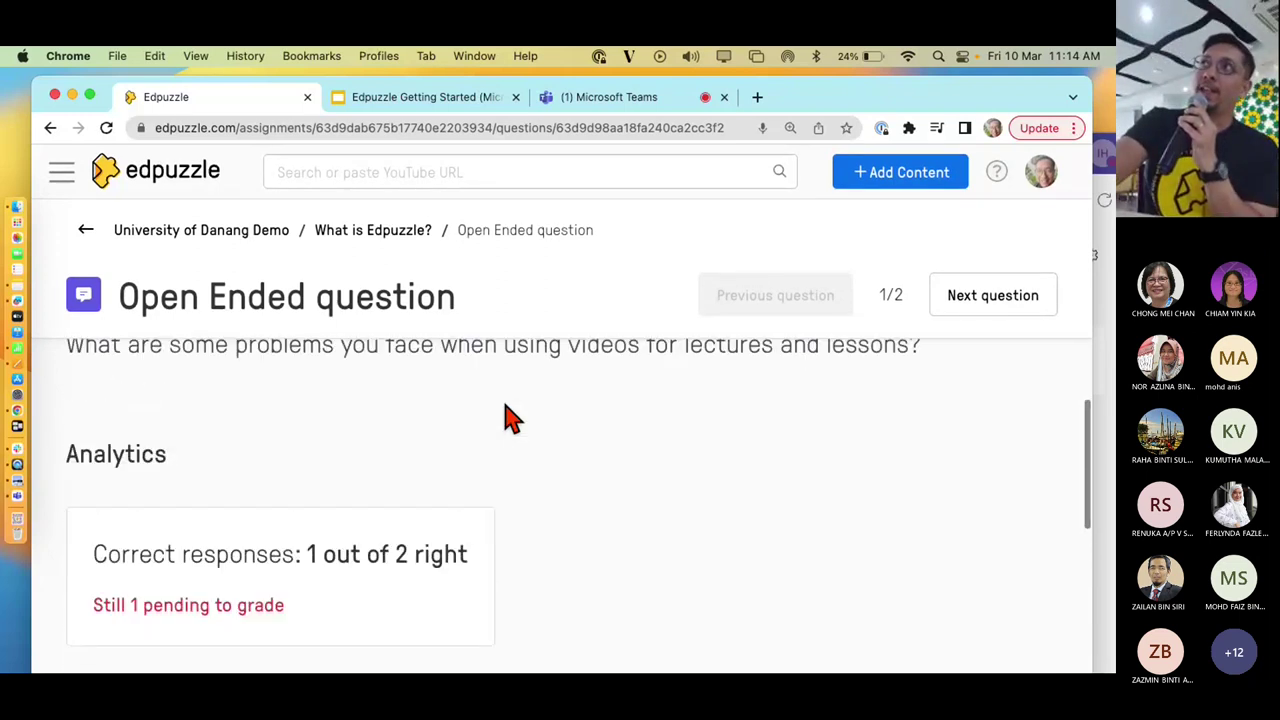
Go back to the video assignment's question results and open the open-ended question again to show the answers by students
{"action": "scroll", "coordinate": [506, 417], "scroll_direction": "up", "scroll_amount": 3}
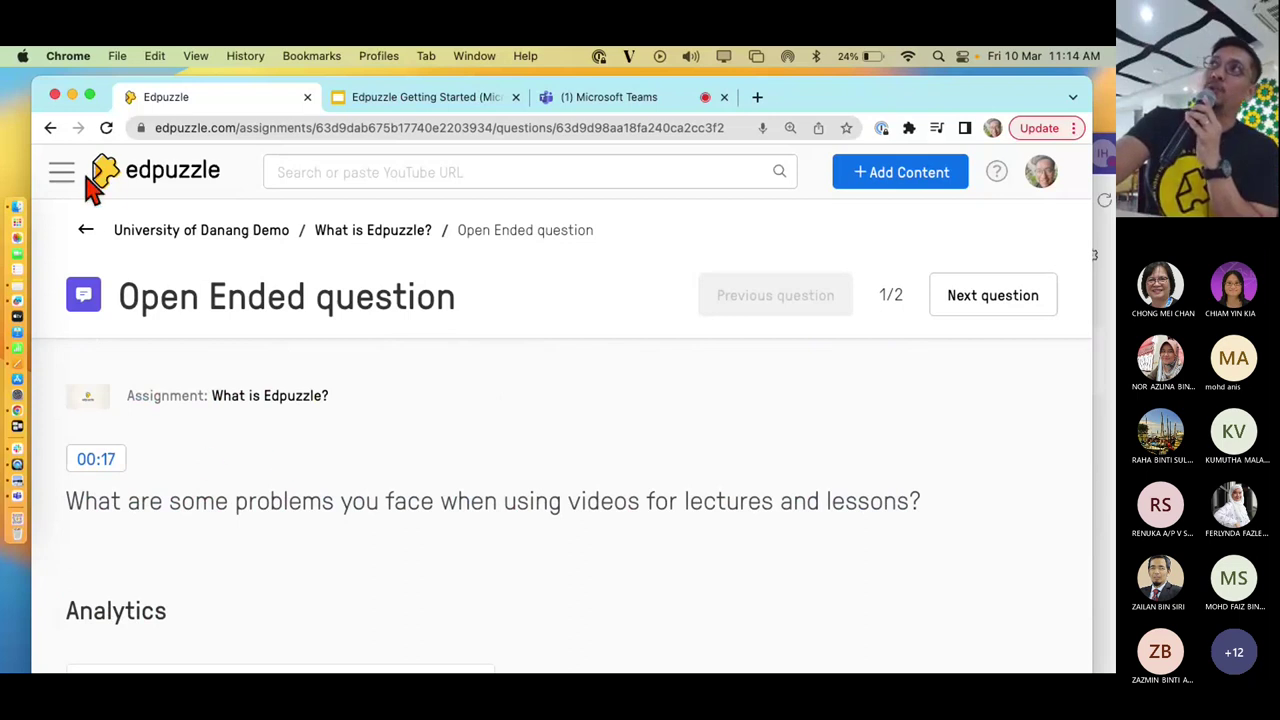
{"action": "left_click", "coordinate": [86, 238]}
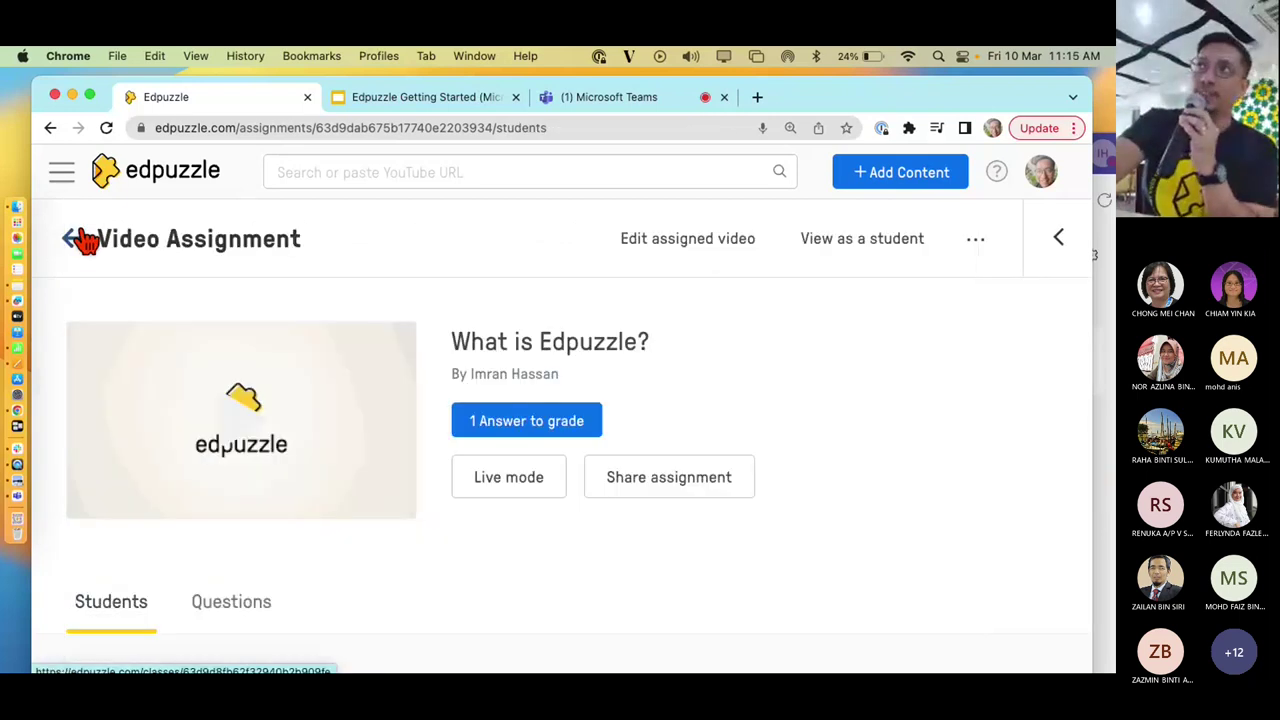
{"action": "left_click", "coordinate": [230, 630]}
{"action": "scroll", "coordinate": [408, 580], "scroll_direction": "down", "scroll_amount": 5}
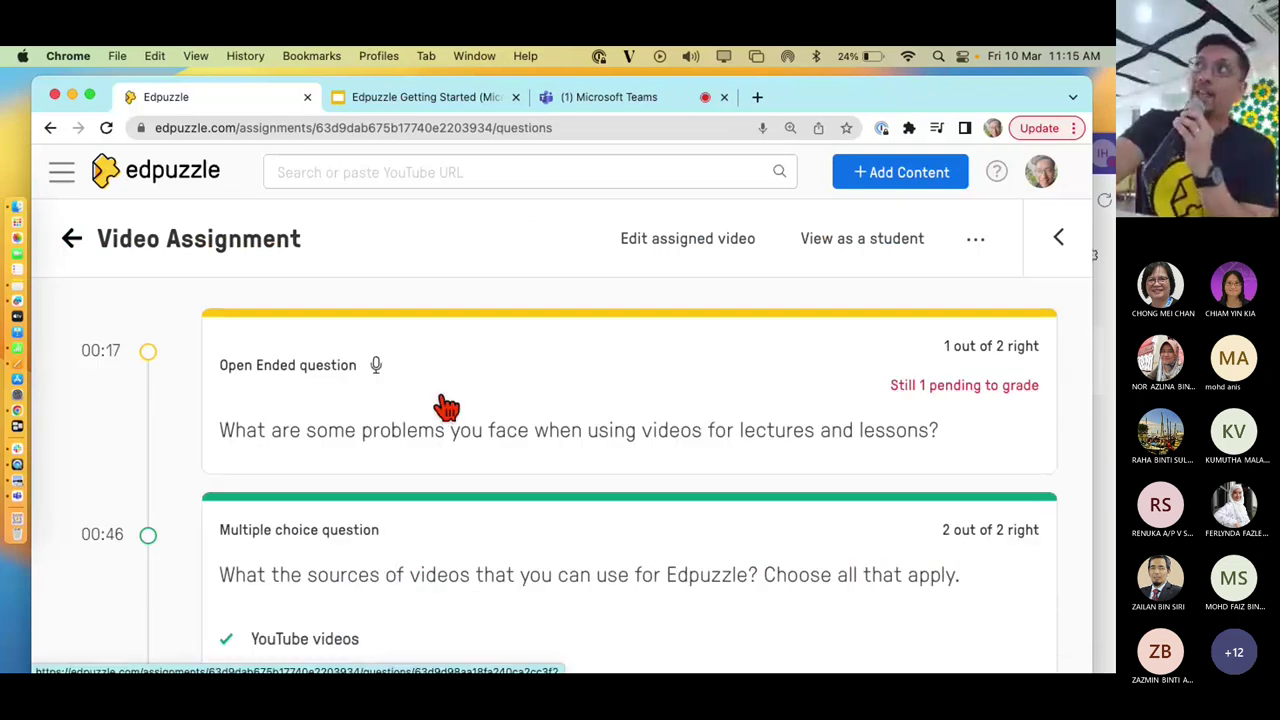
{"action": "left_click", "coordinate": [446, 407]}
{"action": "scroll", "coordinate": [409, 506], "scroll_direction": "down", "scroll_amount": 5}
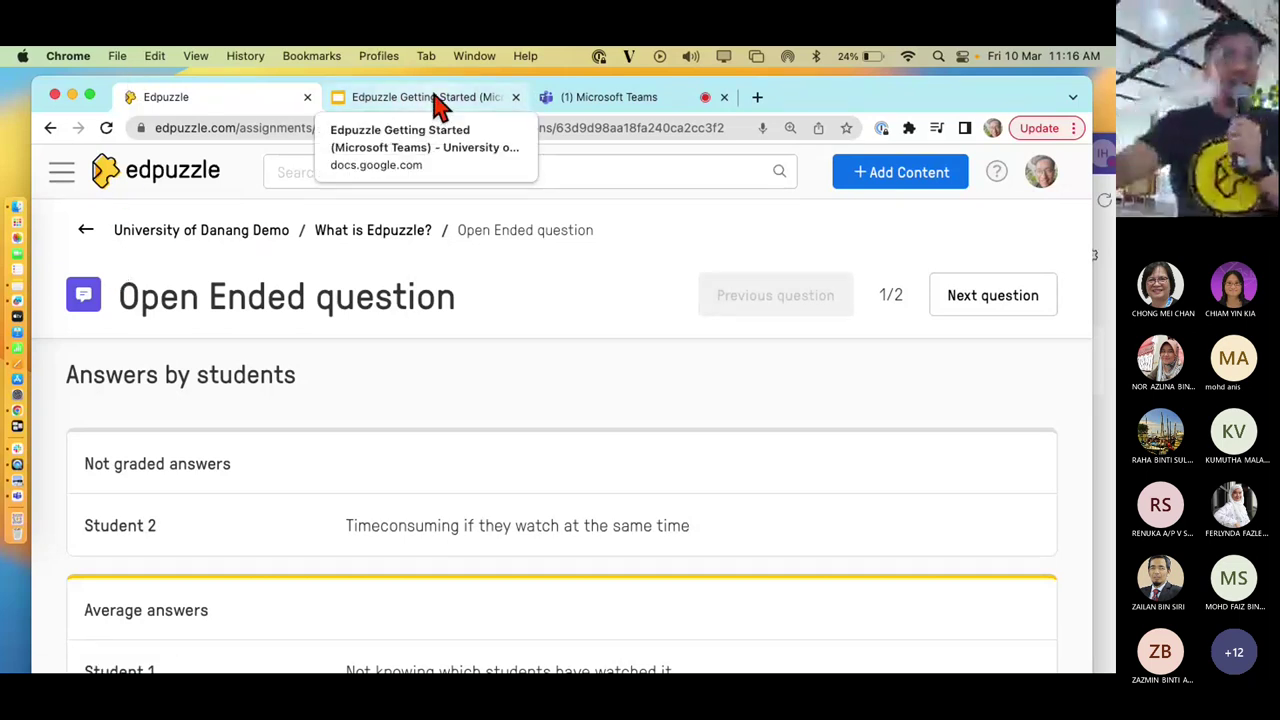
Switch to the Edpuzzle Getting Started presentation and go through its slides to the Edpuzzle in Moodle one
{"action": "left_click", "coordinate": [437, 100]}
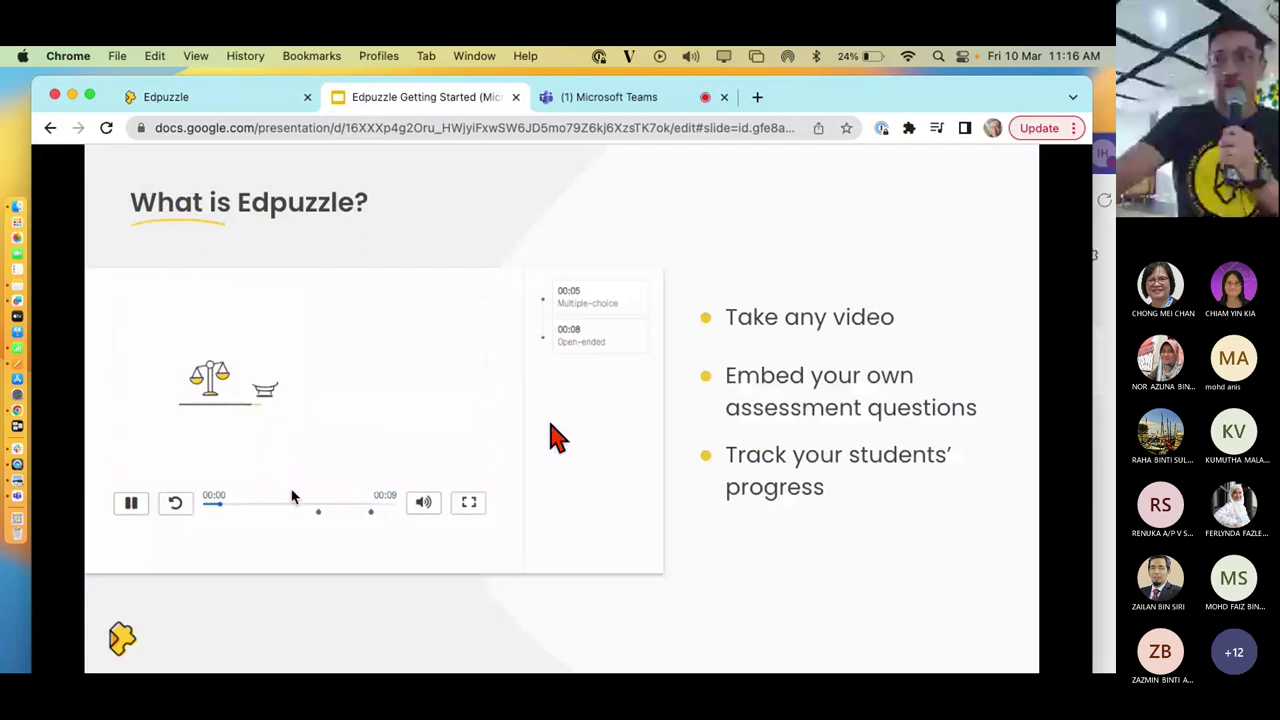
{"action": "key", "text": "Left"}
{"action": "key", "text": "Left"}
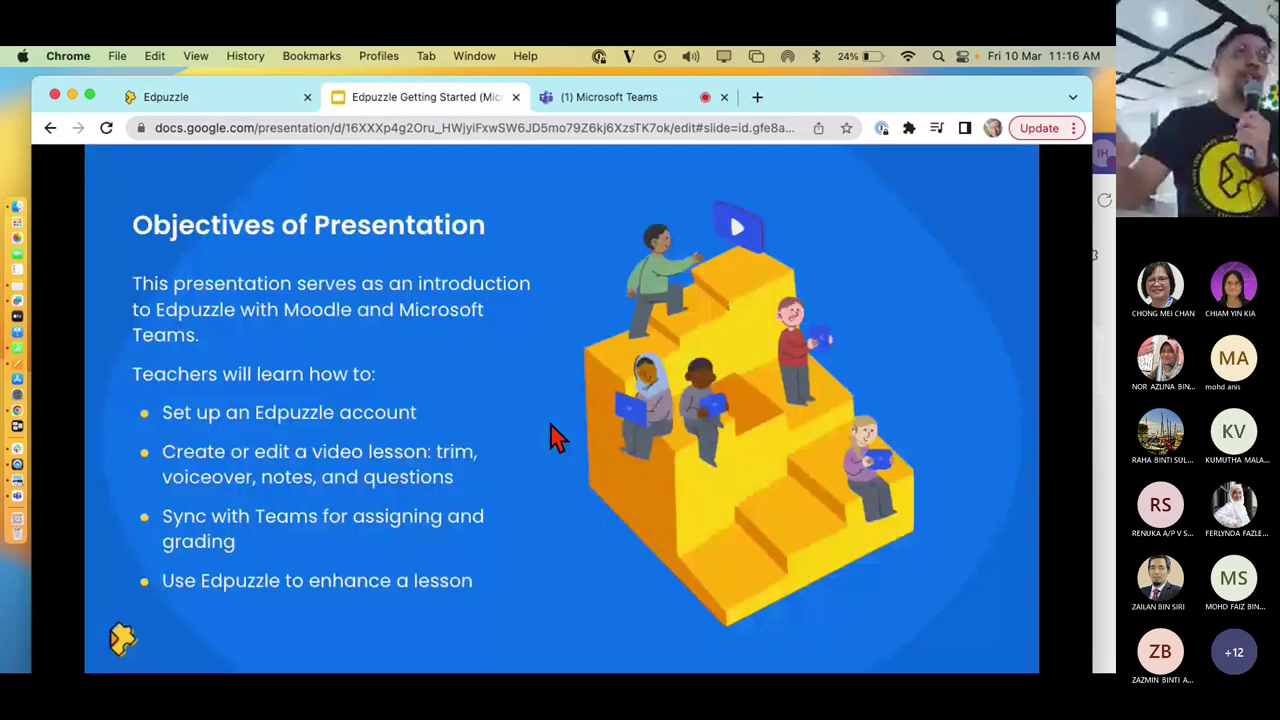
{"action": "key", "text": "Right"}
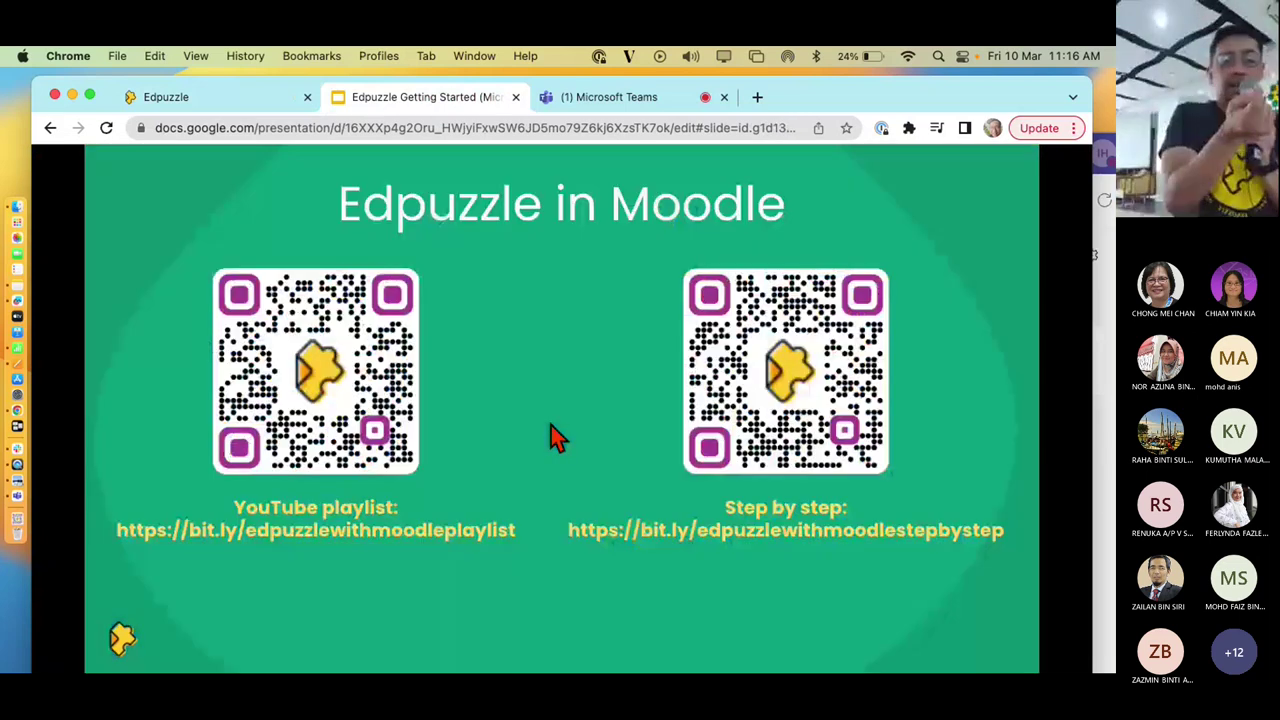
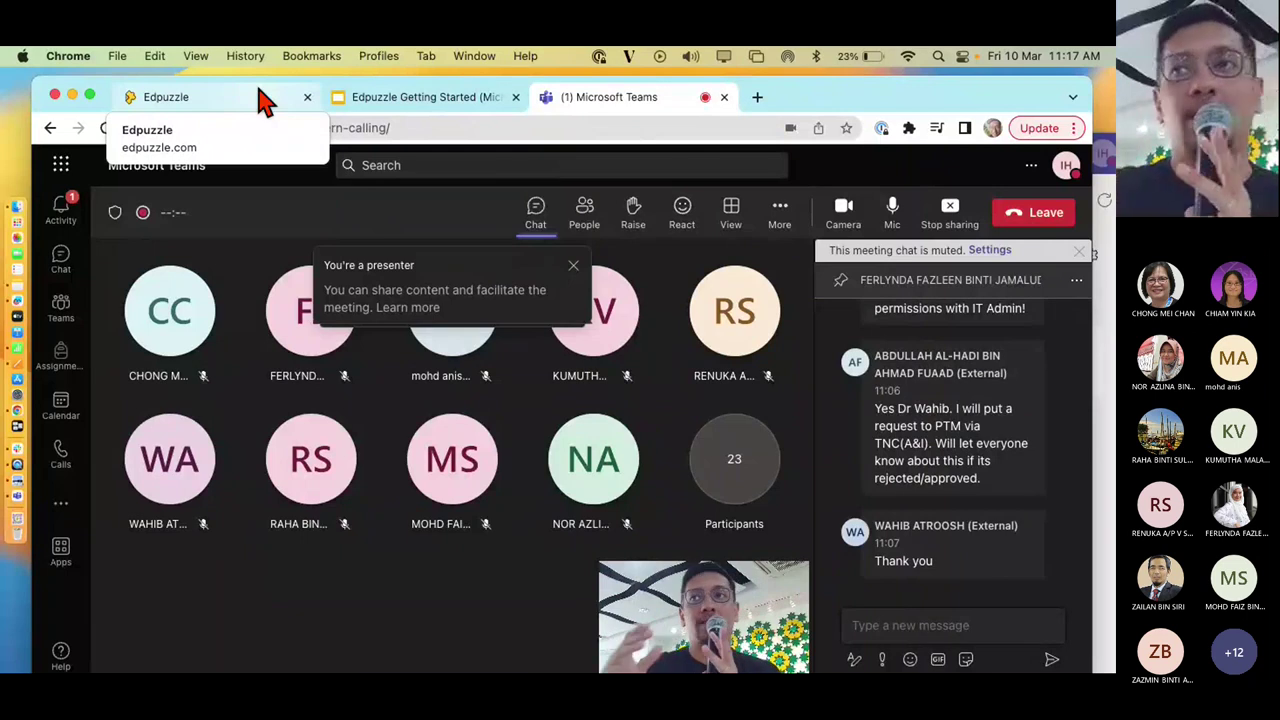
Return to Edpuzzle and open My Content to find the saved videos
{"action": "left_click", "coordinate": [262, 100]}
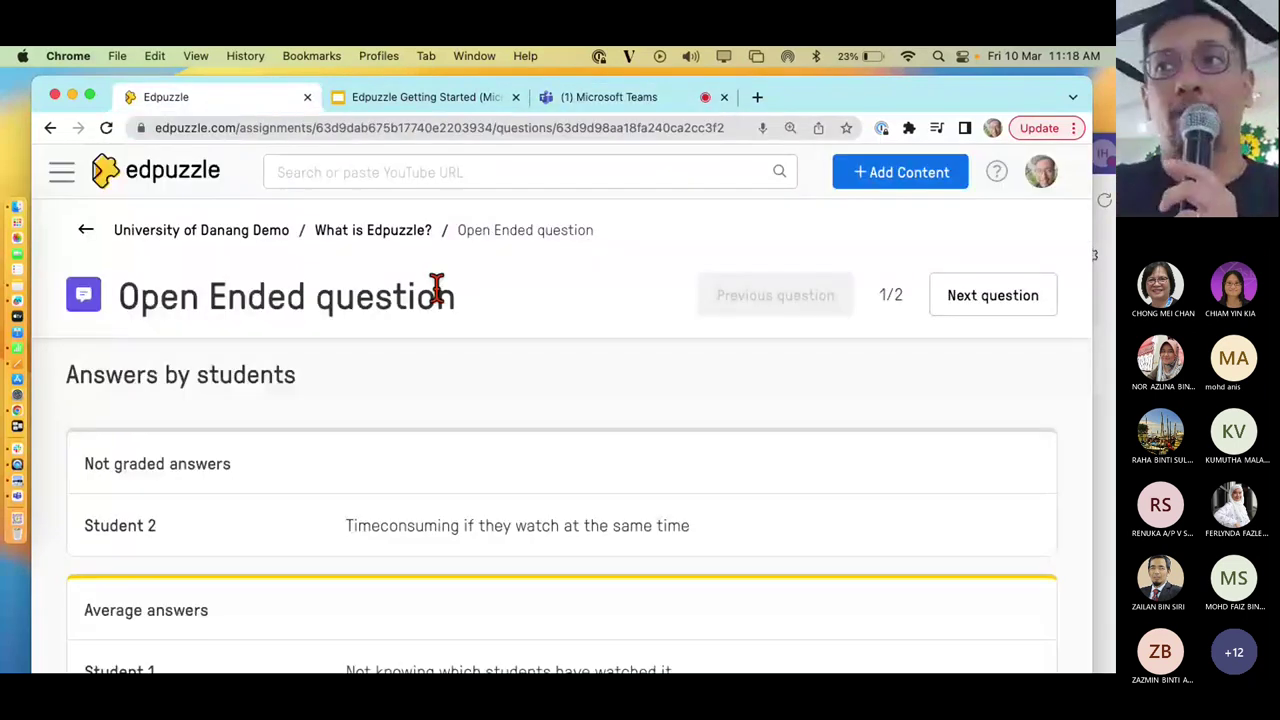
{"action": "left_click", "coordinate": [56, 178]}
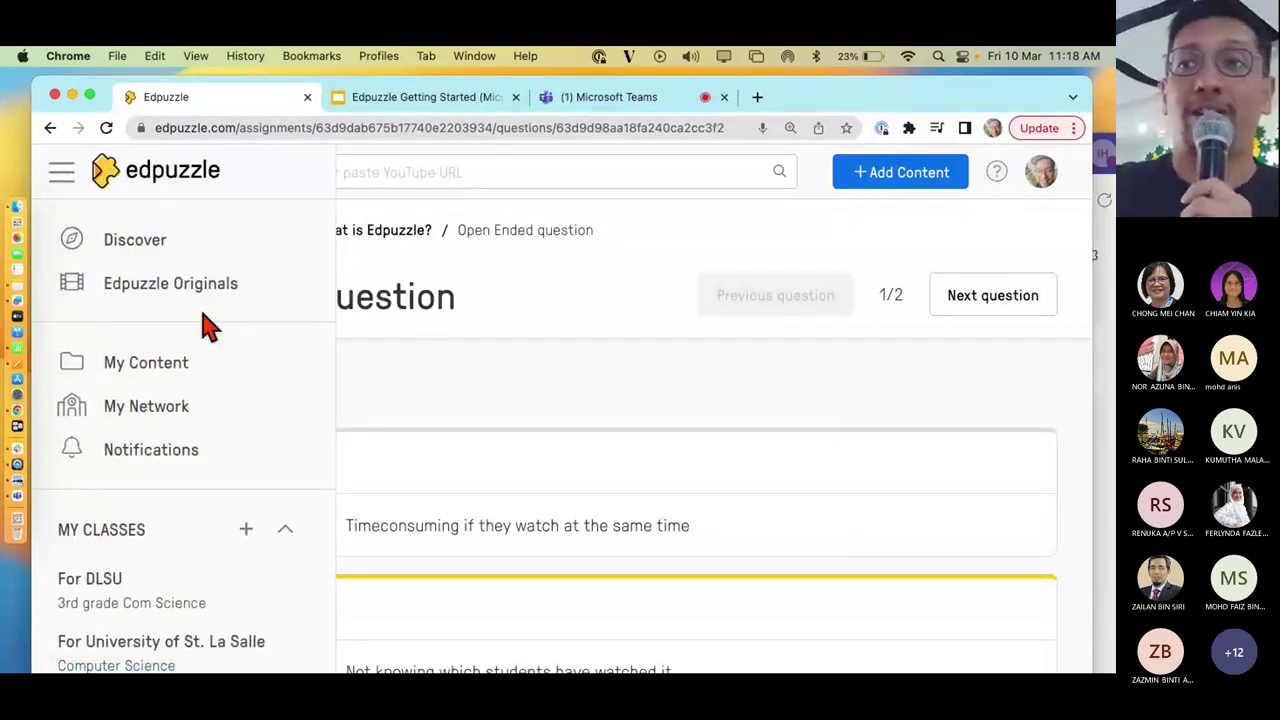
{"action": "scroll", "coordinate": [177, 523], "scroll_direction": "down", "scroll_amount": 2}
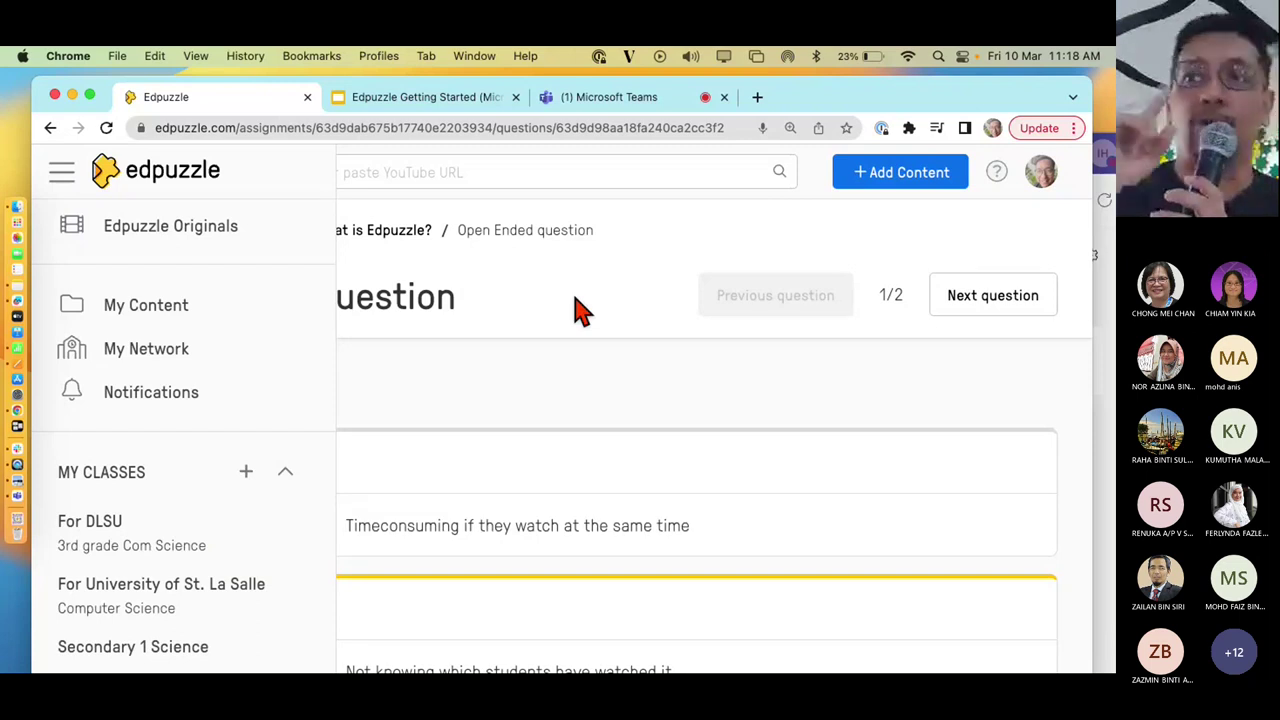
{"action": "left_click", "coordinate": [120, 296]}
{"action": "scroll", "coordinate": [666, 354], "scroll_direction": "down", "scroll_amount": 1}
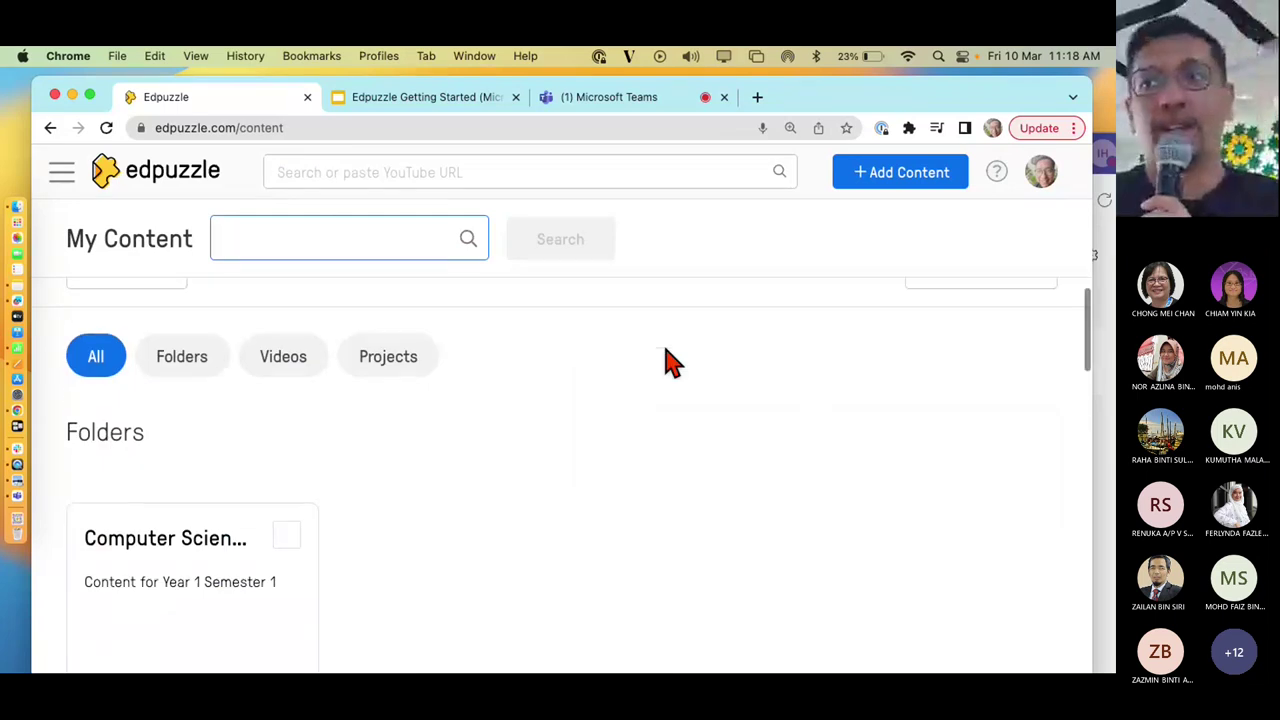
{"action": "scroll", "coordinate": [666, 362], "scroll_direction": "up", "scroll_amount": 1}
{"action": "scroll", "coordinate": [666, 362], "scroll_direction": "down", "scroll_amount": 5}
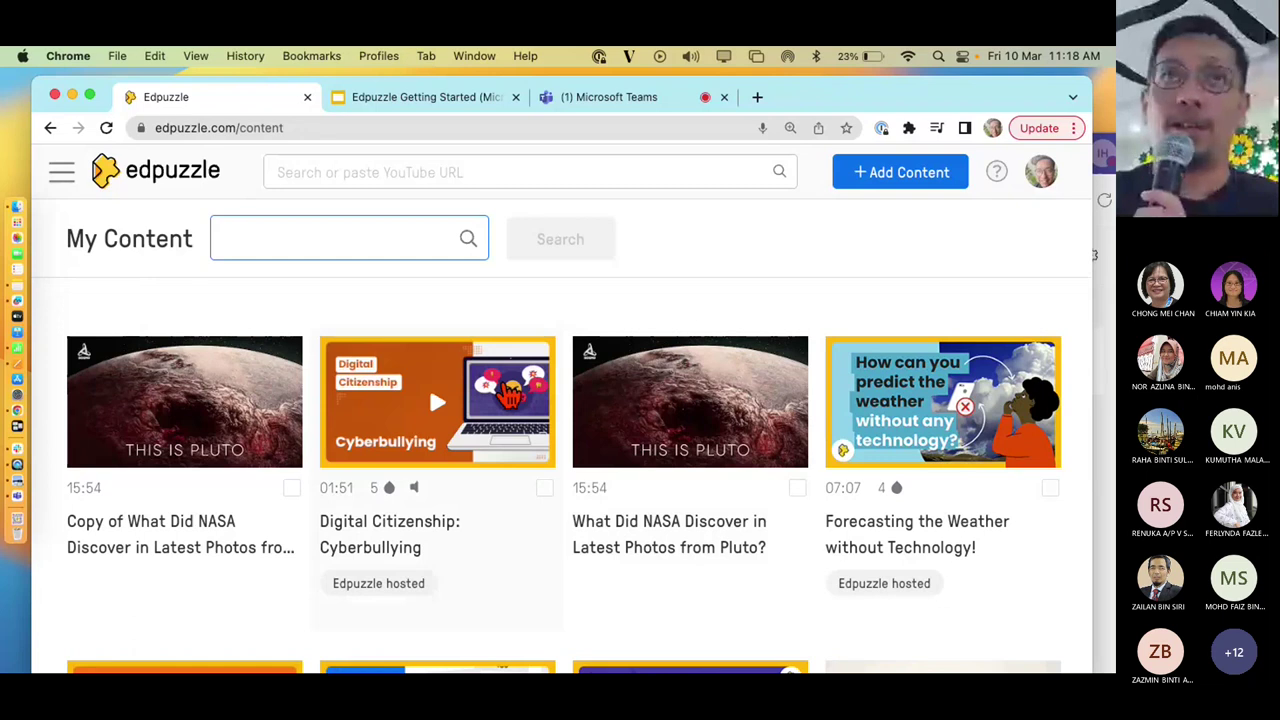
Select the Digital Citizenship: Cyberbullying video and start assigning it to a class
{"action": "left_click", "coordinate": [548, 497]}
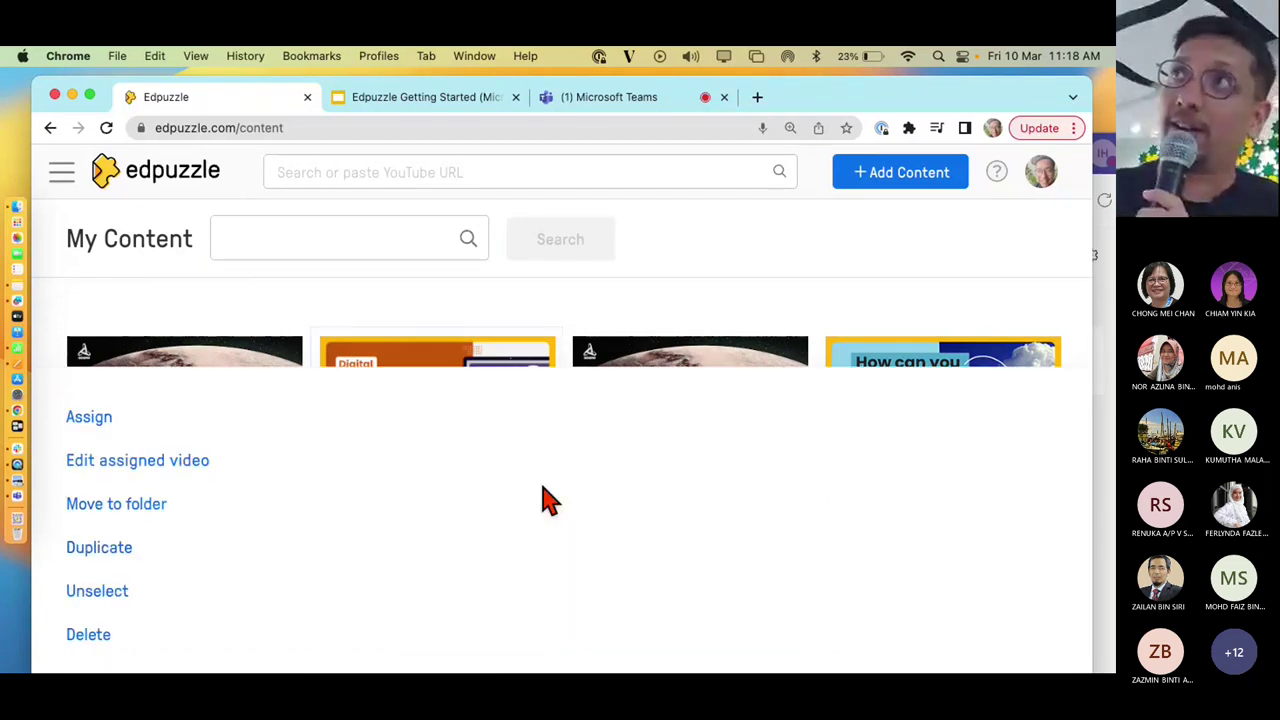
{"action": "left_click", "coordinate": [89, 420]}
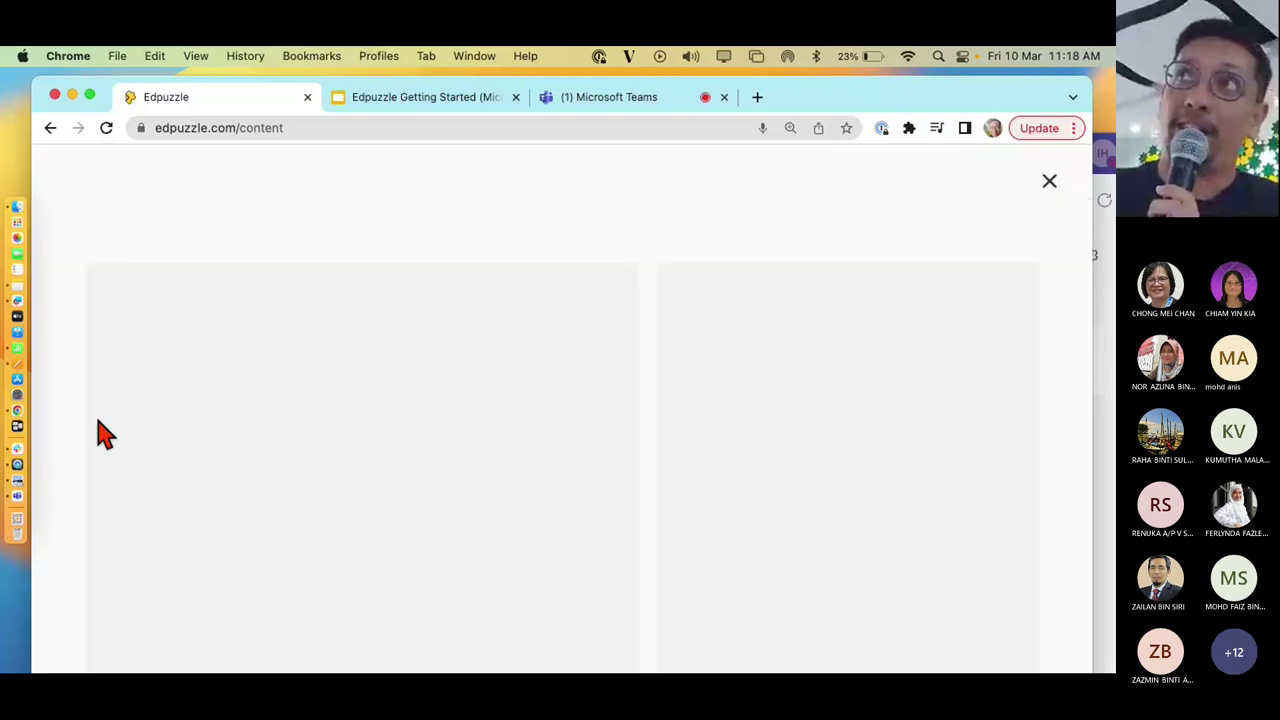
{"action": "scroll", "coordinate": [503, 478], "scroll_direction": "down", "scroll_amount": 4}
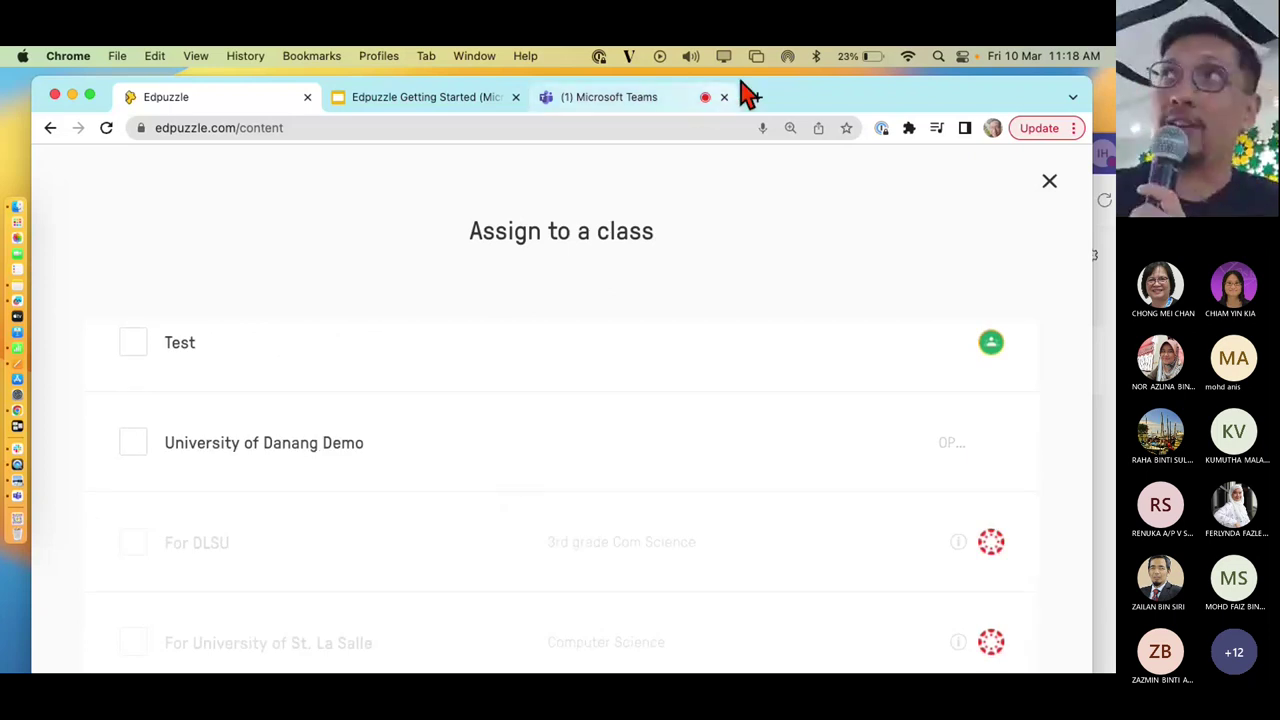
{"action": "left_click_drag", "start_coordinate": [871, 106], "coordinate": [868, 95]}
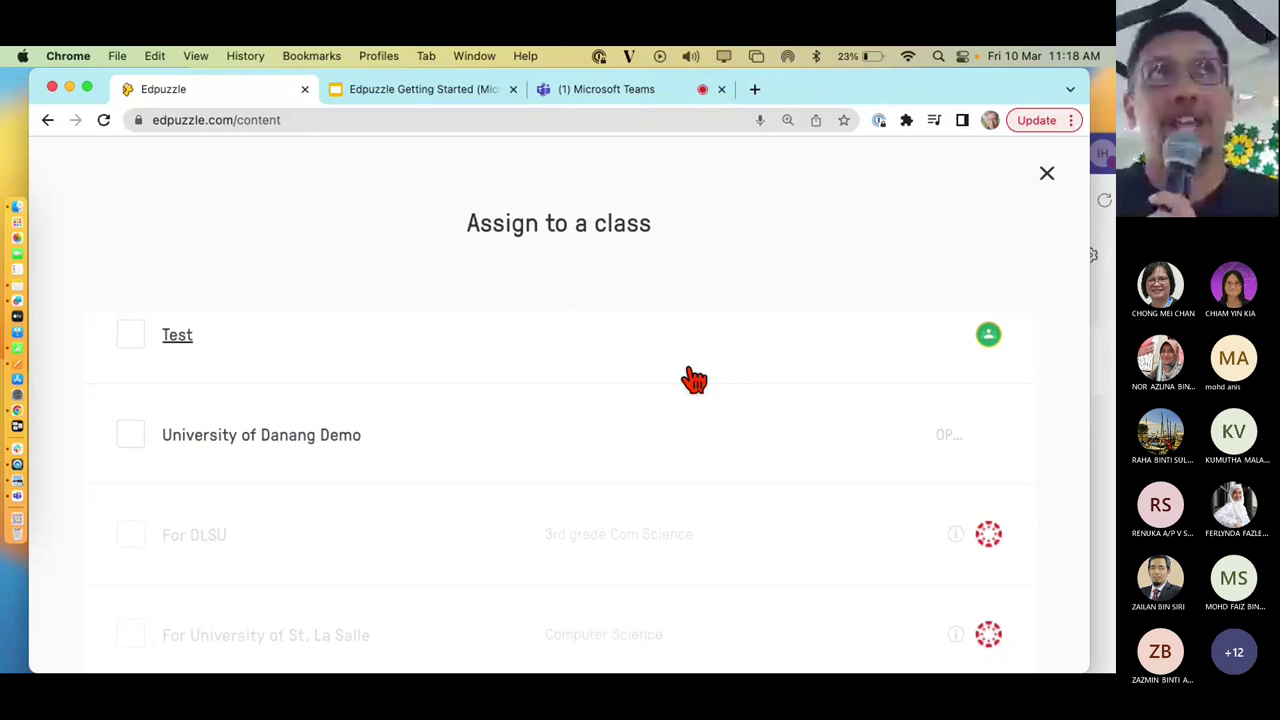
{"action": "scroll", "coordinate": [594, 474], "scroll_direction": "down", "scroll_amount": 5}
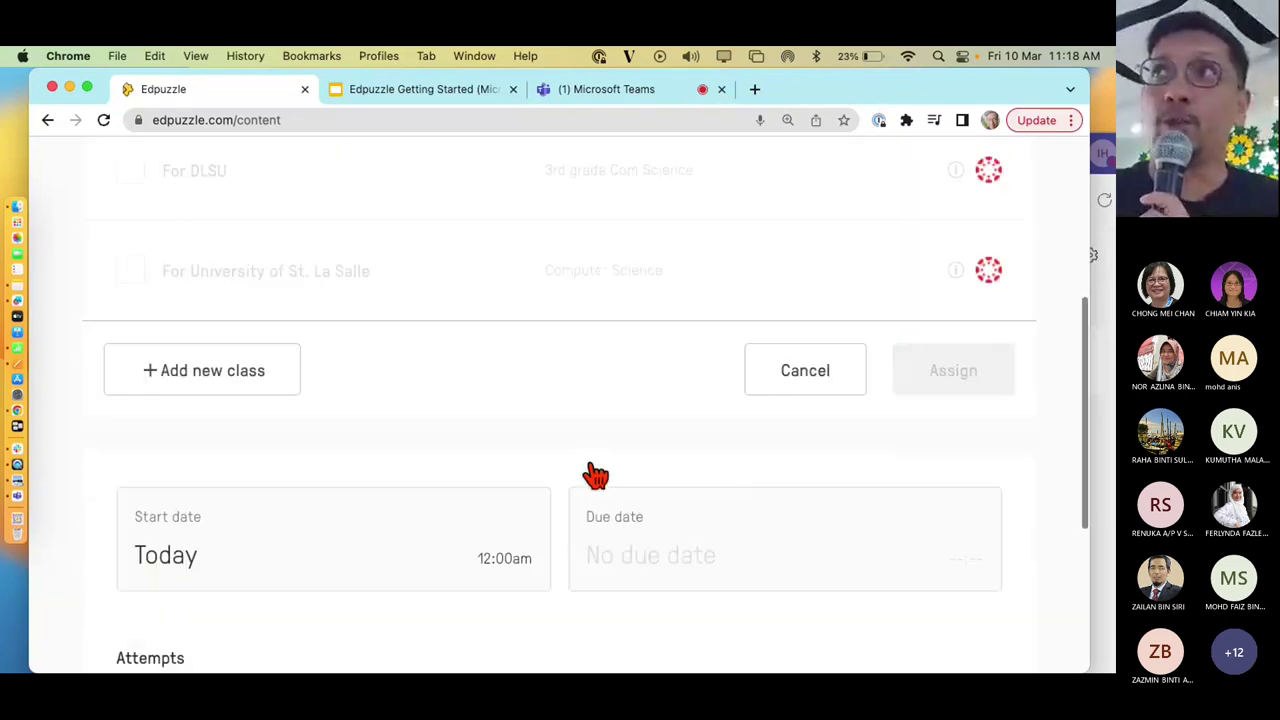
{"action": "scroll", "coordinate": [571, 471], "scroll_direction": "up", "scroll_amount": 2}
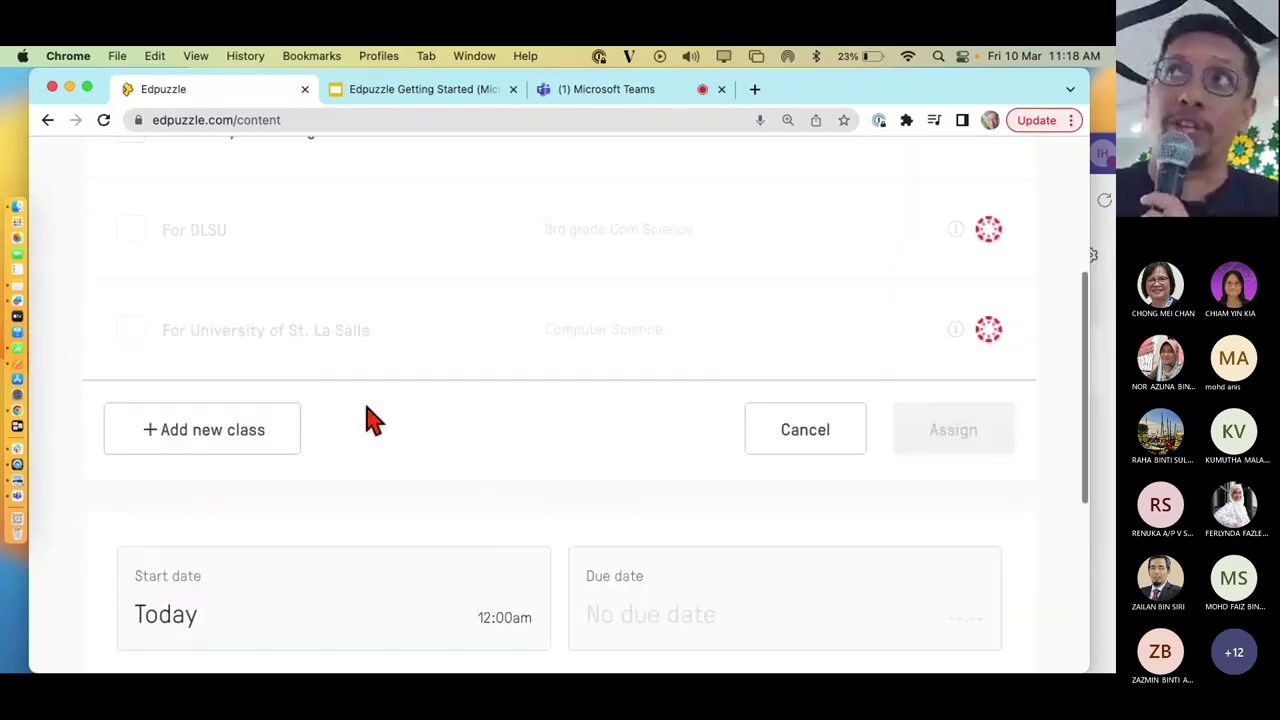
Check the options for adding a new class and the form for creating one, then close it without adding a class
{"action": "left_click", "coordinate": [208, 452]}
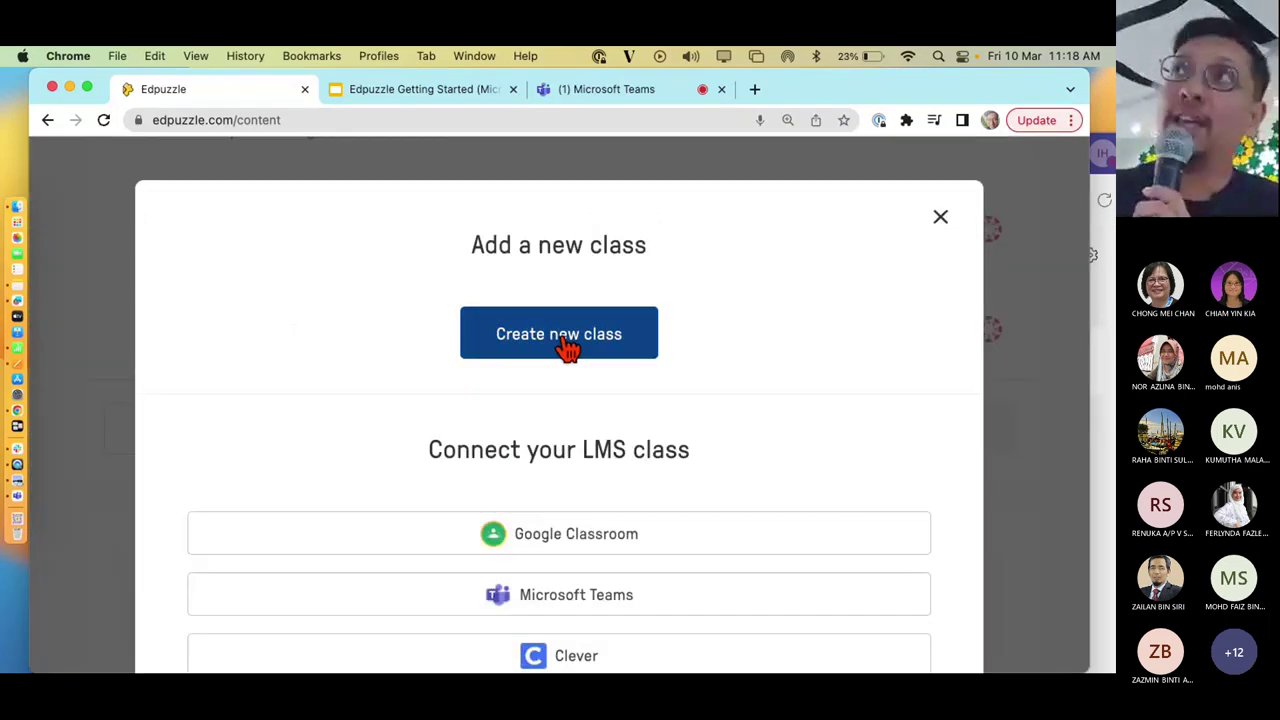
{"action": "left_click", "coordinate": [942, 220]}
{"action": "scroll", "coordinate": [669, 509], "scroll_direction": "up", "scroll_amount": 5}
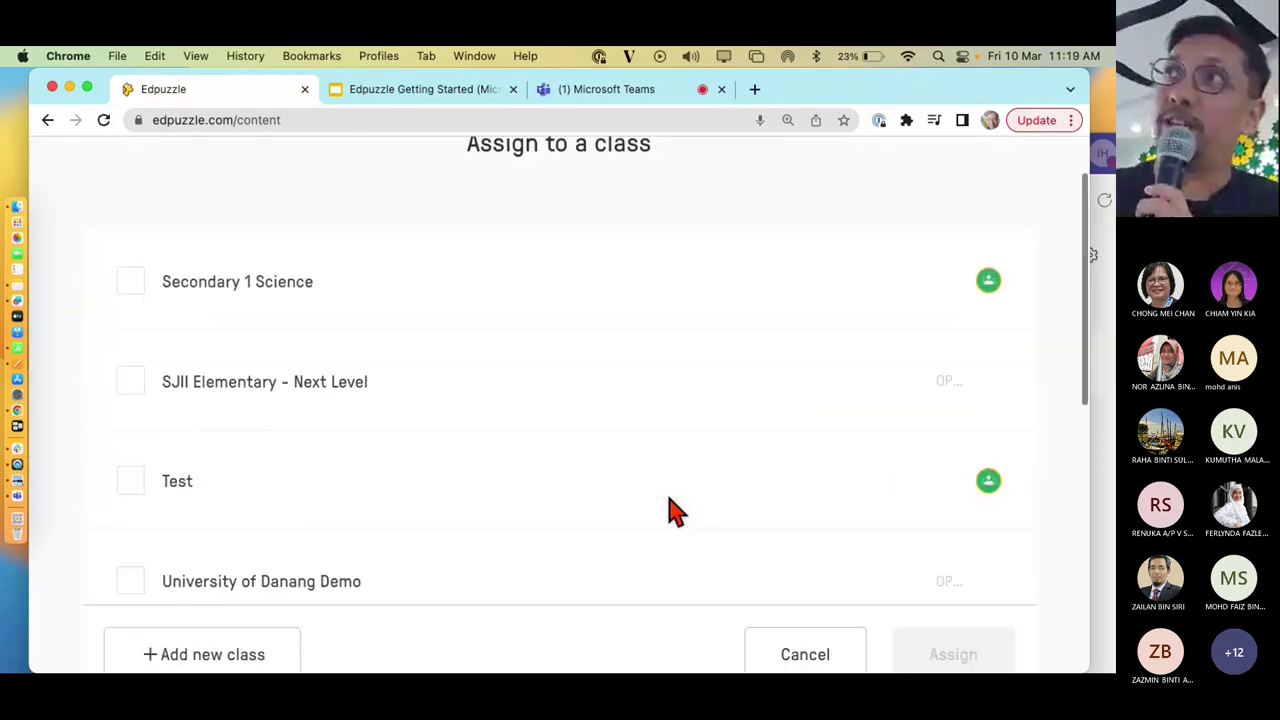
{"action": "scroll", "coordinate": [674, 509], "scroll_direction": "down", "scroll_amount": 5}
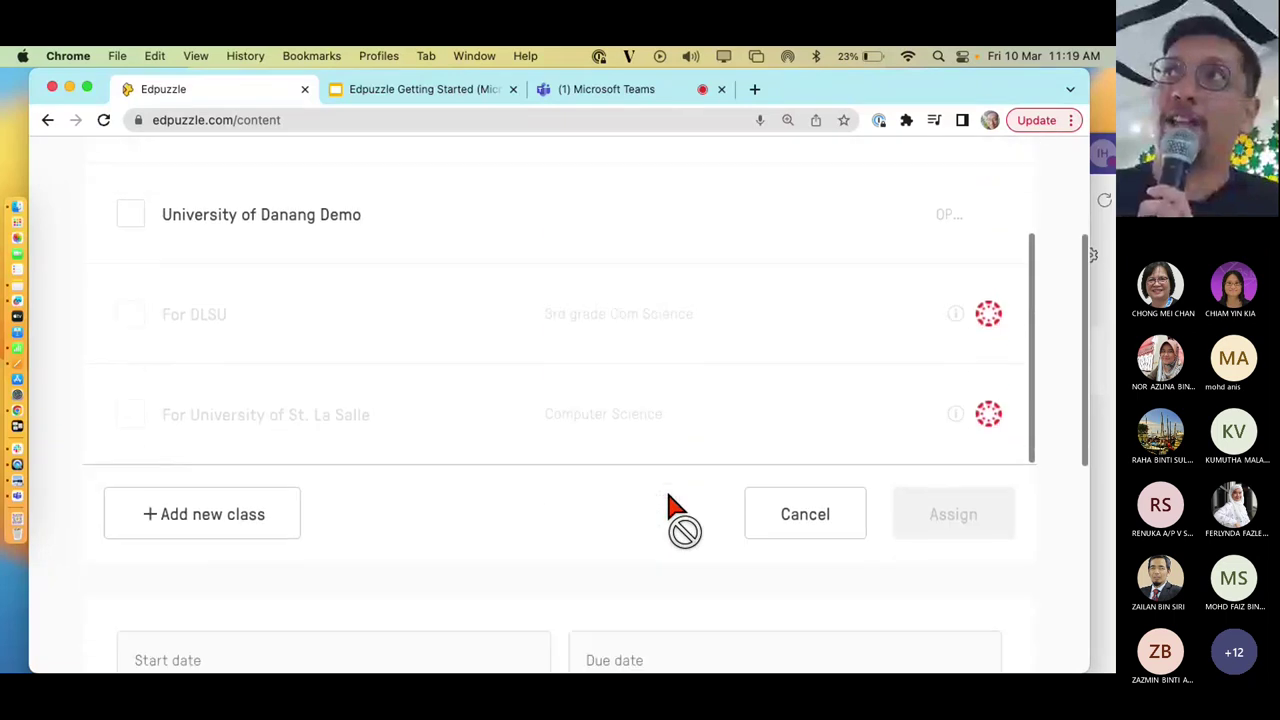
{"action": "left_click", "coordinate": [194, 463]}
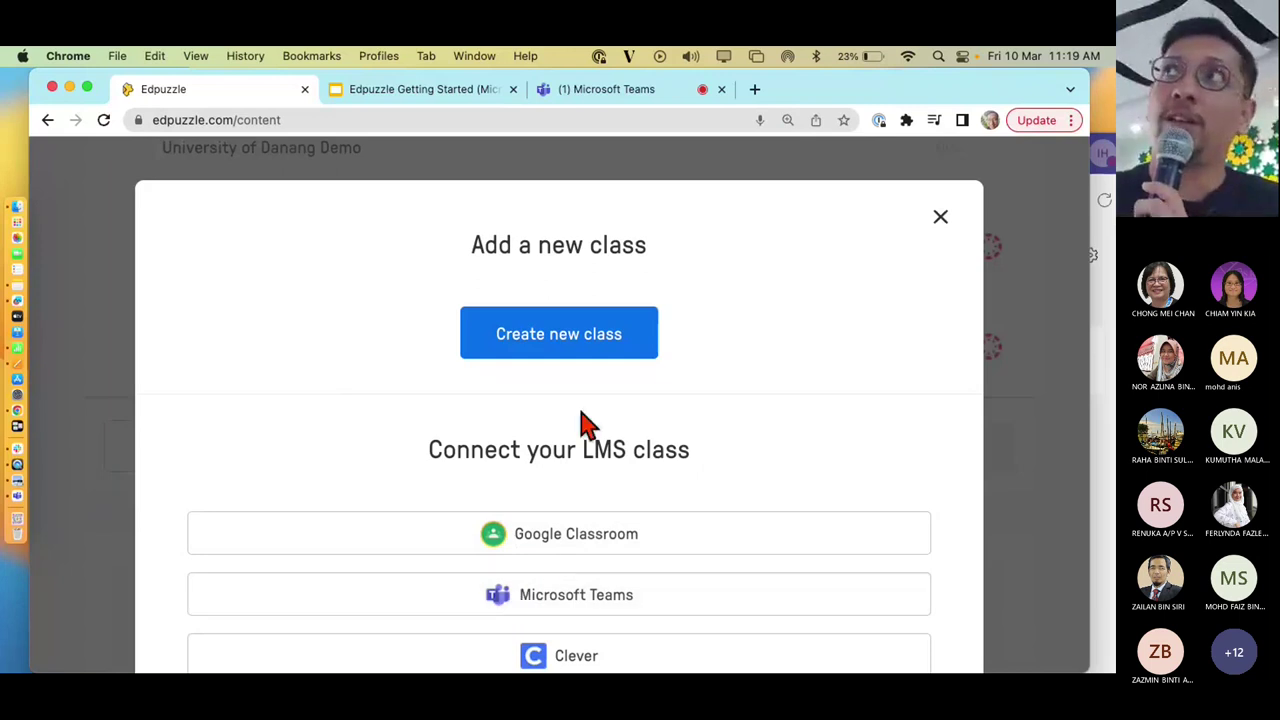
{"action": "left_click", "coordinate": [583, 333]}
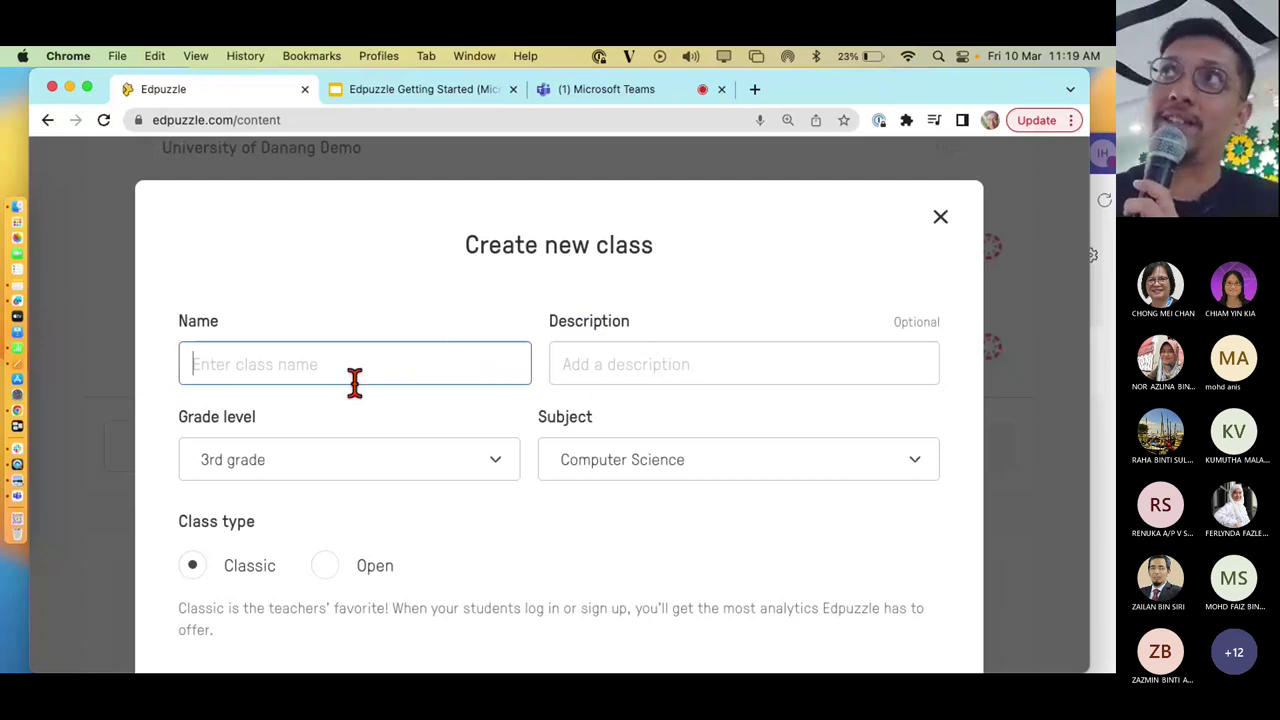
{"action": "left_click", "coordinate": [940, 218]}
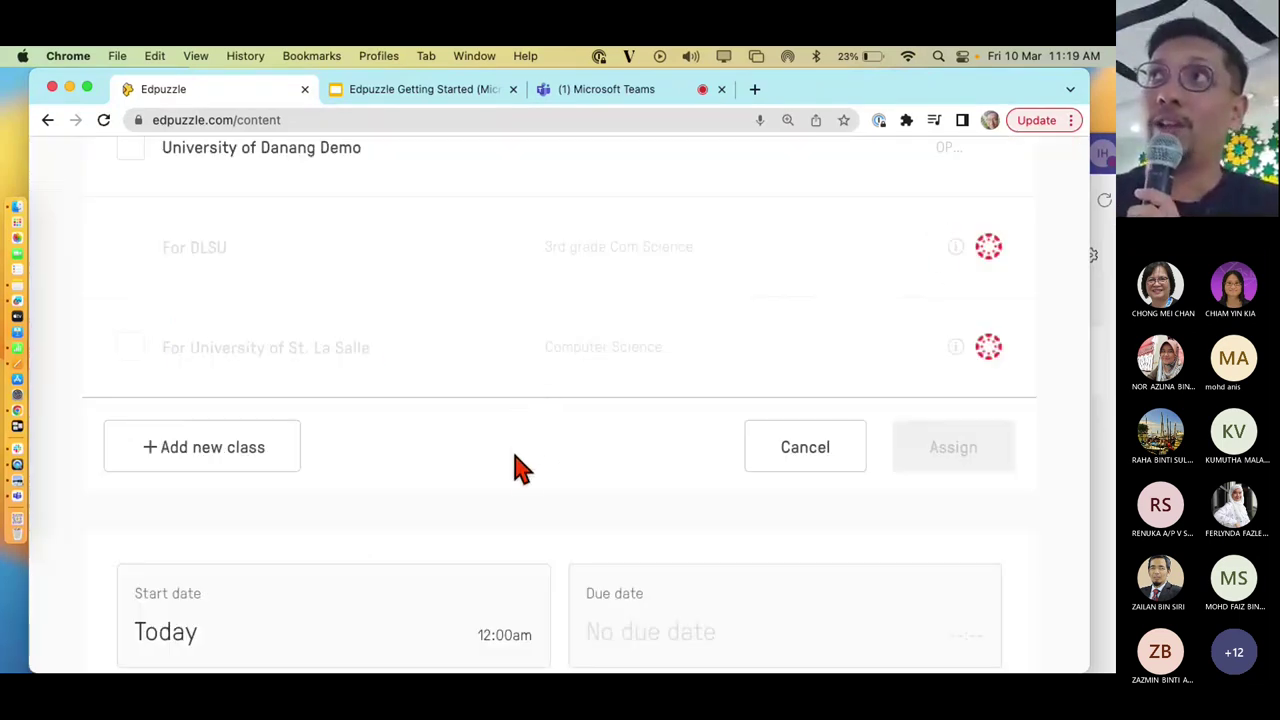
Look through the class list and select Secondary 1 Science as the class for the video
{"action": "scroll", "coordinate": [514, 466], "scroll_direction": "up", "scroll_amount": 3}
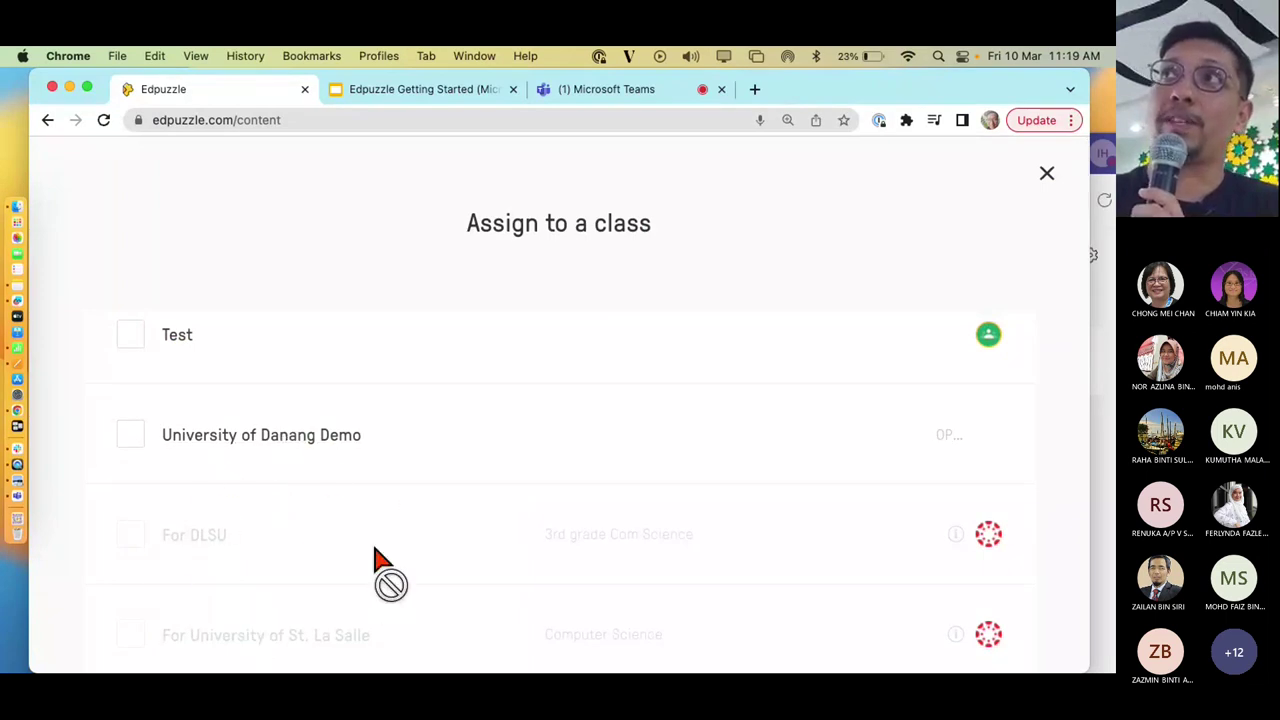
{"action": "scroll", "coordinate": [357, 514], "scroll_direction": "up", "scroll_amount": 2}
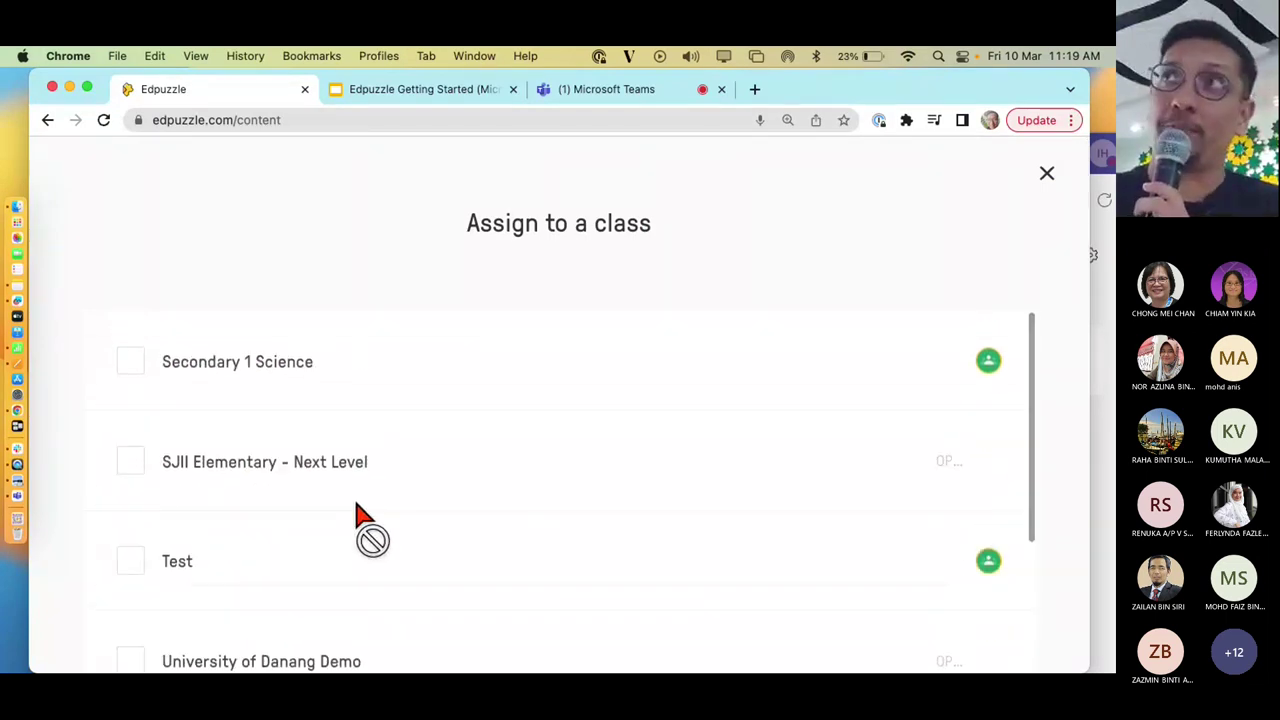
{"action": "scroll", "coordinate": [360, 516], "scroll_direction": "down", "scroll_amount": 1}
{"action": "scroll", "coordinate": [362, 517], "scroll_direction": "down", "scroll_amount": 1}
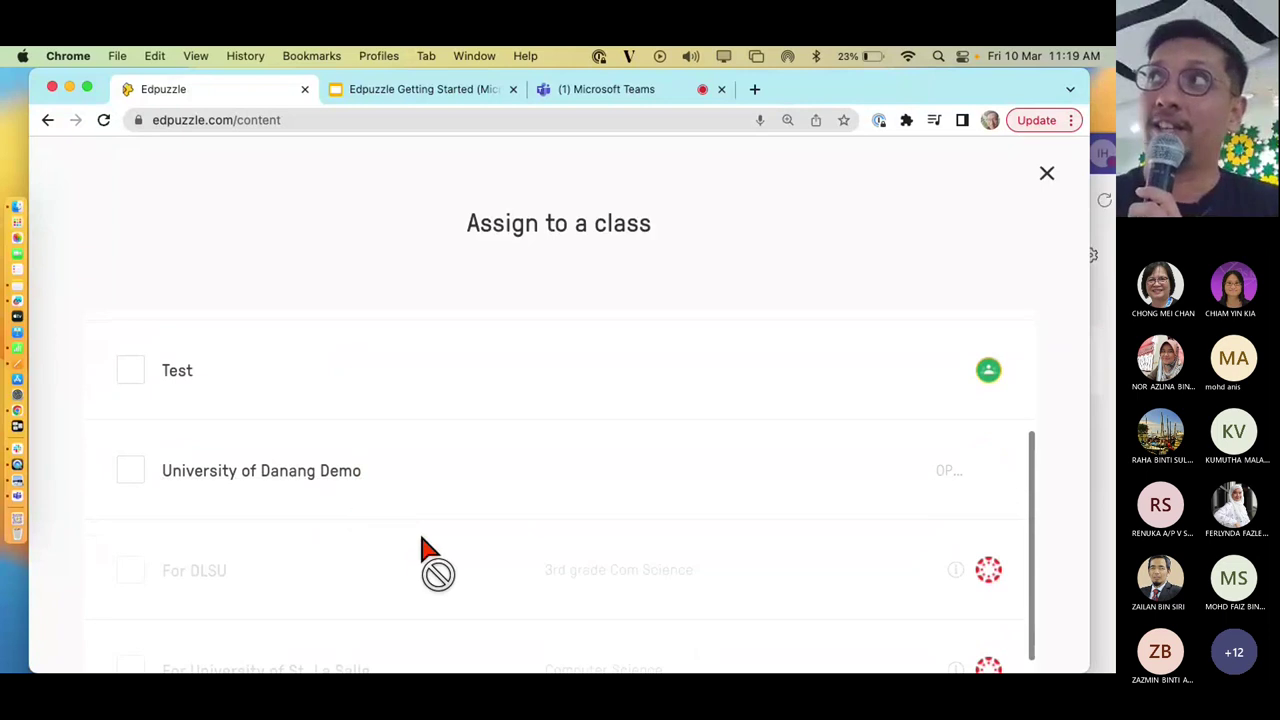
{"action": "scroll", "coordinate": [425, 555], "scroll_direction": "down", "scroll_amount": 1}
{"action": "scroll", "coordinate": [423, 545], "scroll_direction": "down", "scroll_amount": 2}
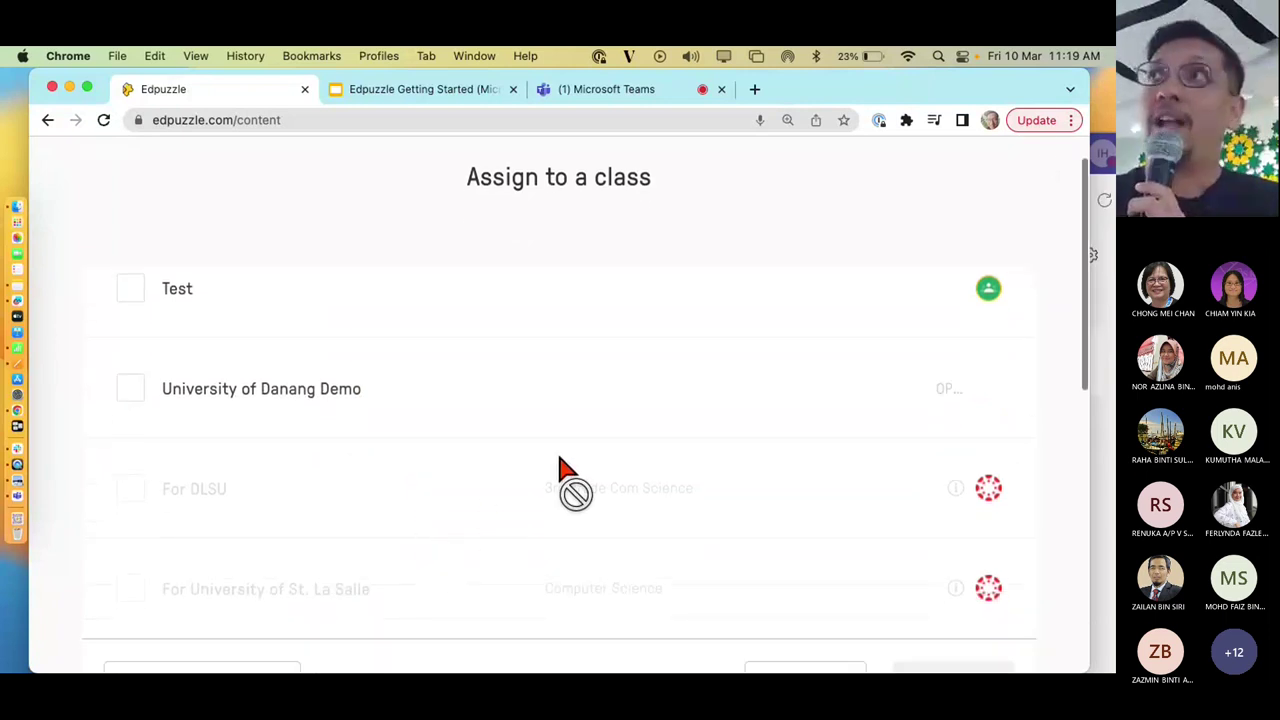
{"action": "scroll", "coordinate": [474, 475], "scroll_direction": "up", "scroll_amount": 3}
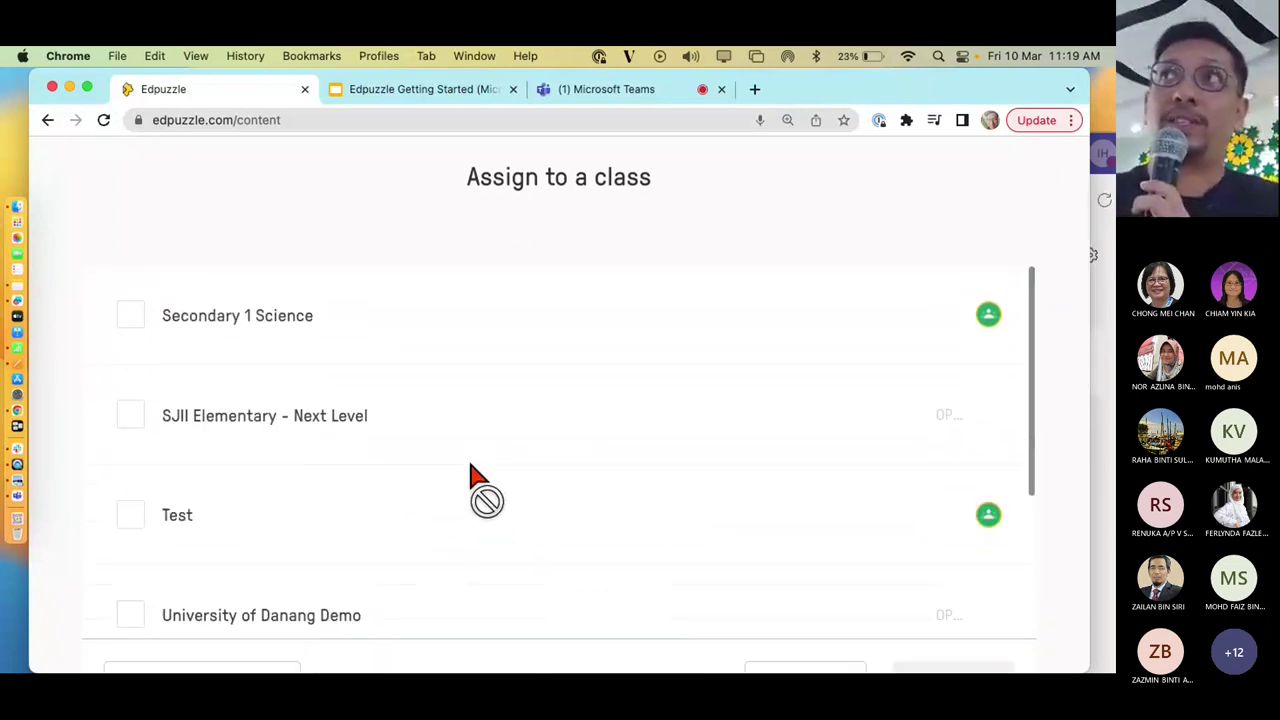
{"action": "left_click", "coordinate": [130, 317]}
{"action": "scroll", "coordinate": [380, 408], "scroll_direction": "up", "scroll_amount": 1}
{"action": "scroll", "coordinate": [517, 451], "scroll_direction": "down", "scroll_amount": 8}
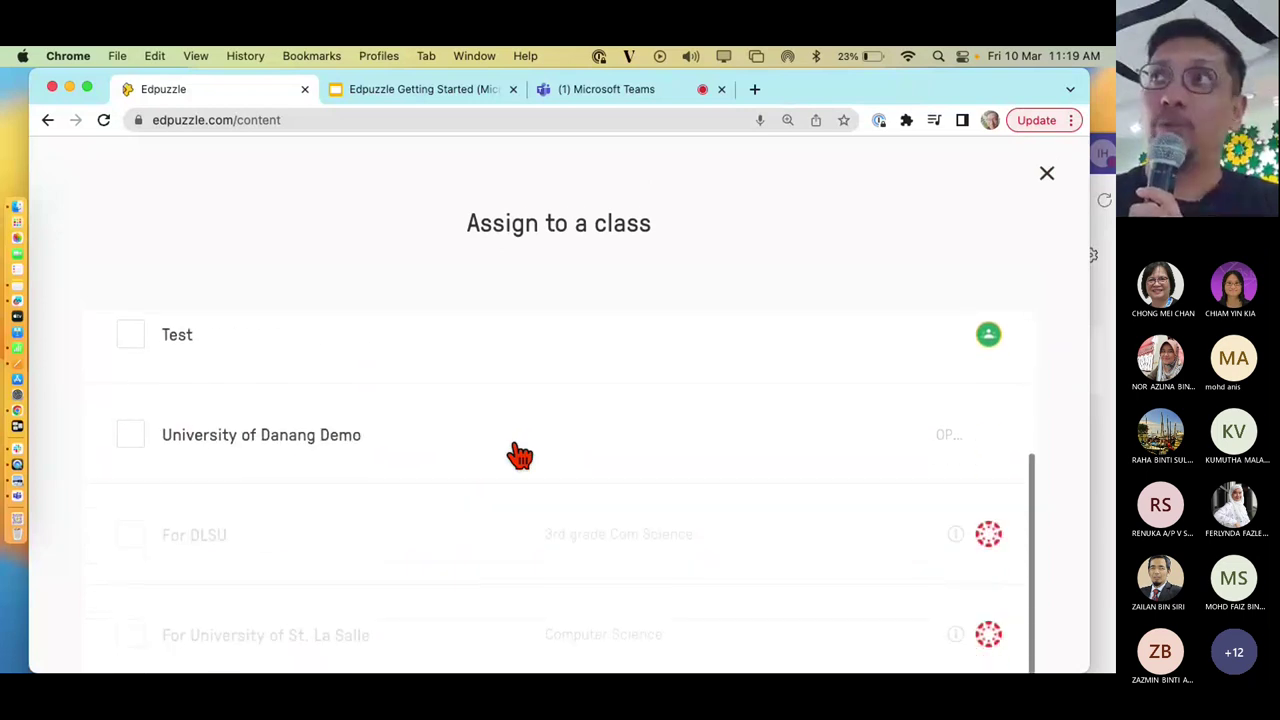
{"action": "scroll", "coordinate": [600, 434], "scroll_direction": "up", "scroll_amount": 3}
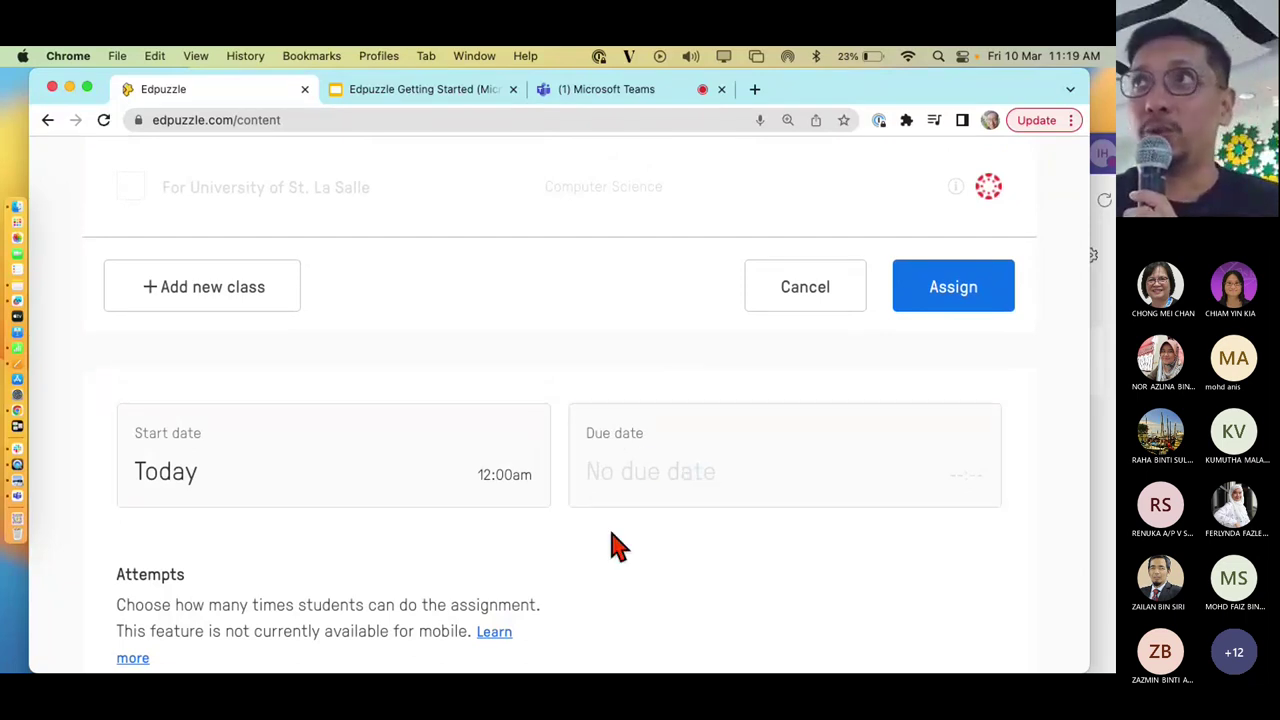
Check the assignment settings and the choices for the number of attempts, leaving the setting as it is
{"action": "scroll", "coordinate": [600, 580], "scroll_direction": "down", "scroll_amount": 3}
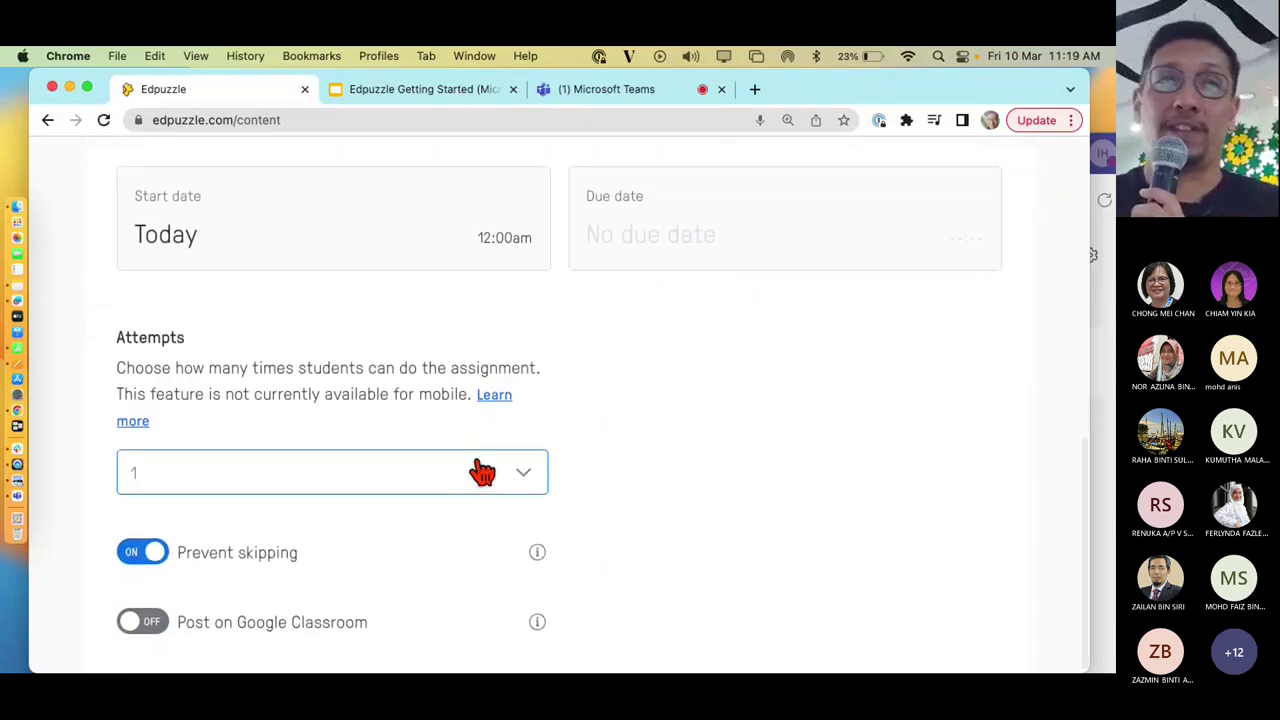
{"action": "left_click", "coordinate": [481, 474]}
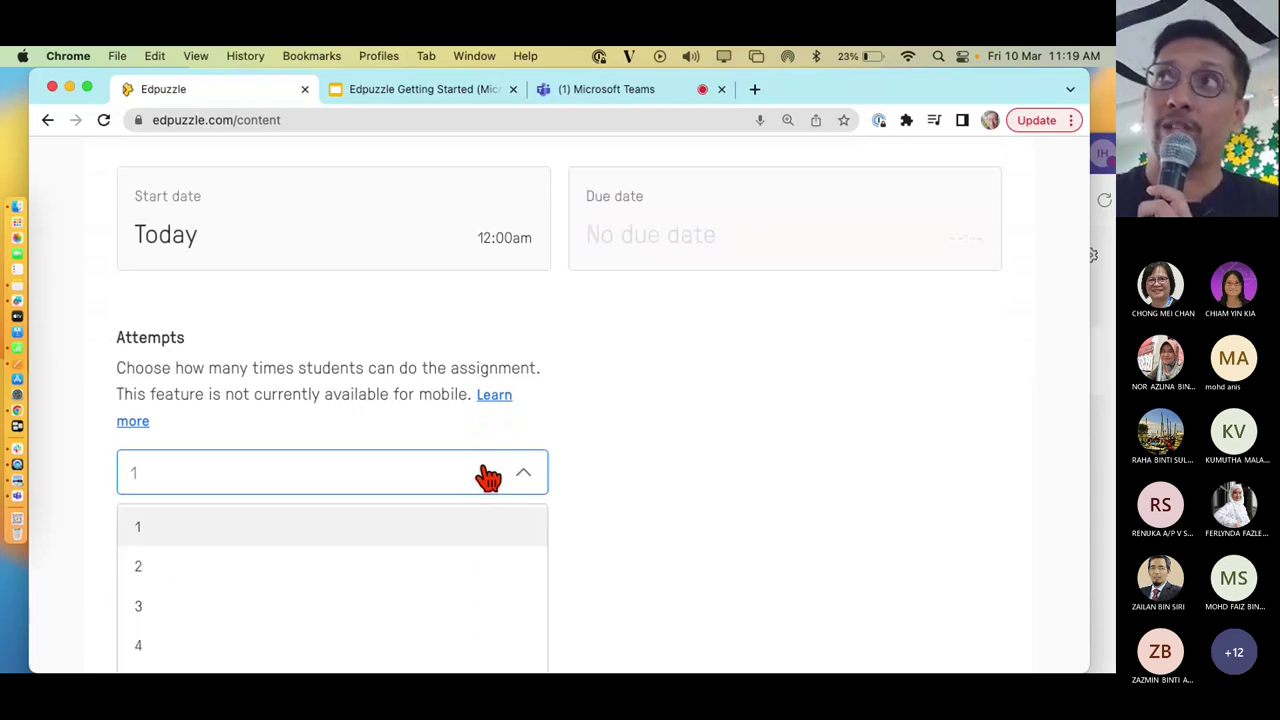
{"action": "left_click", "coordinate": [667, 477]}
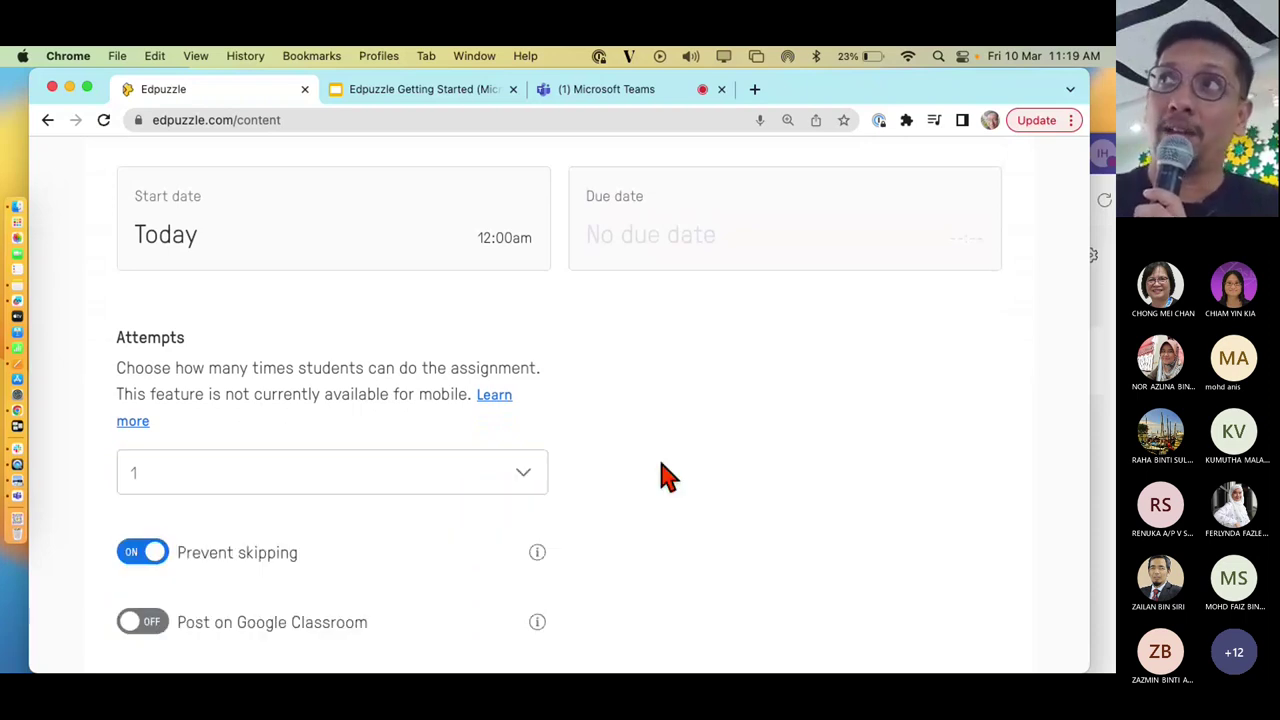
Assign the Digital Citizenship: Cyberbullying video to the selected class with the current settings
{"action": "scroll", "coordinate": [667, 475], "scroll_direction": "up", "scroll_amount": 3}
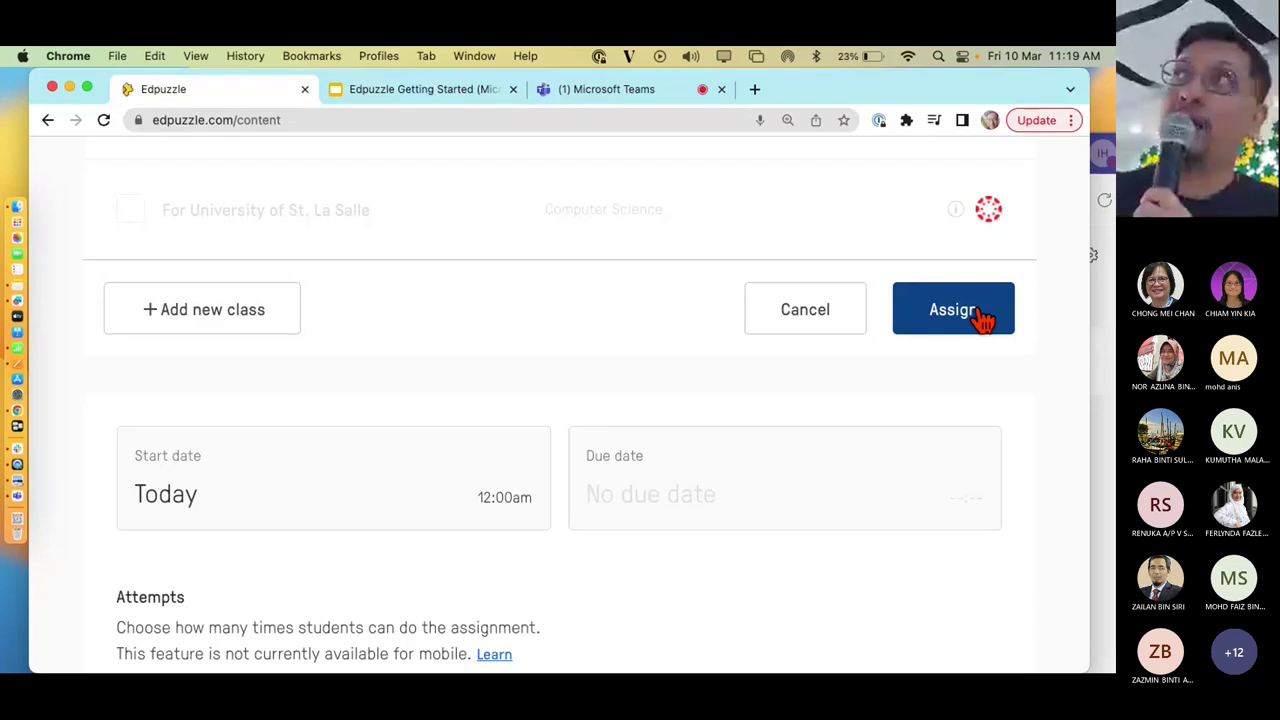
{"action": "left_click", "coordinate": [953, 310]}
{"action": "scroll", "coordinate": [651, 437], "scroll_direction": "up", "scroll_amount": 3}
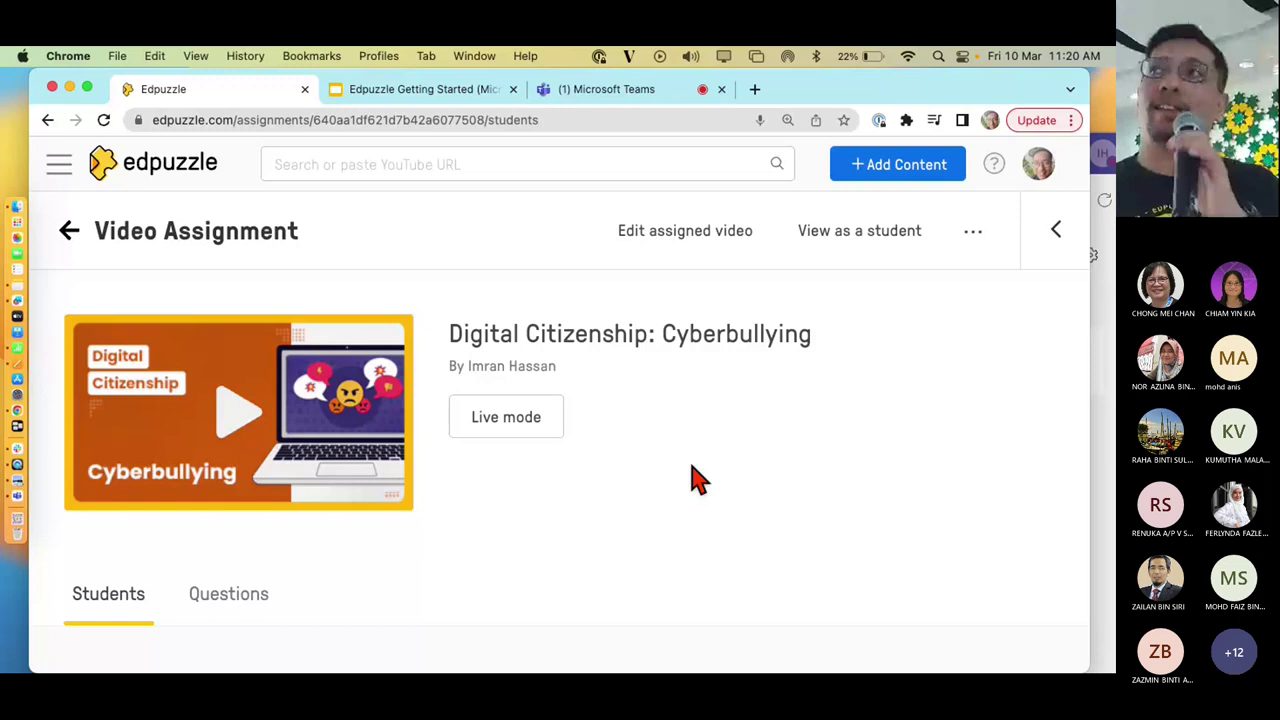
Check the Microsoft Teams meeting briefly, then return to the video assignment in Edpuzzle
{"action": "left_click", "coordinate": [650, 92]}
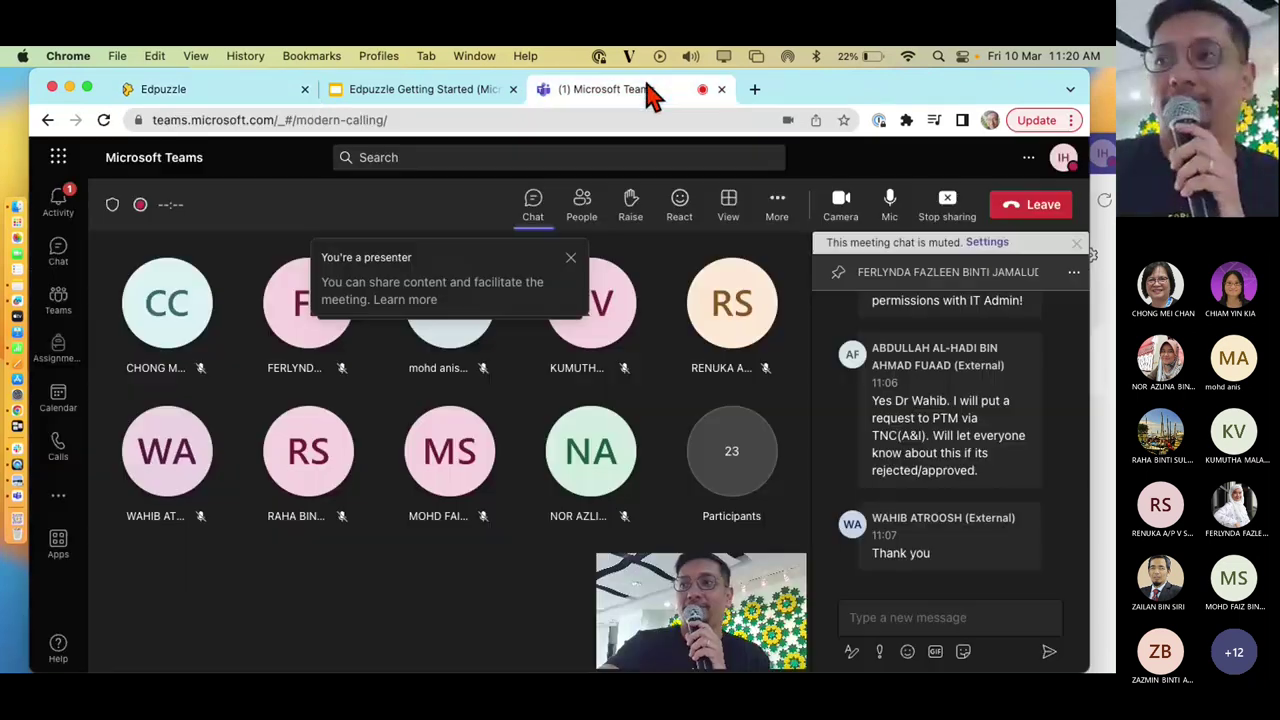
{"action": "left_click", "coordinate": [176, 96]}
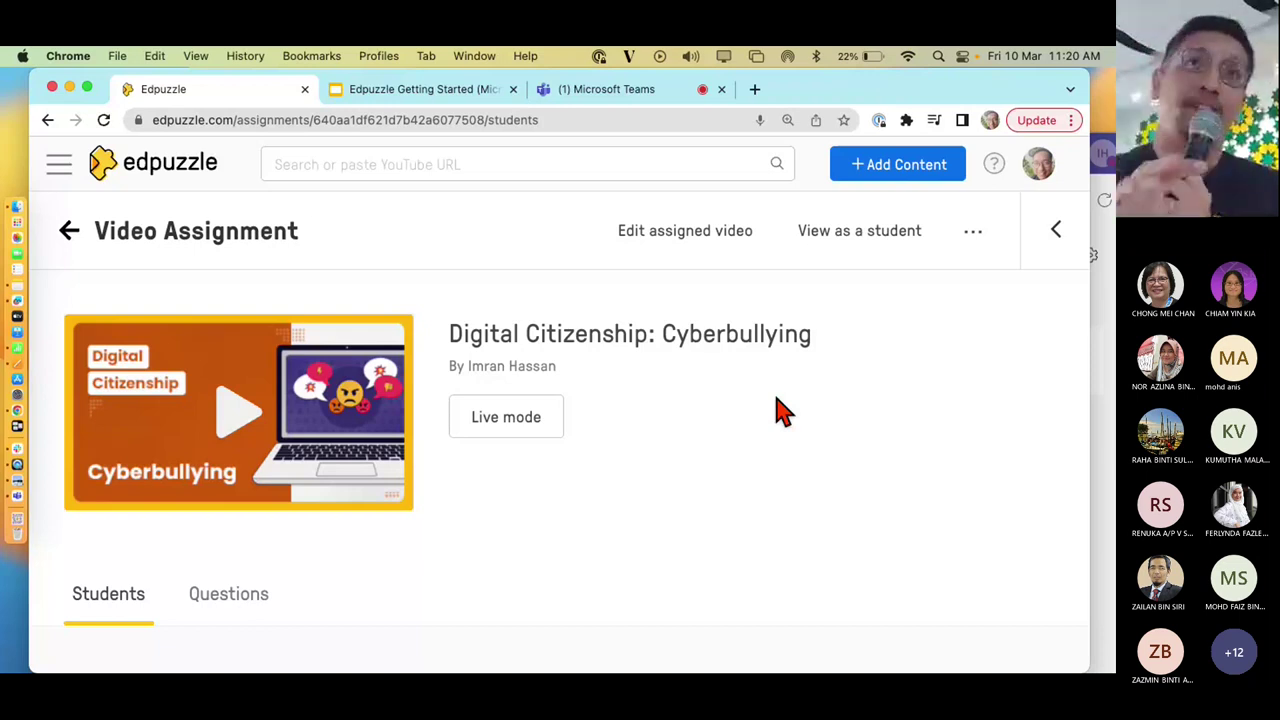
Review the assignment's student progress list and its question results, then return to the student view
{"action": "scroll", "coordinate": [780, 410], "scroll_direction": "down", "scroll_amount": 3}
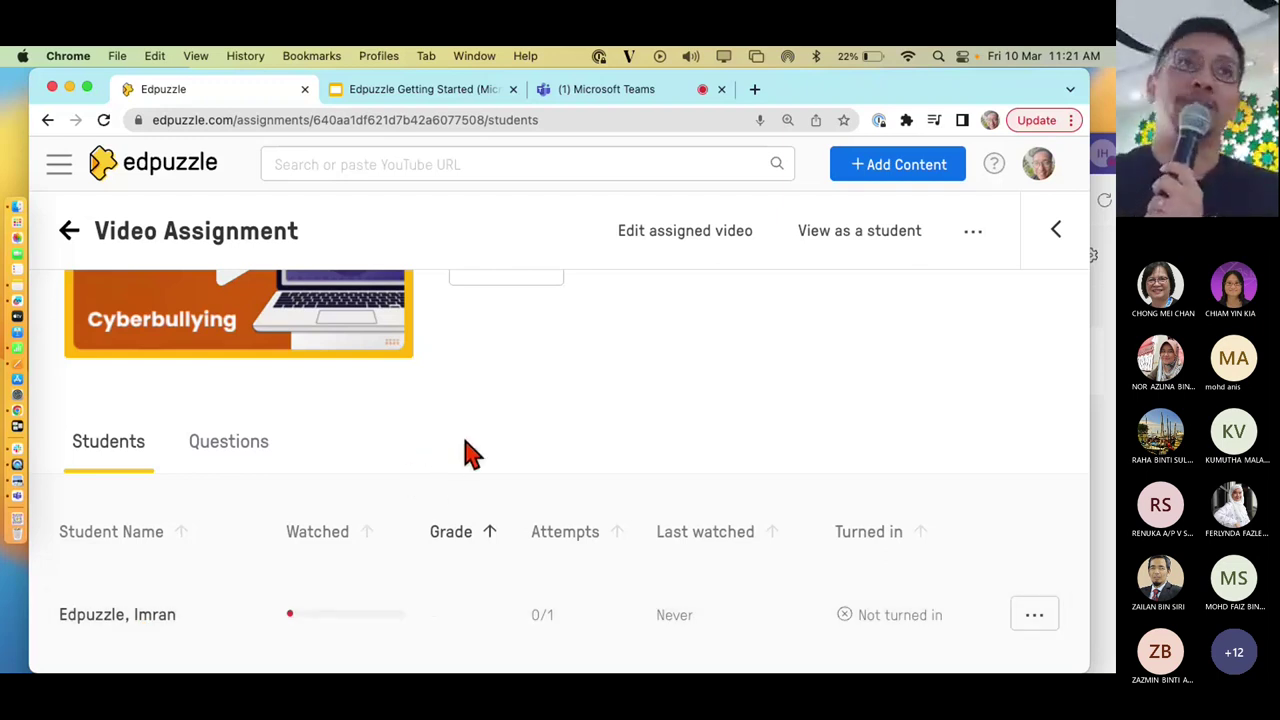
{"action": "left_click", "coordinate": [231, 462]}
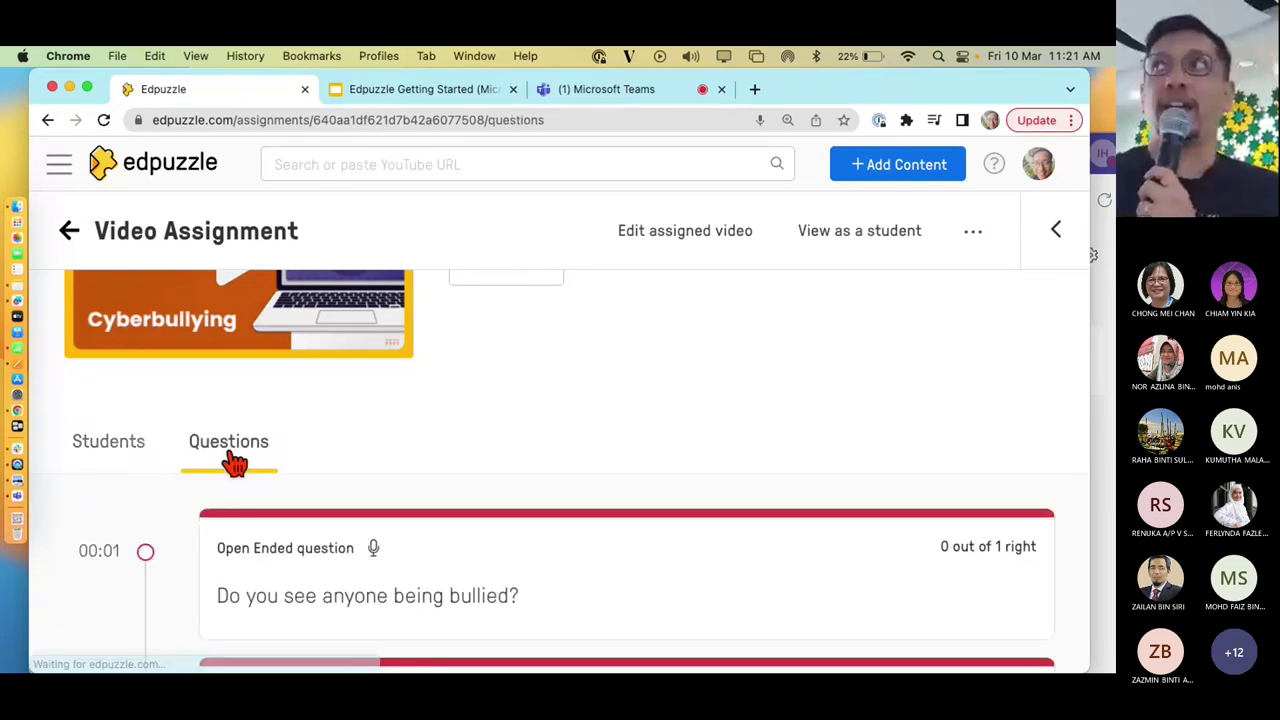
{"action": "scroll", "coordinate": [409, 471], "scroll_direction": "down", "scroll_amount": 5}
{"action": "scroll", "coordinate": [412, 466], "scroll_direction": "up", "scroll_amount": 10}
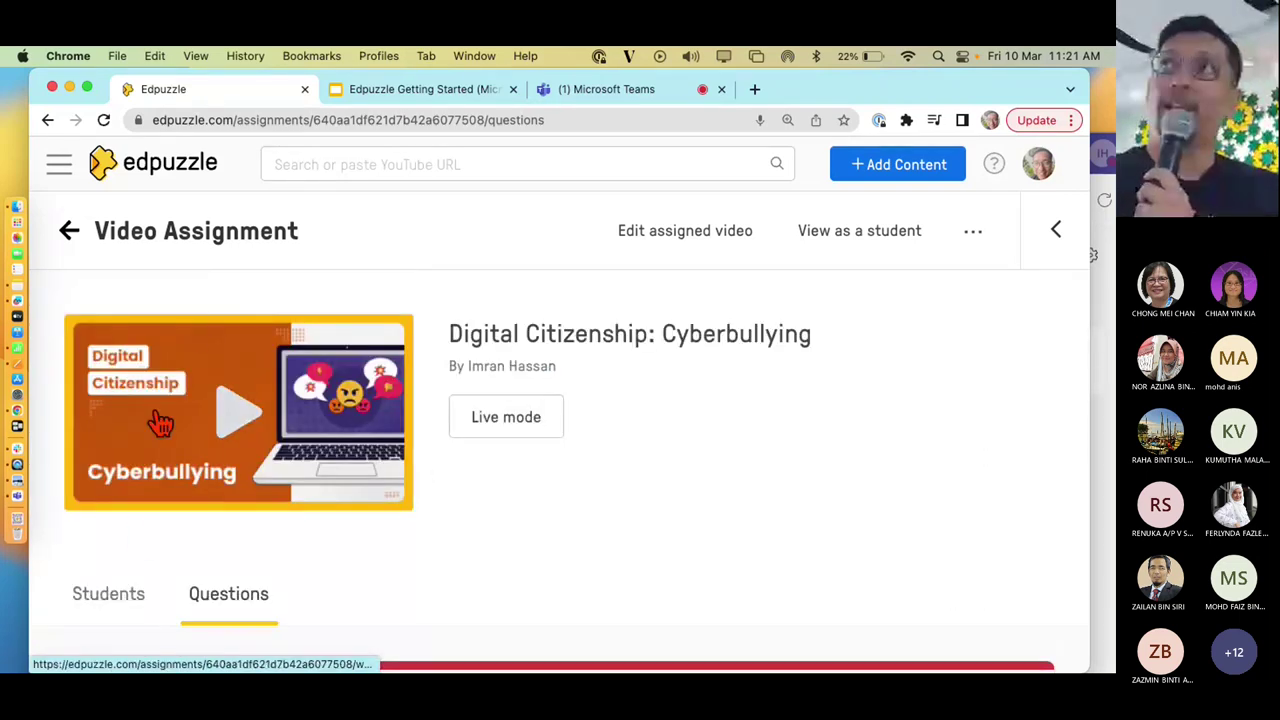
{"action": "left_click", "coordinate": [100, 600]}
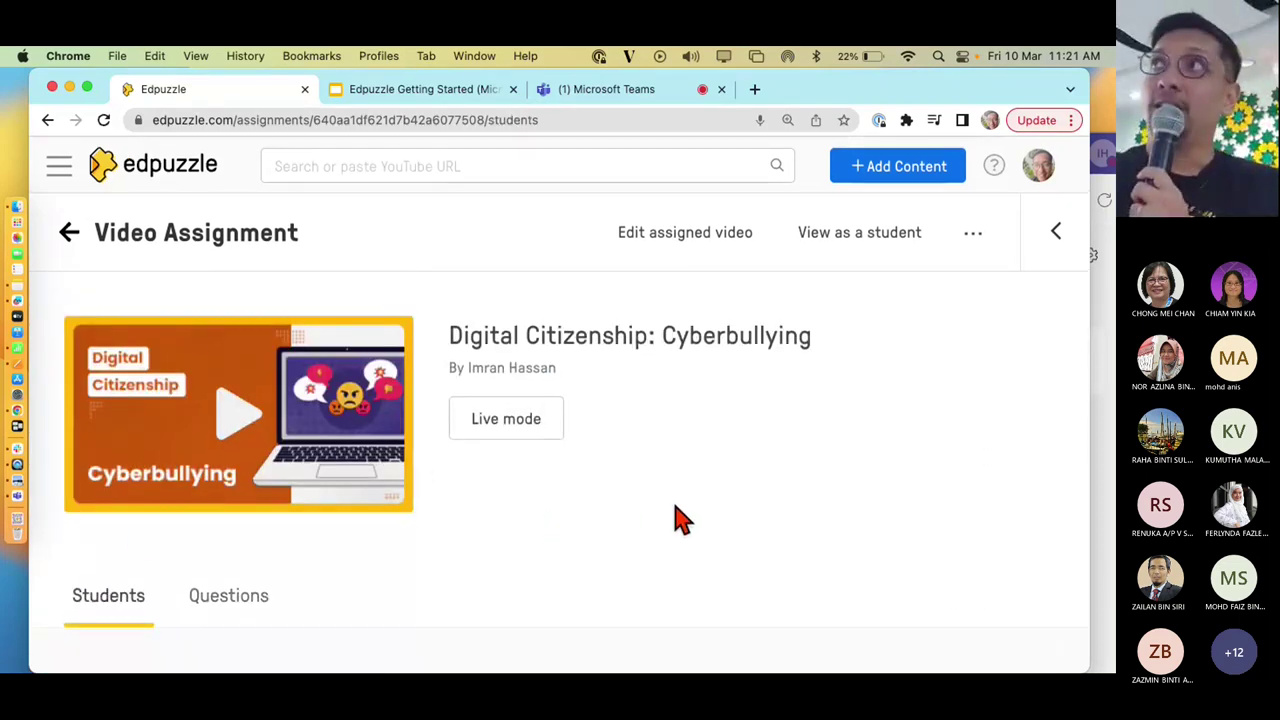
Open Live Mode for the cyberbullying assignment, read its instructions, and start the session for Secondary 1 Science
{"action": "left_click", "coordinate": [516, 428]}
{"action": "scroll", "coordinate": [709, 443], "scroll_direction": "down", "scroll_amount": 3}
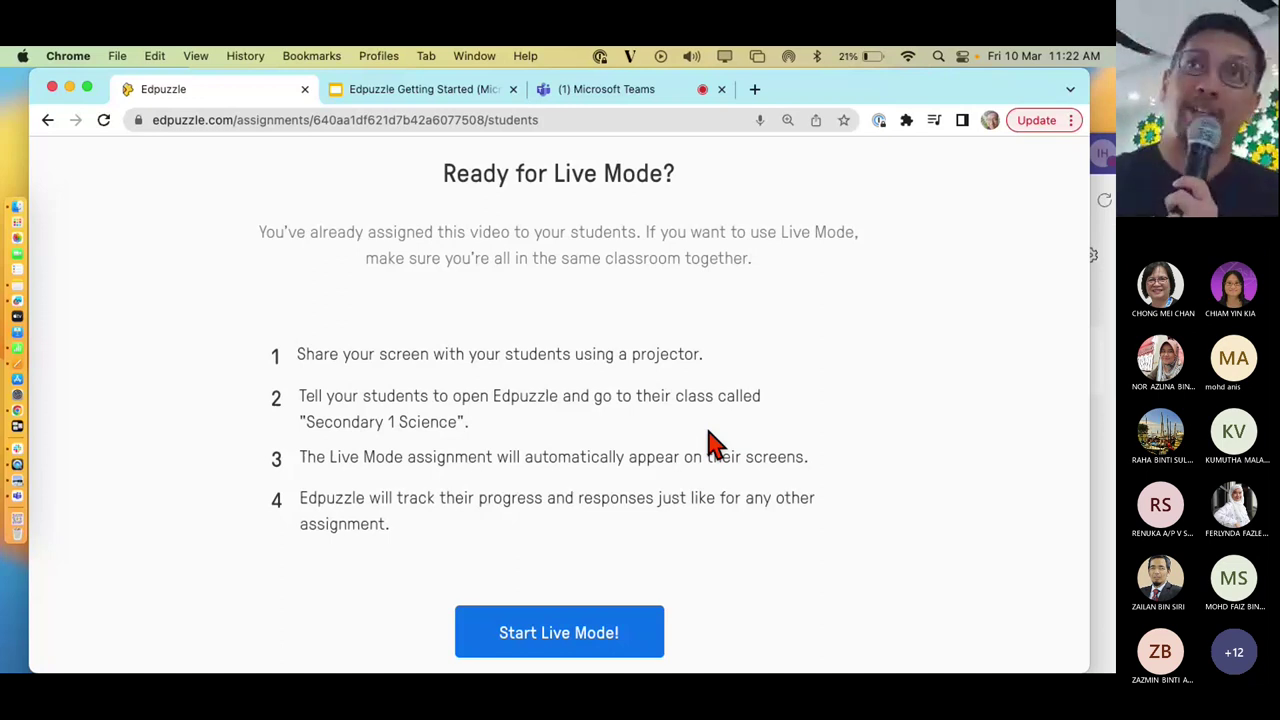
{"action": "left_click", "coordinate": [565, 645]}
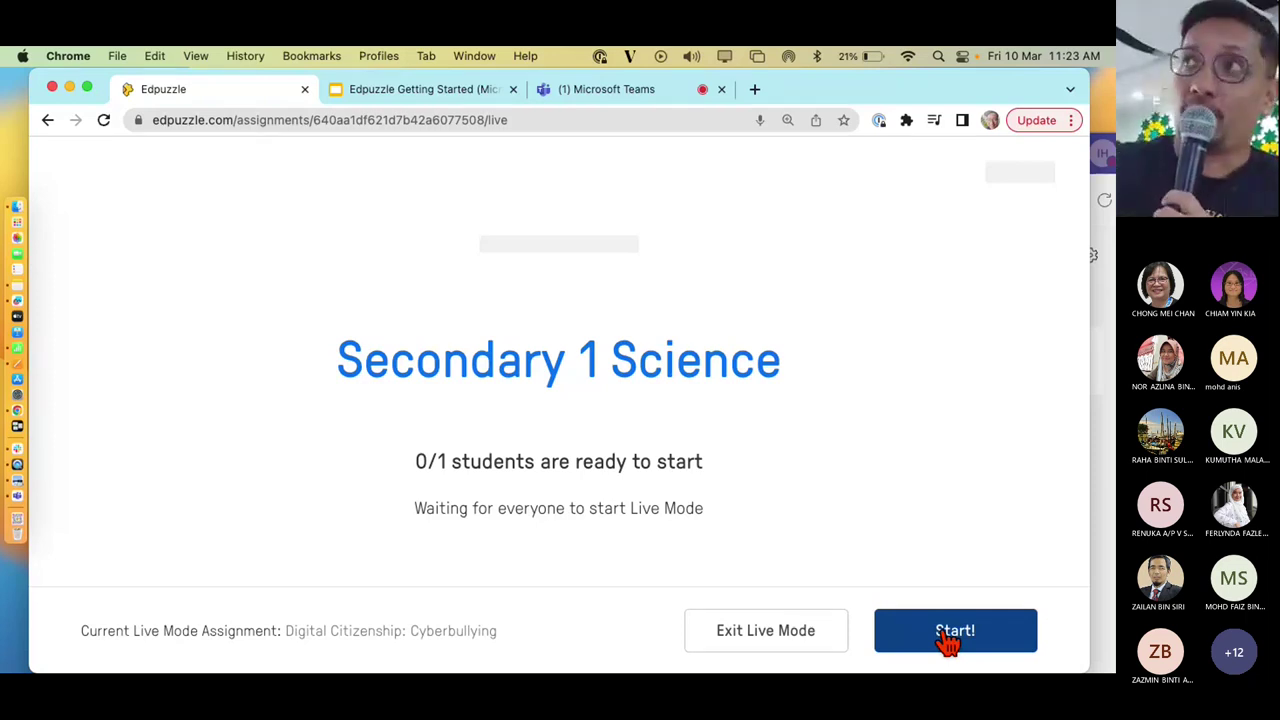
{"action": "left_click", "coordinate": [948, 632]}
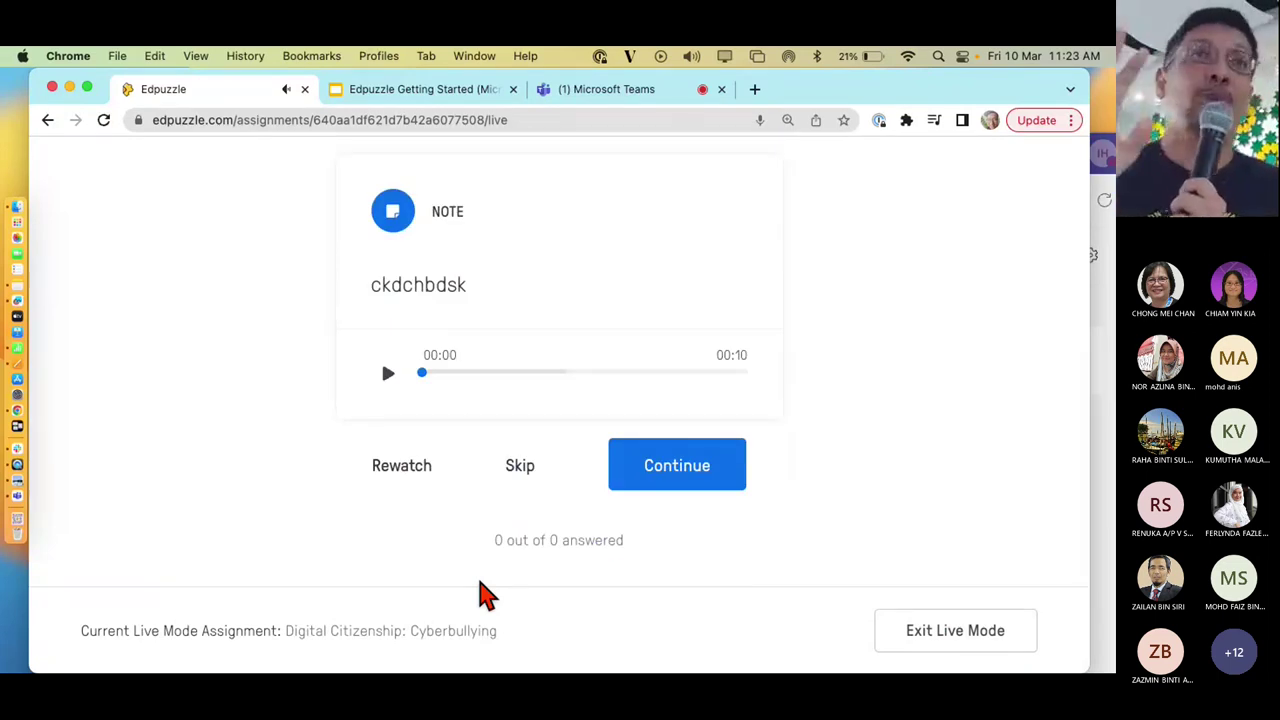
Look over the note in the live session and continue through its debate view to the video
{"action": "scroll", "coordinate": [485, 595], "scroll_direction": "up", "scroll_amount": 3}
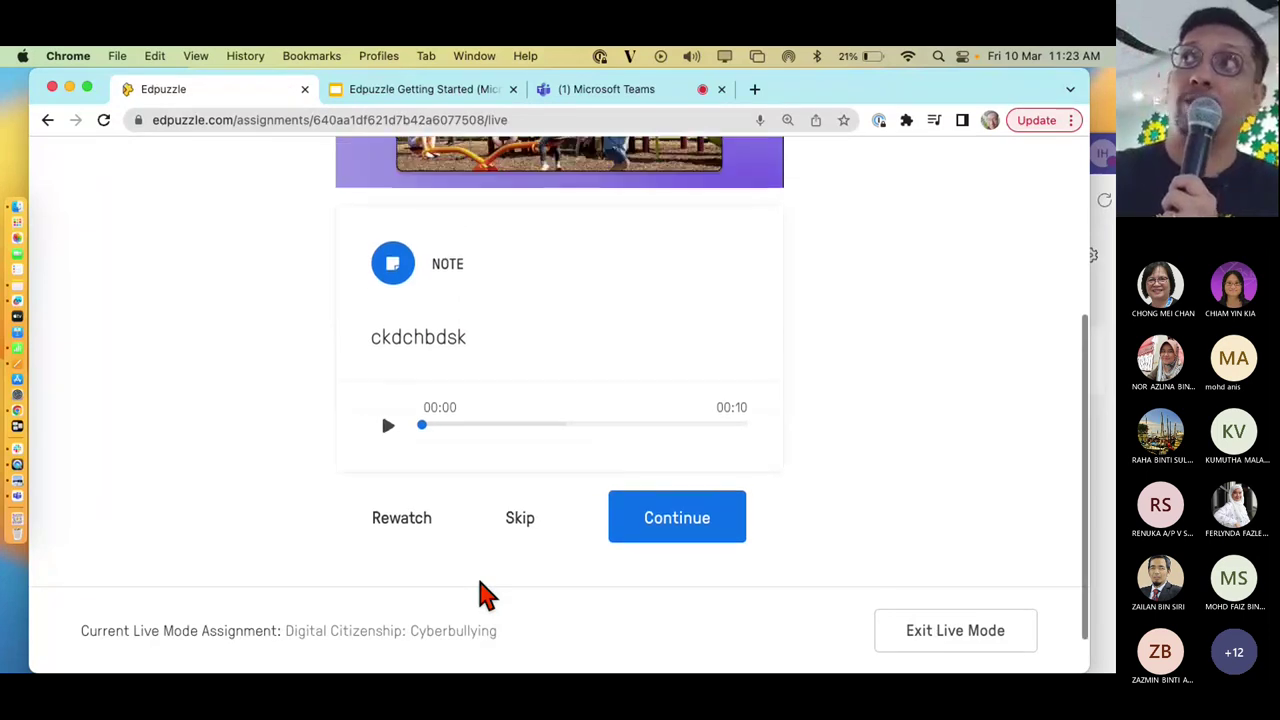
{"action": "scroll", "coordinate": [485, 595], "scroll_direction": "down", "scroll_amount": 3}
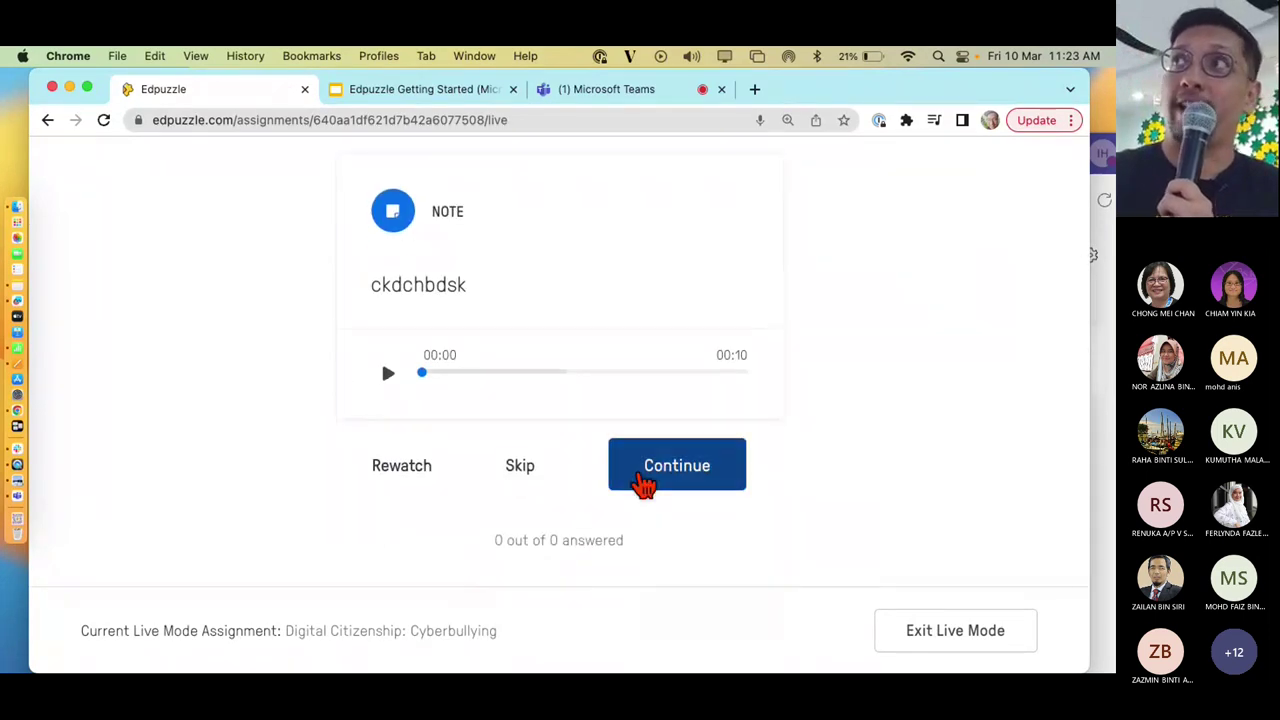
{"action": "left_click", "coordinate": [655, 490]}
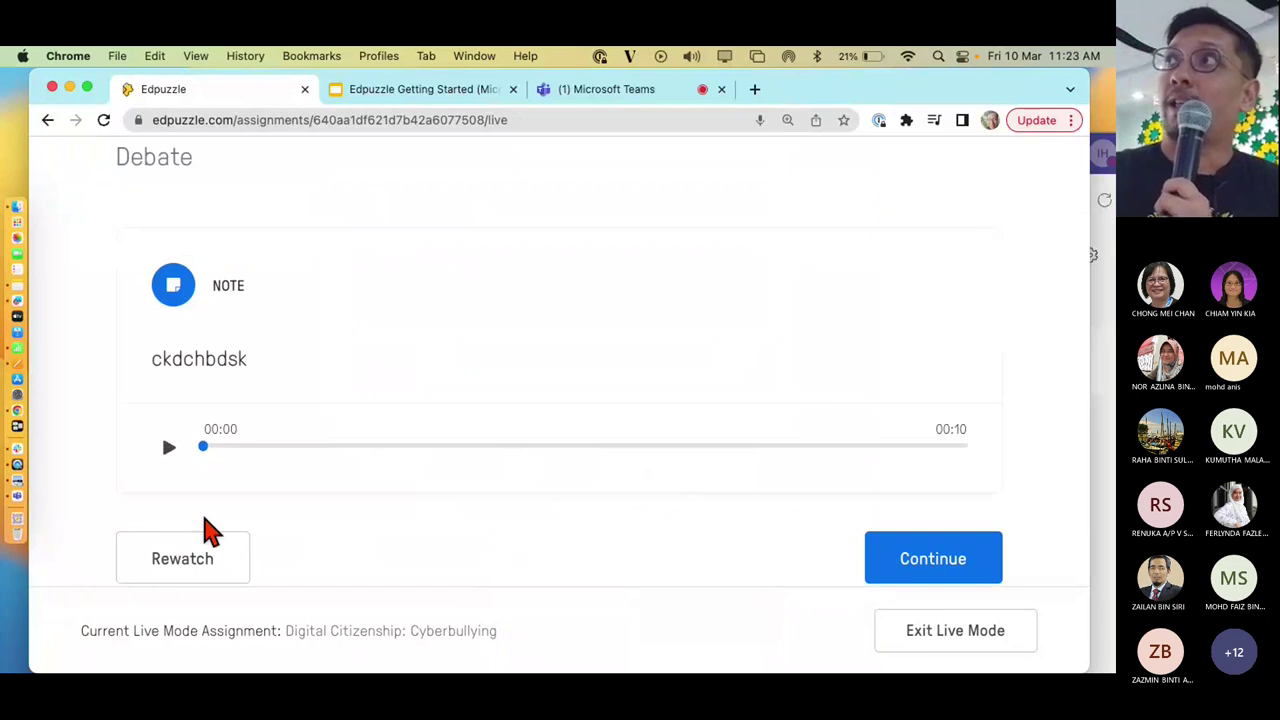
{"action": "left_click", "coordinate": [907, 566]}
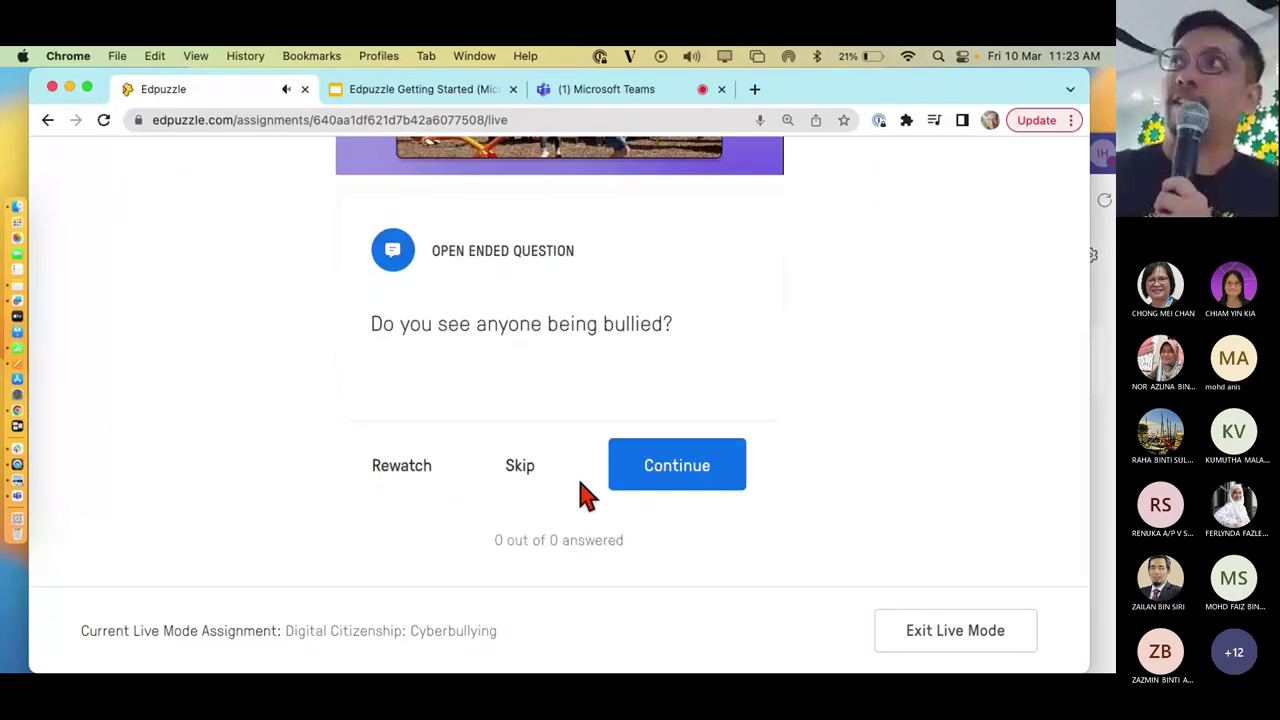
Continue to the debate view of the question "Do you see anyone being bullied?" and show the student responses
{"action": "left_click", "coordinate": [629, 477]}
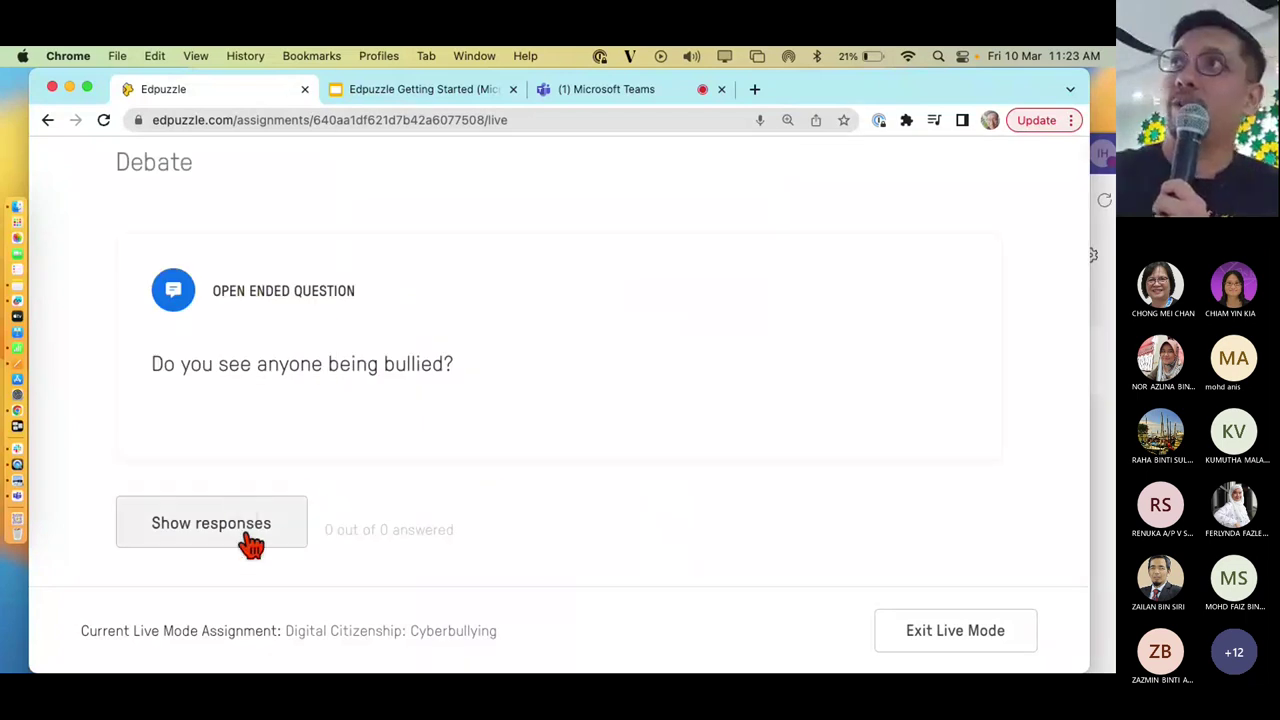
{"action": "scroll", "coordinate": [477, 480], "scroll_direction": "up", "scroll_amount": 1}
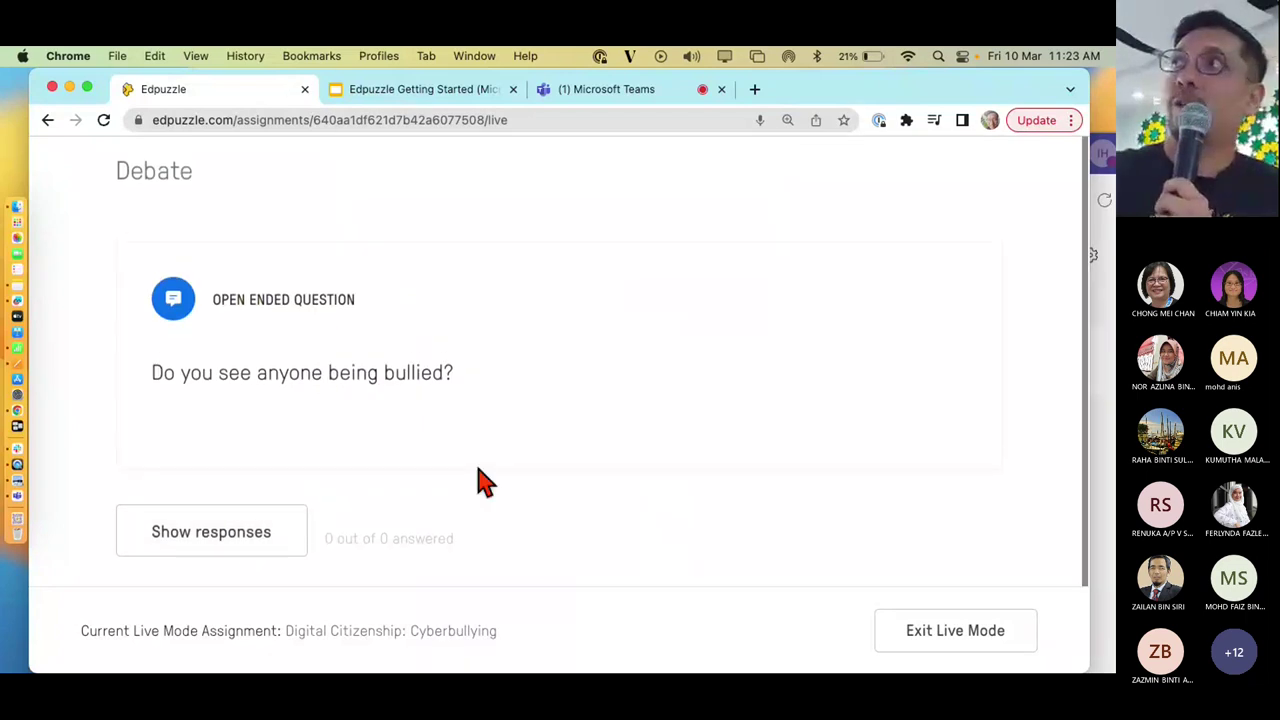
{"action": "left_click", "coordinate": [209, 545]}
{"action": "scroll", "coordinate": [495, 497], "scroll_direction": "down", "scroll_amount": 1}
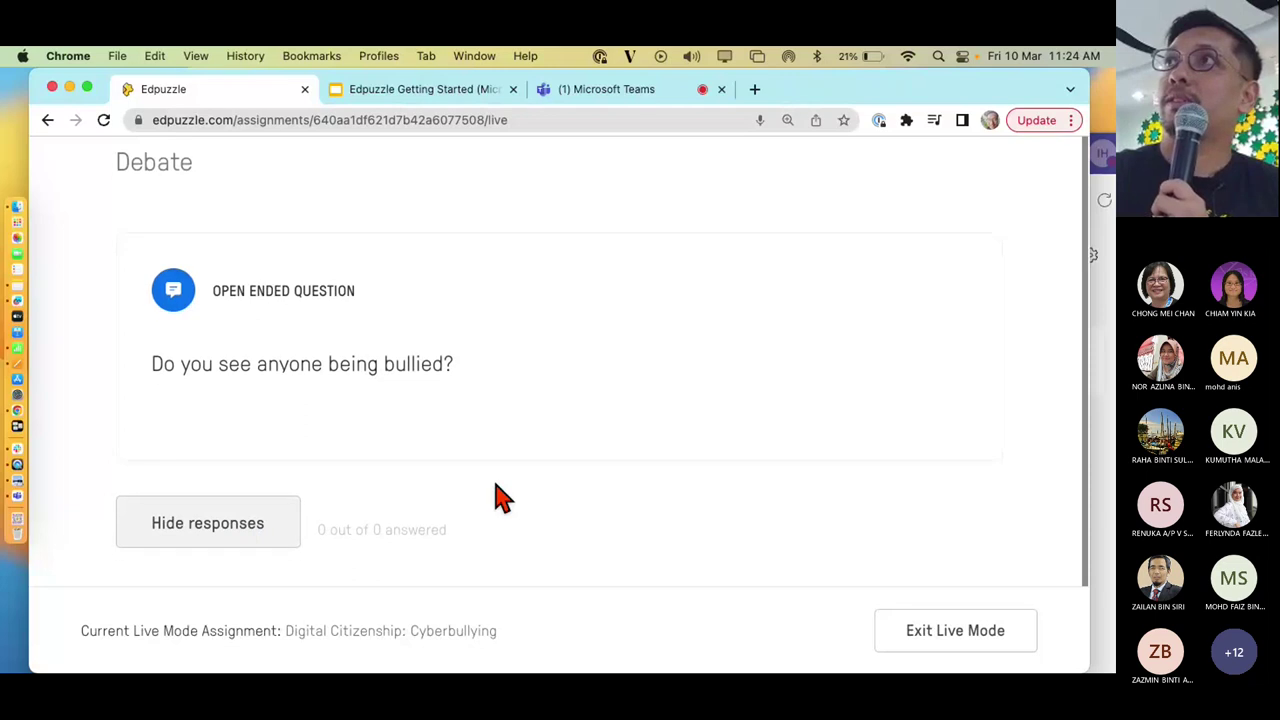
{"action": "scroll", "coordinate": [500, 497], "scroll_direction": "up", "scroll_amount": 1}
{"action": "scroll", "coordinate": [500, 497], "scroll_direction": "down", "scroll_amount": 1}
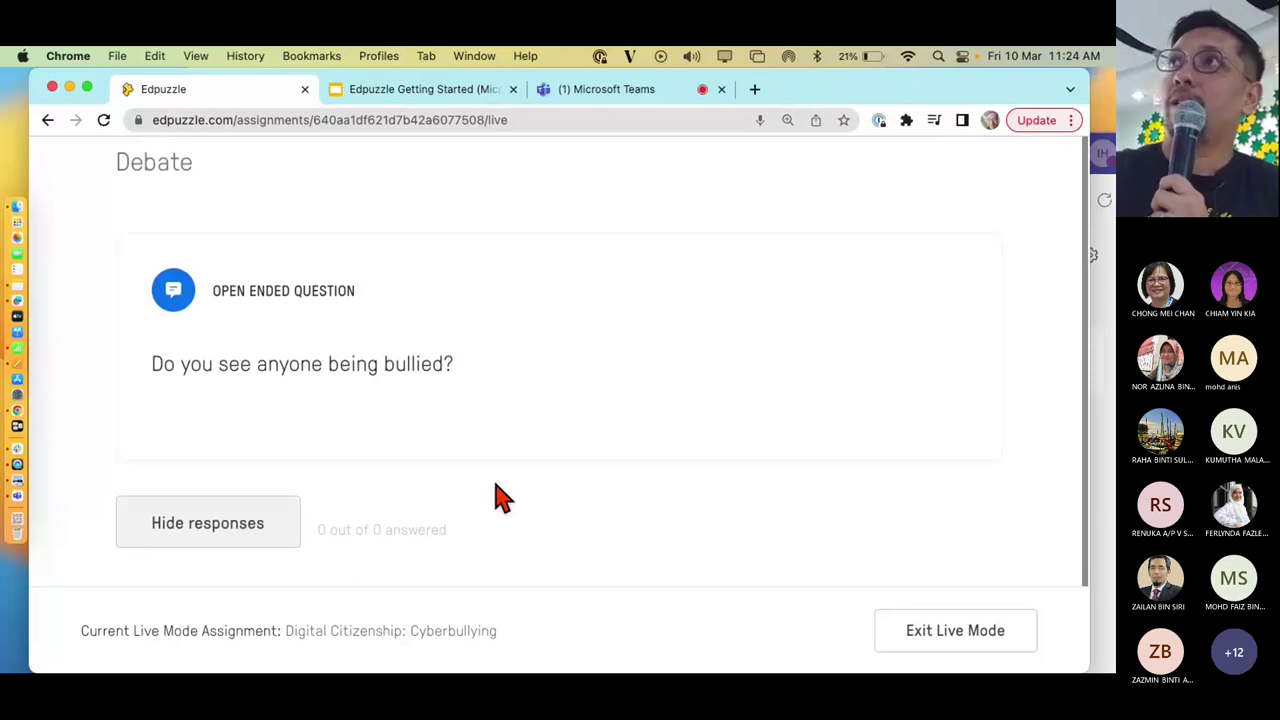
Go back to the video assignment and start the Live Mode session again for Secondary 1 Science
{"action": "left_click", "coordinate": [46, 120]}
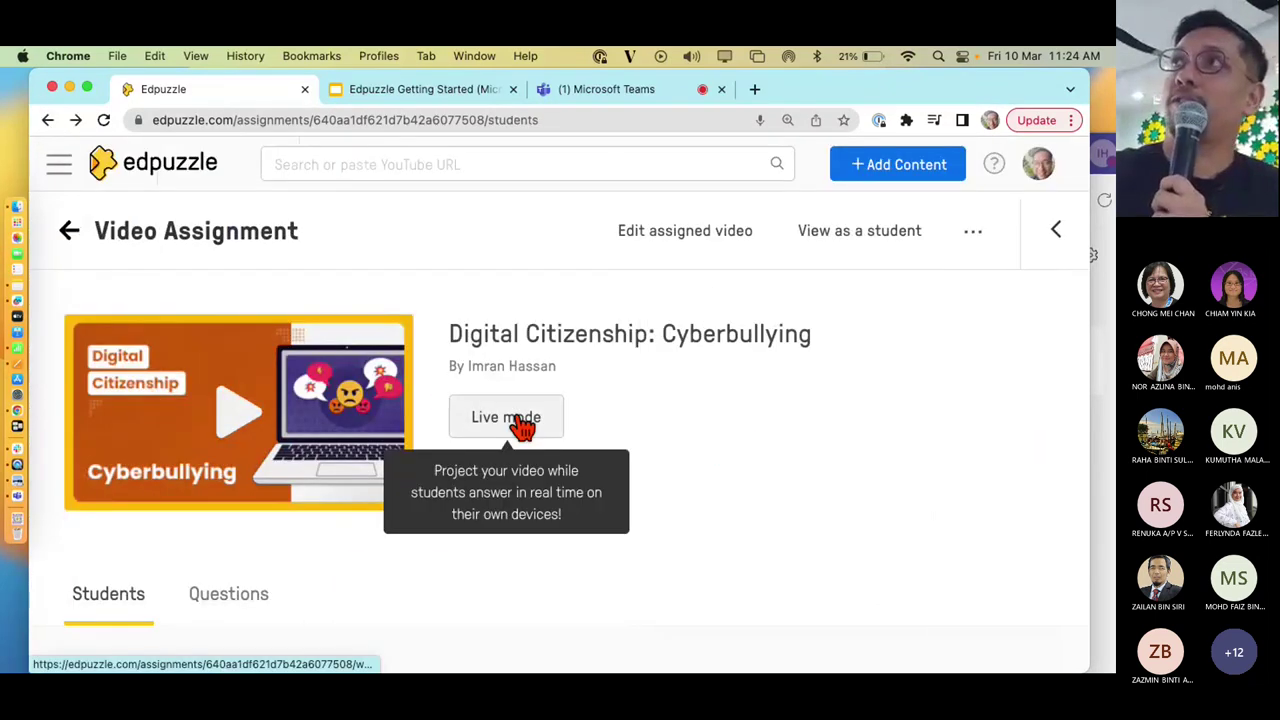
{"action": "left_click", "coordinate": [522, 426]}
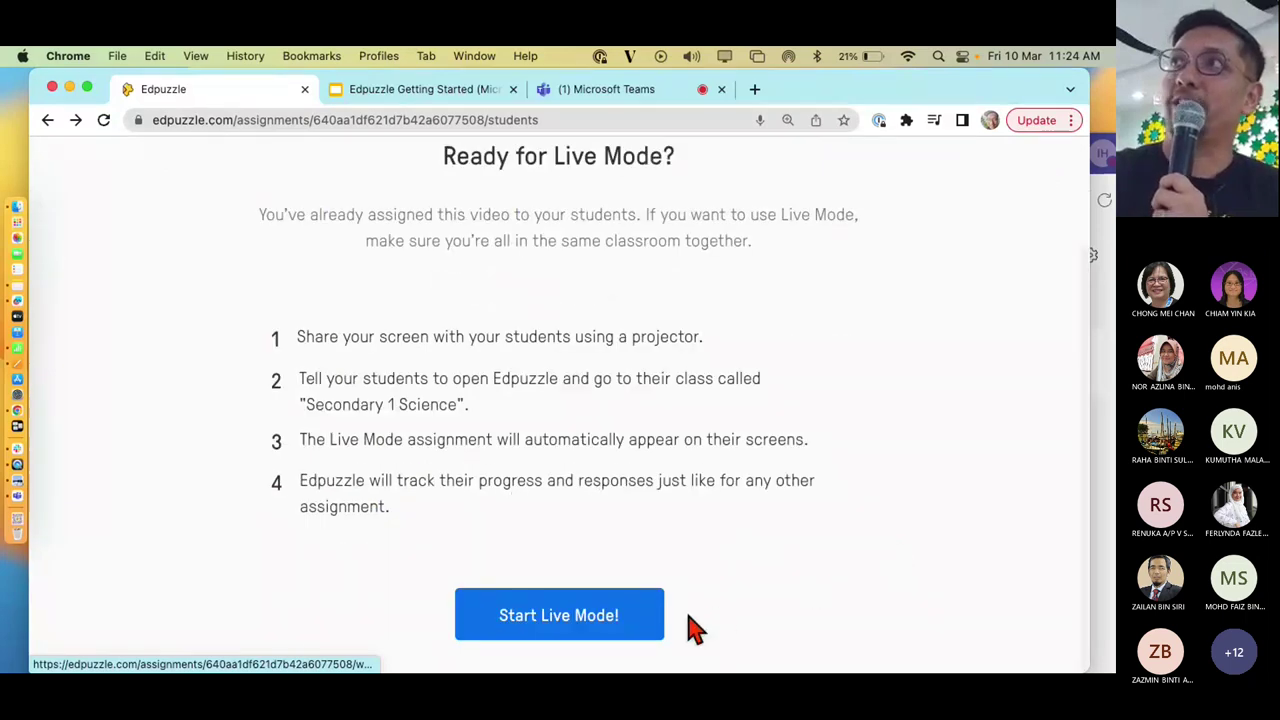
{"action": "left_click", "coordinate": [597, 617]}
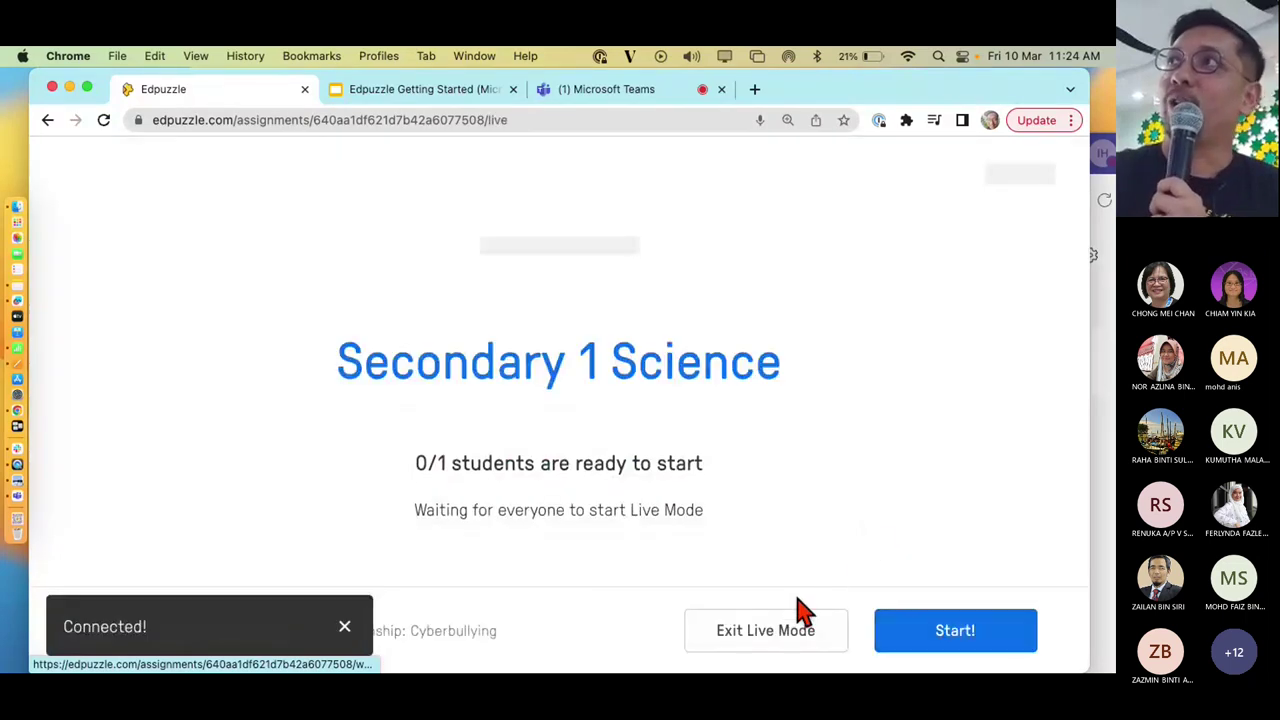
{"action": "left_click", "coordinate": [944, 635]}
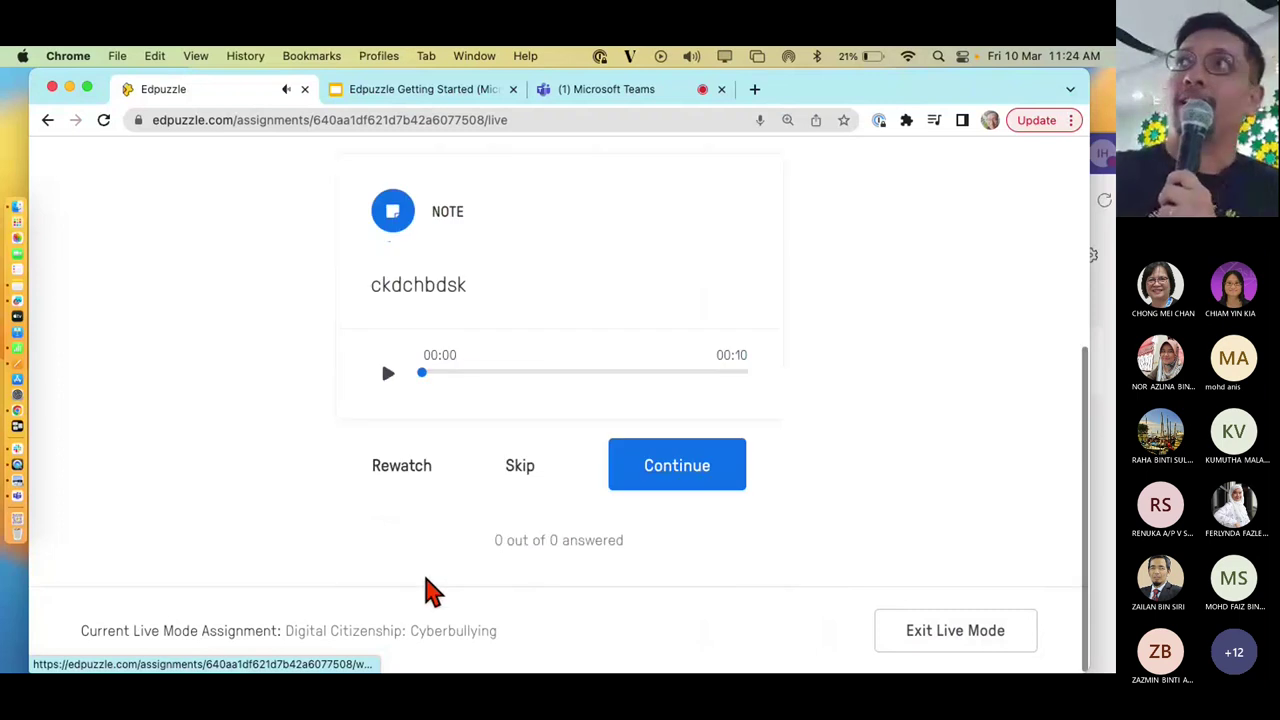
Skip the note and the first open-ended question, then jump to the next question marker in the video
{"action": "left_click", "coordinate": [520, 466]}
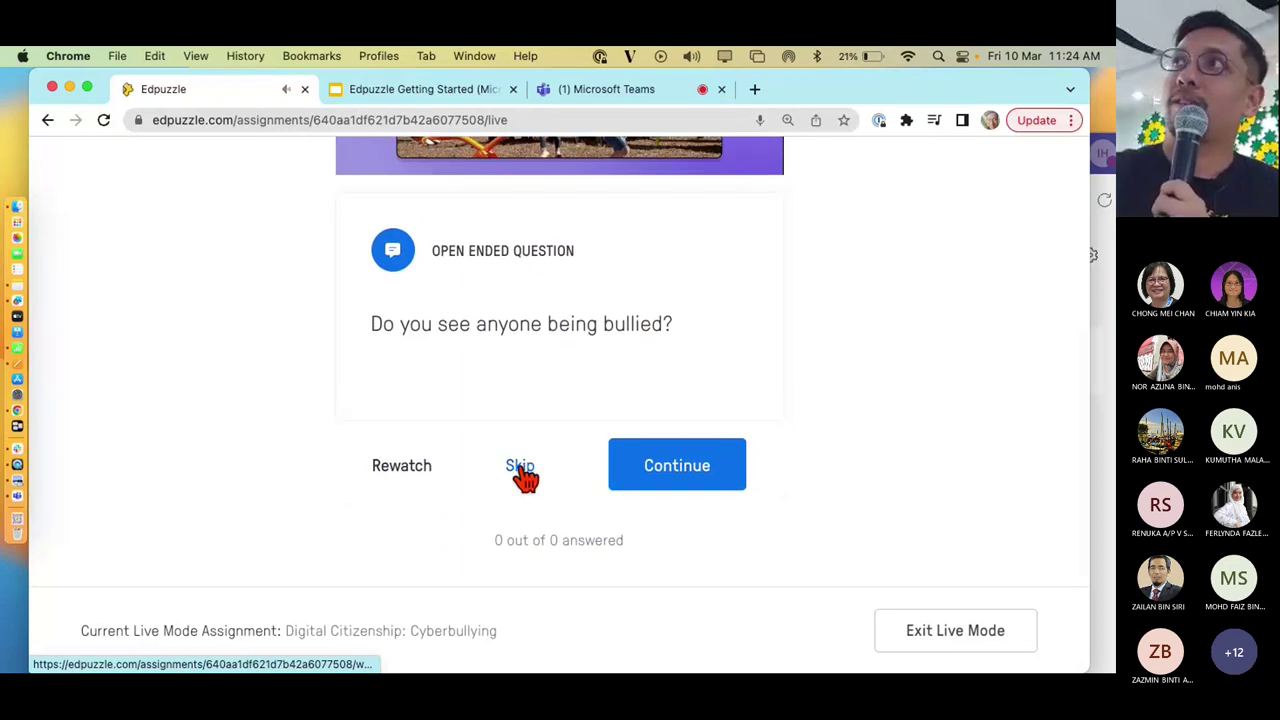
{"action": "left_click", "coordinate": [520, 467]}
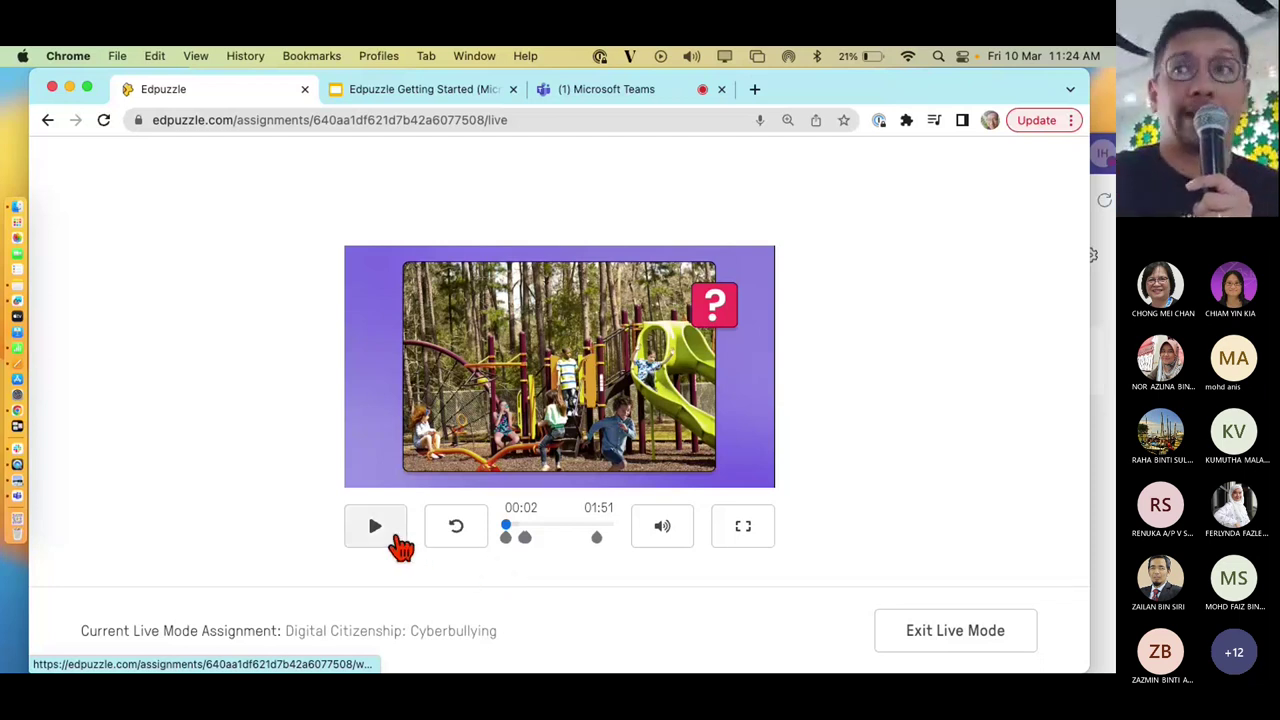
{"action": "left_click", "coordinate": [526, 540]}
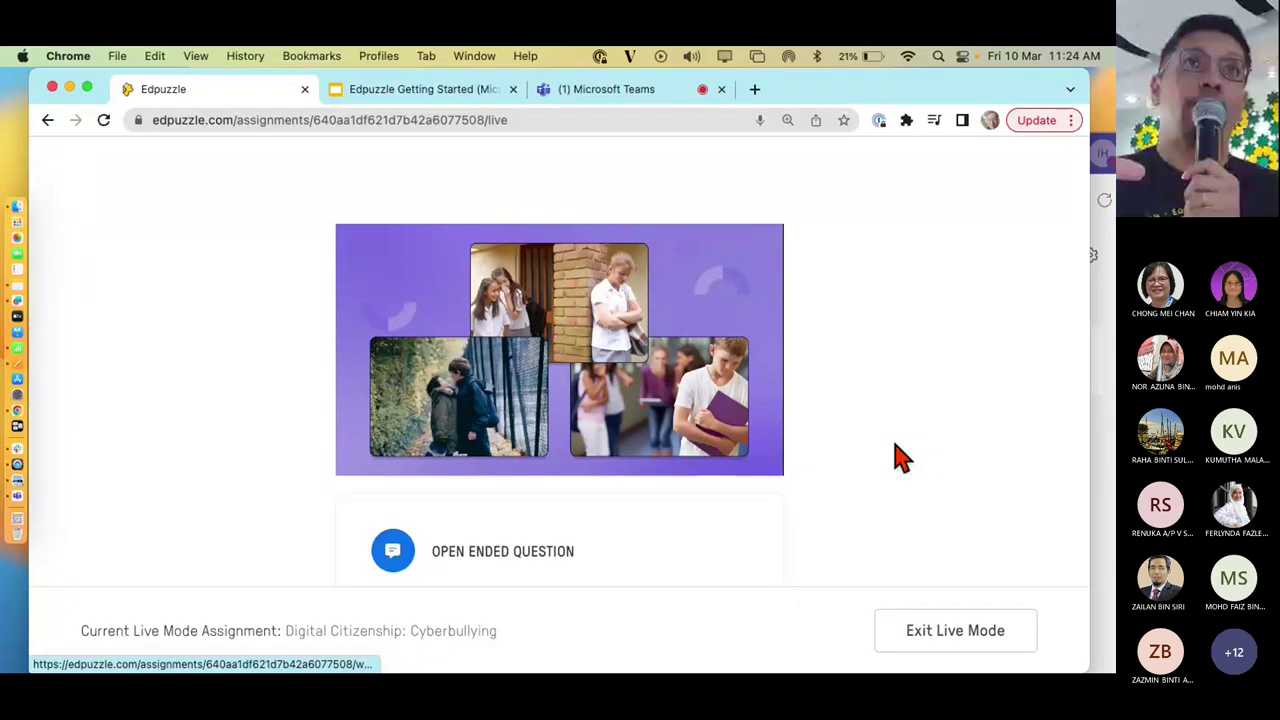
Read the question "What do you find difficult so far?" and continue to its debate view
{"action": "scroll", "coordinate": [898, 458], "scroll_direction": "down", "scroll_amount": 2}
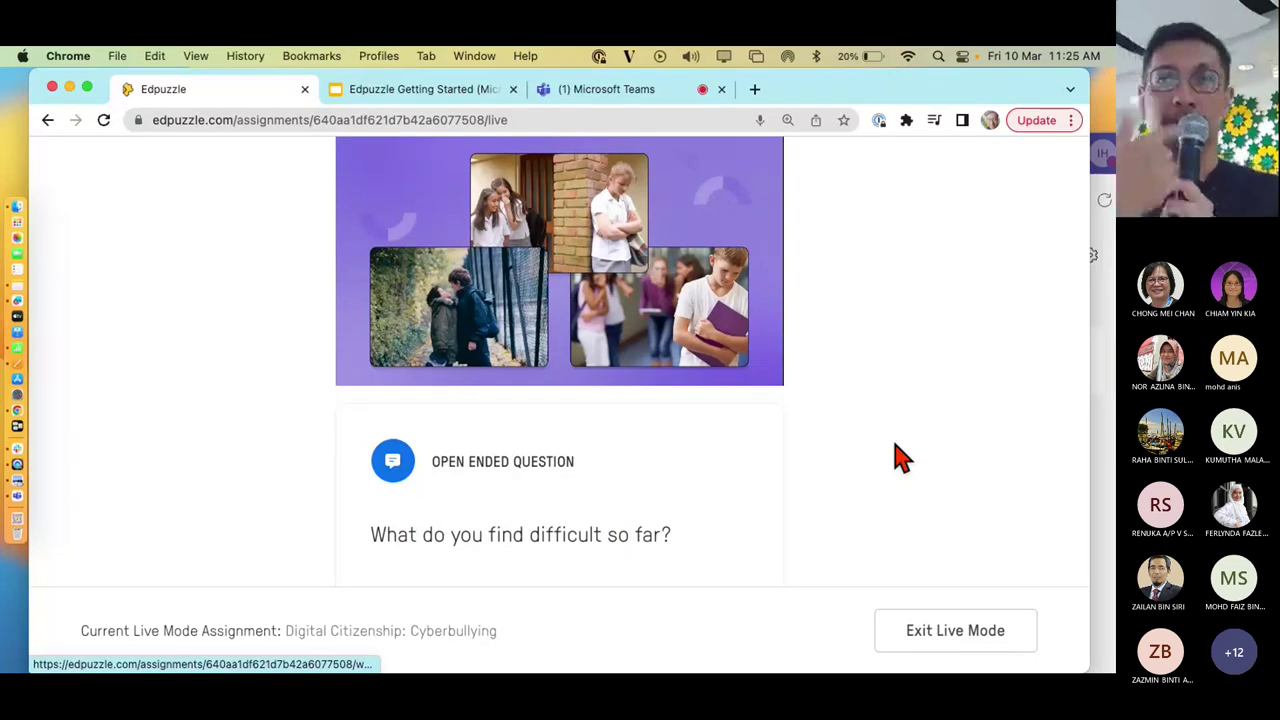
{"action": "scroll", "coordinate": [897, 458], "scroll_direction": "down", "scroll_amount": 3}
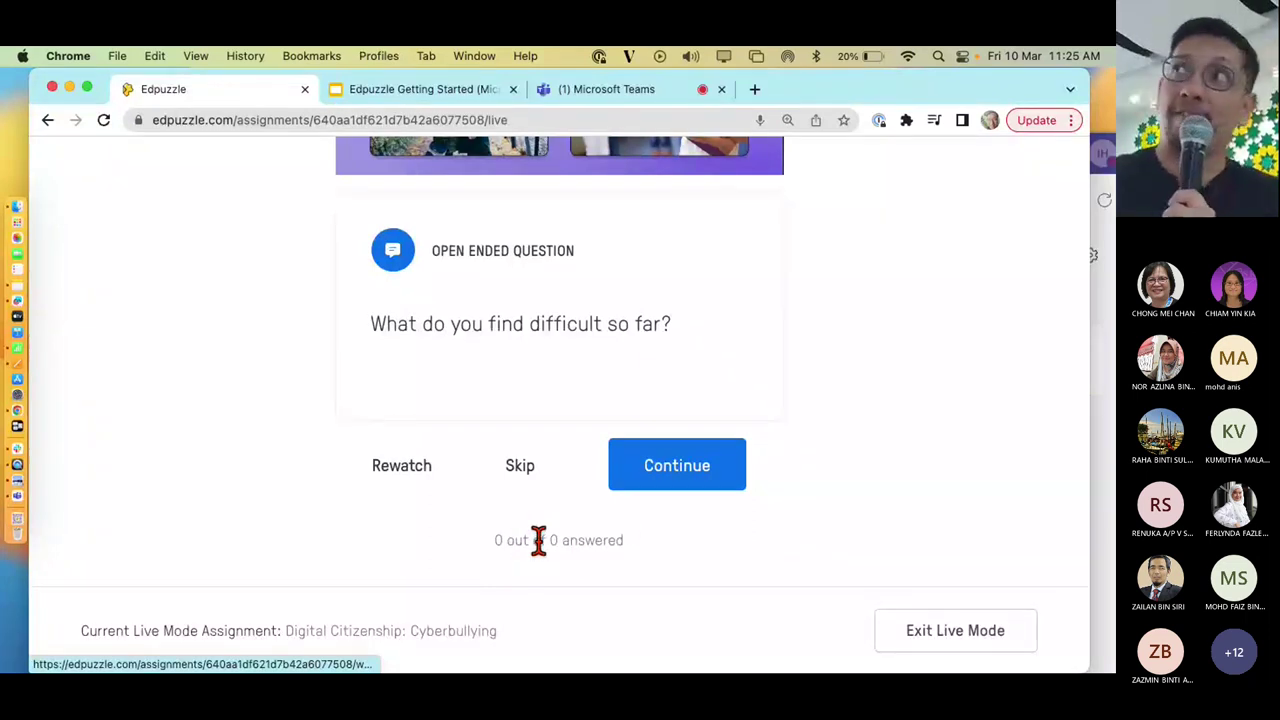
{"action": "left_click", "coordinate": [670, 487]}
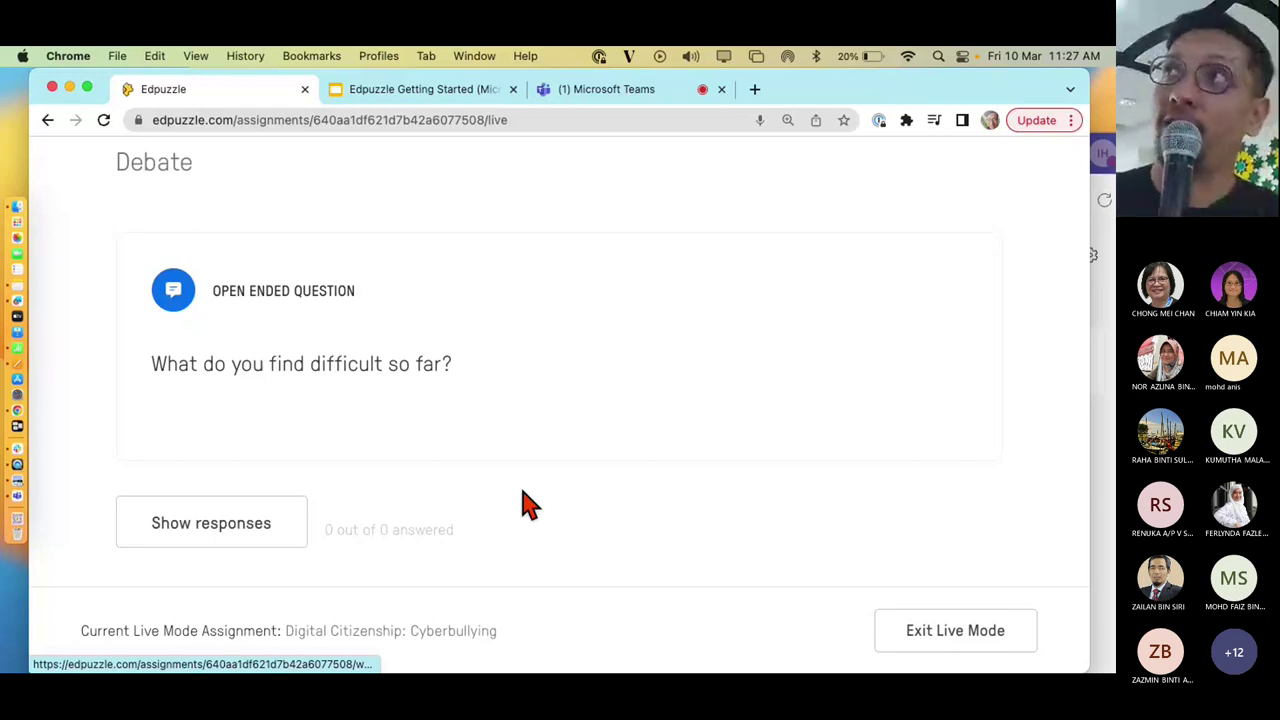
{"action": "scroll", "coordinate": [530, 503], "scroll_direction": "up", "scroll_amount": 1}
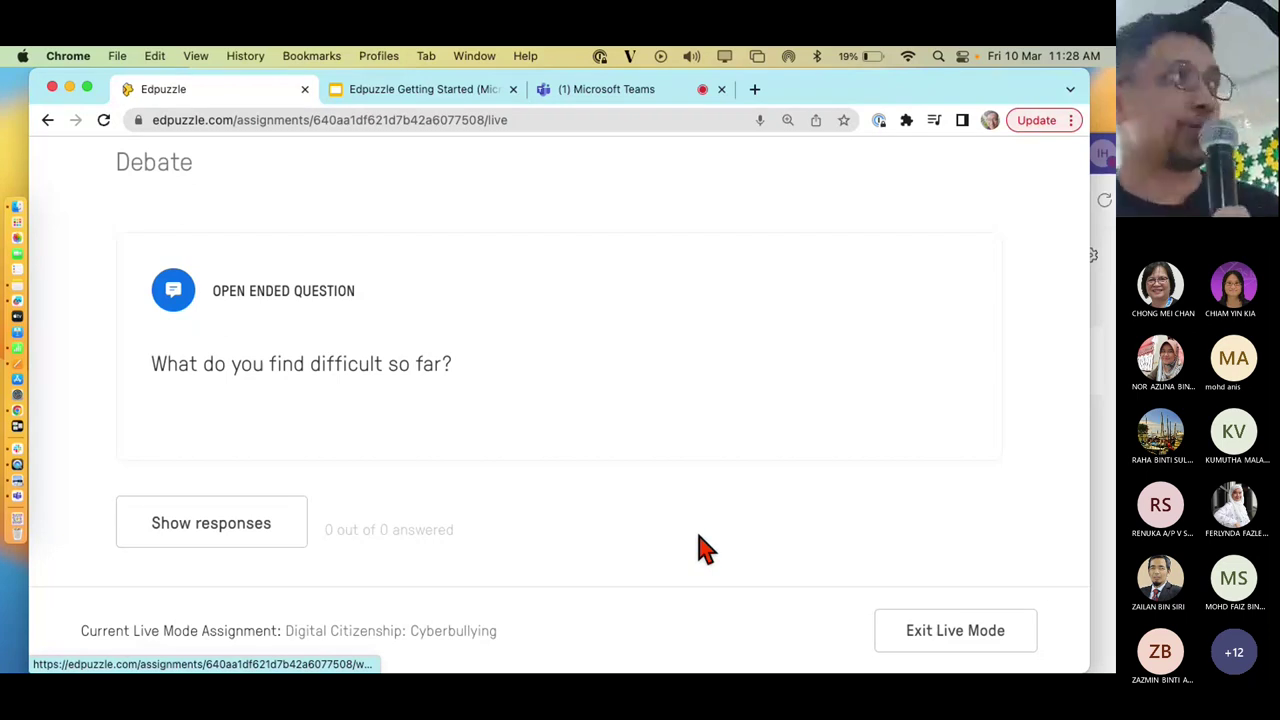
Exit Live Mode, confirm leaving it, and look at the assignments in the Secondary 1 Science class
{"action": "left_click", "coordinate": [928, 645]}
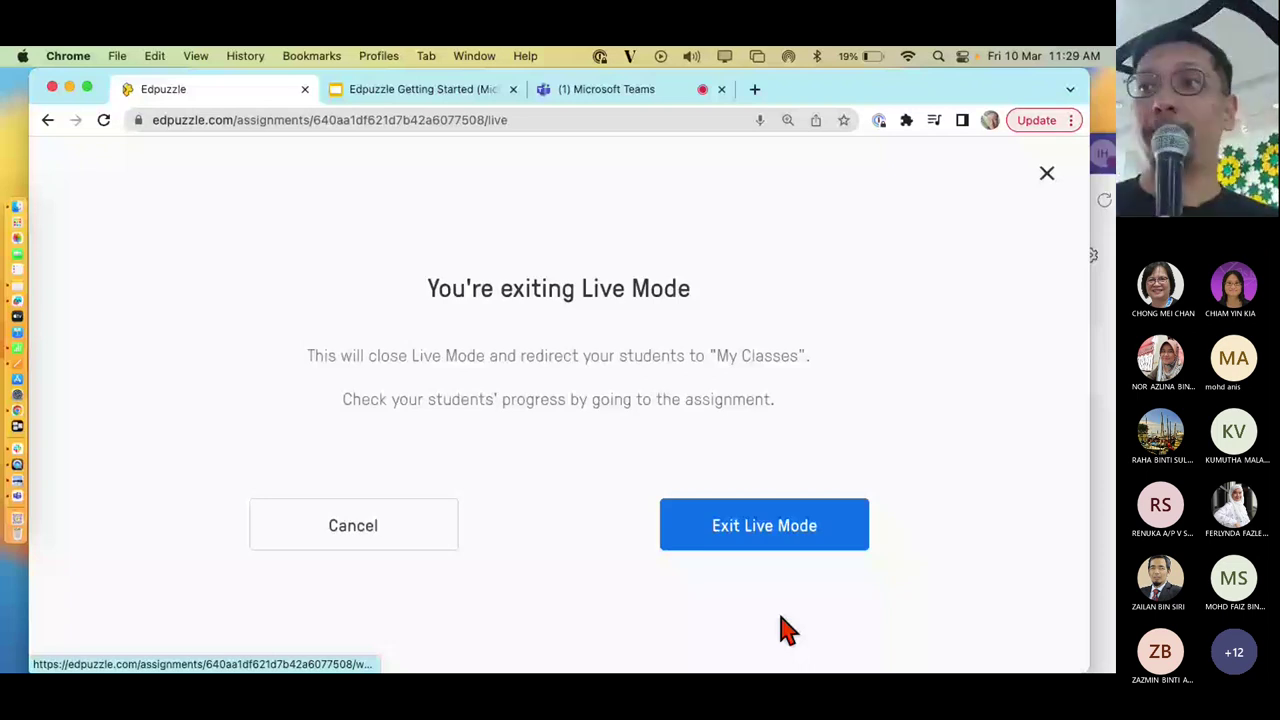
{"action": "left_click", "coordinate": [731, 530]}
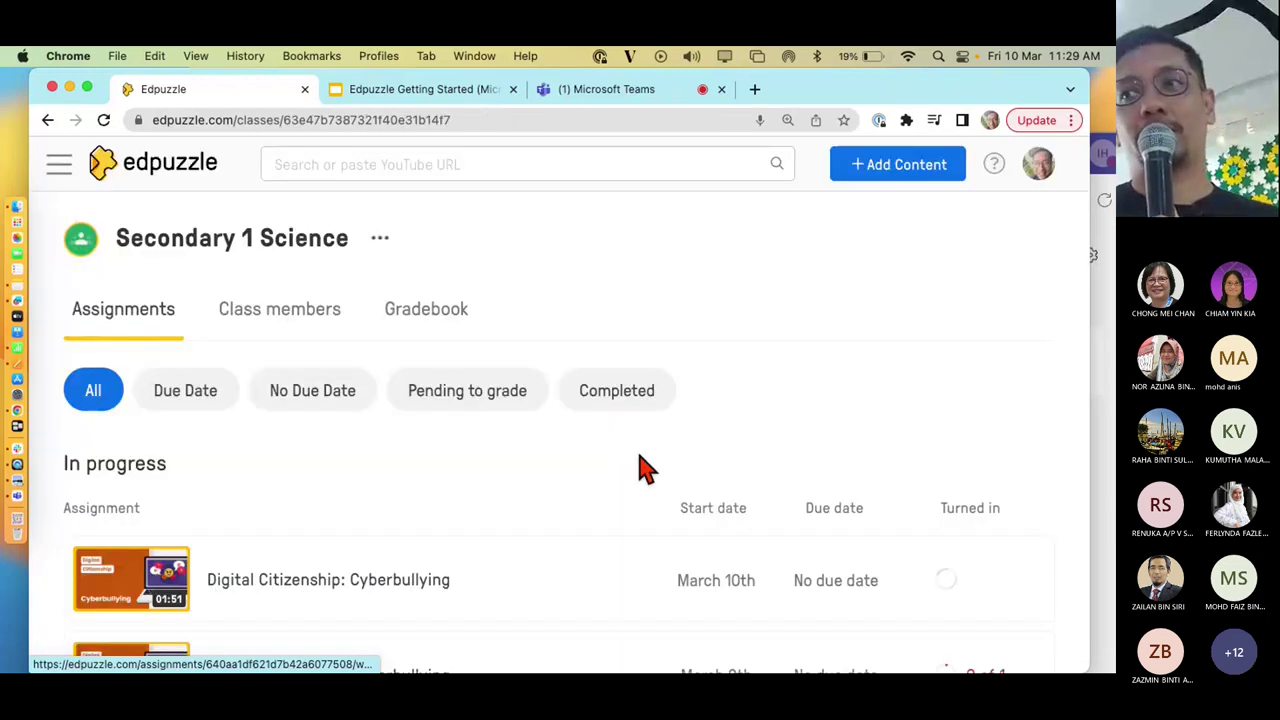
{"action": "scroll", "coordinate": [648, 473], "scroll_direction": "down", "scroll_amount": 1}
{"action": "scroll", "coordinate": [648, 473], "scroll_direction": "down", "scroll_amount": 1}
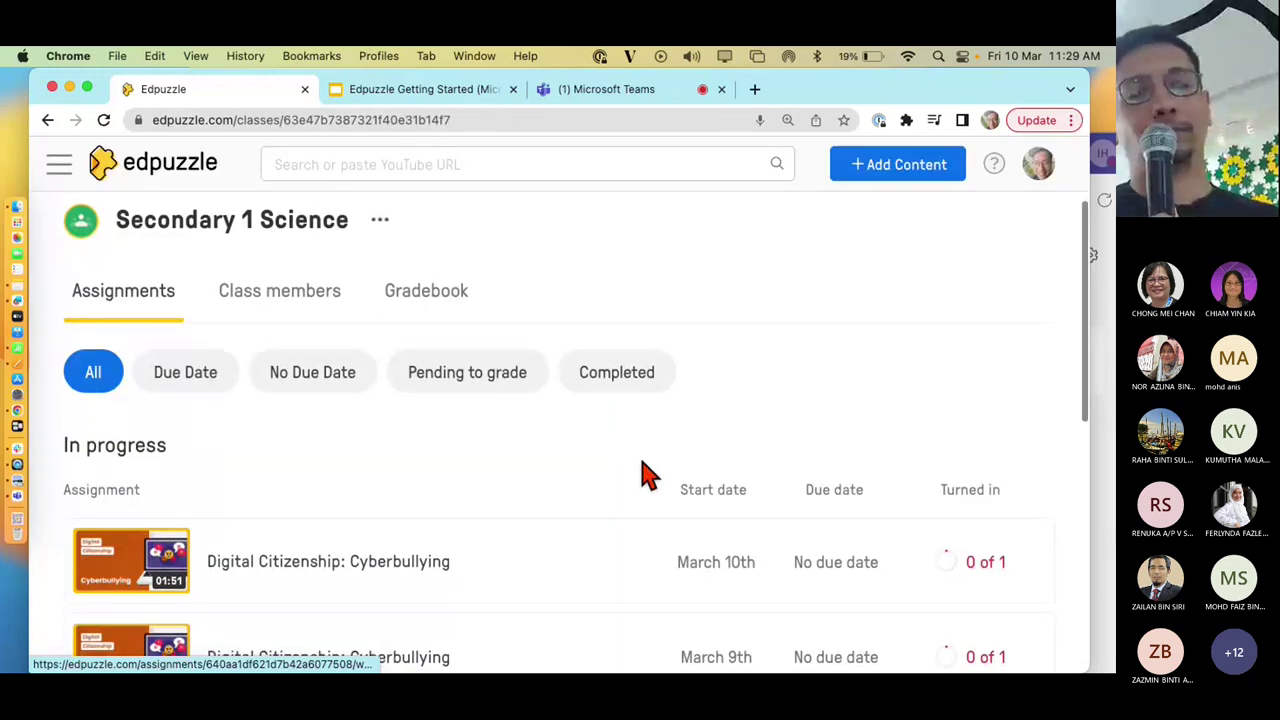